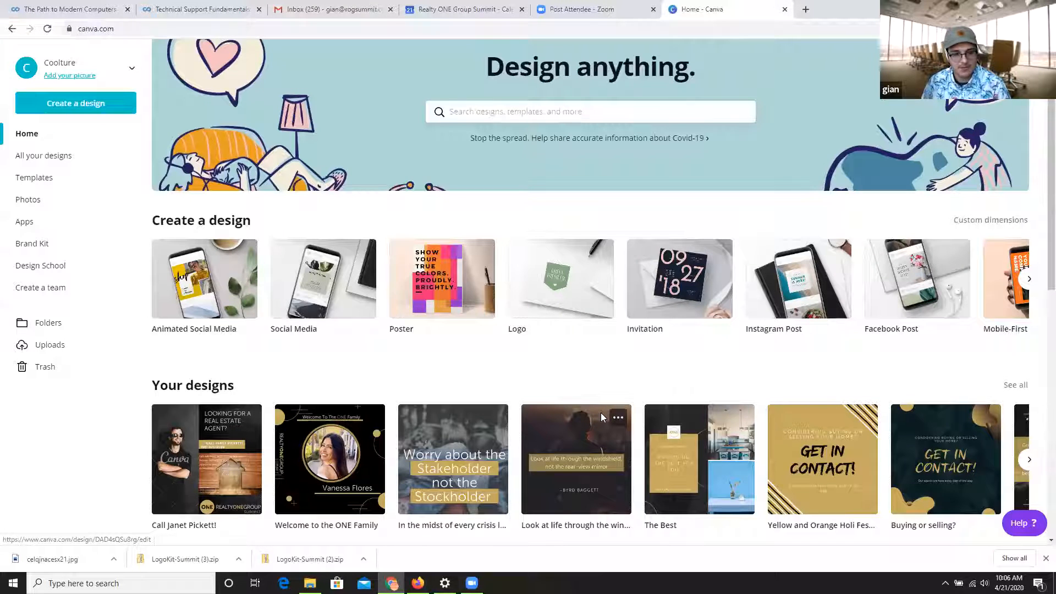
Create a new blank design in the Social Media format.
scroll(464, 337, down, 5)
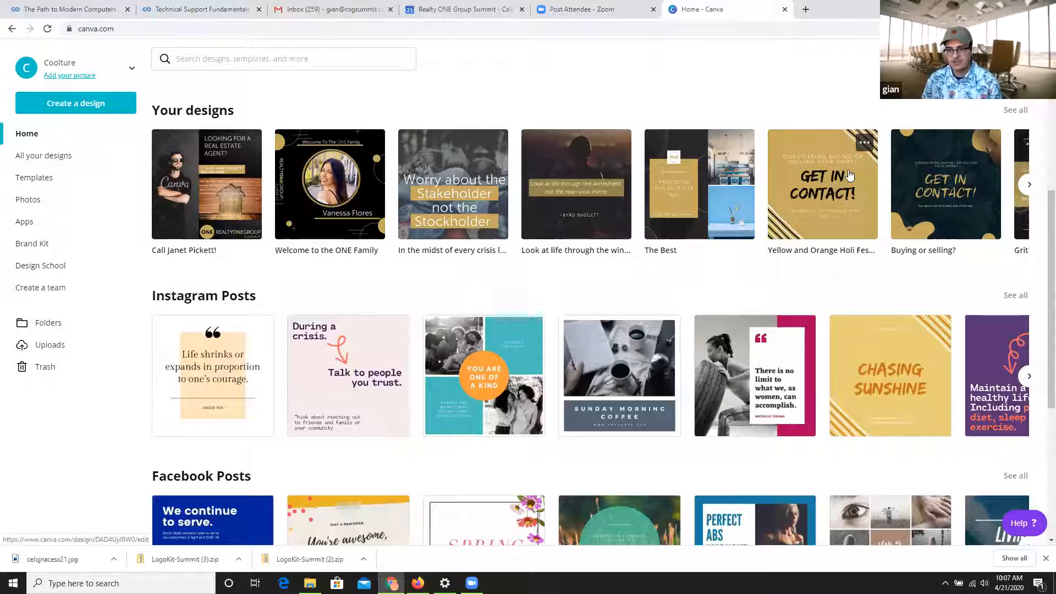
scroll(182, 256, up, 6)
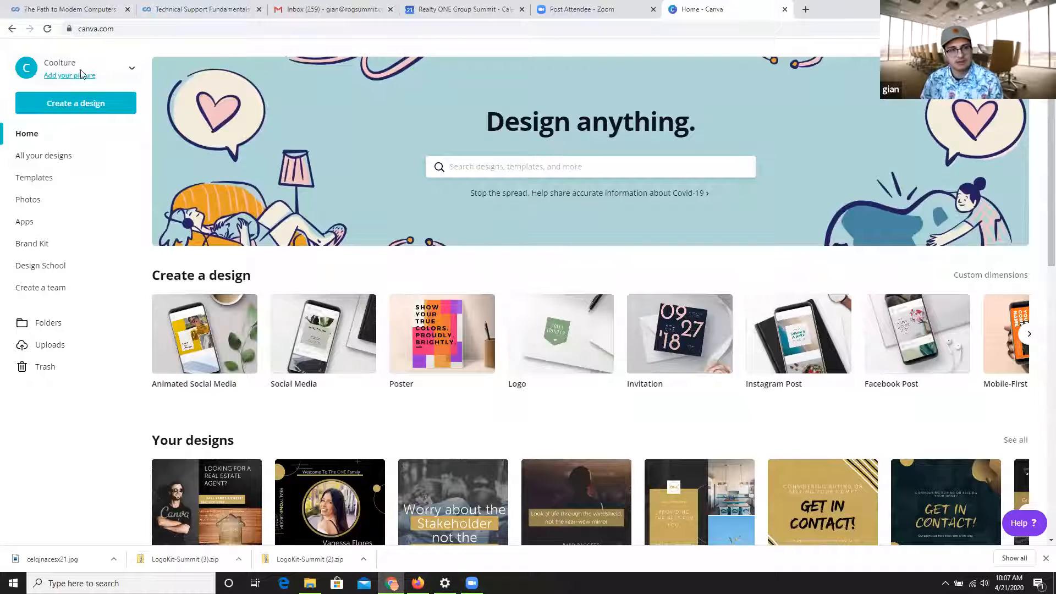
click(76, 110)
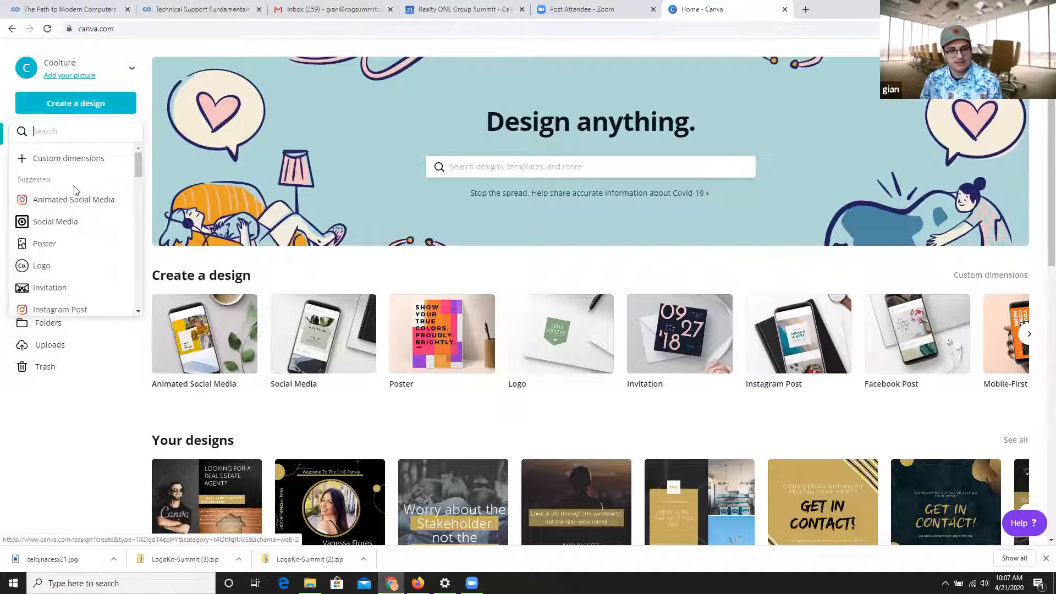
scroll(71, 181, down, 1)
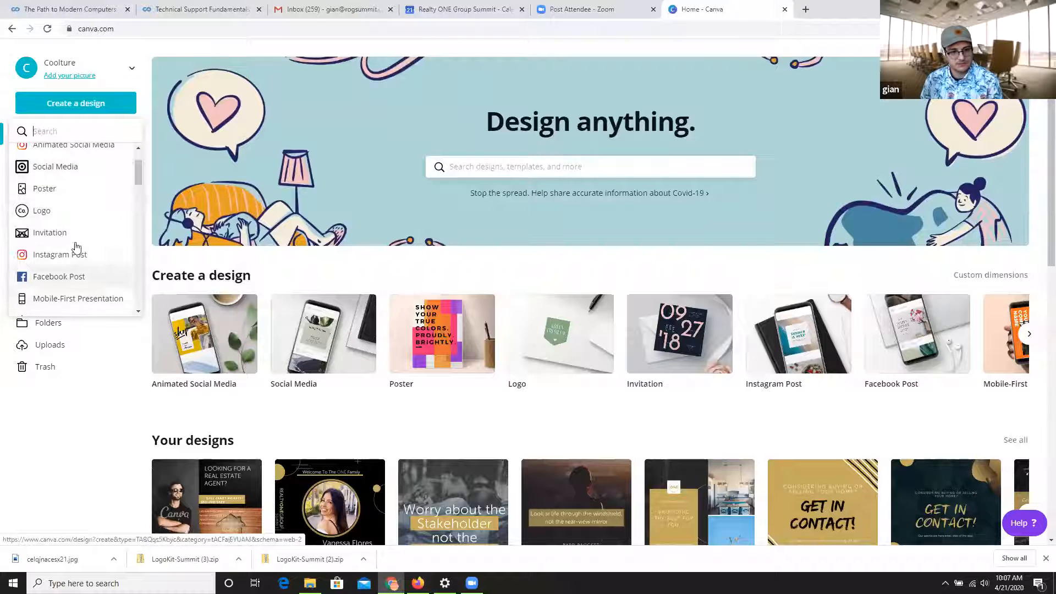
scroll(66, 253, up, 1)
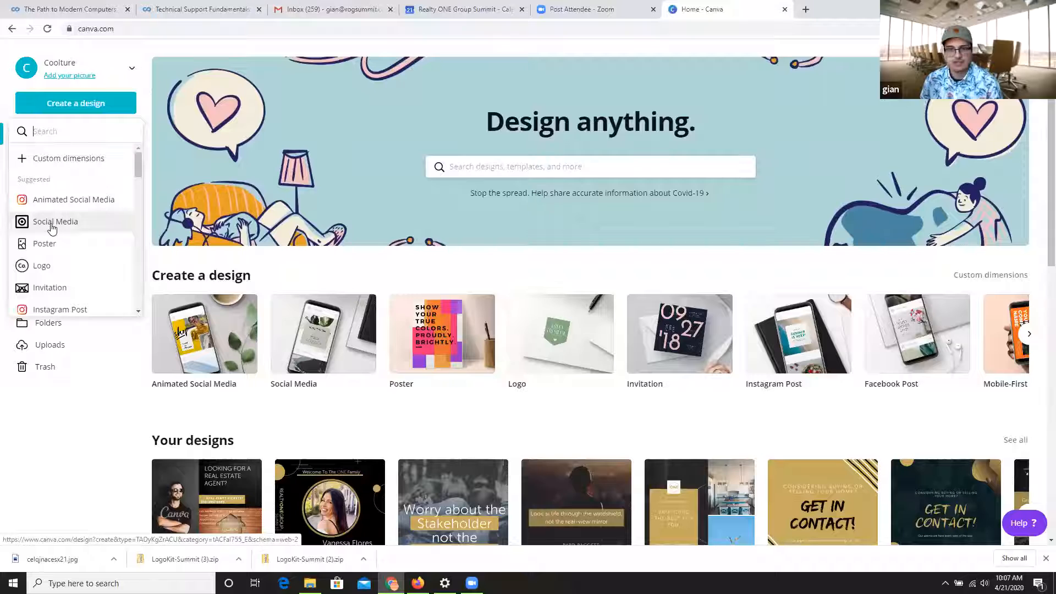
click(48, 223)
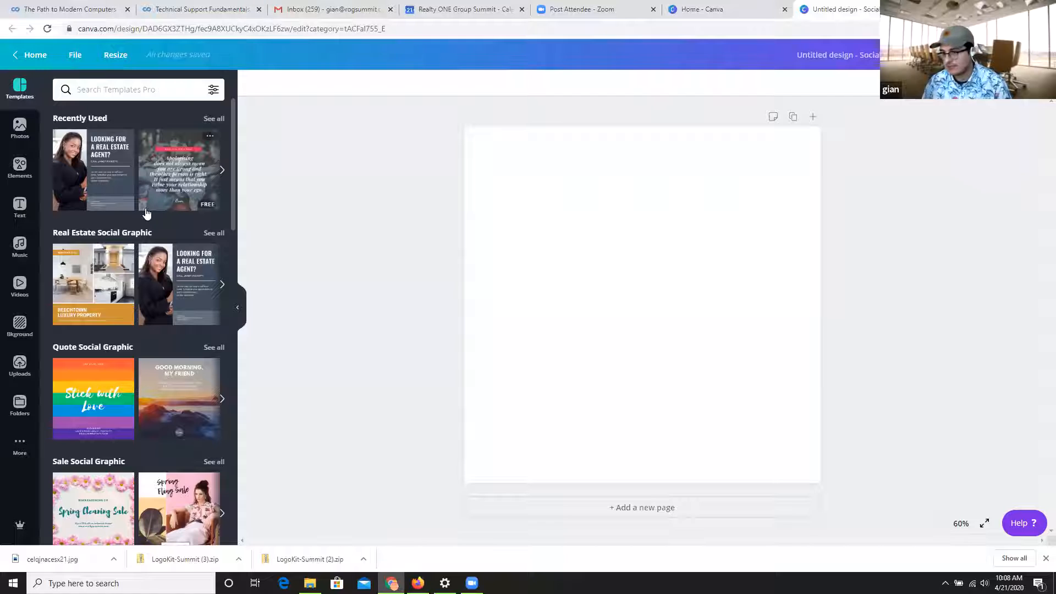
Apply the "Looking for a Real Estate Agent?" template from the Real Estate Social Graphic category to the blank page.
scroll(145, 226, down, 1)
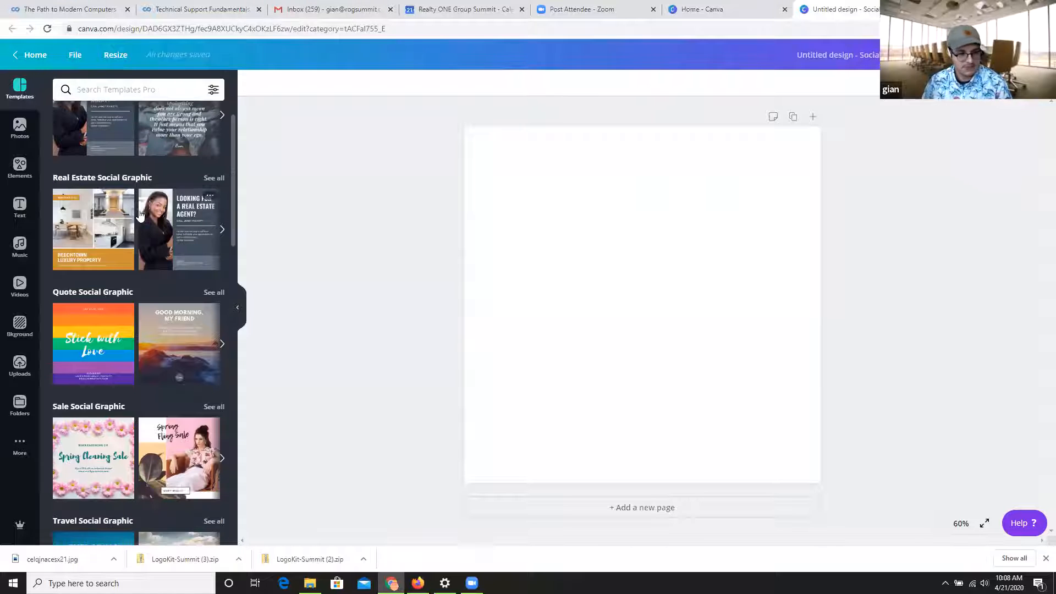
scroll(143, 242, down, 1)
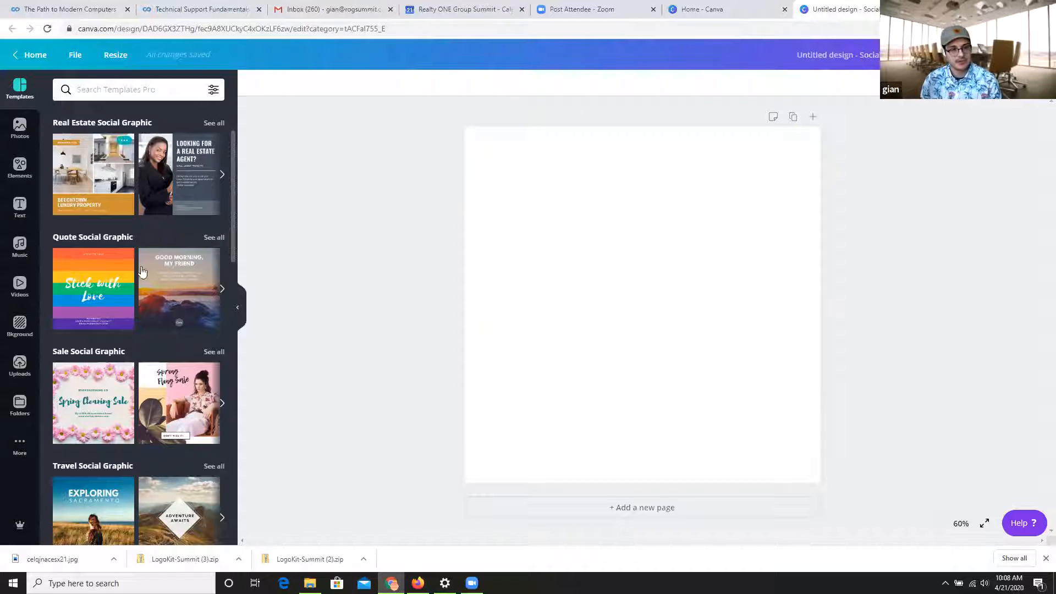
scroll(107, 228, down, 2)
scroll(95, 277, down, 1)
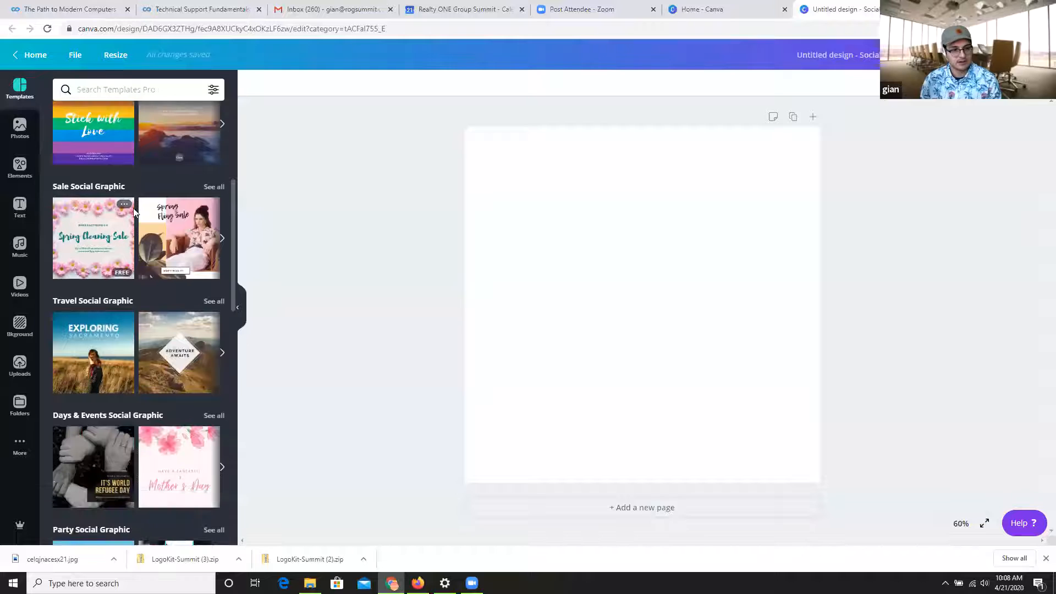
scroll(88, 338, down, 2)
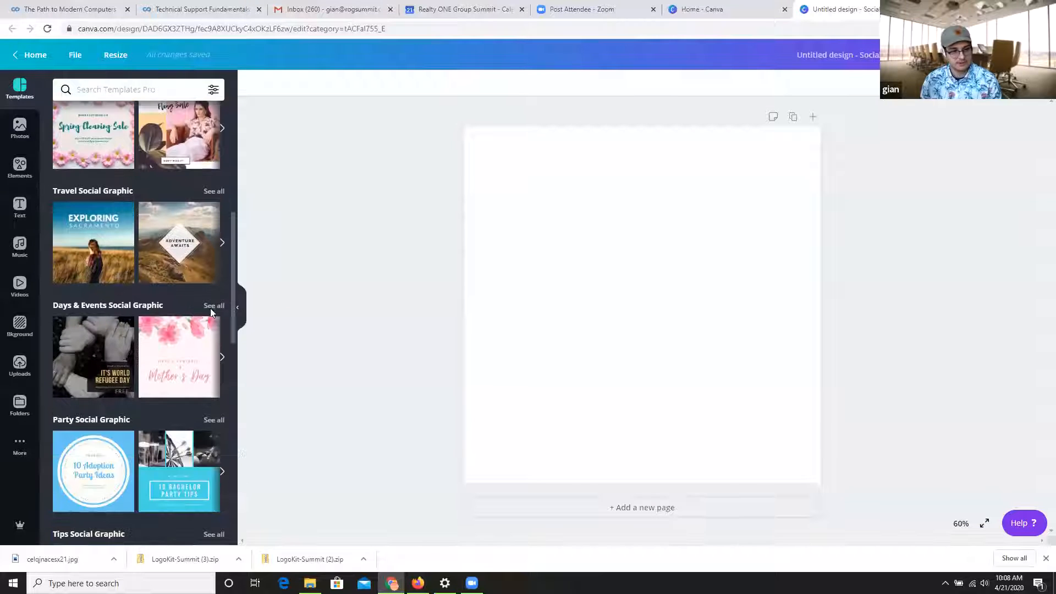
scroll(93, 297, down, 1)
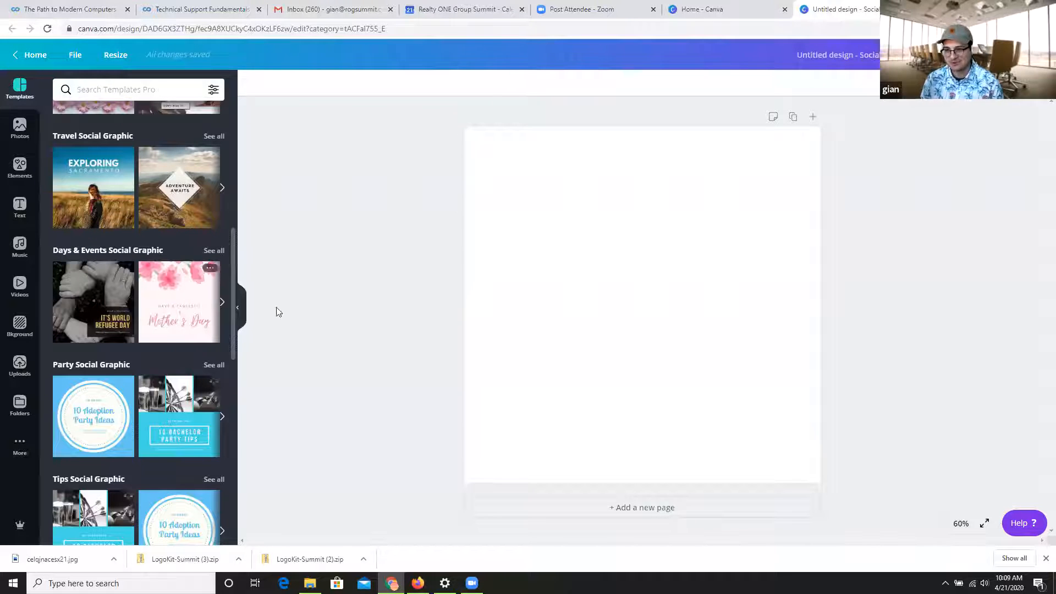
scroll(160, 263, down, 1)
scroll(161, 263, down, 1)
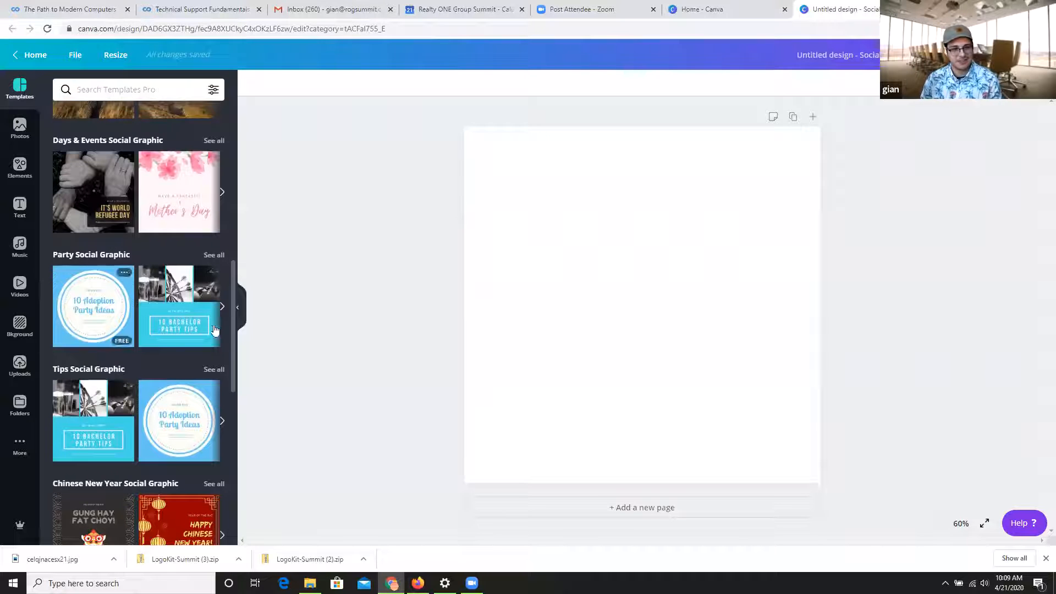
scroll(163, 364, up, 10)
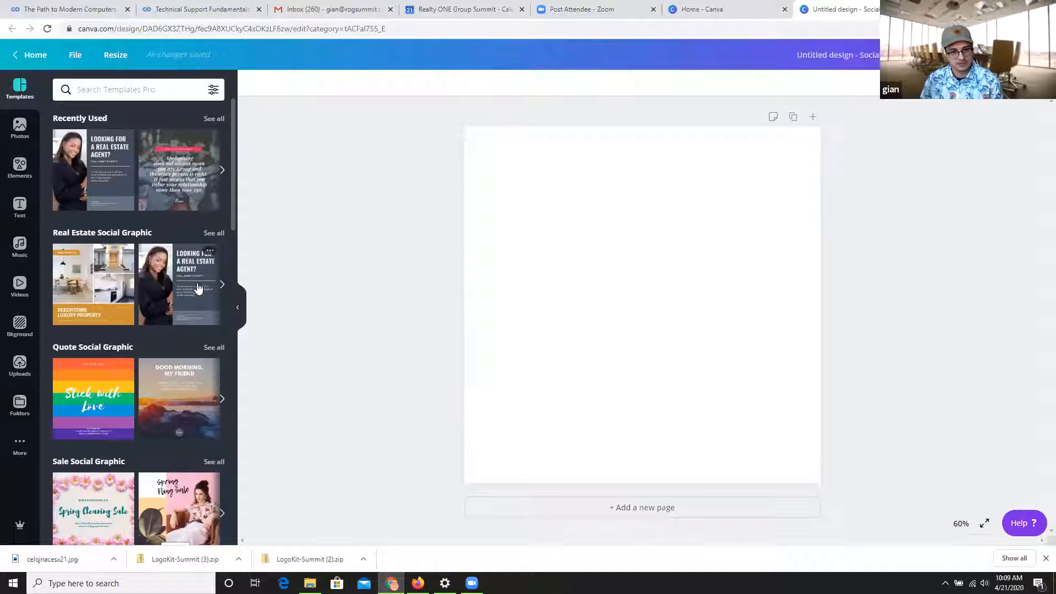
click(171, 291)
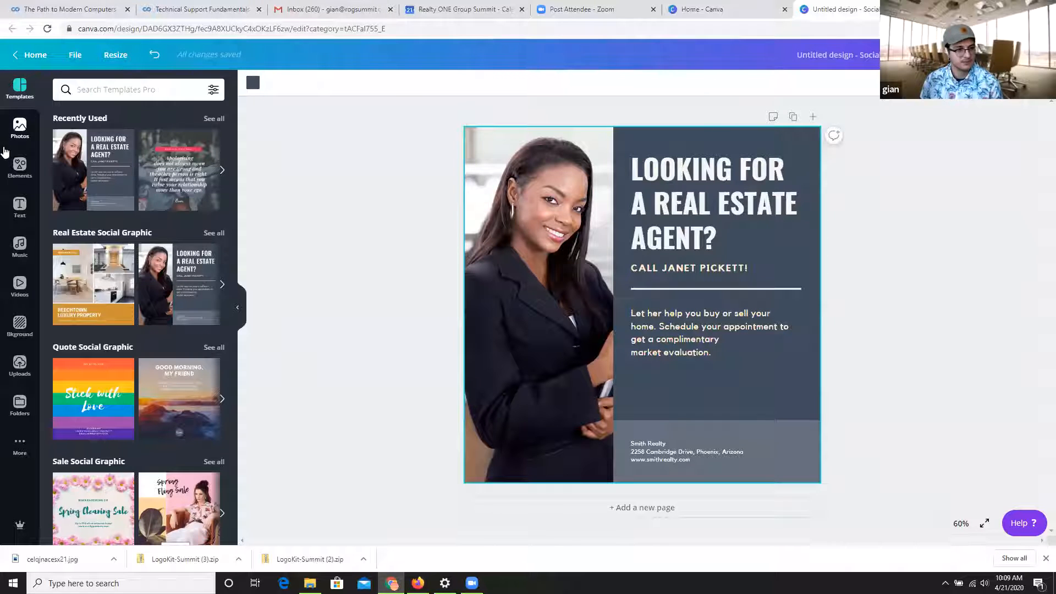
Upload the headshot pfp.jpg from the Downloads folder to the image uploads.
click(19, 125)
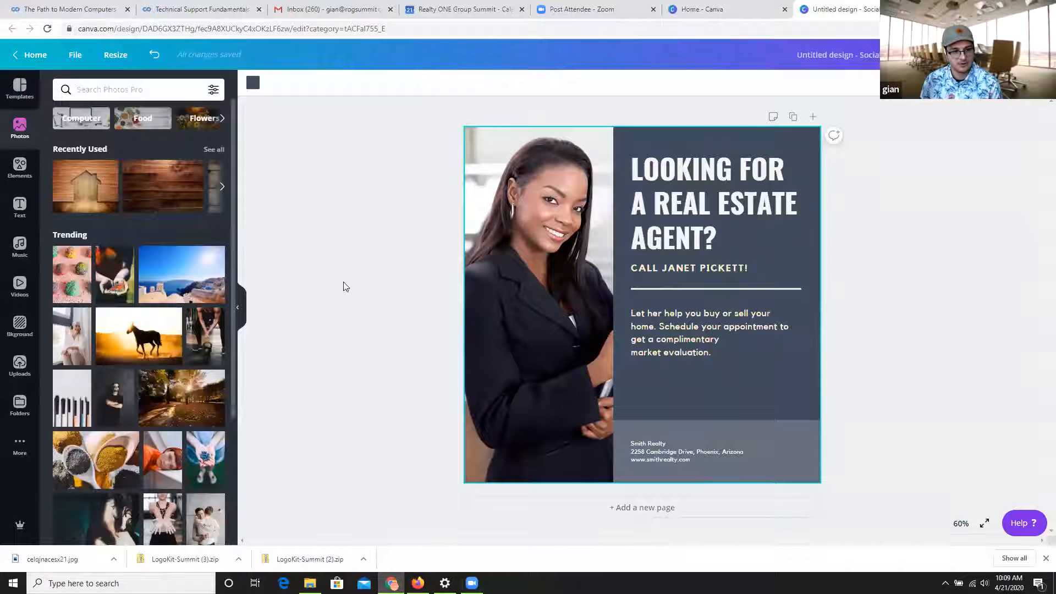
click(534, 270)
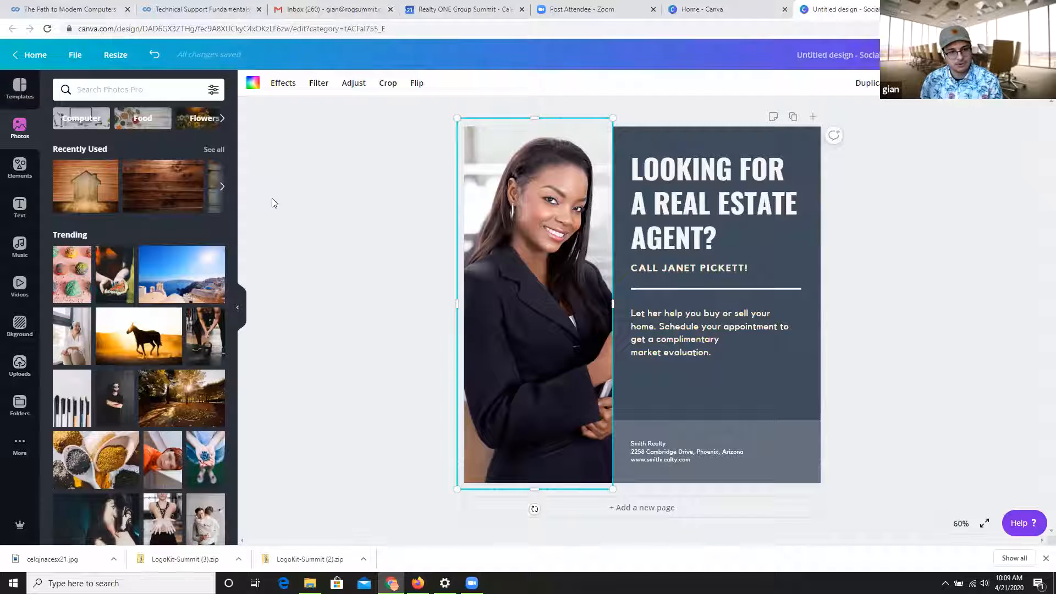
click(20, 363)
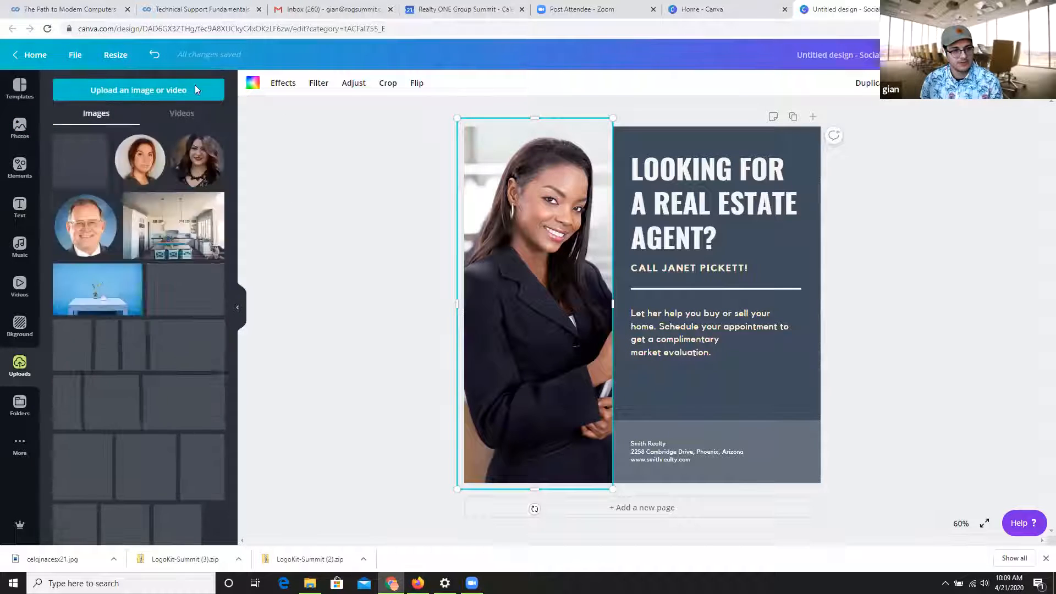
click(138, 93)
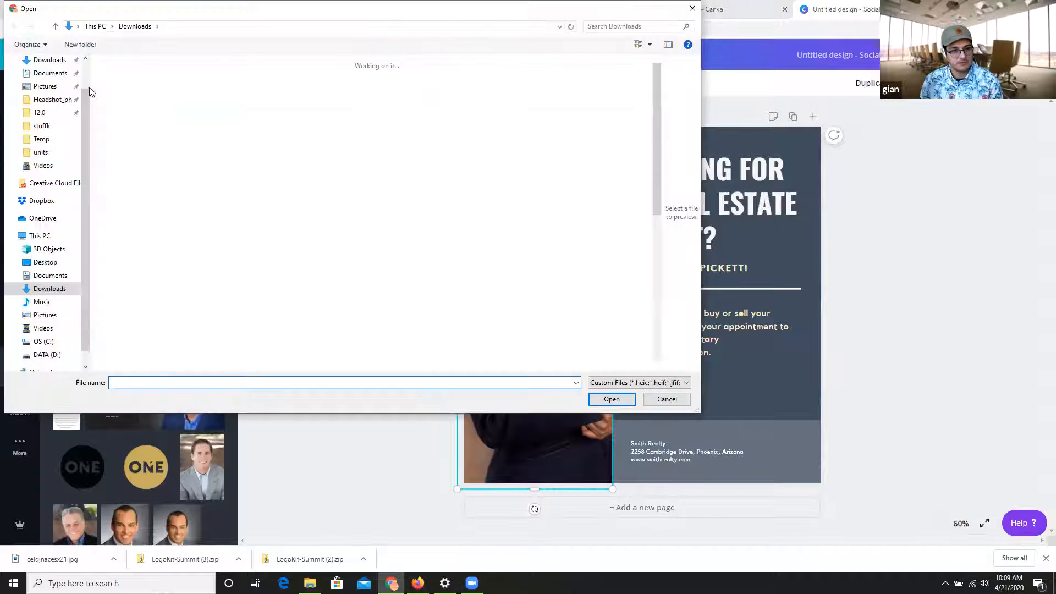
scroll(242, 175, down, 1)
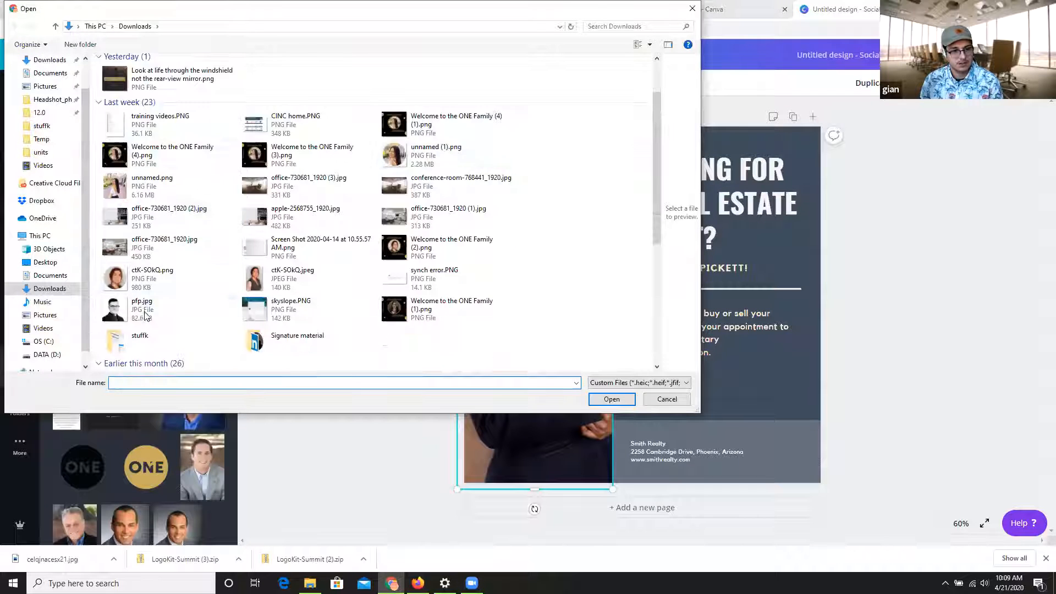
double_click(144, 302)
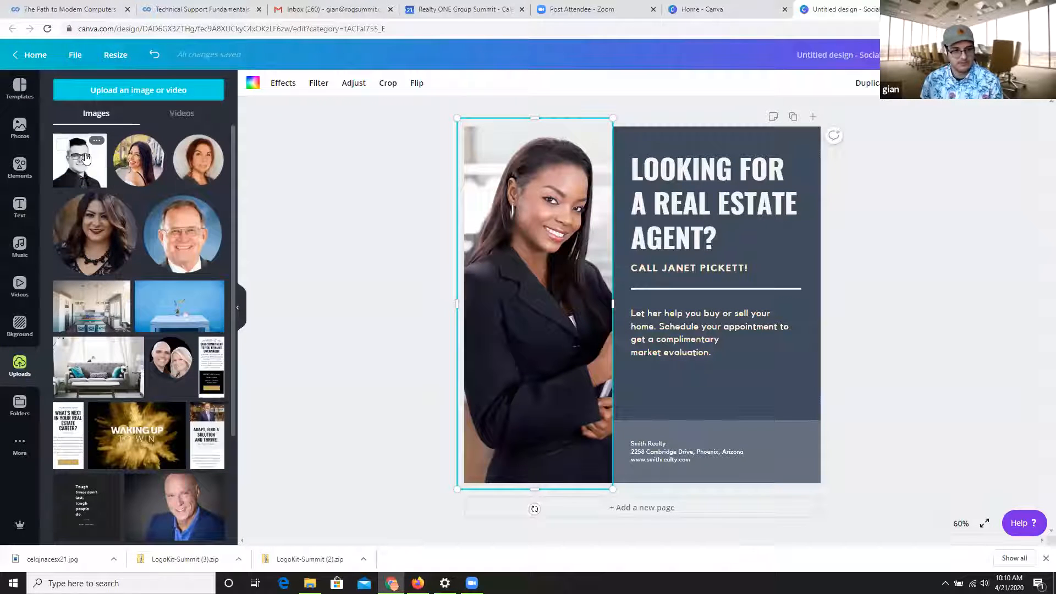
Replace the template's portrait with the uploaded headshot, then enlarge and align its frame to the page's left side, about 461 wide.
drag(82, 157, 531, 228)
drag(550, 390, 538, 368)
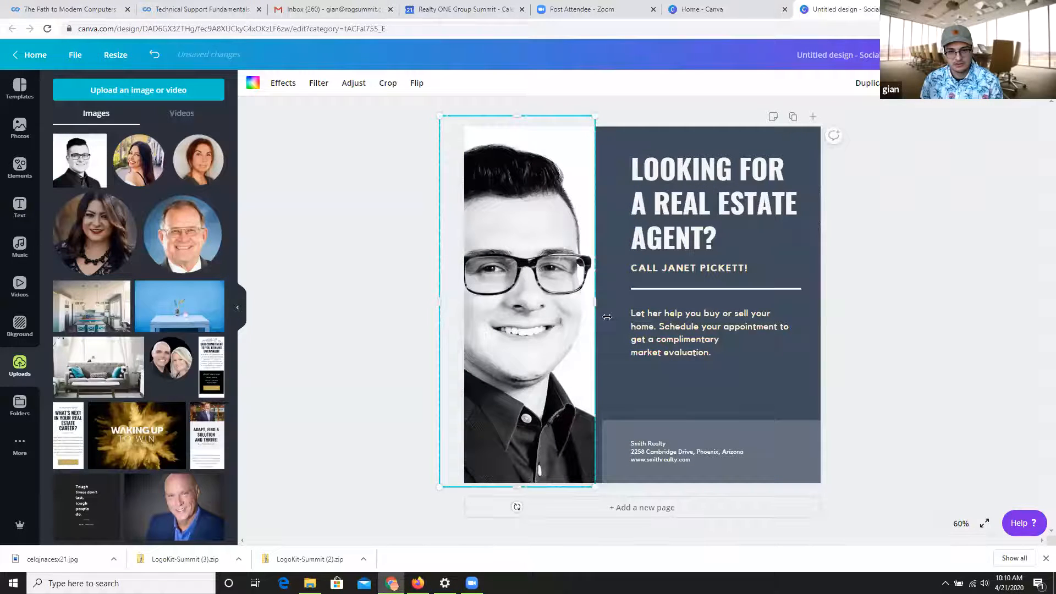
mouse_move(608, 317)
mouse_down()
mouse_move(617, 318)
mouse_move(589, 316)
mouse_move(601, 314)
mouse_up()
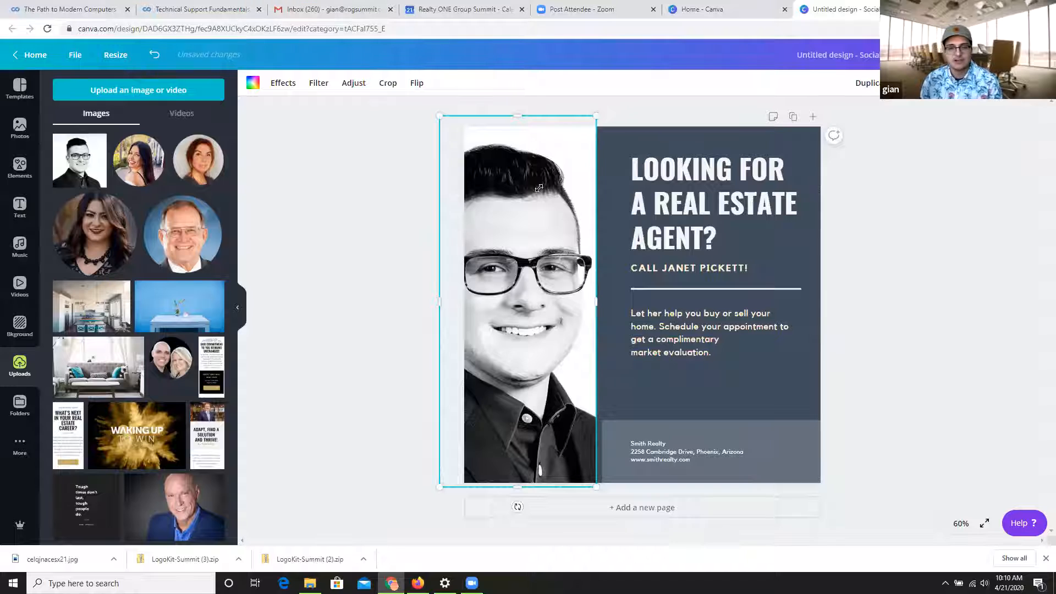
drag(598, 116, 624, 113)
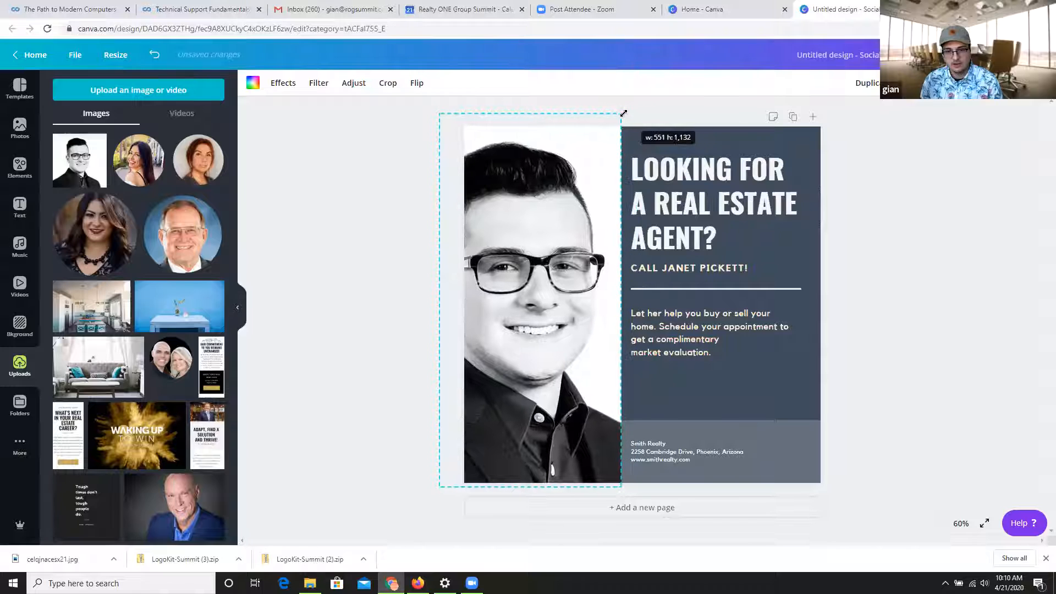
drag(525, 279, 538, 283)
drag(646, 296, 615, 299)
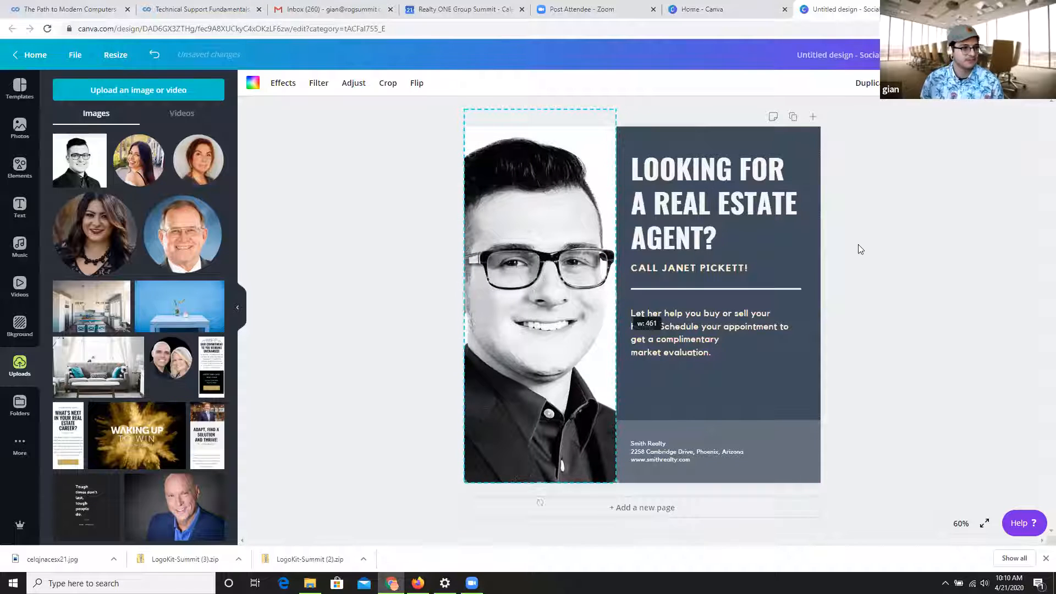
Replace the headshot in the portrait frame with the trending stock photo of the man in sunglasses with crossed arms.
click(9, 130)
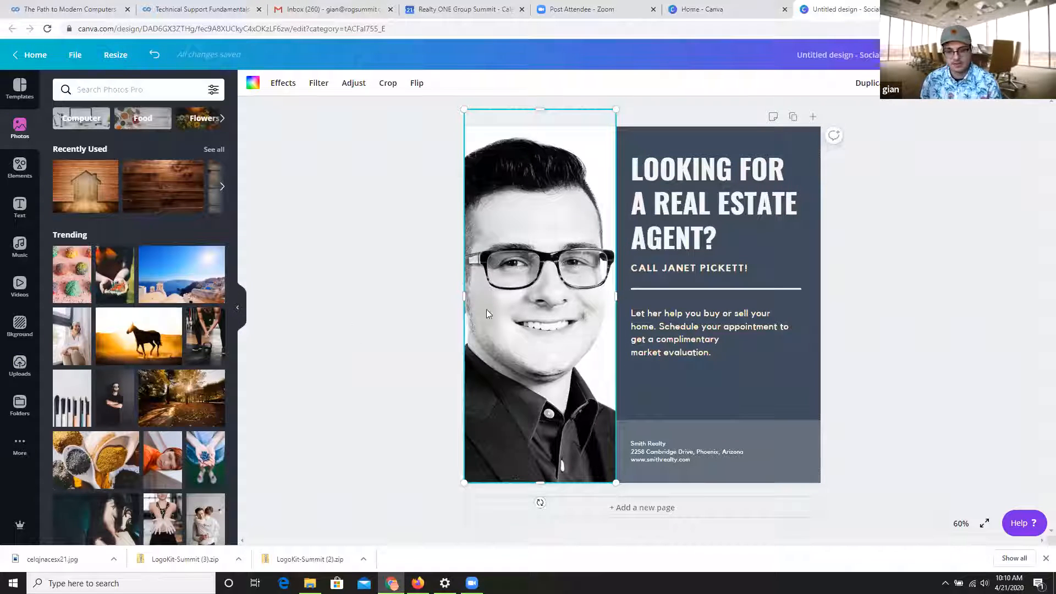
click(113, 407)
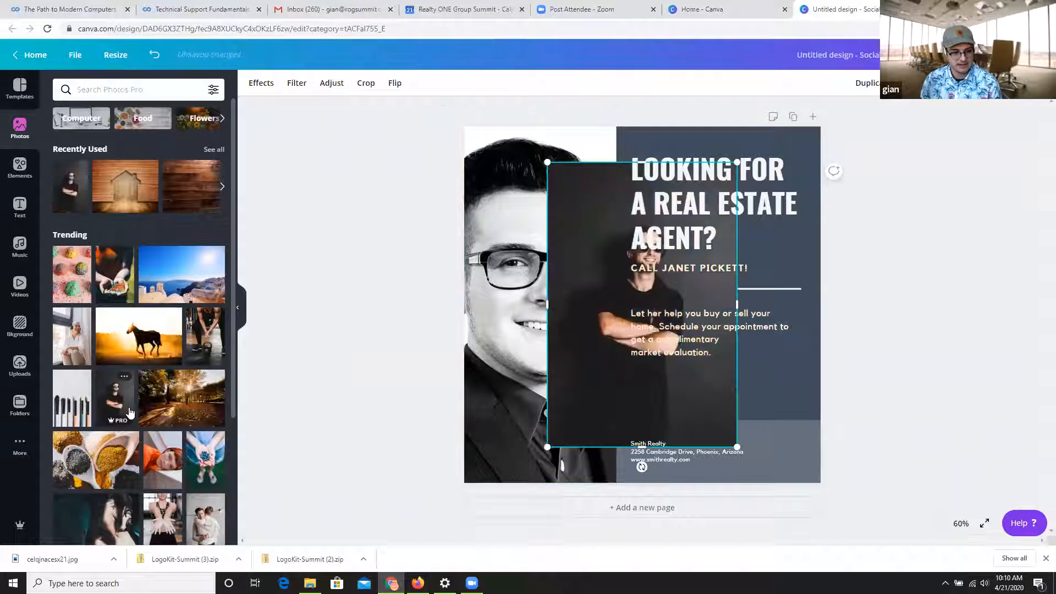
drag(606, 358, 472, 358)
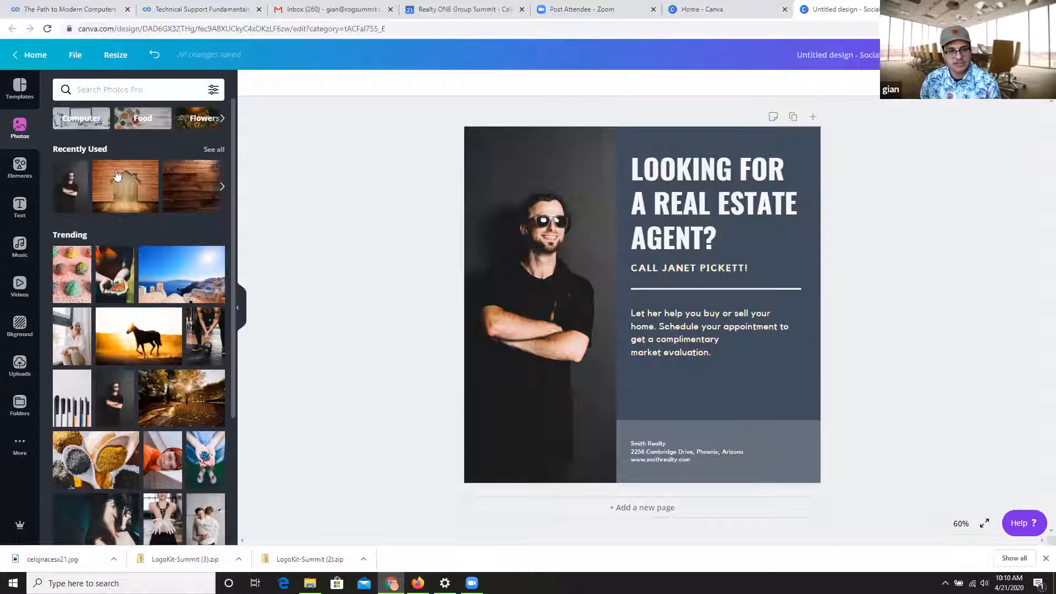
Browse the trending stock photos and filter the photo library to Free images.
scroll(118, 175, down, 5)
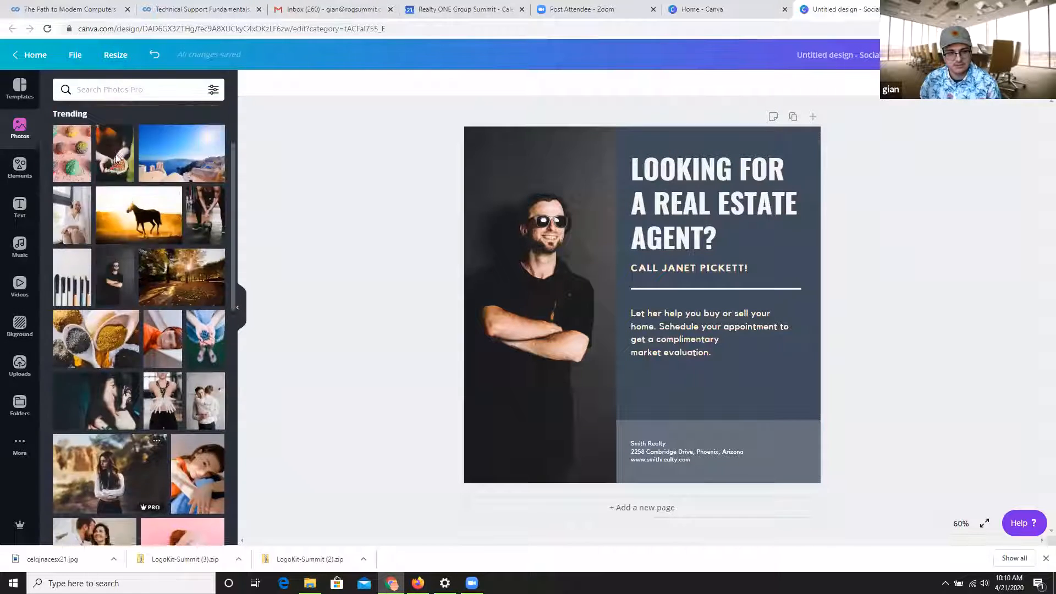
scroll(117, 158, up, 1)
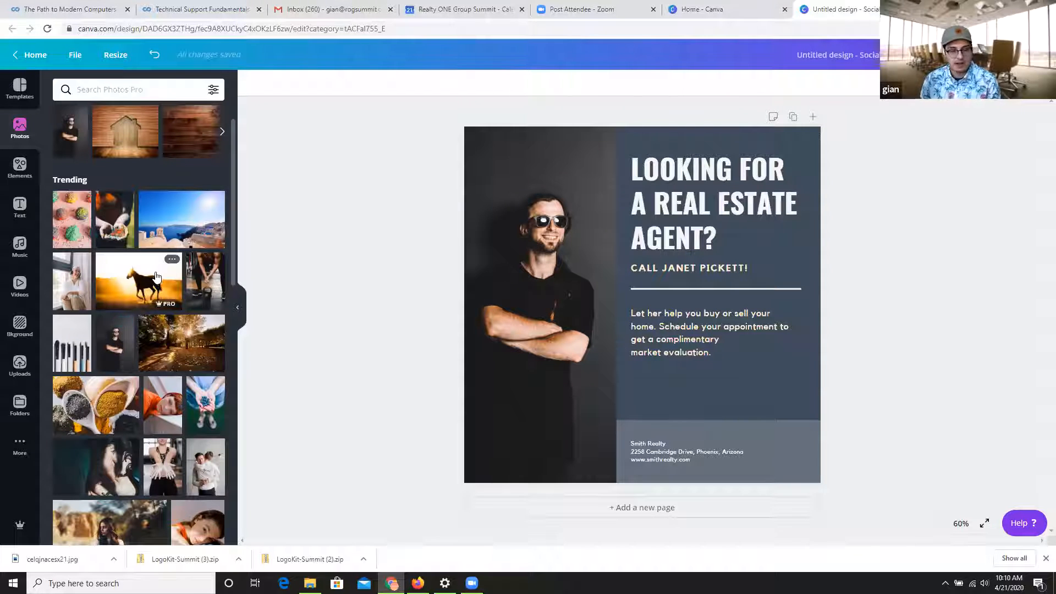
scroll(182, 308, down, 1)
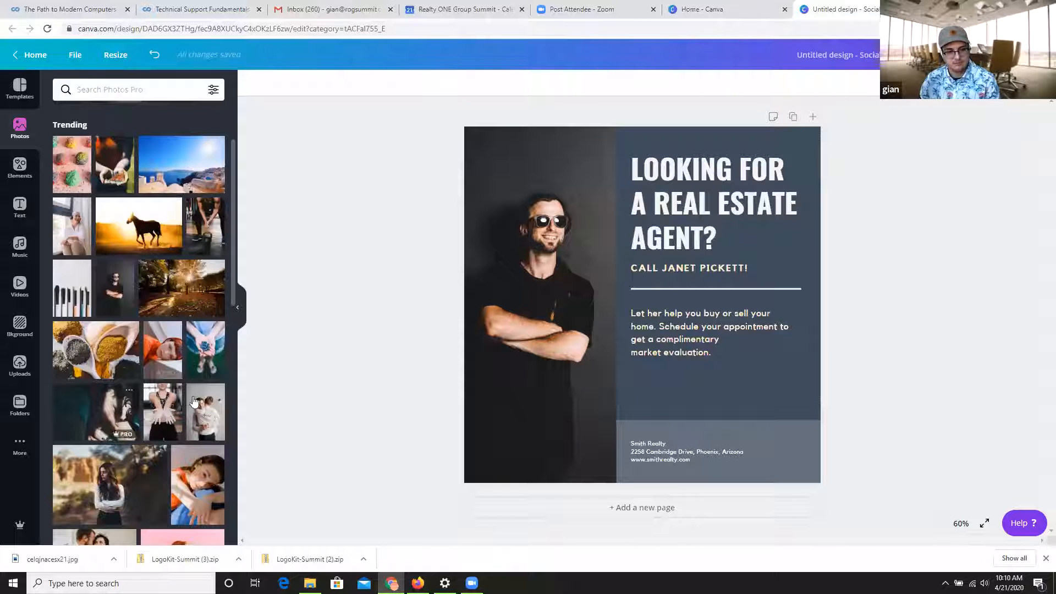
scroll(141, 412, down, 5)
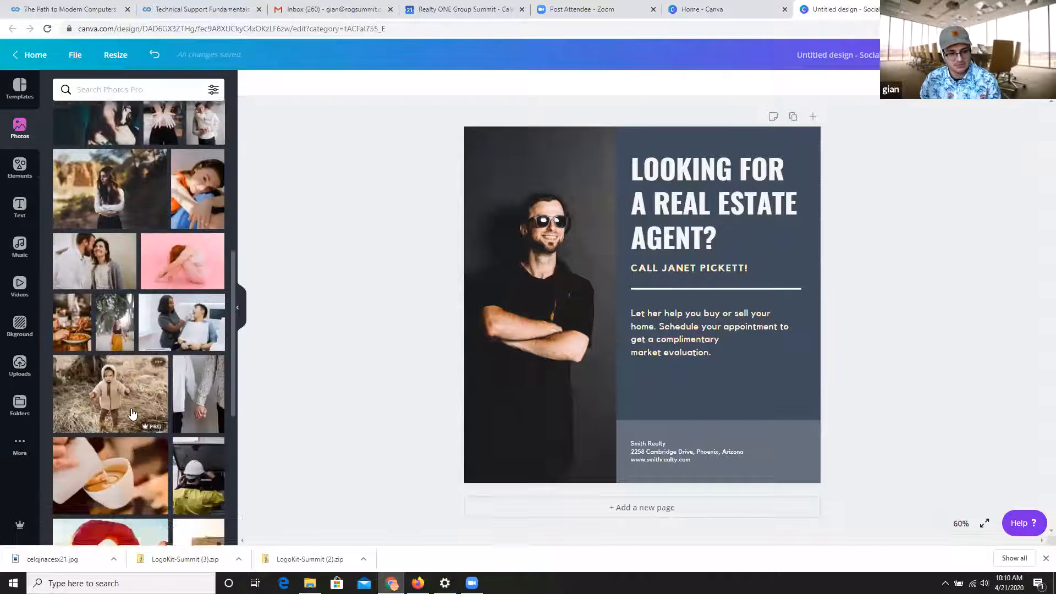
scroll(117, 341, up, 6)
scroll(117, 341, up, 1)
click(214, 89)
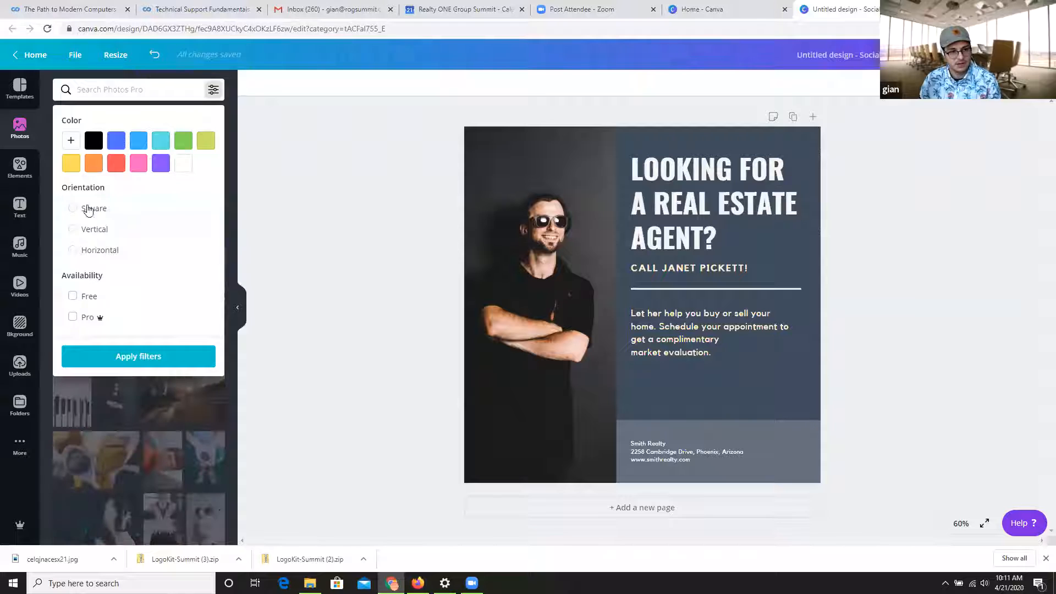
click(87, 296)
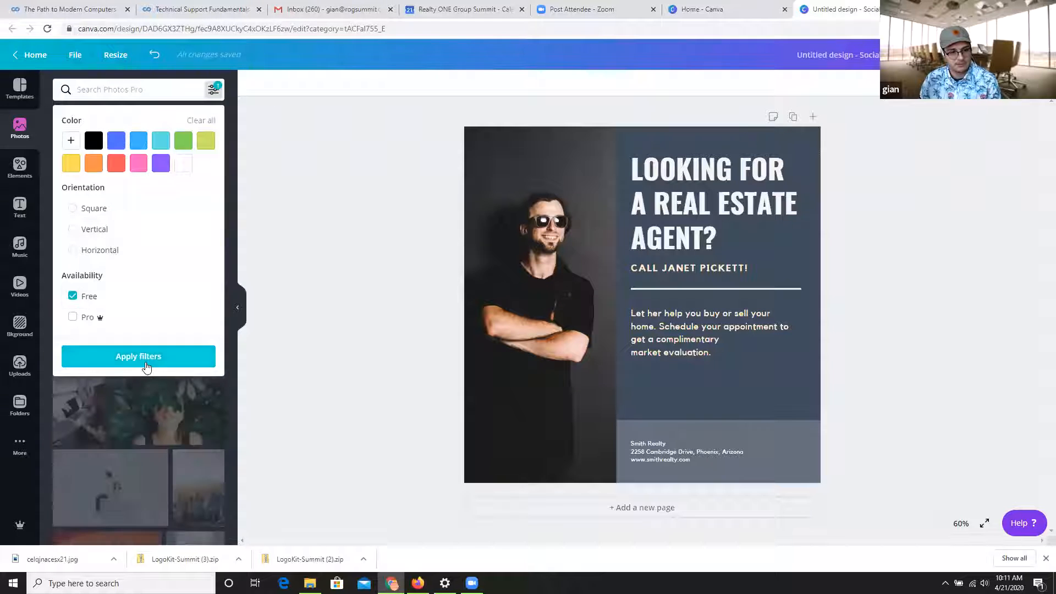
click(153, 356)
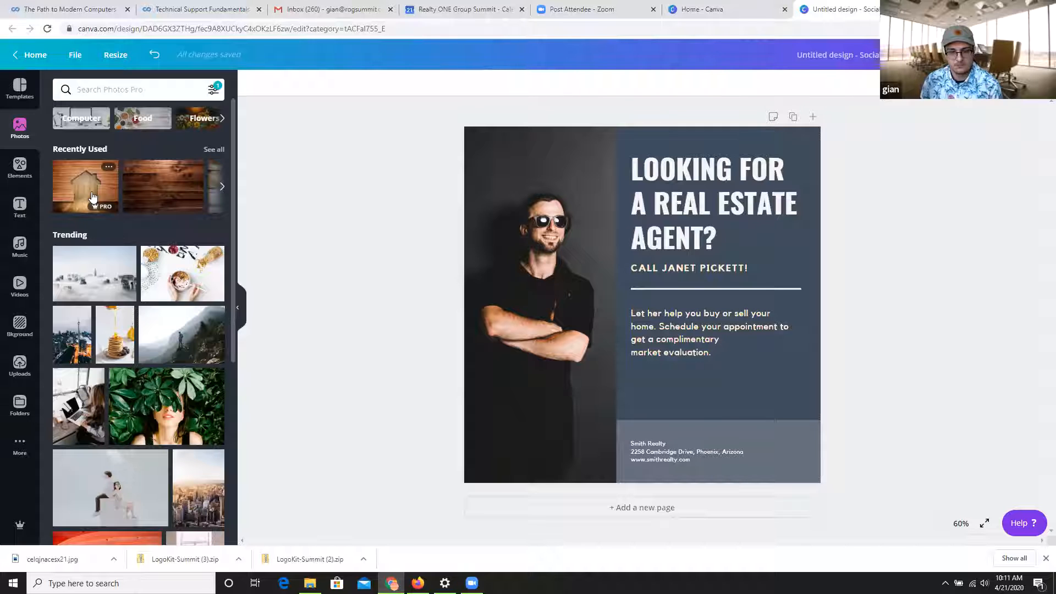
Add the recently used wooden house photo and crop it to fill the space between the headline area and the footer, beside the portrait.
drag(84, 178, 657, 290)
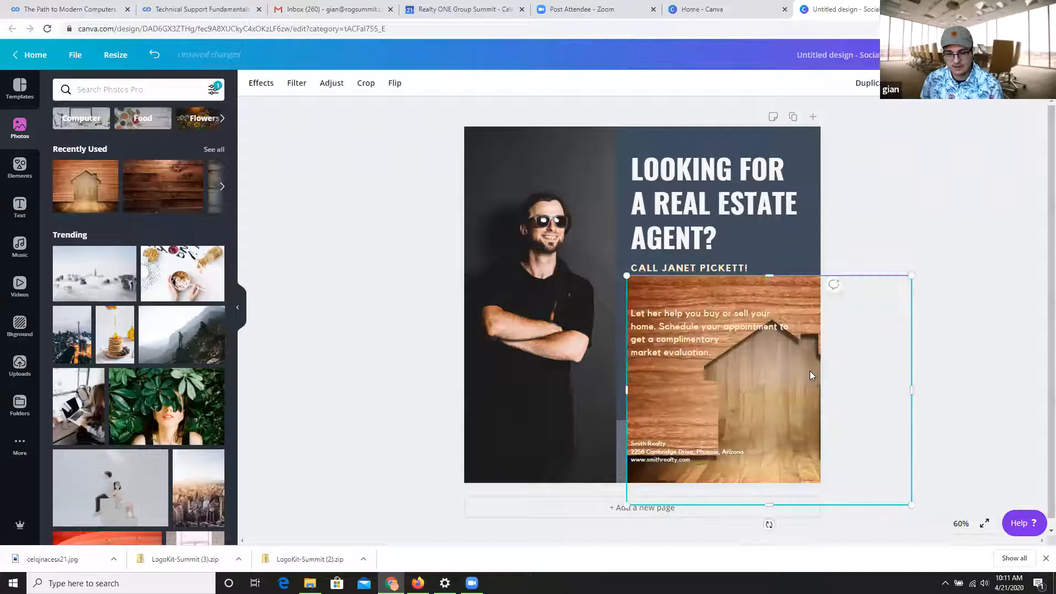
drag(809, 371, 785, 361)
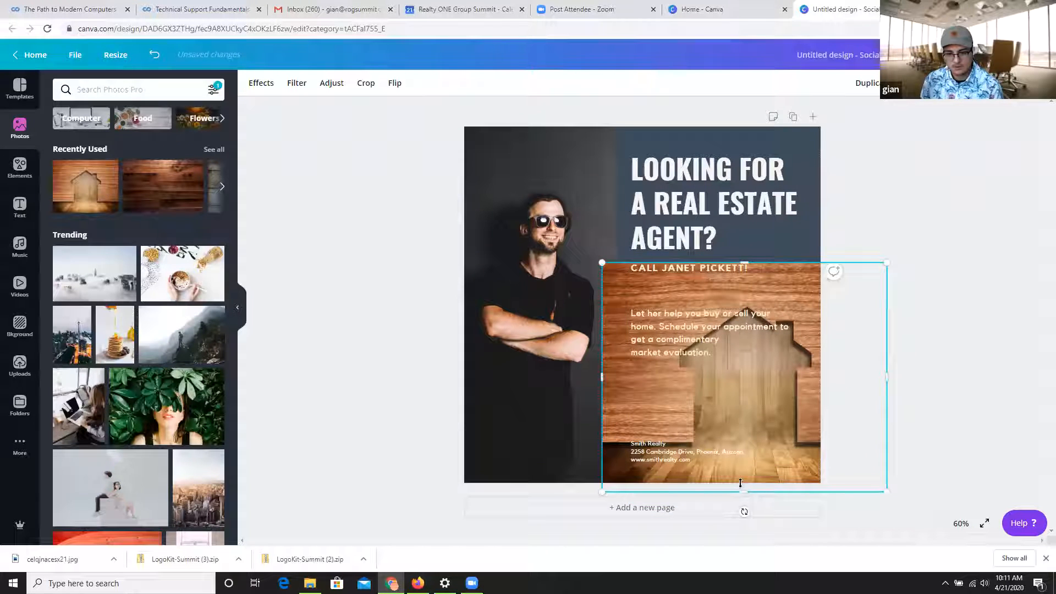
drag(741, 483, 736, 420)
drag(744, 263, 744, 290)
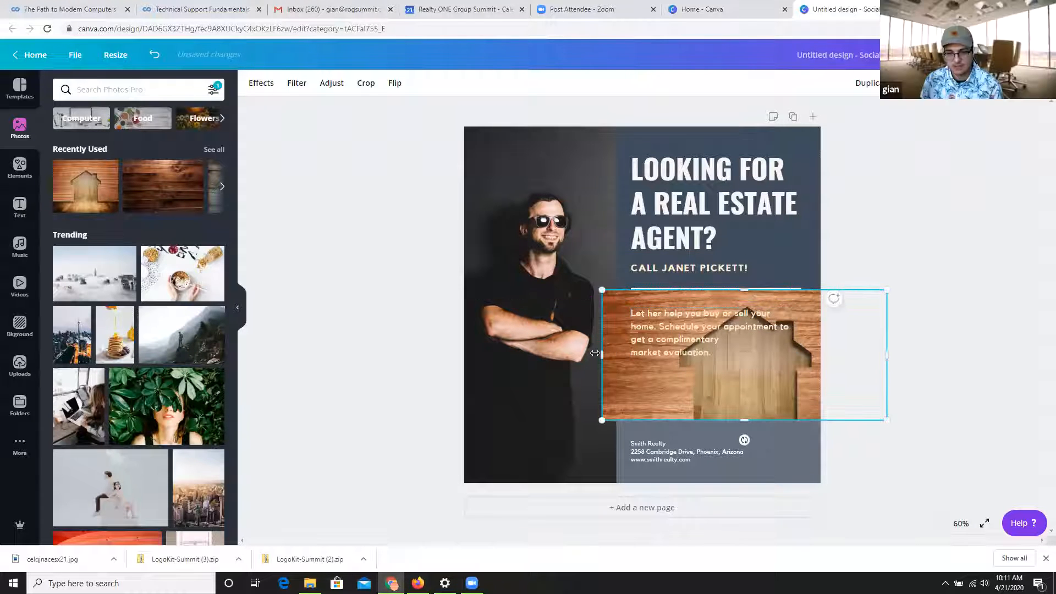
drag(603, 354, 608, 353)
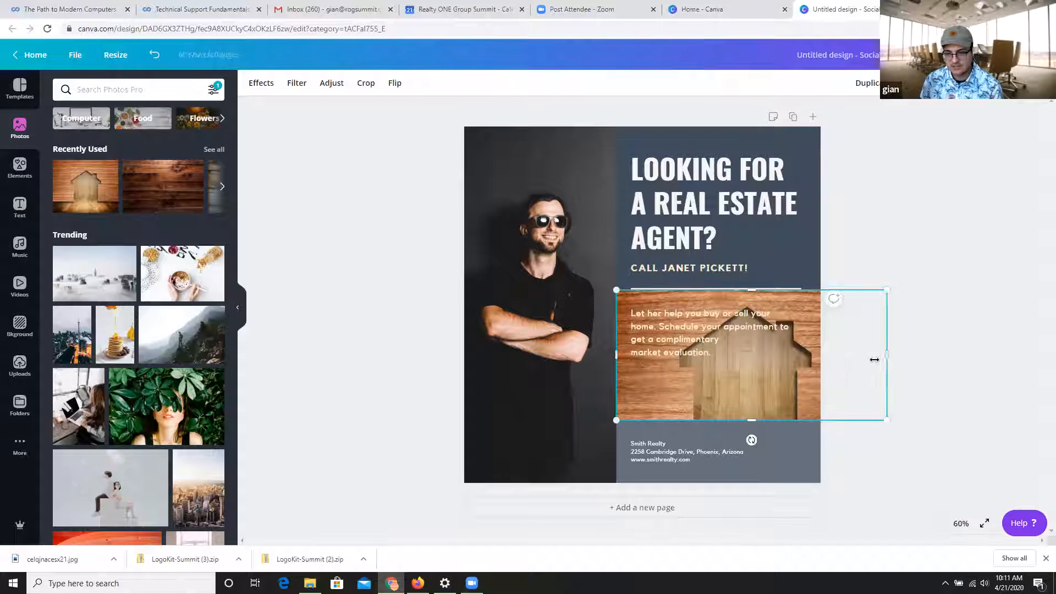
drag(875, 359, 821, 350)
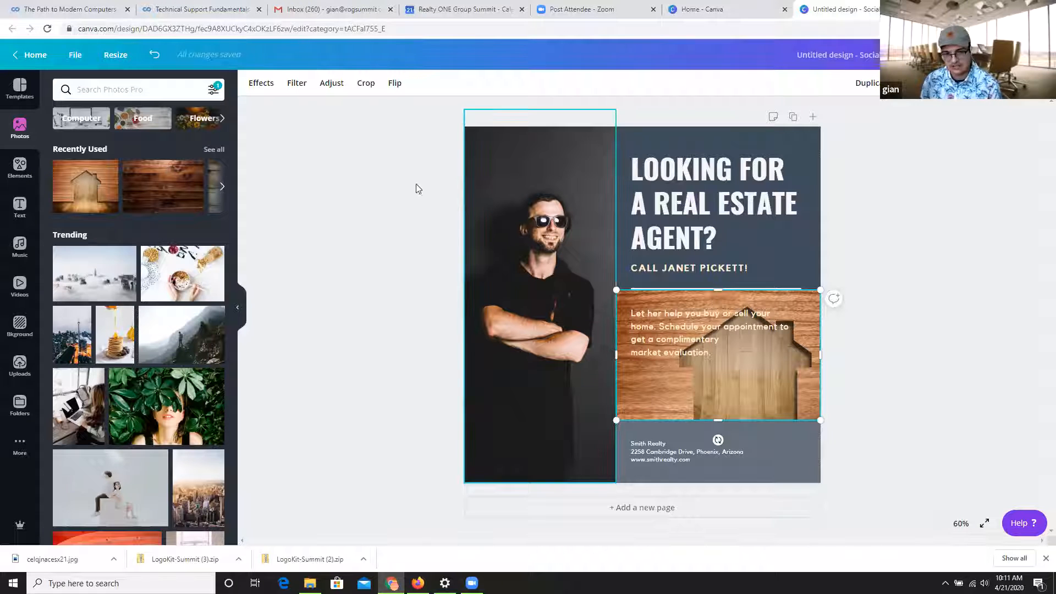
Try out the ice cream cone sticker on the design, shrinking and repositioning it, and delete it.
click(21, 177)
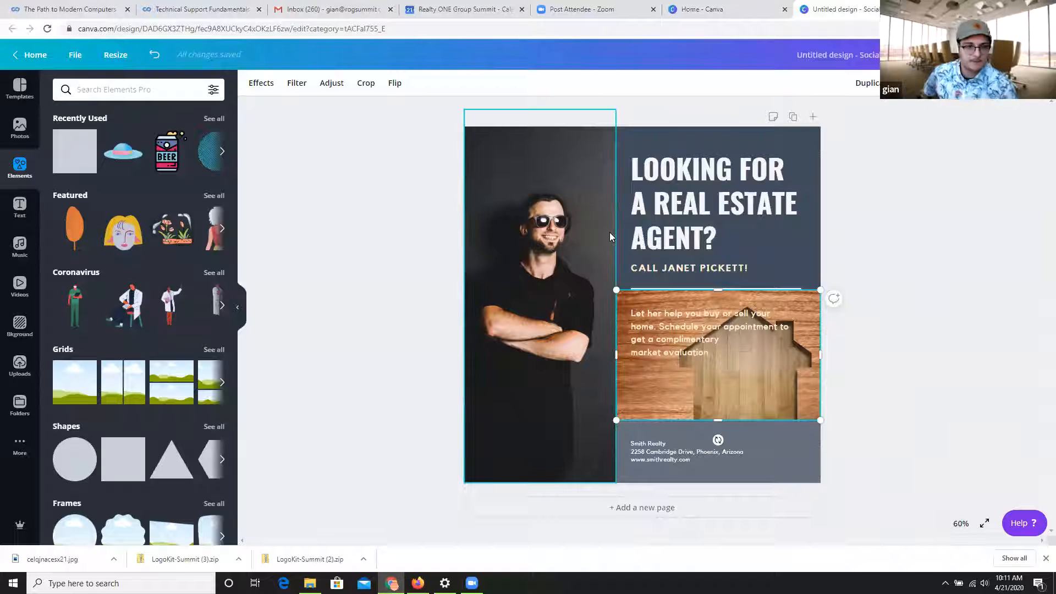
scroll(125, 342, down, 2)
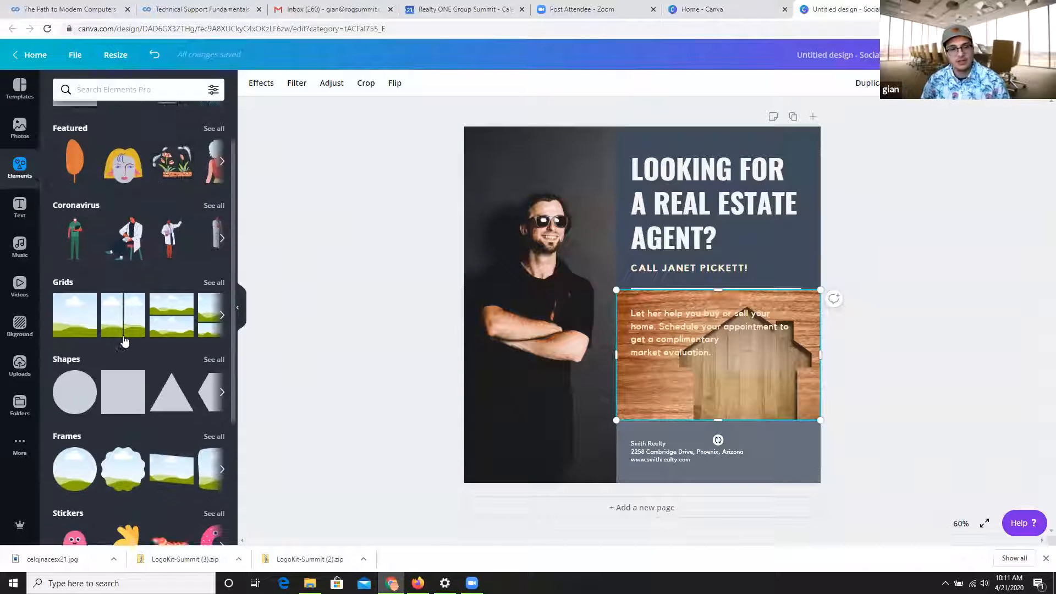
scroll(124, 342, down, 1)
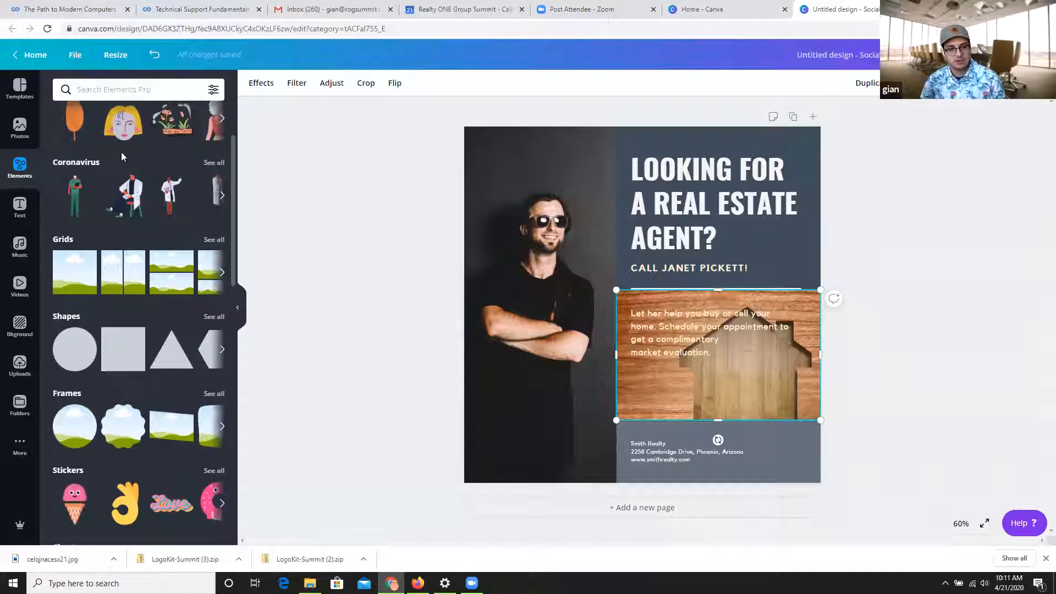
scroll(72, 267, down, 4)
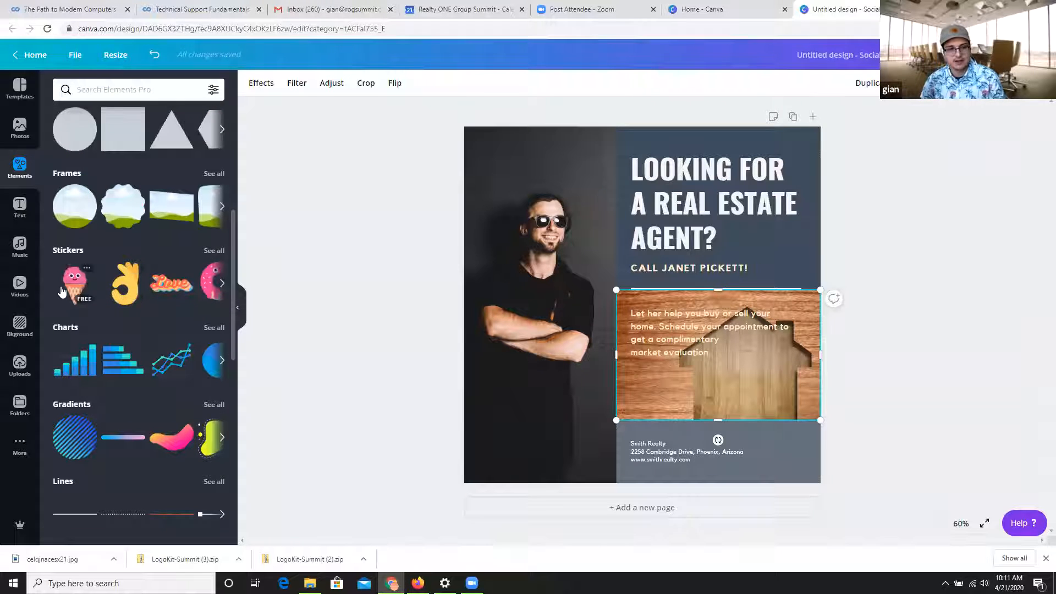
drag(62, 291, 692, 244)
drag(801, 171, 662, 355)
drag(662, 399, 747, 404)
drag(796, 432, 795, 260)
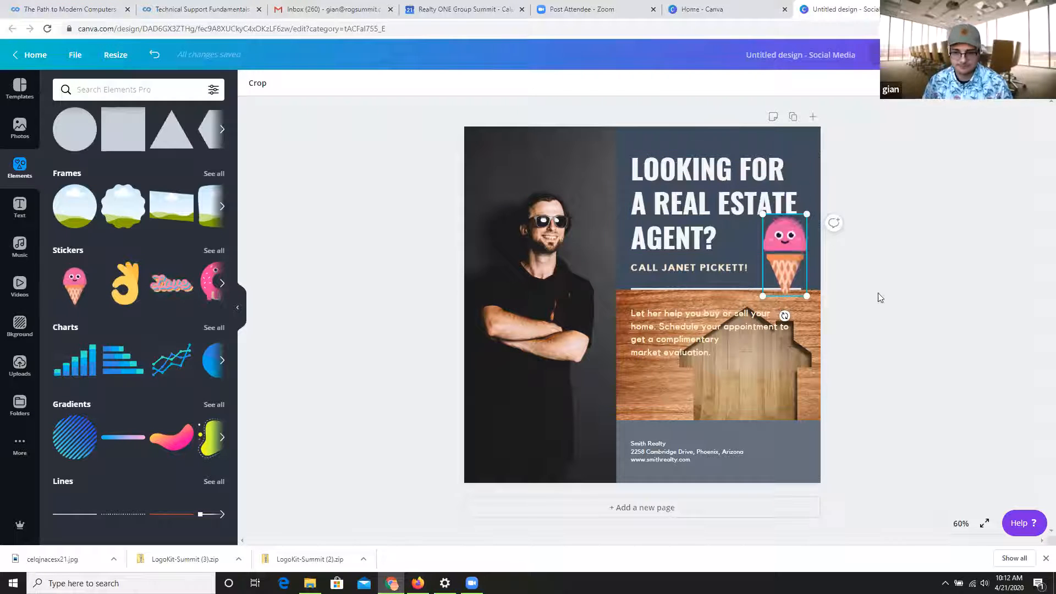
drag(804, 253, 722, 417)
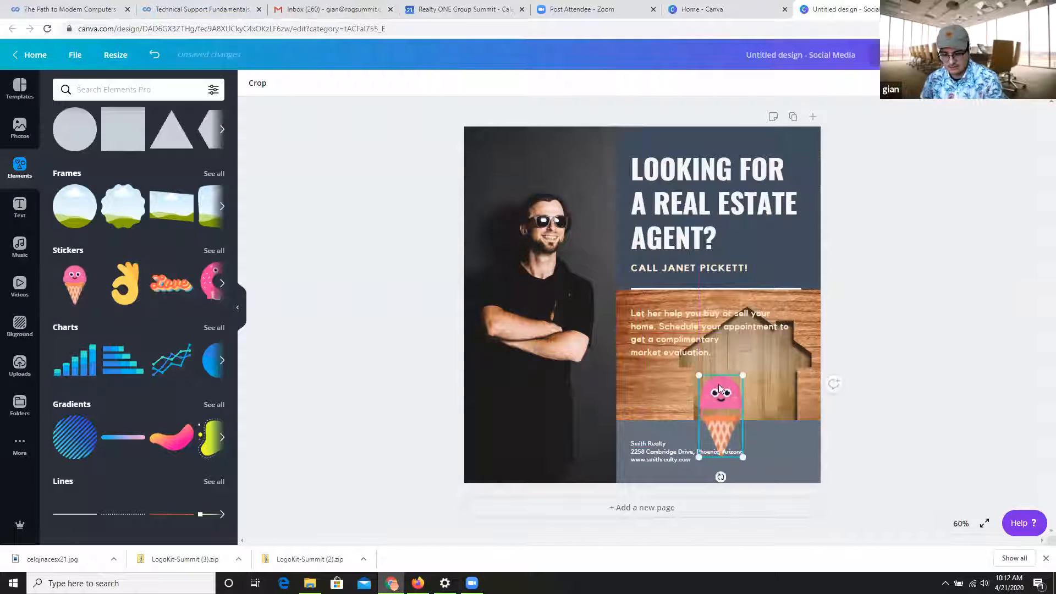
key(Delete)
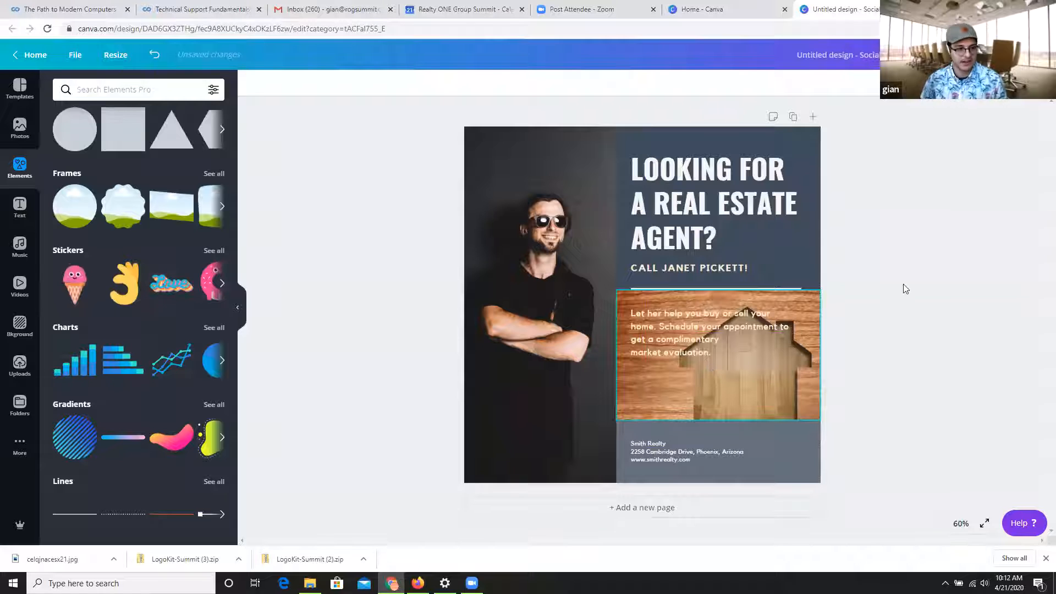
Browse the element library's categories, such as charts, gradients, lines, foliage, zodiac symbols and avatars.
scroll(176, 314, down, 1)
scroll(214, 292, up, 1)
scroll(215, 292, down, 1)
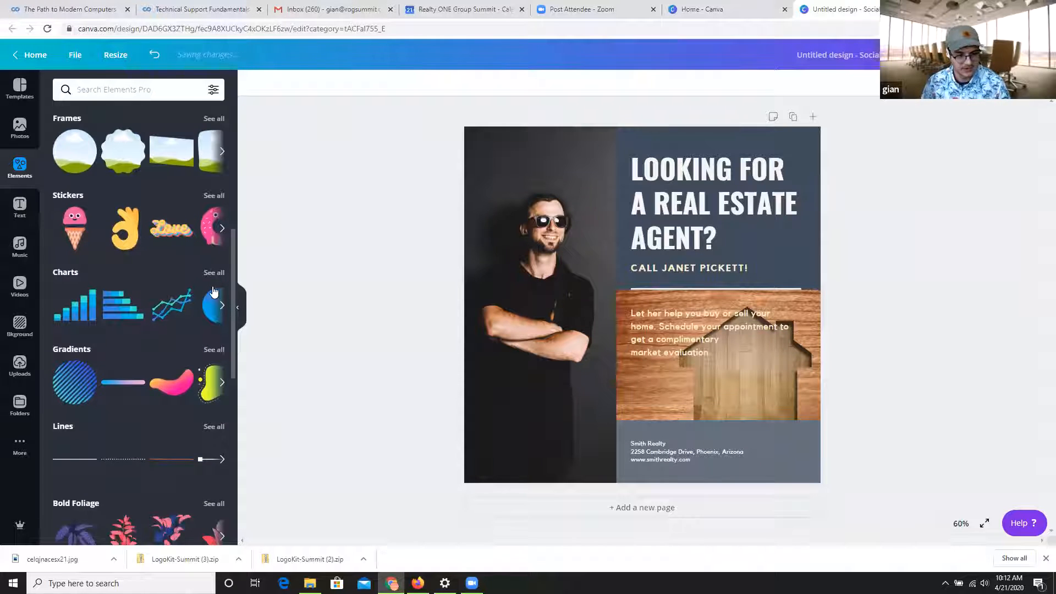
scroll(118, 287, down, 1)
scroll(101, 136, down, 1)
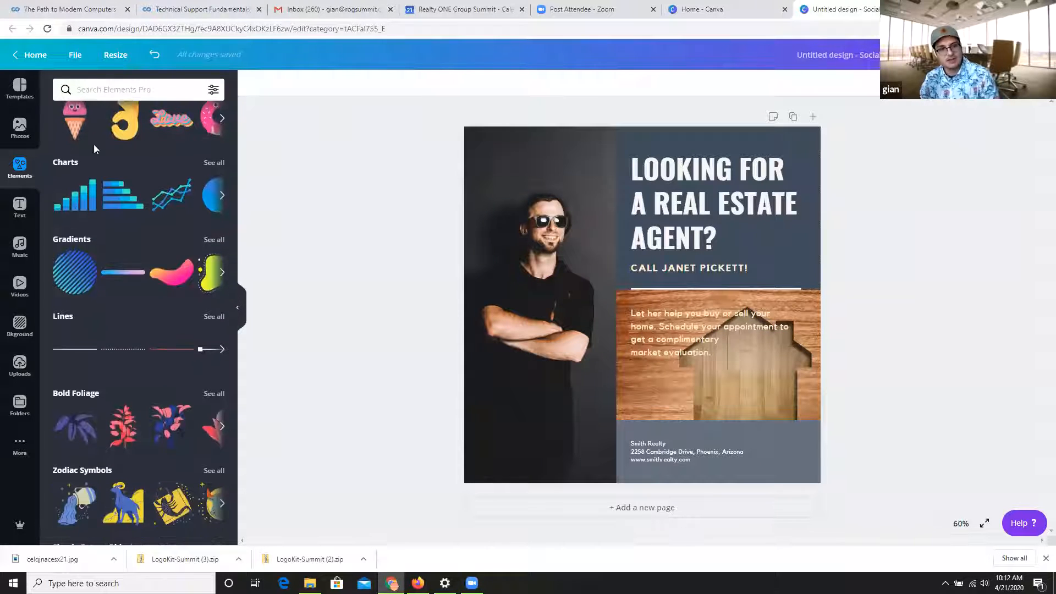
scroll(126, 165, down, 4)
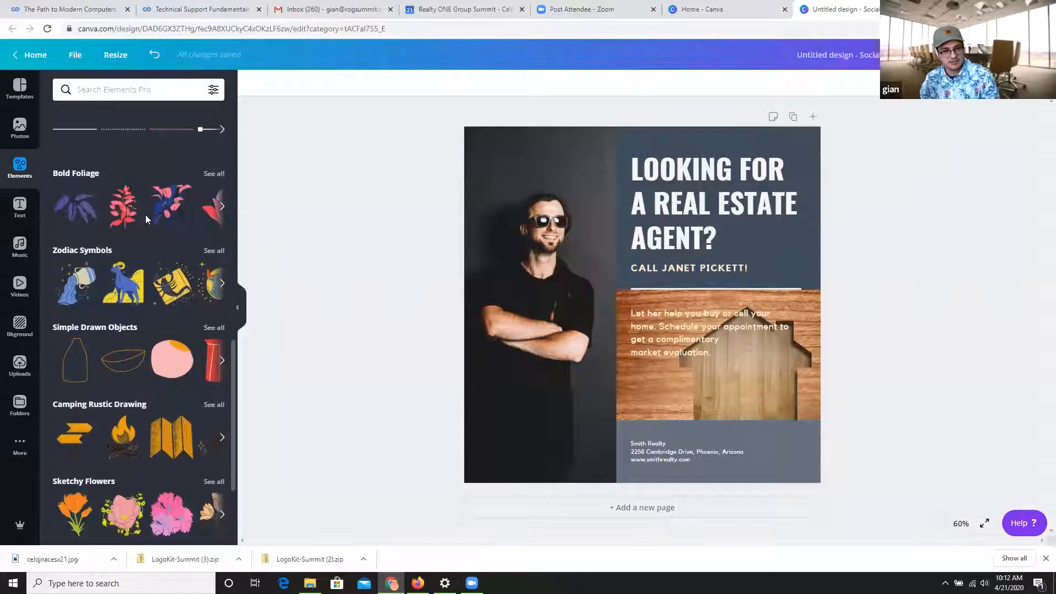
scroll(145, 220, down, 11)
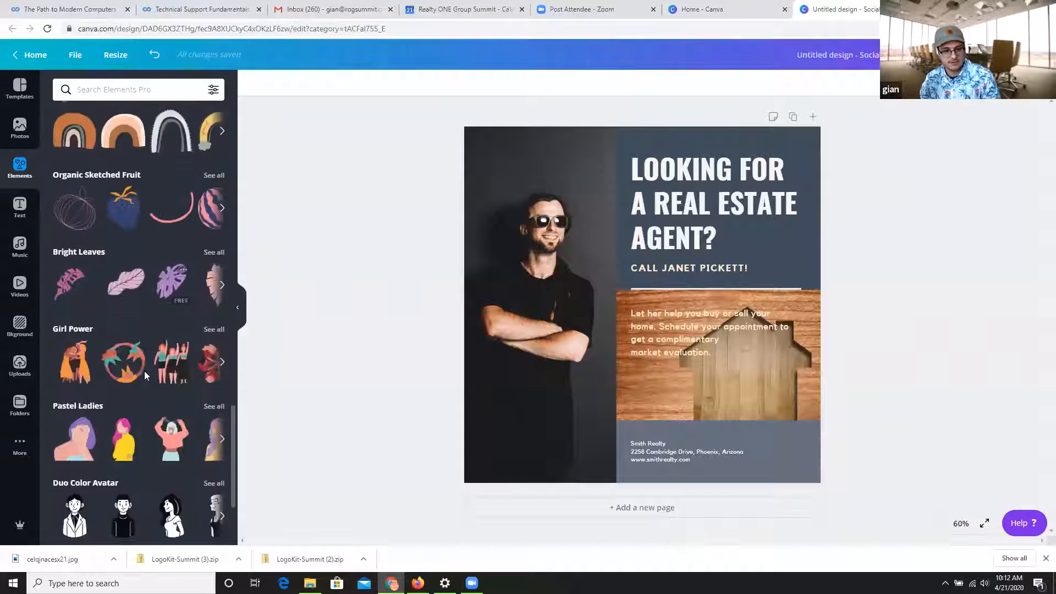
scroll(144, 380, up, 2)
scroll(144, 386, down, 4)
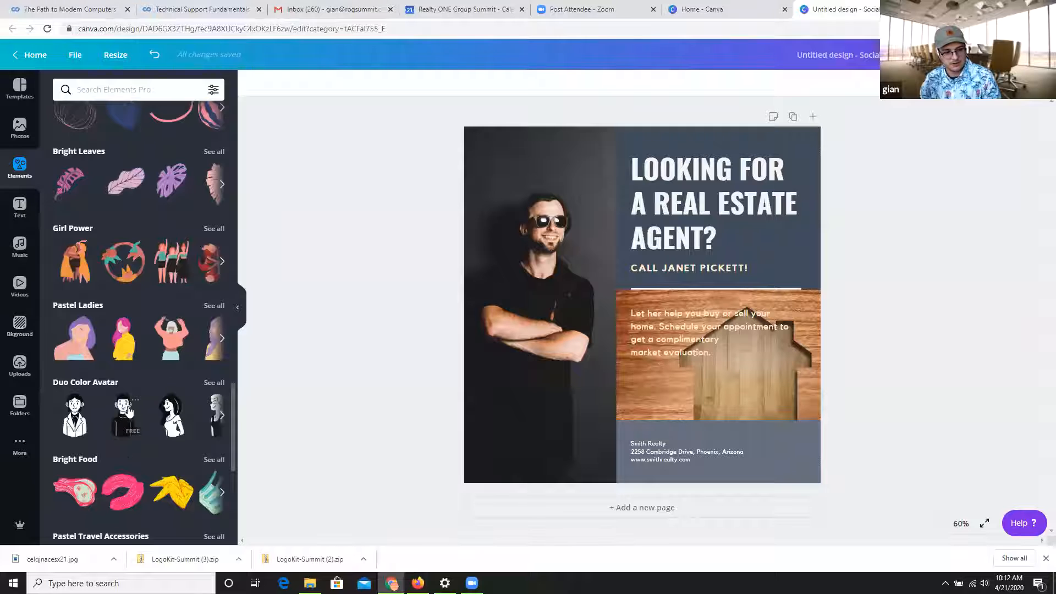
scroll(132, 414, down, 6)
scroll(167, 290, up, 20)
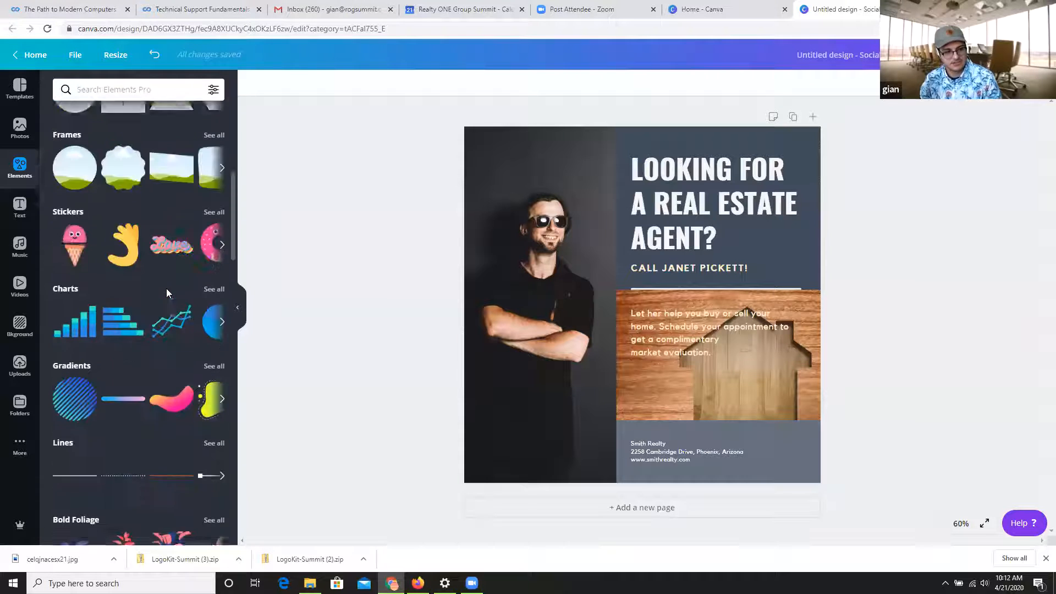
scroll(166, 288, up, 7)
Search the elements for "home" and add the gray outlined house with an open doorway to the page.
click(166, 93)
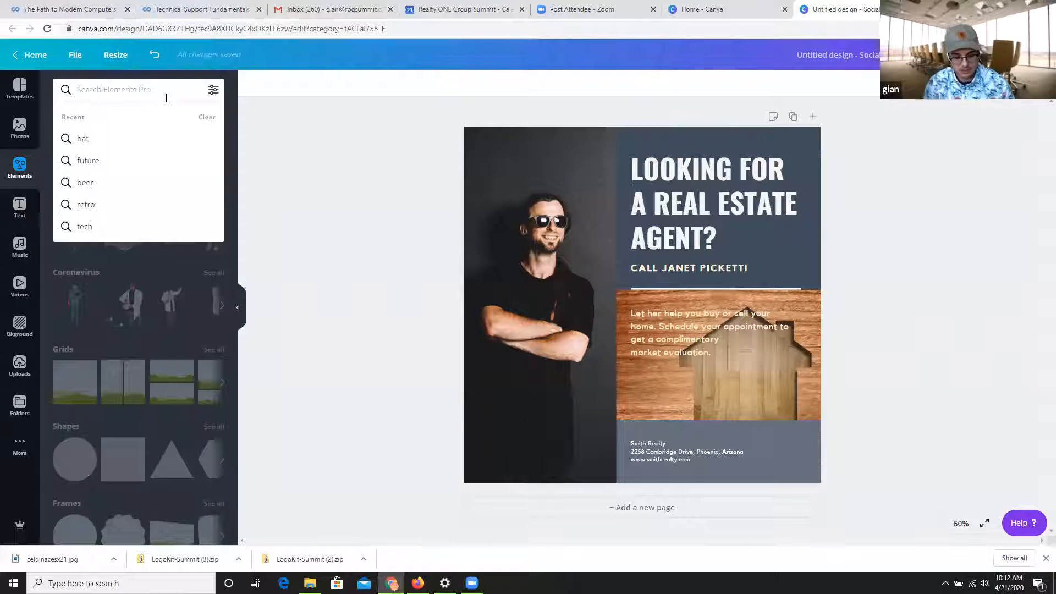
text(home)
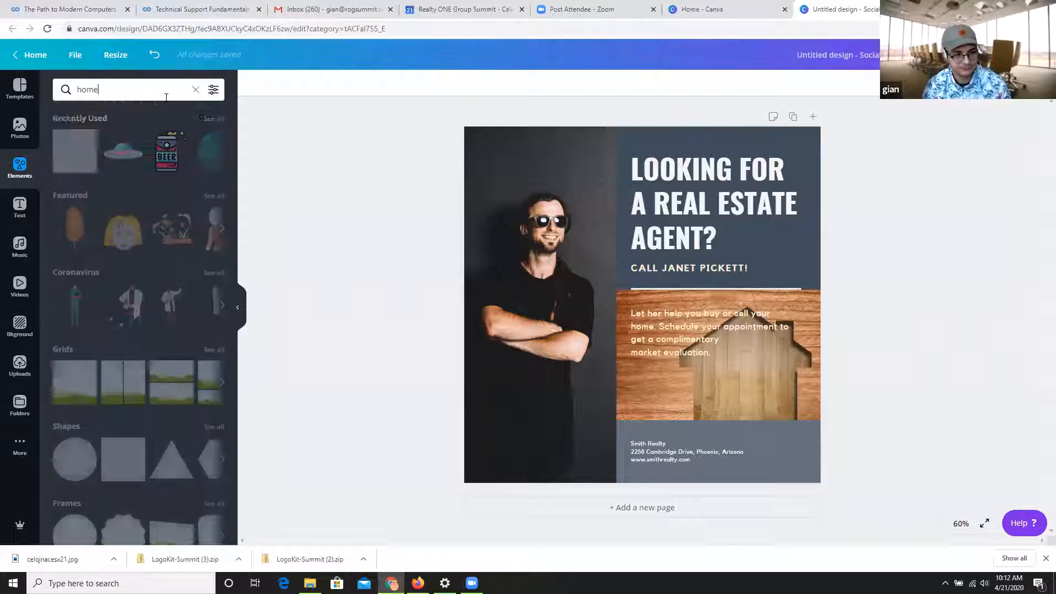
key(Return)
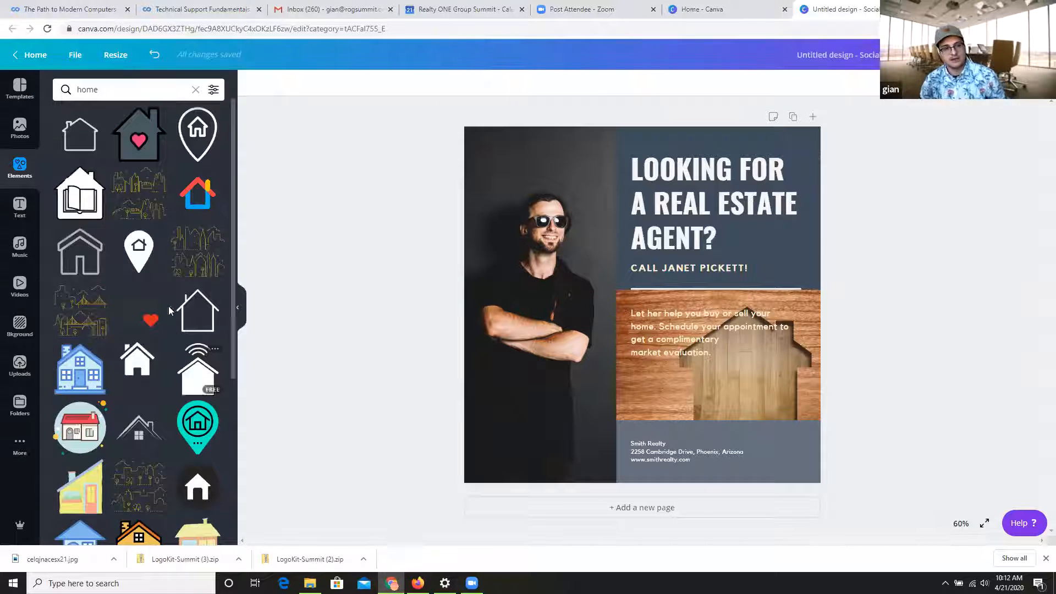
drag(80, 252, 637, 159)
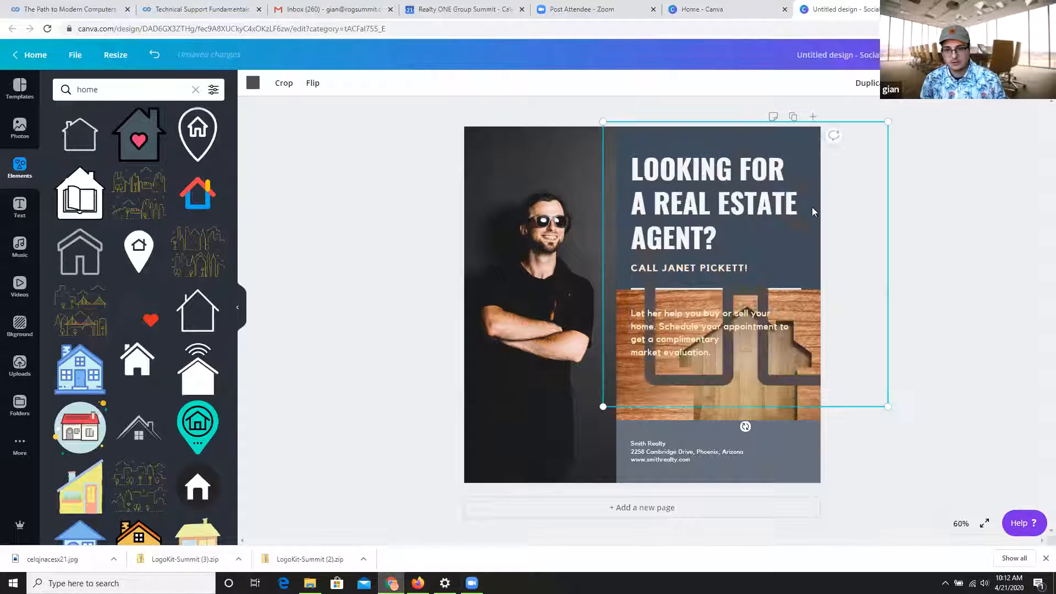
Shrink the house icon to about 350 by 350 over the headline area and recolor it white.
drag(706, 270, 709, 282)
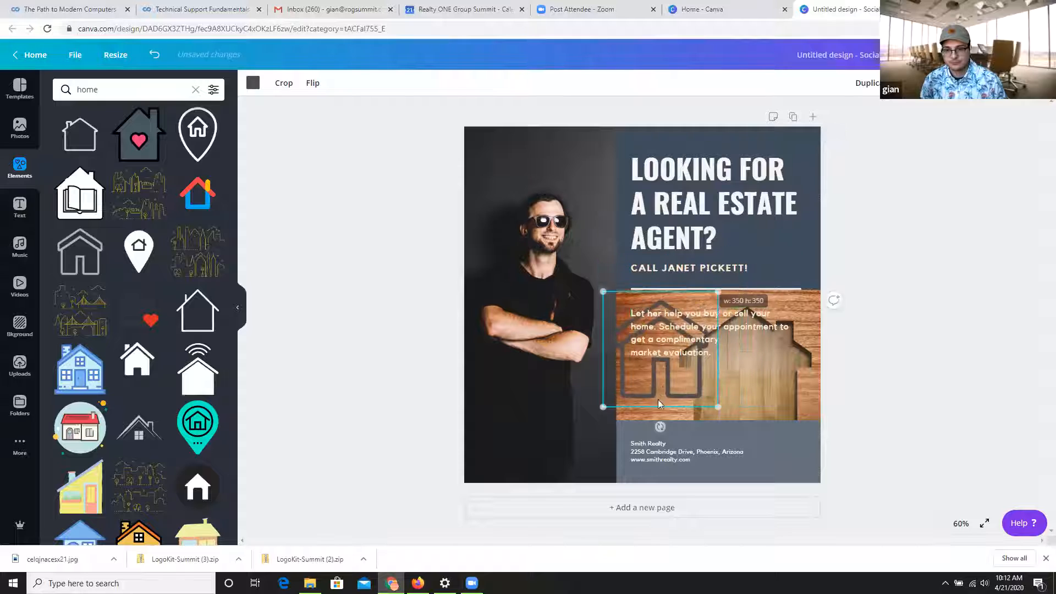
drag(666, 387, 776, 274)
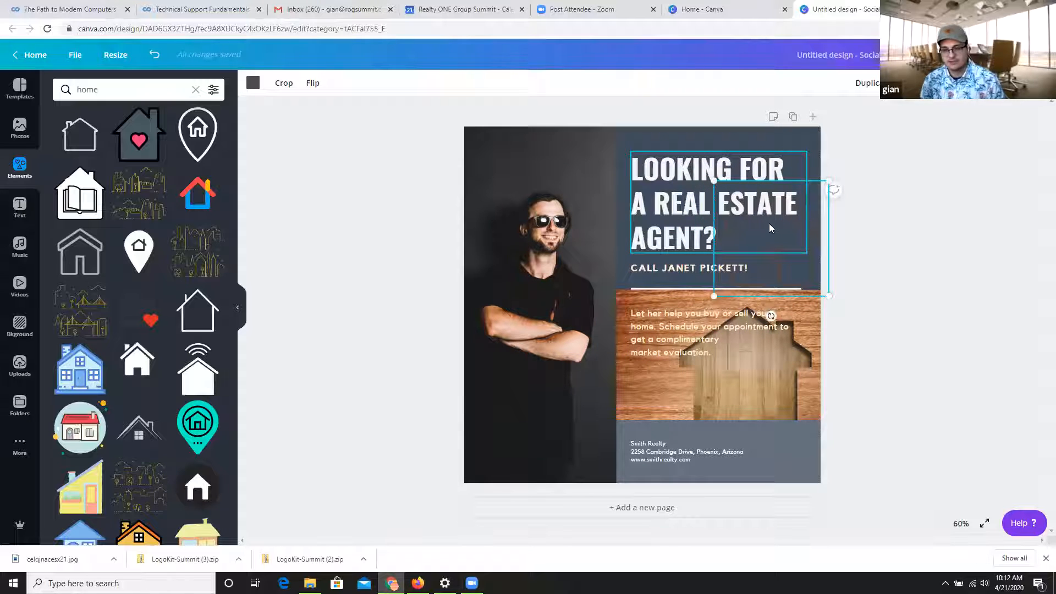
click(253, 84)
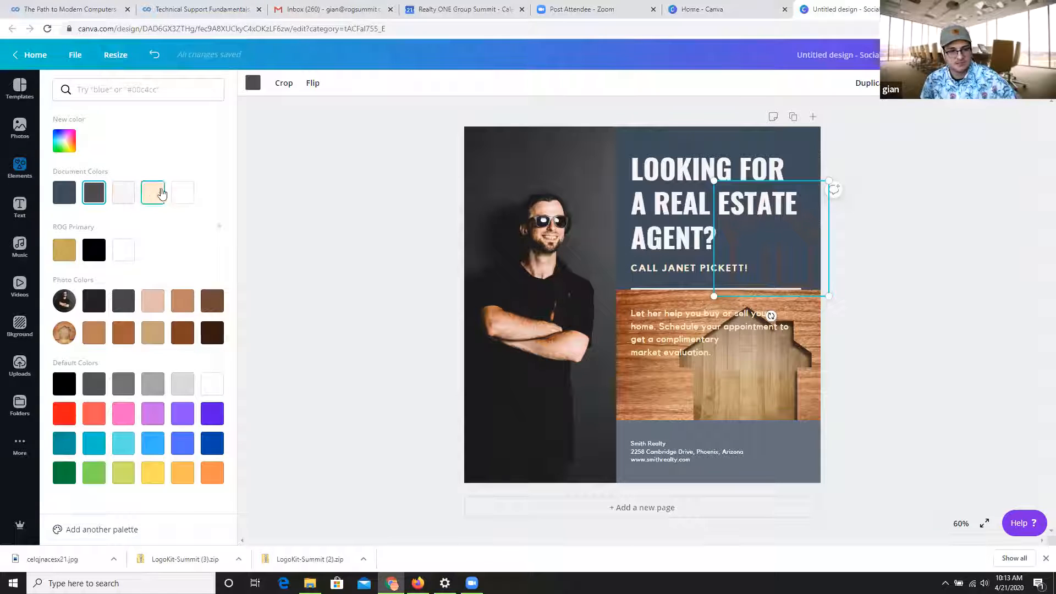
click(182, 192)
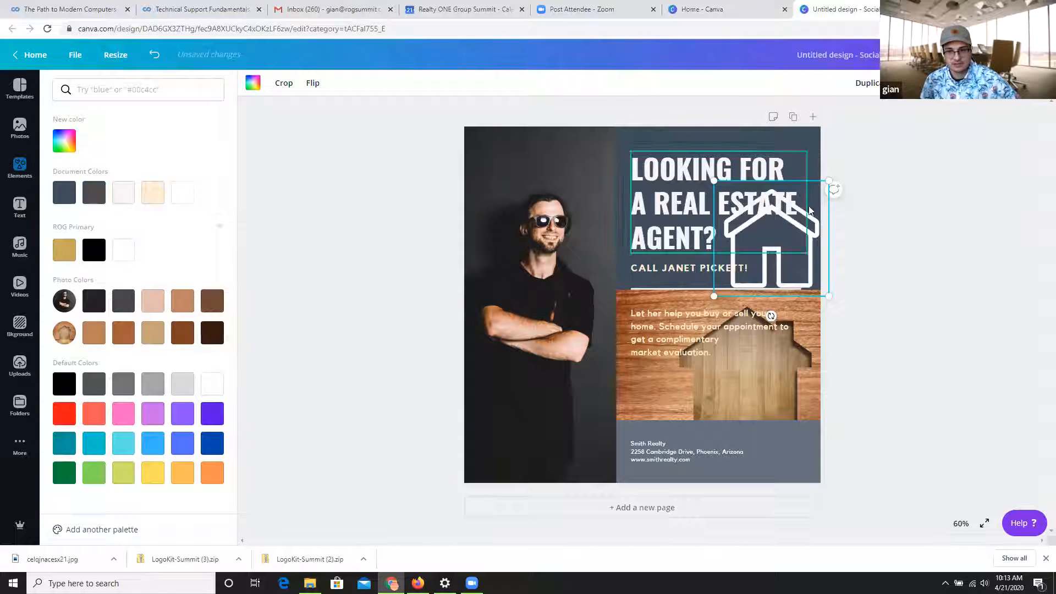
Shrink the white house icon further and place it beside the call line, with the headline and call line shifted toward the portrait.
drag(829, 181, 753, 228)
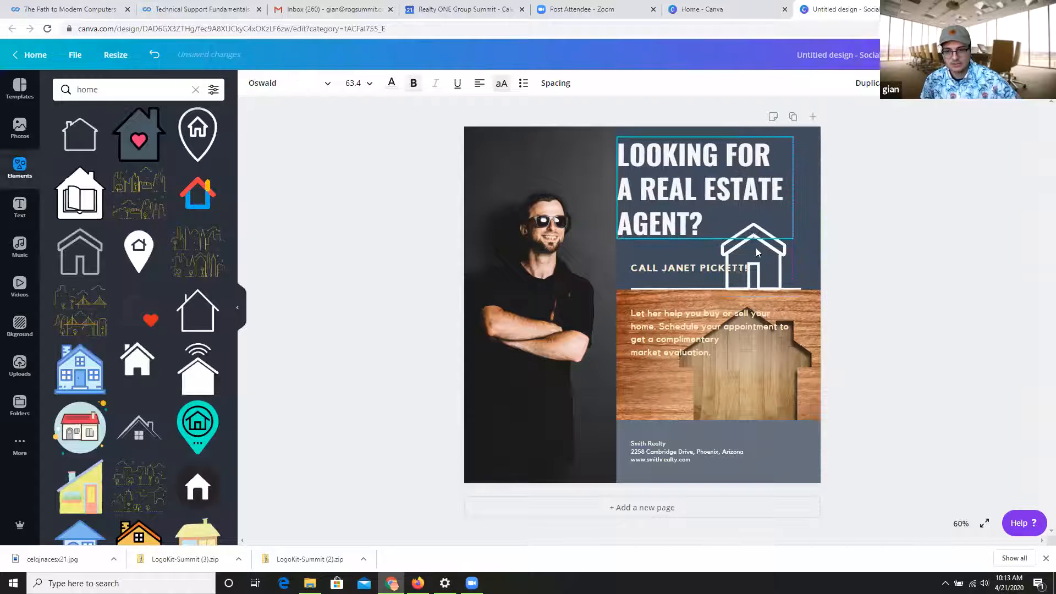
drag(754, 266, 801, 258)
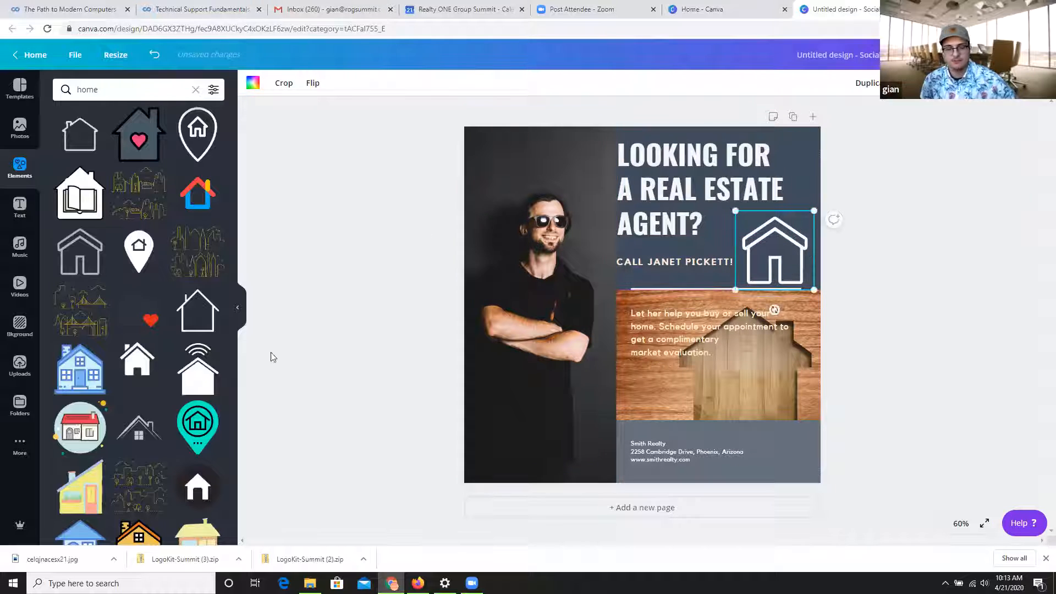
click(358, 184)
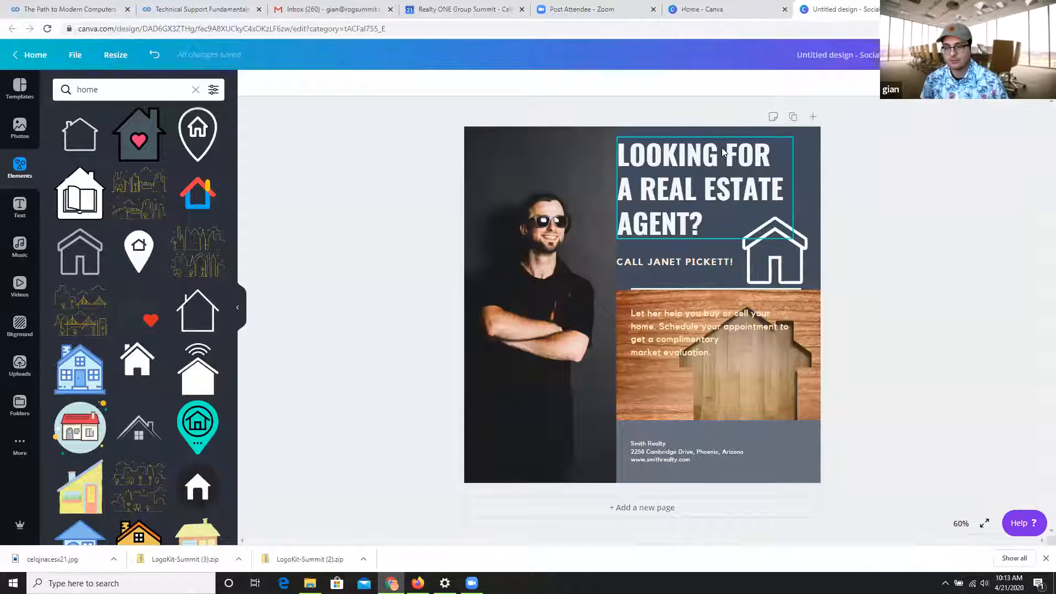
click(816, 154)
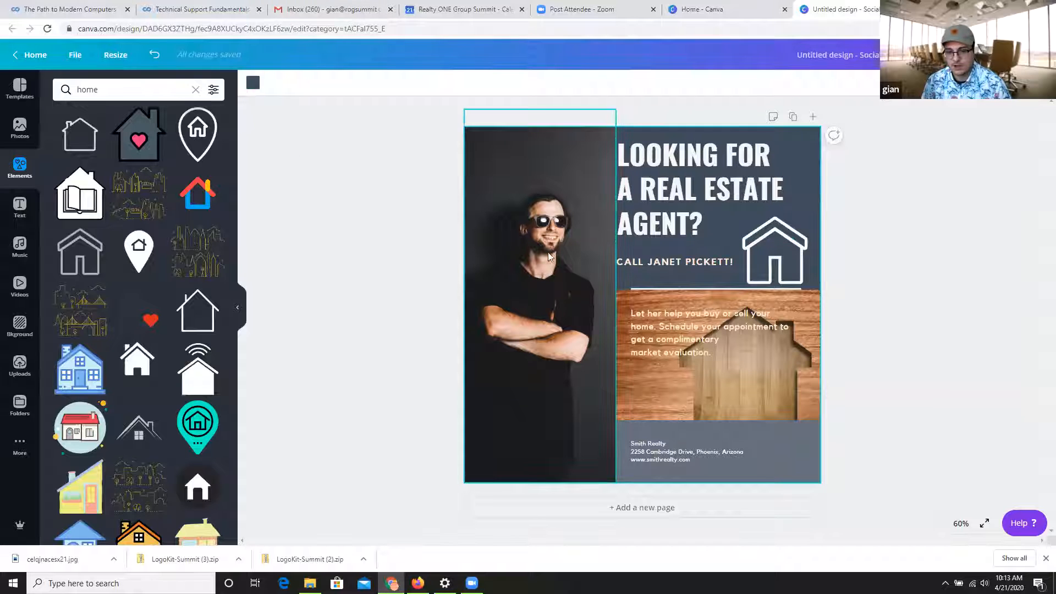
click(549, 257)
click(711, 247)
click(716, 277)
click(694, 330)
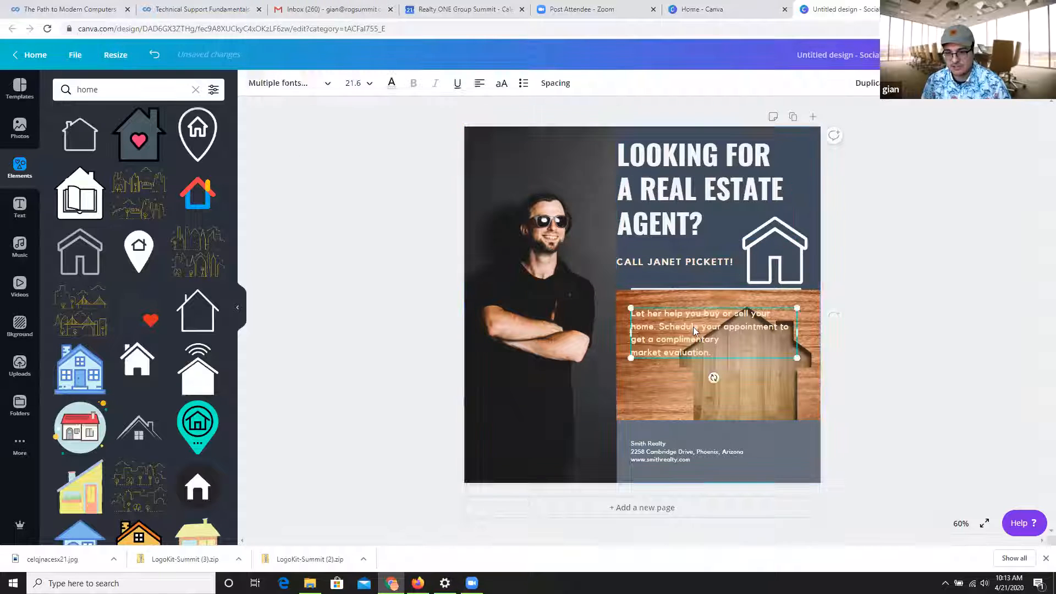
click(773, 413)
Try the ROG Primary palette's gold and black on the page background, and set it to white.
click(805, 150)
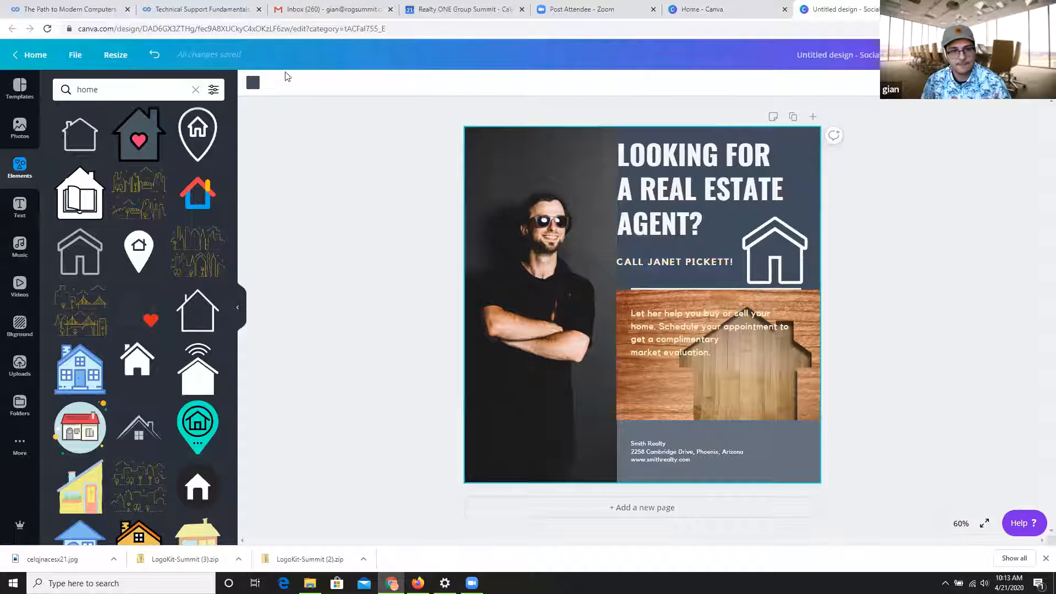
click(253, 84)
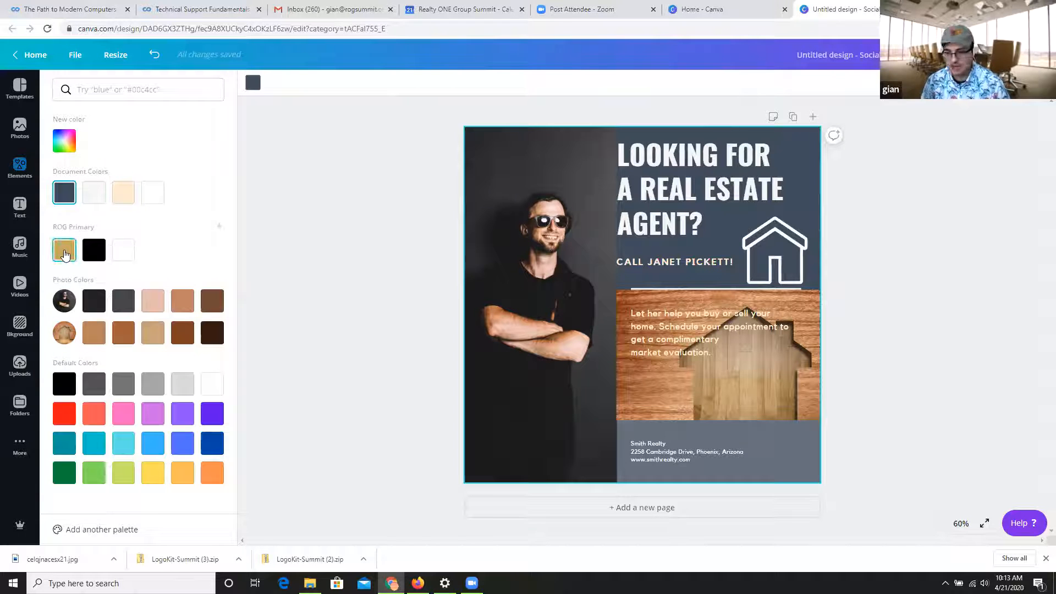
click(65, 251)
click(96, 258)
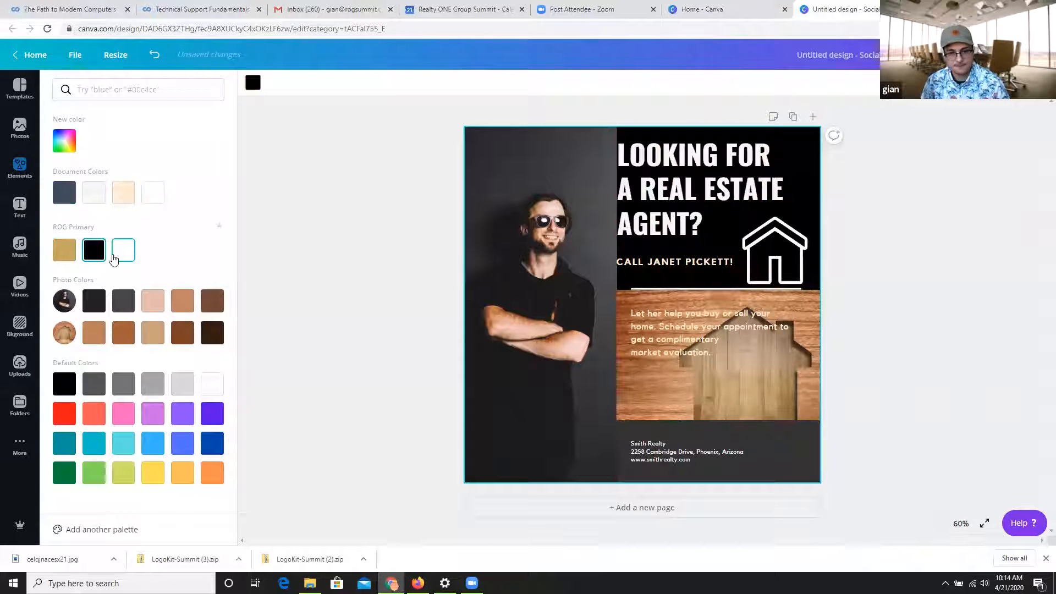
click(122, 252)
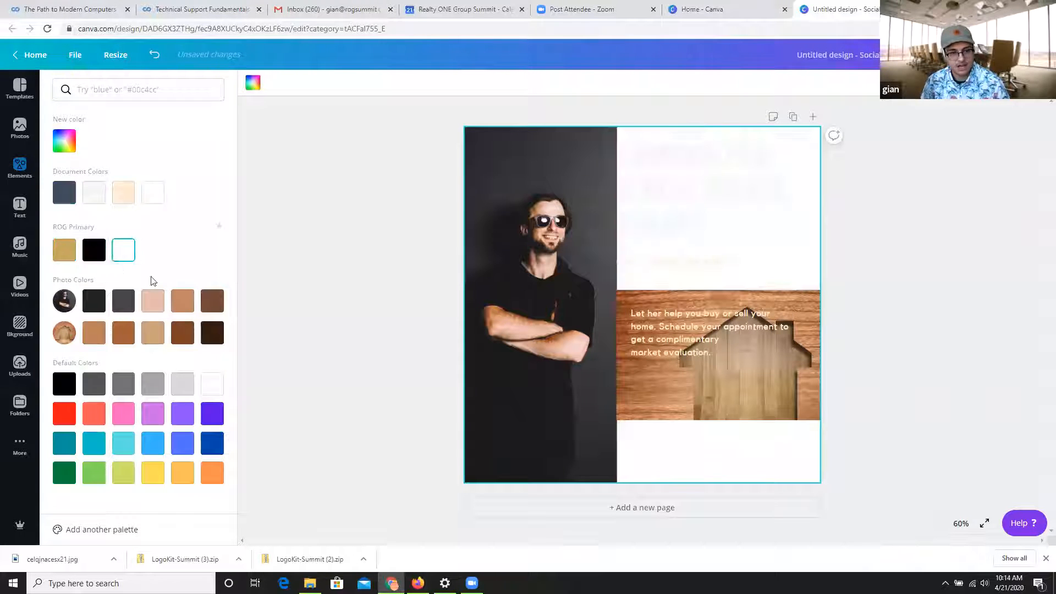
Compare gold, black and white from the ROG Primary palette on the page background, and open the custom color picker.
click(63, 254)
click(94, 254)
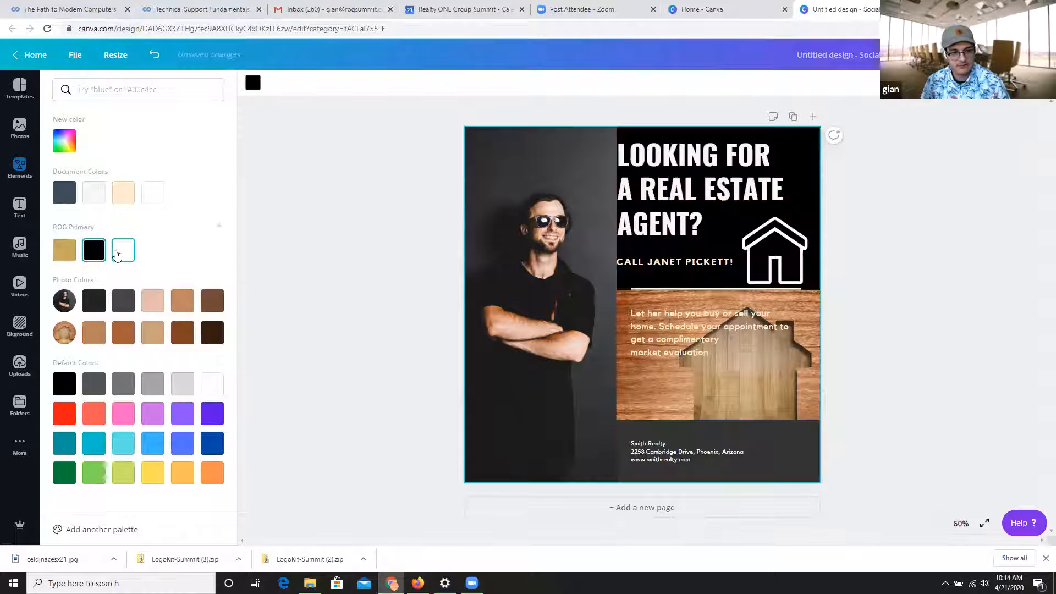
click(117, 252)
click(64, 141)
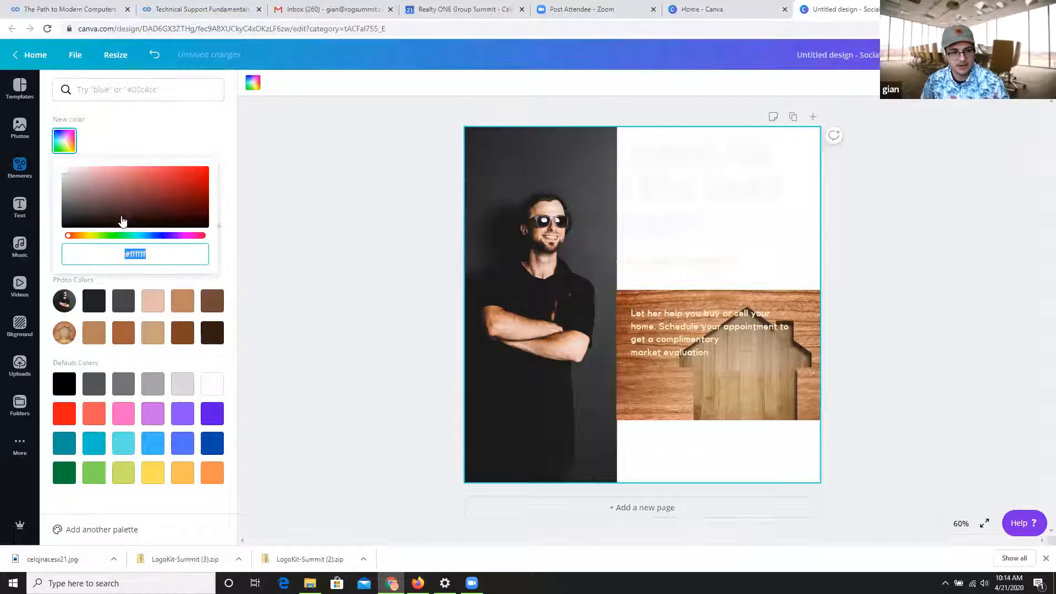
click(184, 236)
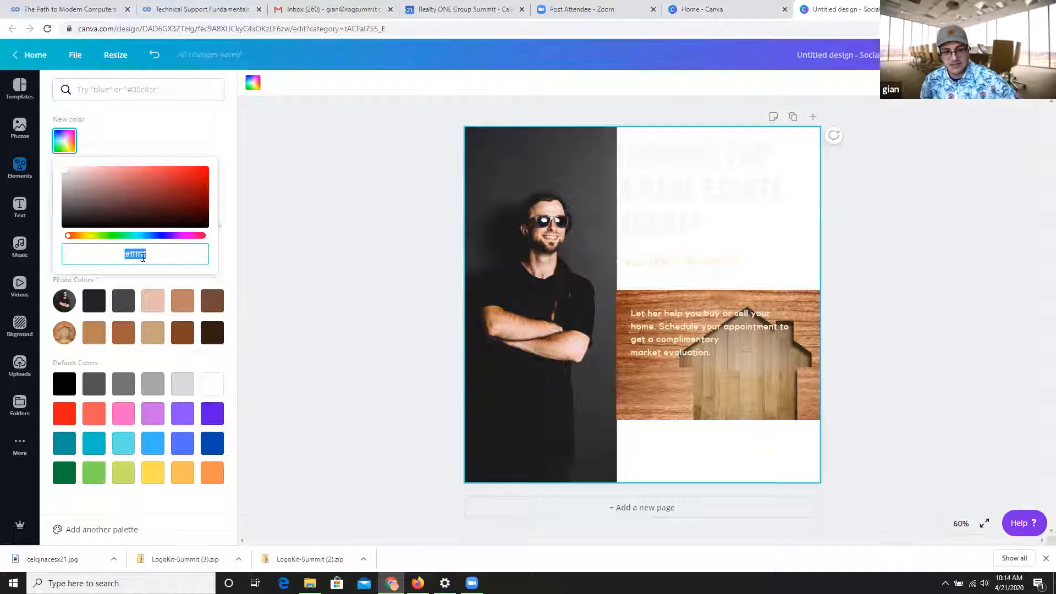
click(268, 175)
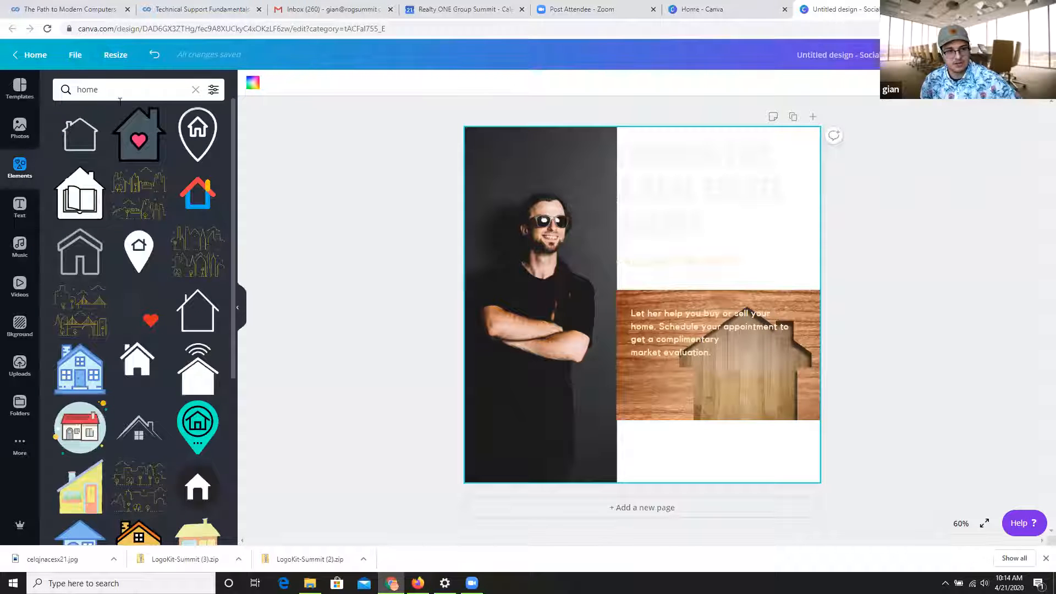
Set the page background to the ROG Primary gold after trying the palette's black.
click(253, 83)
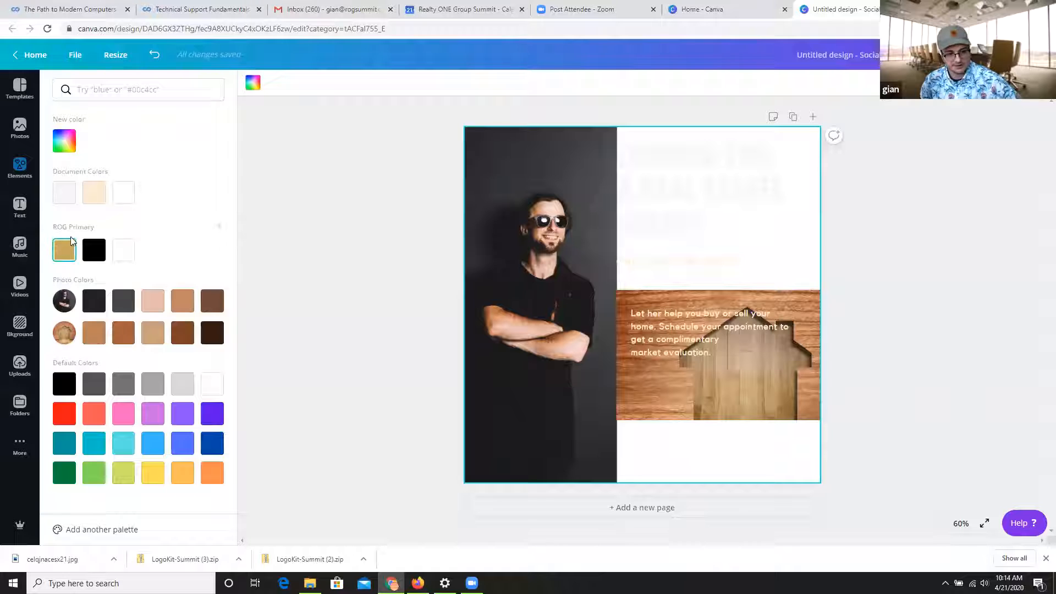
click(63, 254)
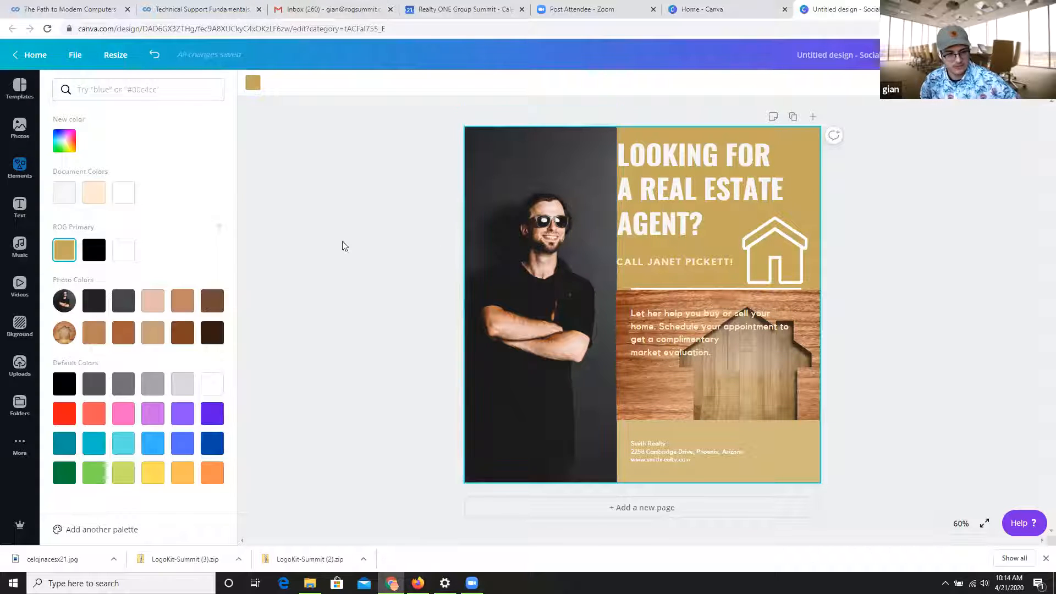
click(94, 250)
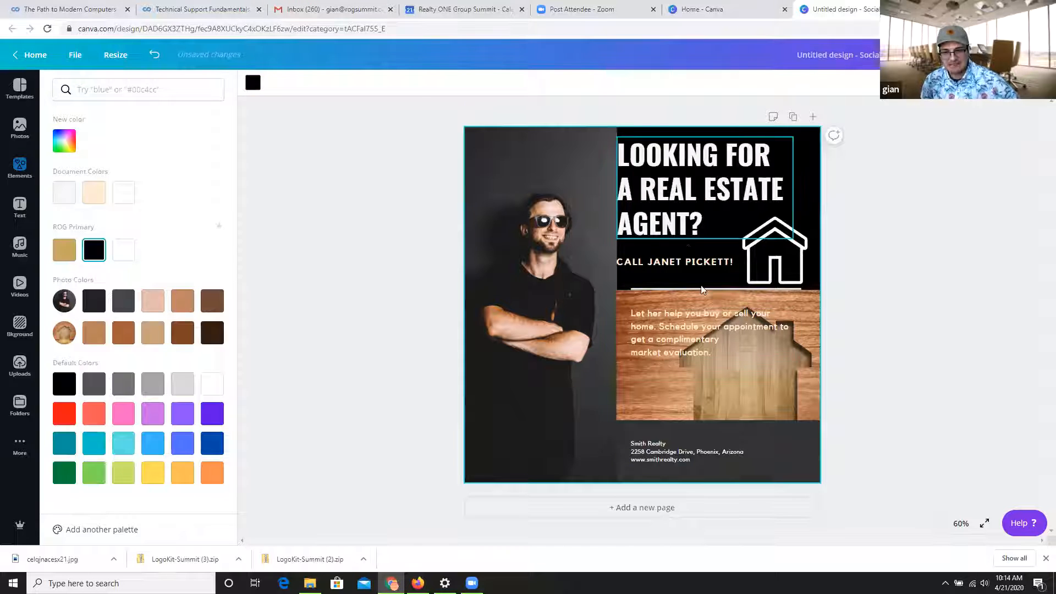
click(64, 250)
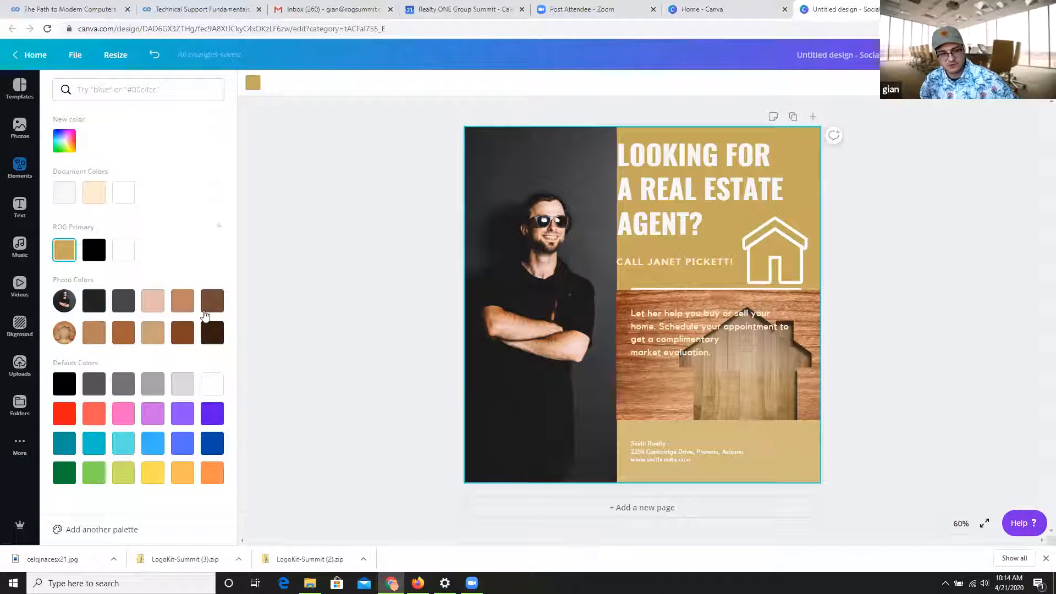
Try the photo colors' grays, pink and browns on the page background, and return it to the ROG Primary gold.
click(122, 303)
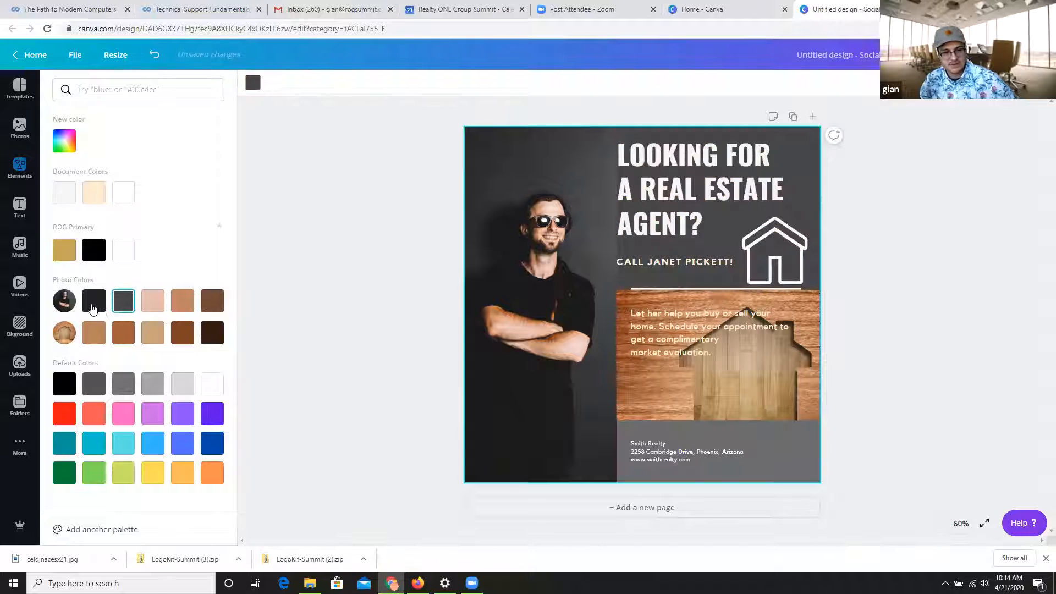
click(93, 304)
click(123, 332)
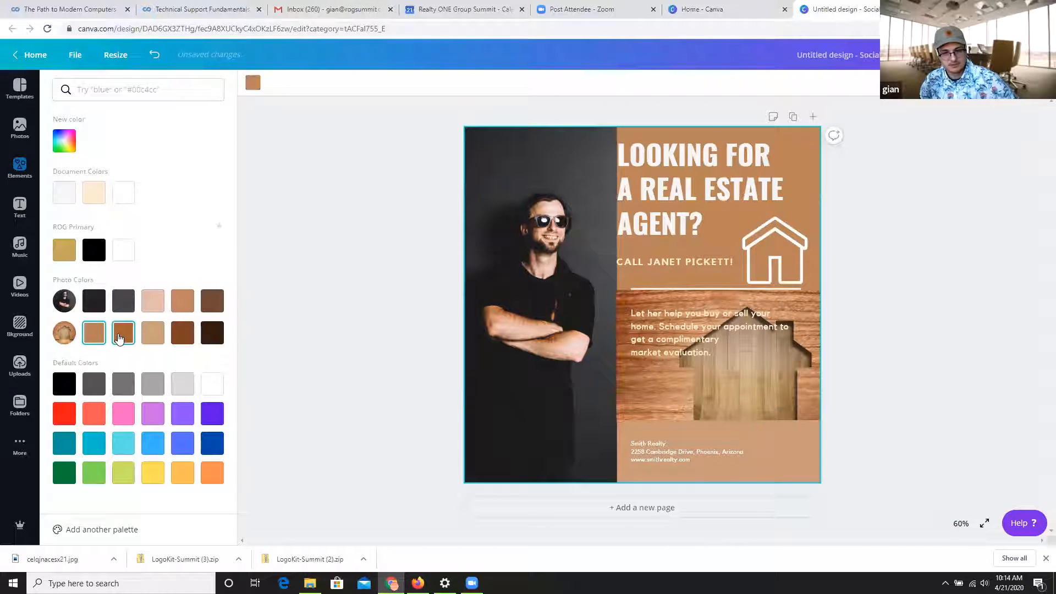
click(182, 332)
click(212, 307)
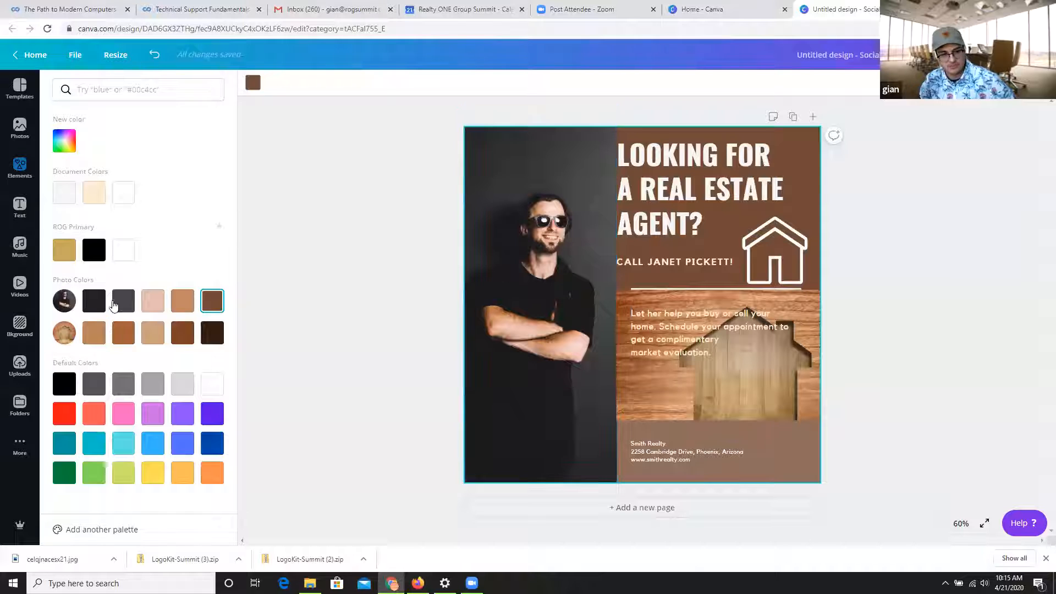
click(95, 301)
click(153, 301)
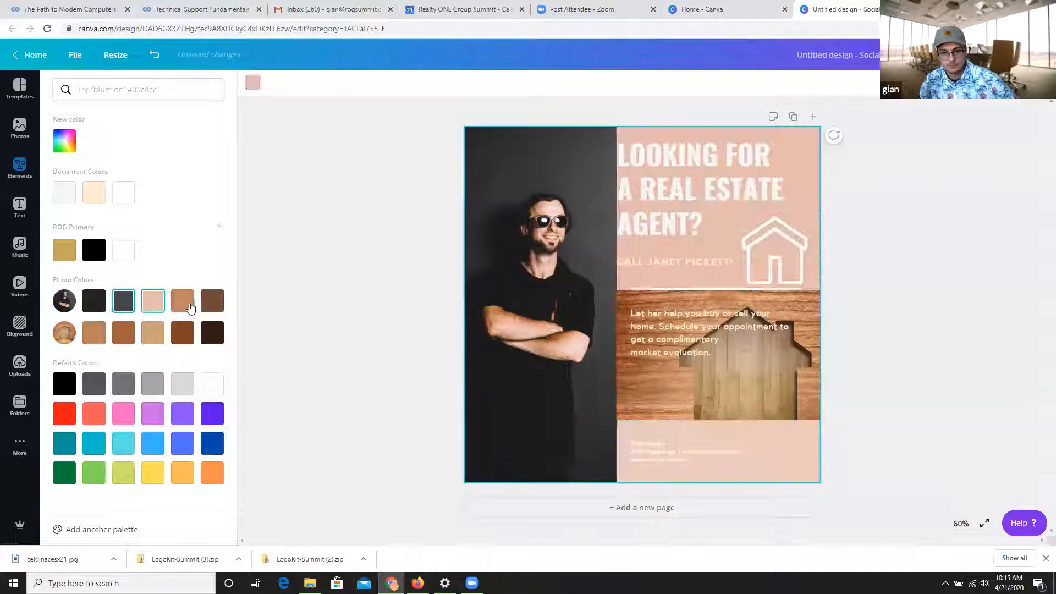
click(183, 301)
click(212, 301)
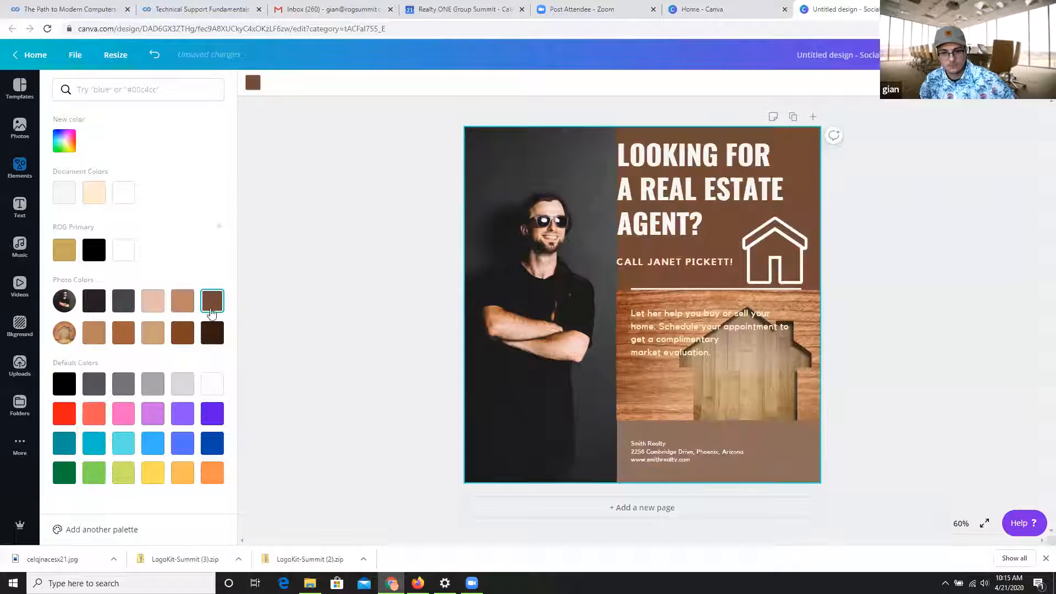
click(94, 333)
click(123, 333)
click(182, 333)
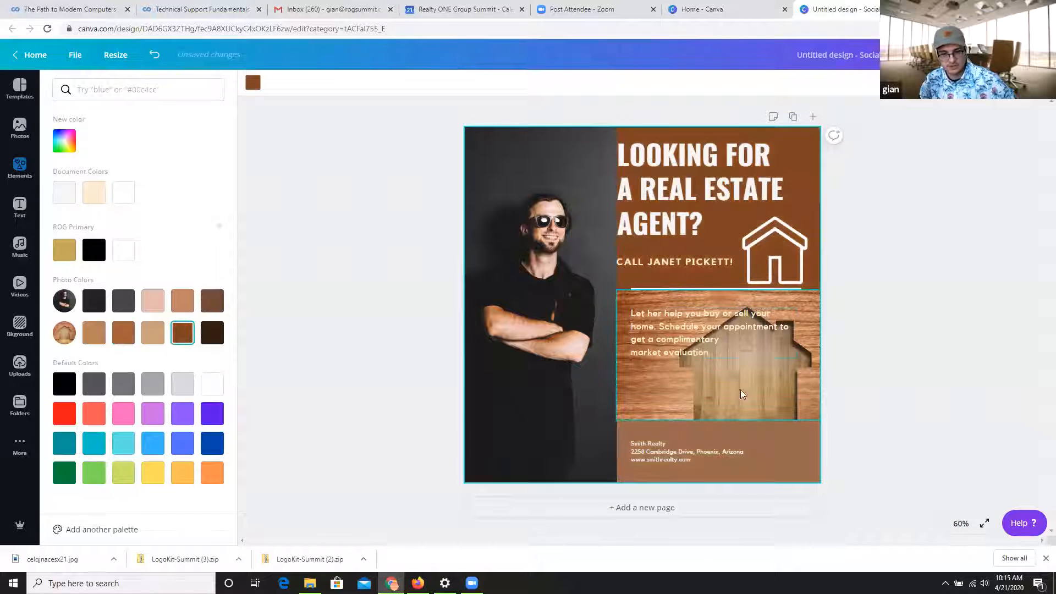
click(64, 252)
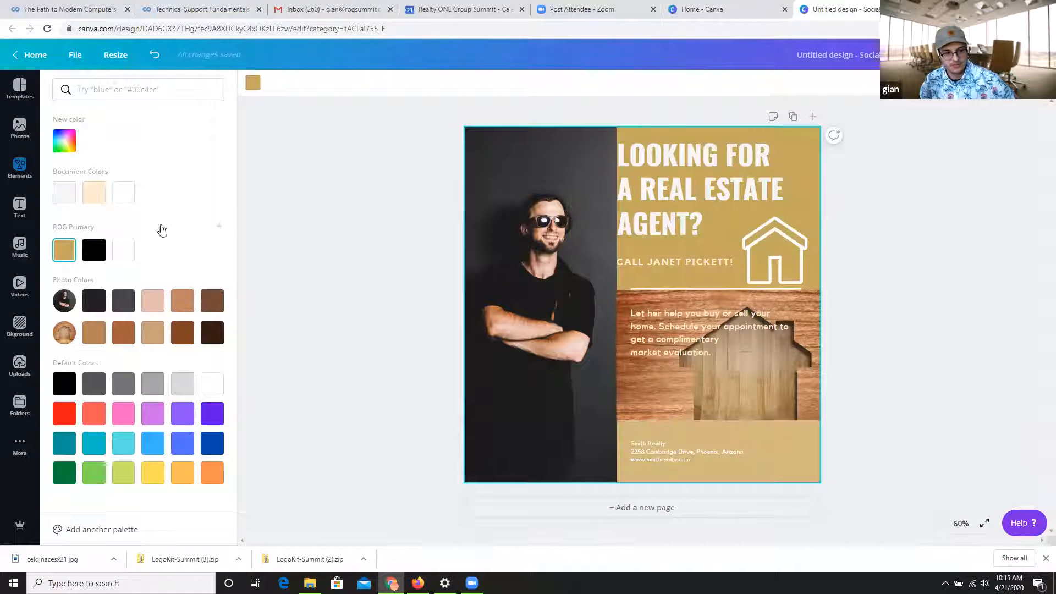
click(276, 141)
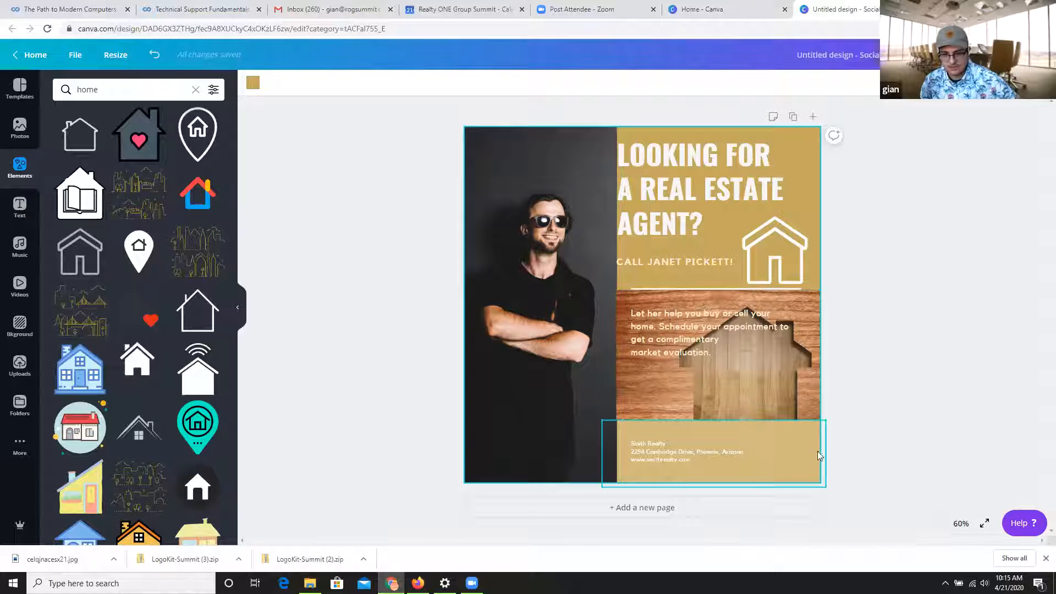
Recolor the translucent footer rectangle with the ROG Primary gold, moving the contact text out of the way and back onto the footer.
click(791, 438)
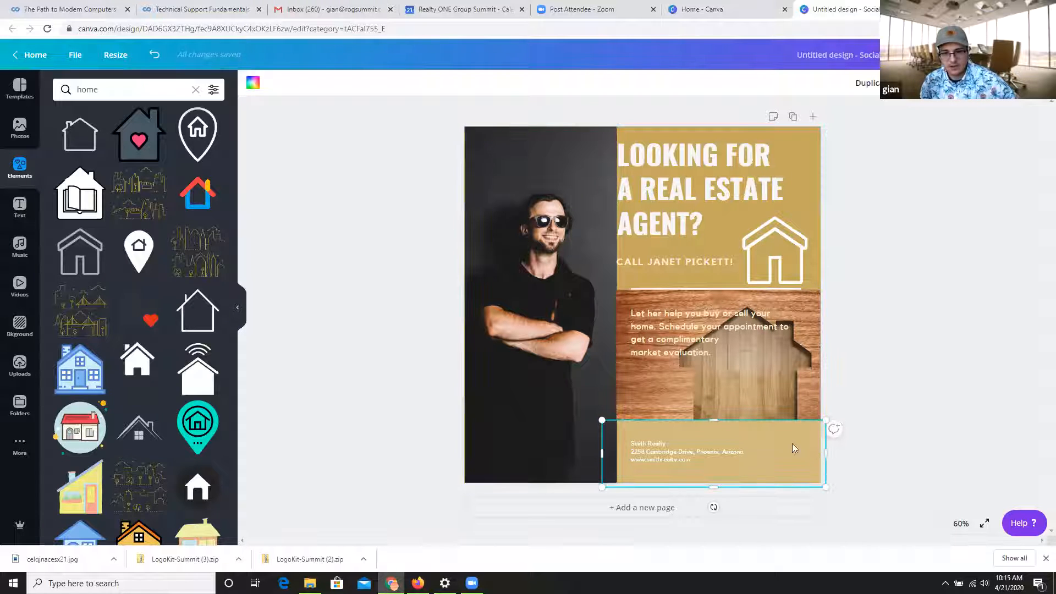
drag(725, 449, 665, 443)
click(806, 463)
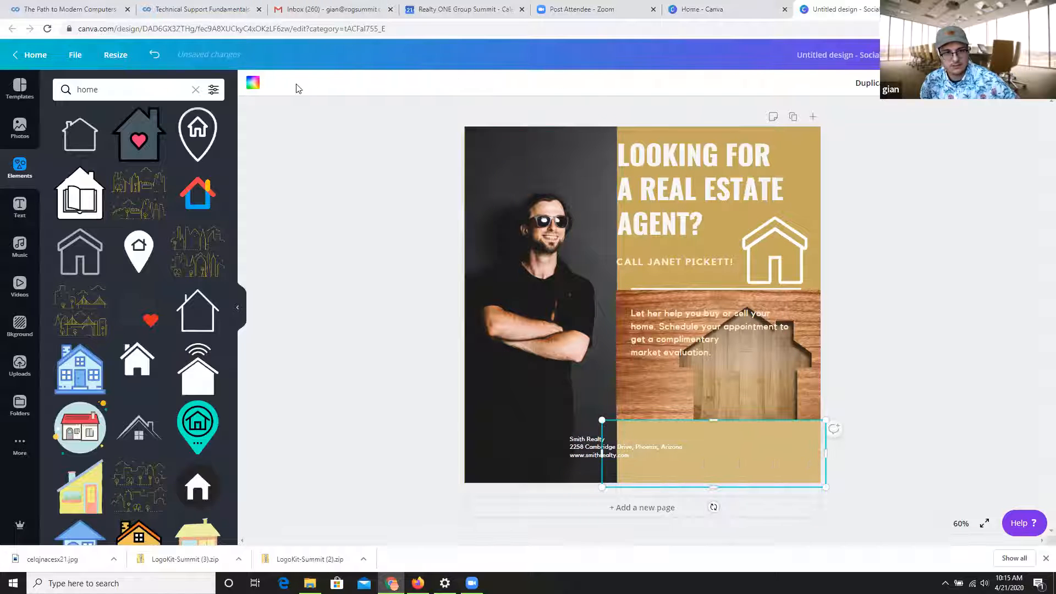
click(252, 83)
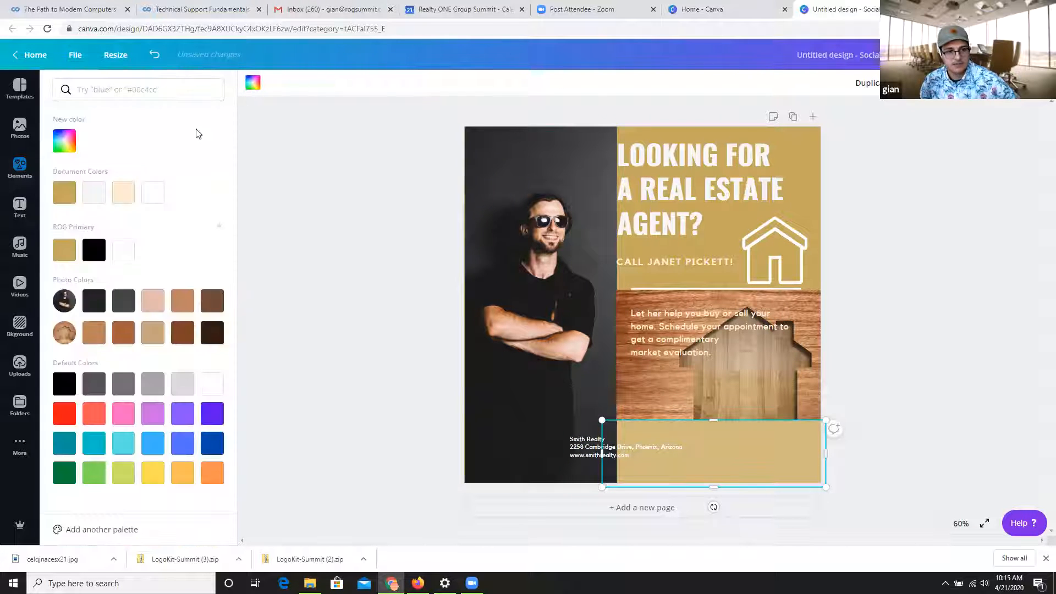
click(65, 252)
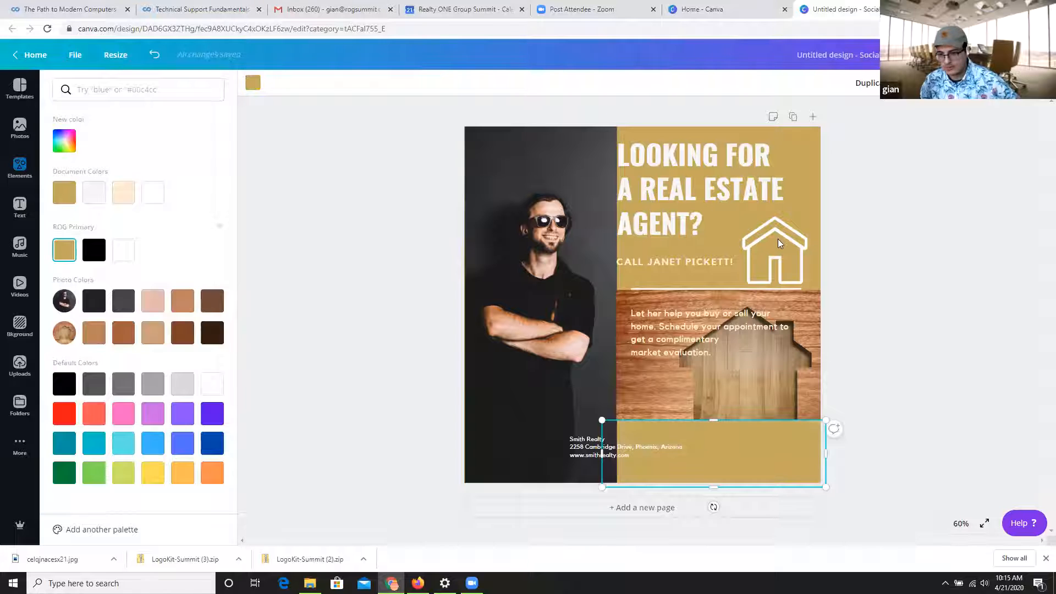
click(622, 457)
drag(623, 457, 681, 458)
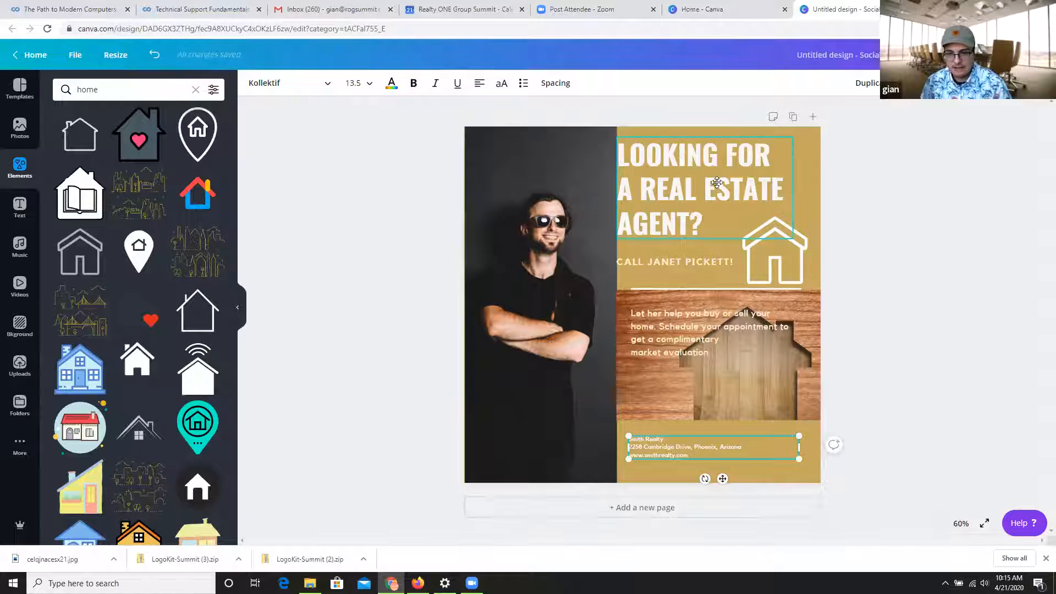
Nudge the headline and the call line slightly away from the portrait, and recolor the call line white.
drag(712, 189, 717, 182)
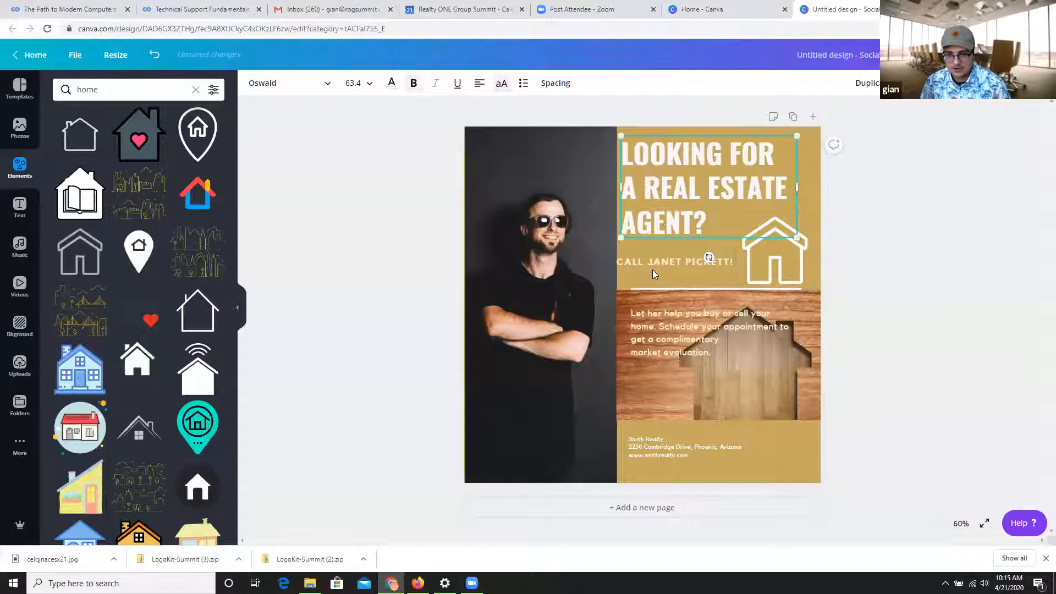
drag(647, 262, 652, 261)
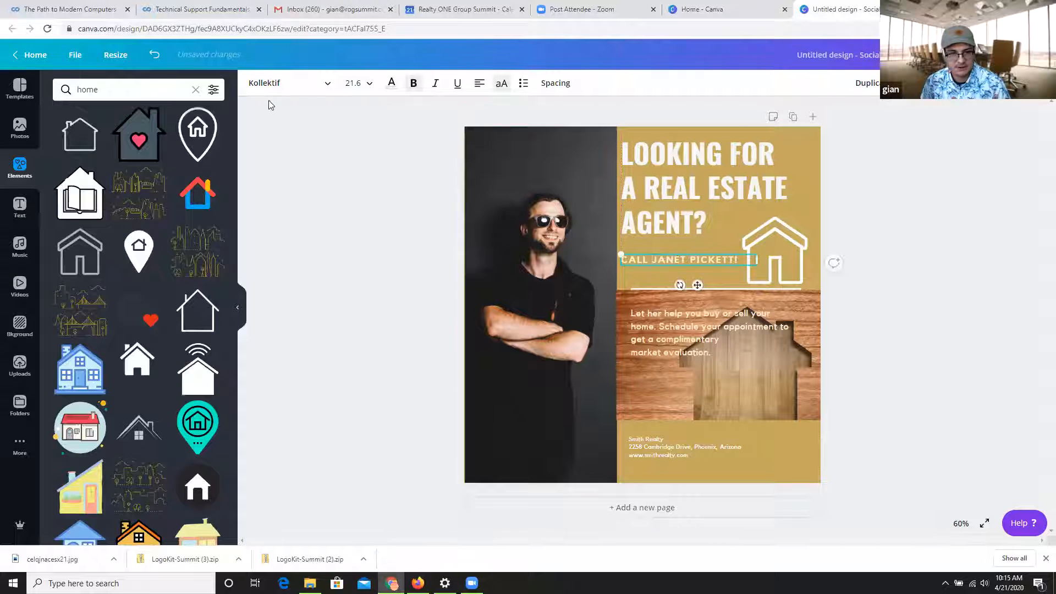
click(387, 86)
click(152, 192)
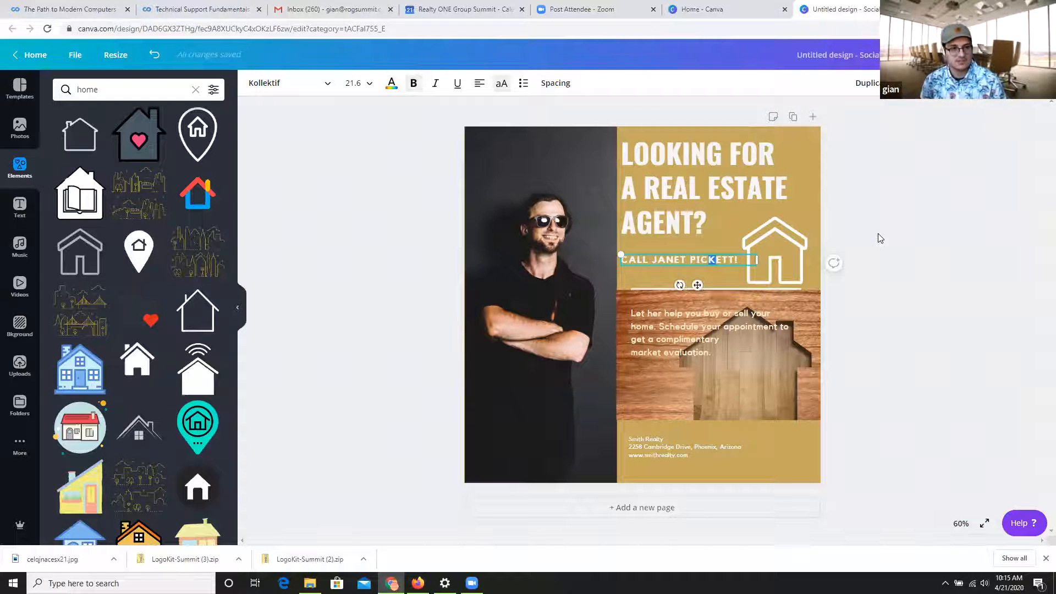
click(858, 229)
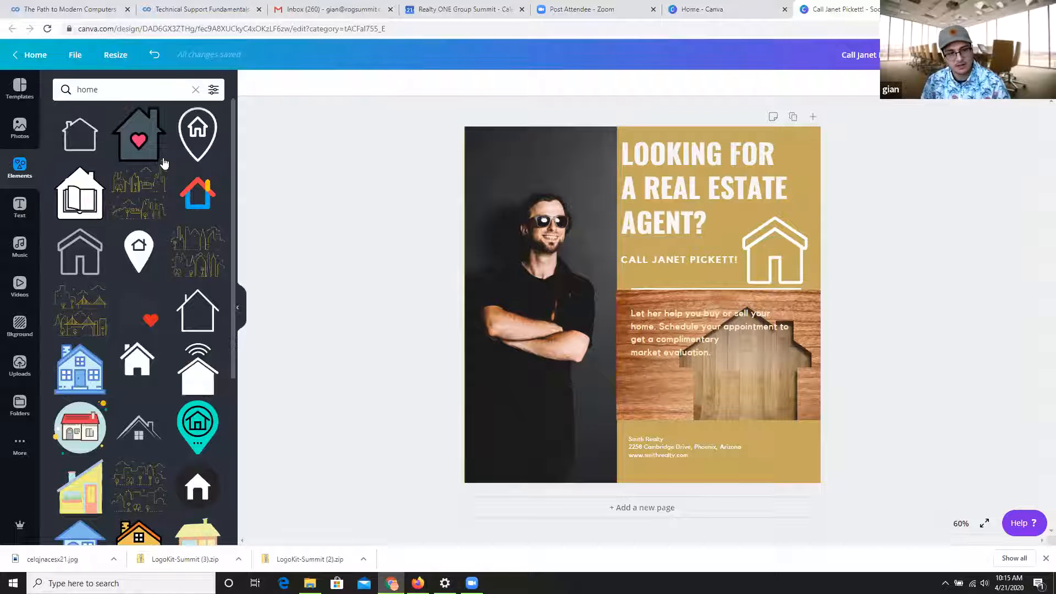
Add a square shape and resize it into a narrow banner behind the call line, spanning from the portrait to the house icon.
click(194, 90)
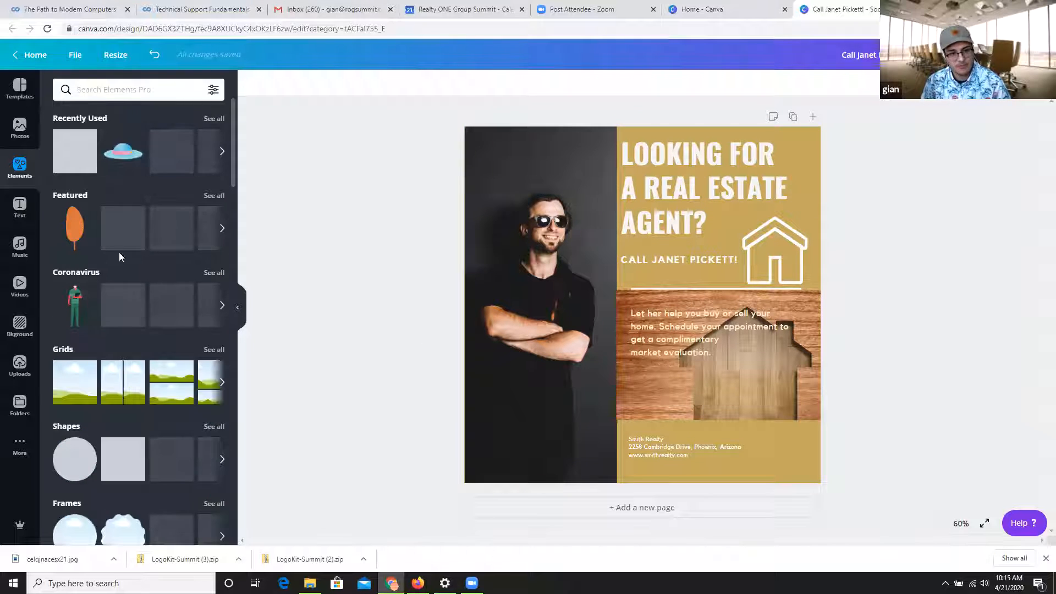
scroll(201, 373, down, 2)
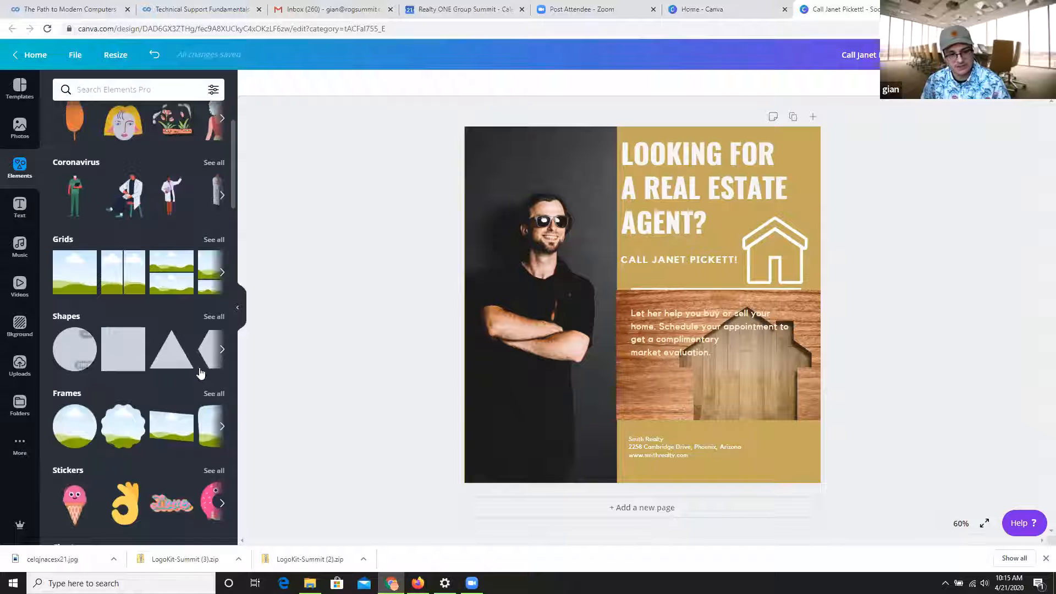
click(126, 353)
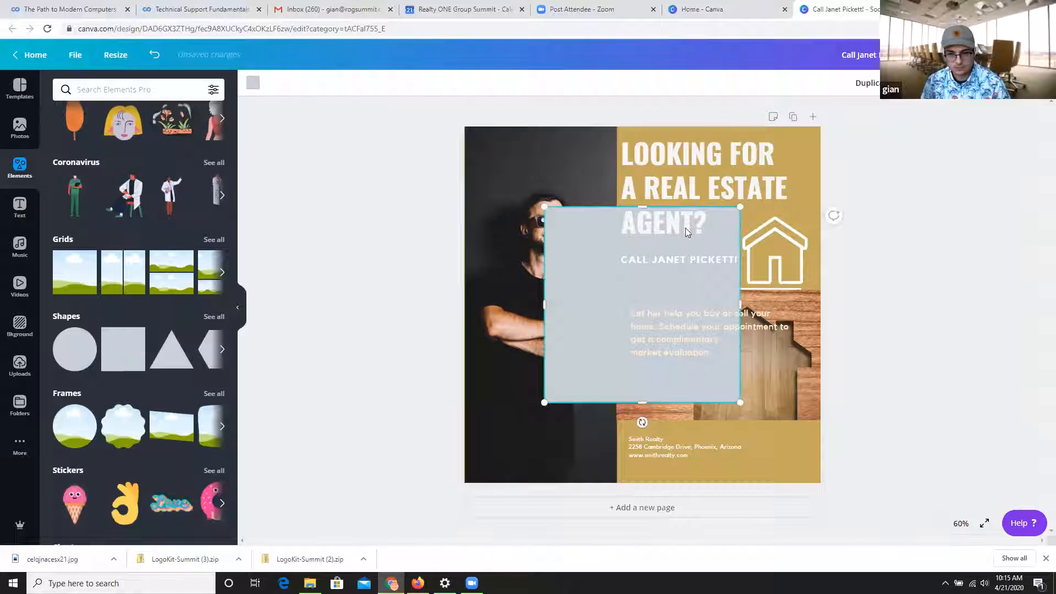
drag(643, 208, 725, 263)
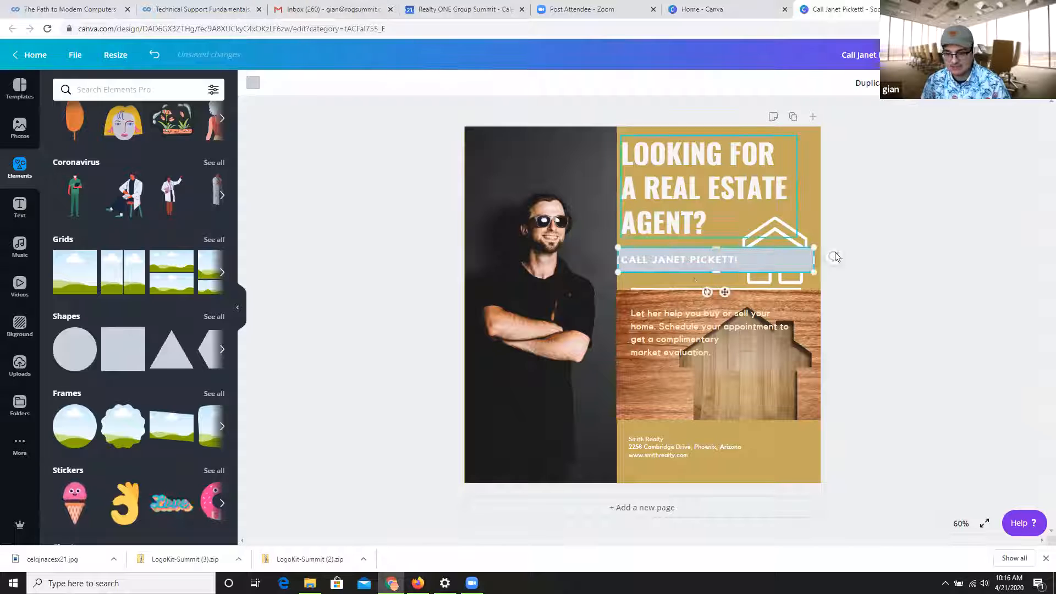
drag(797, 260, 727, 257)
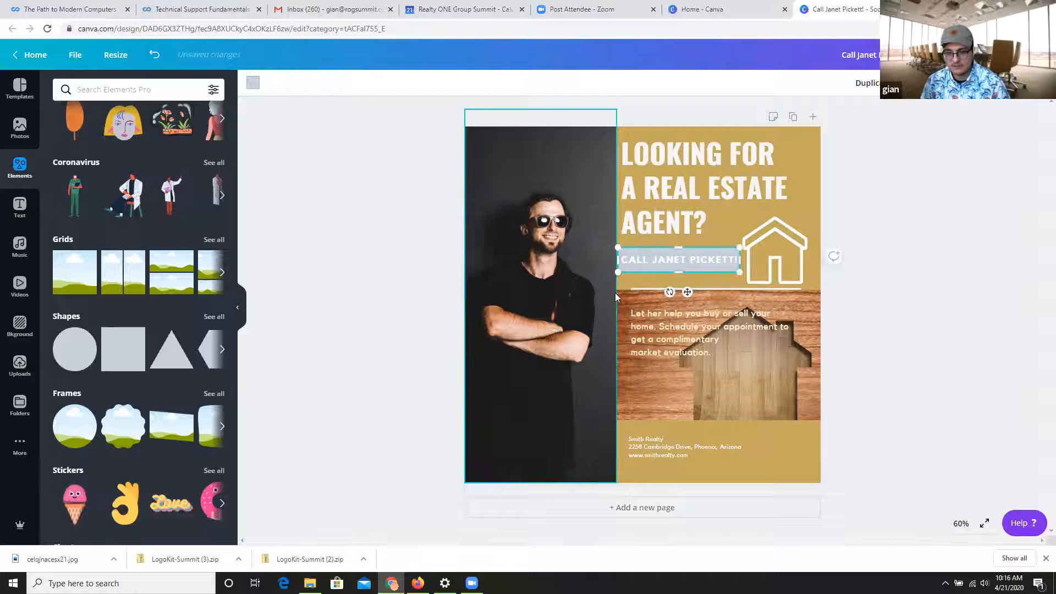
click(872, 283)
click(701, 267)
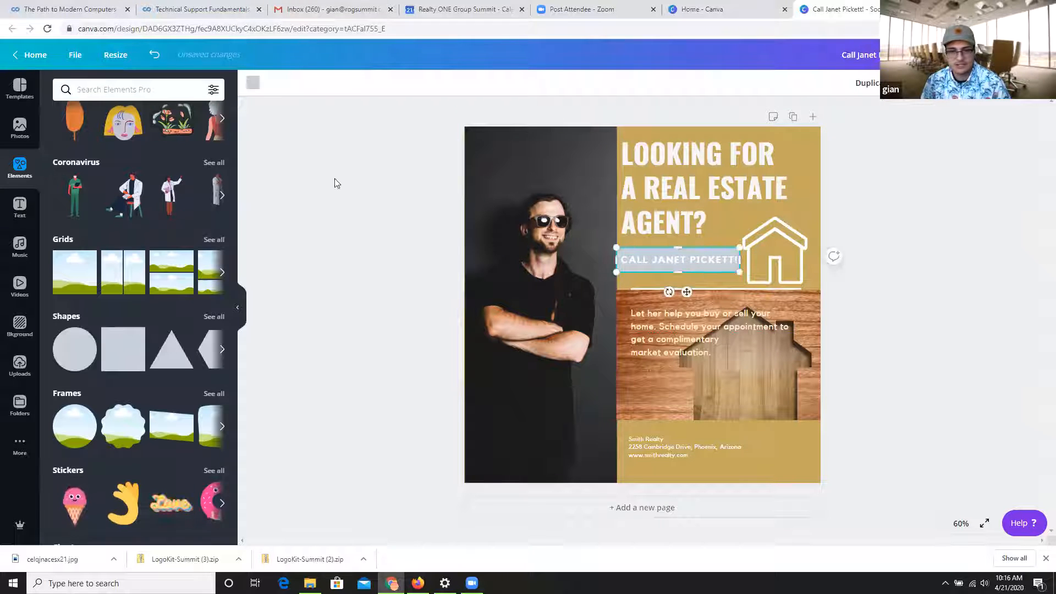
Recolor the call-line banner with the ROG Primary black and extend its lower edge slightly downward.
click(253, 82)
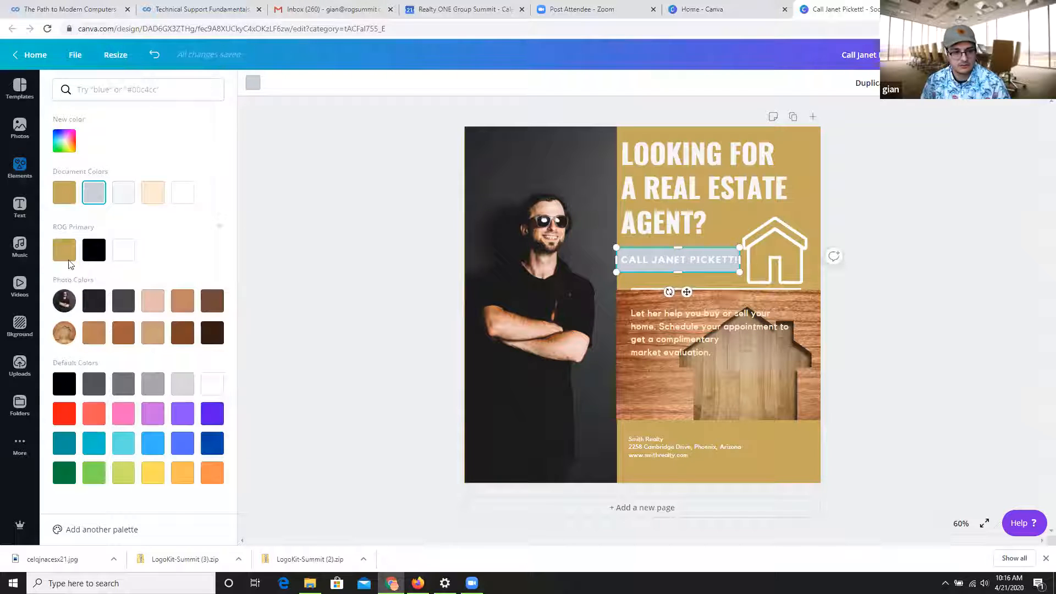
click(94, 250)
click(251, 317)
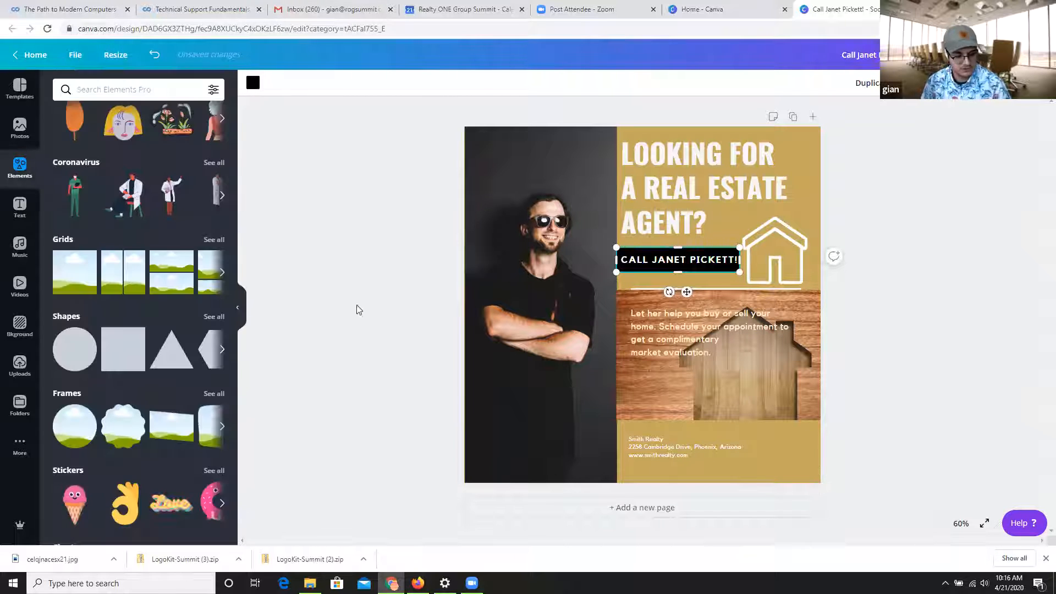
click(876, 250)
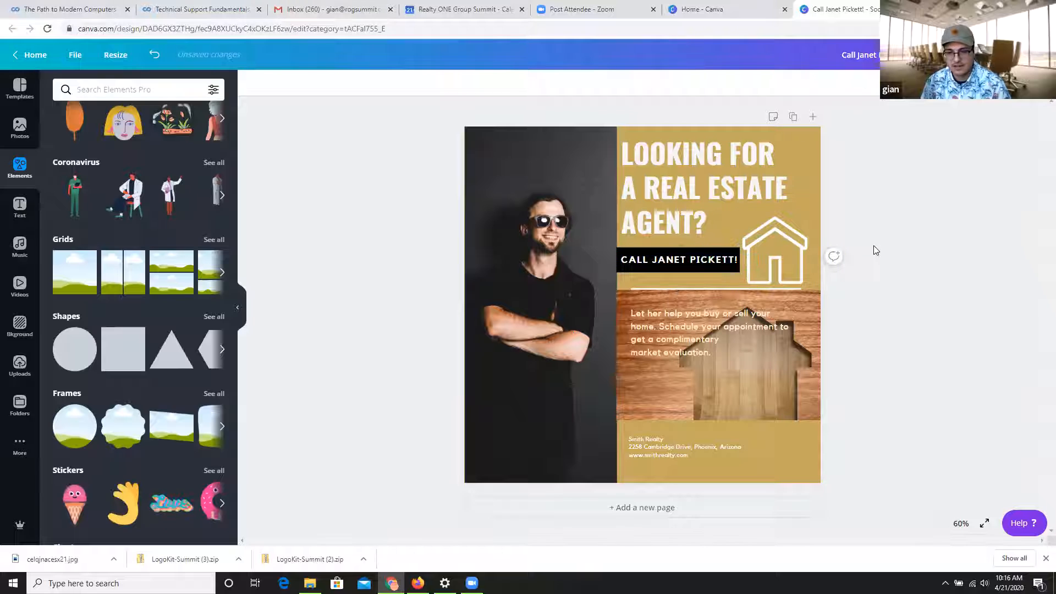
click(698, 268)
drag(680, 273, 683, 283)
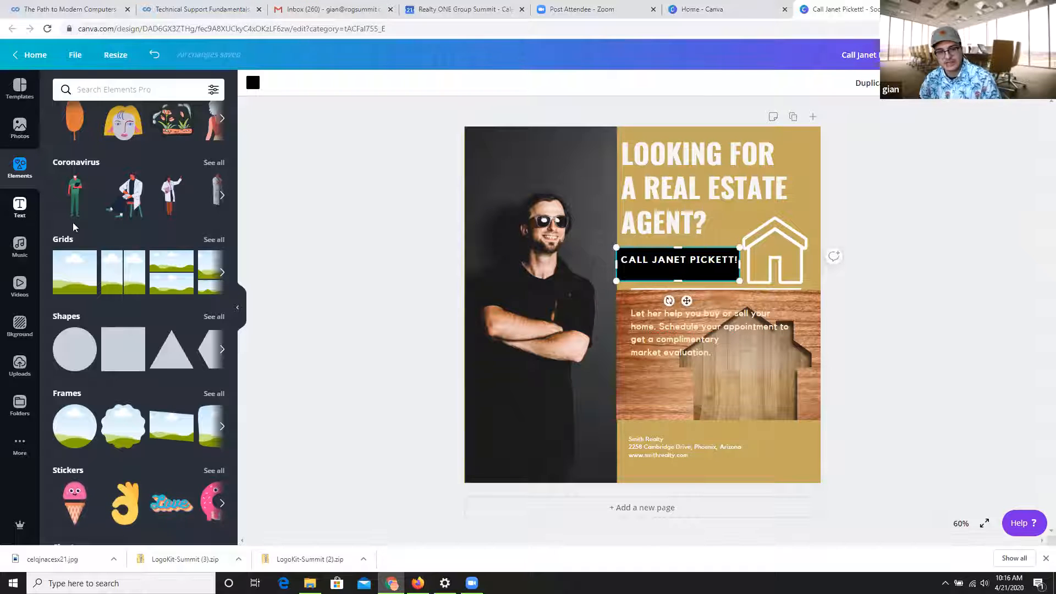
Shift the call line slightly up and toward the portrait so it aligns with the black banner's edge.
click(702, 263)
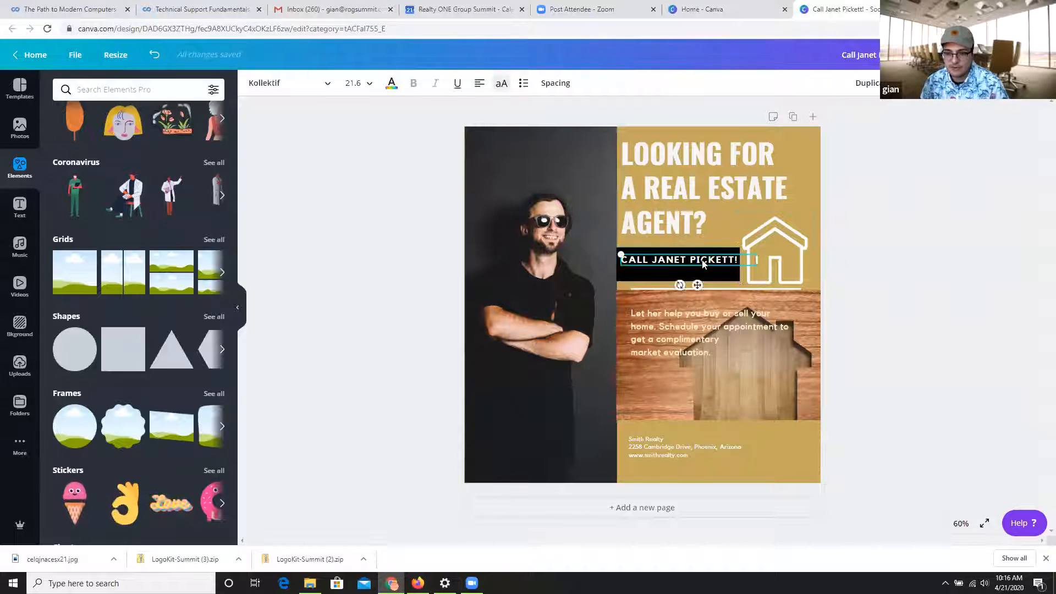
drag(703, 263, 699, 256)
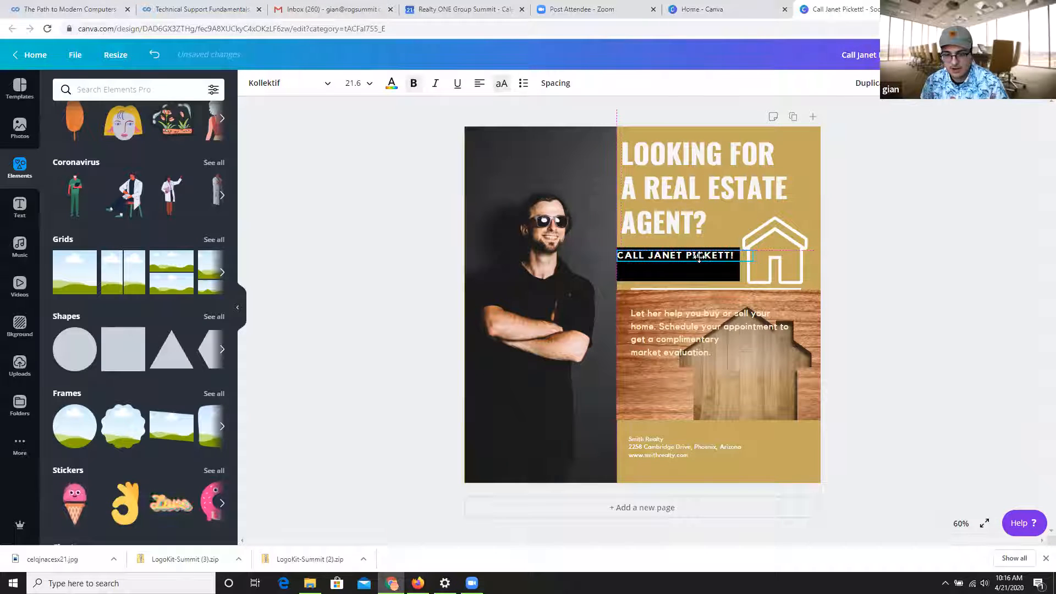
click(420, 330)
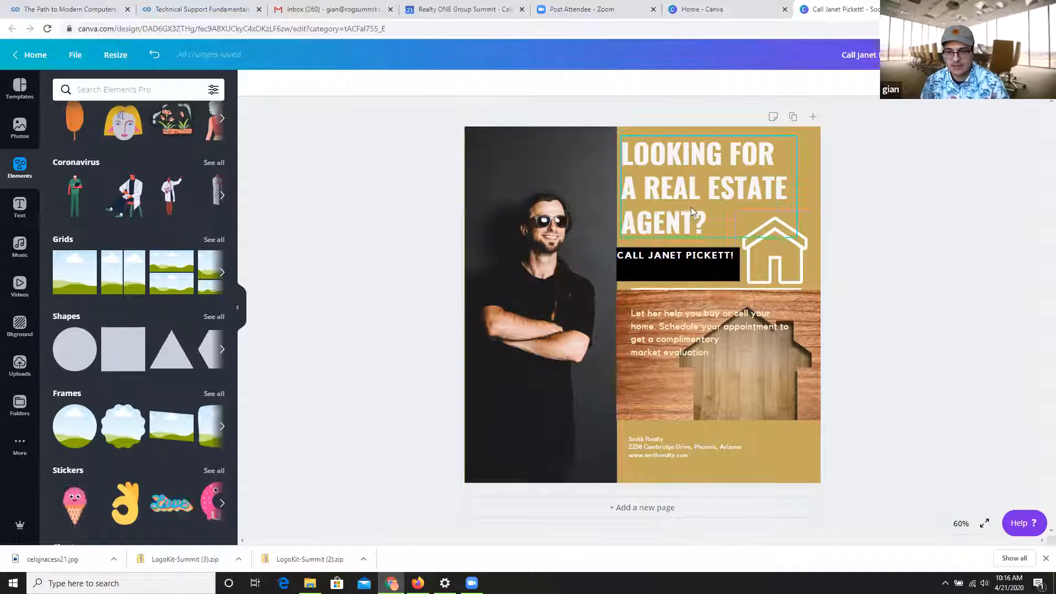
Move the paragraph over the wooden-house photo closer to the portrait and recolor it with the ROG Primary white.
click(676, 338)
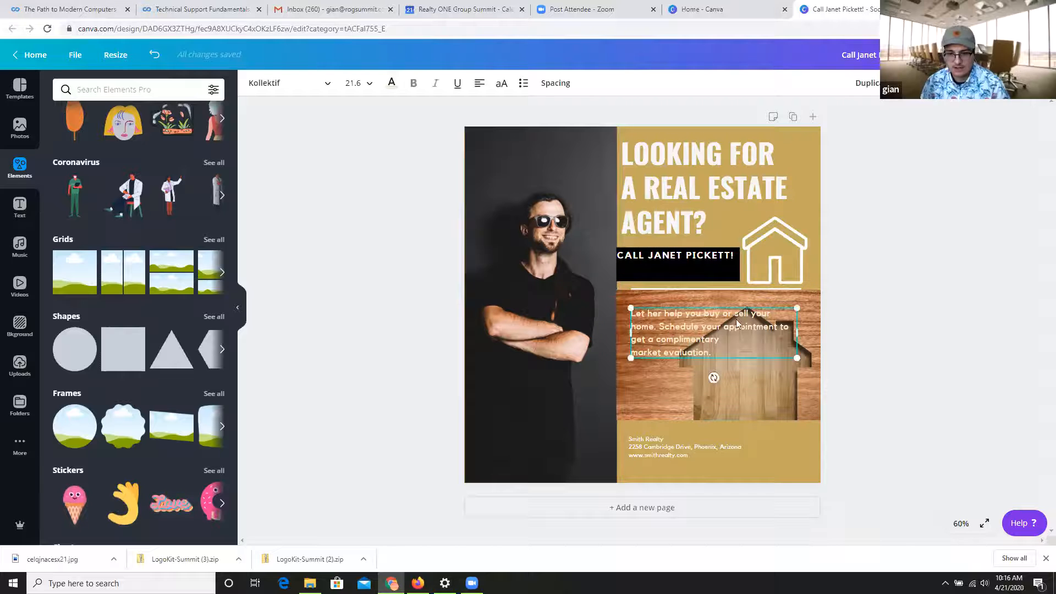
mouse_move(675, 338)
mouse_down()
mouse_move(676, 323)
mouse_move(689, 331)
mouse_up()
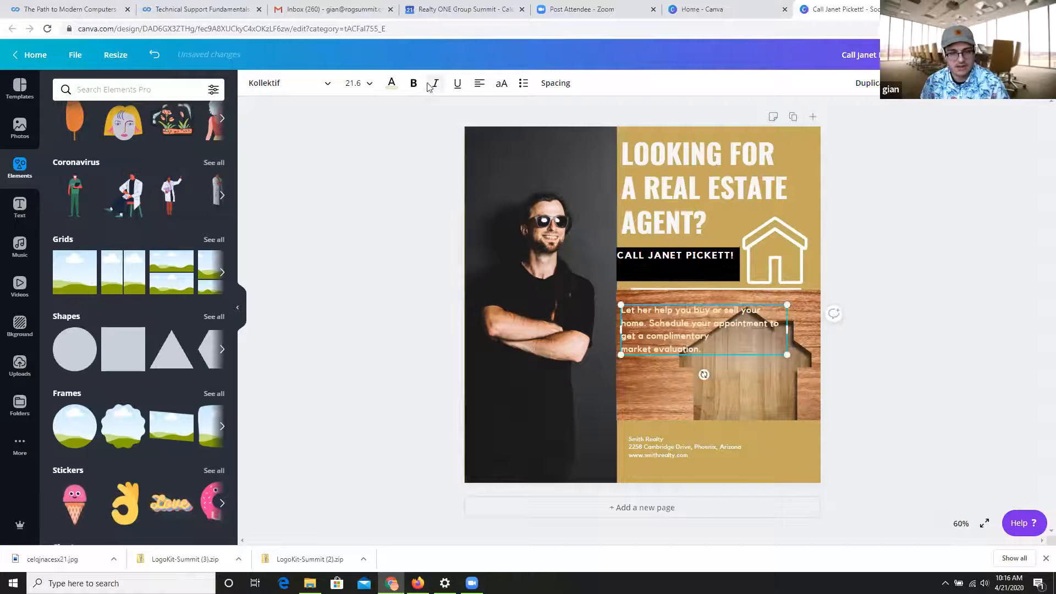
click(392, 84)
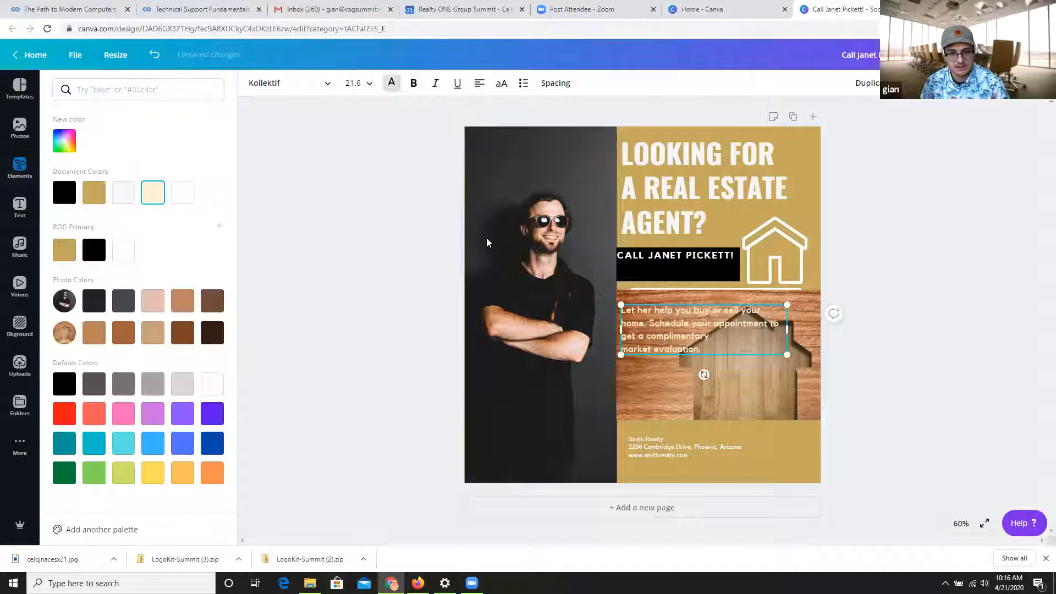
click(122, 251)
click(98, 254)
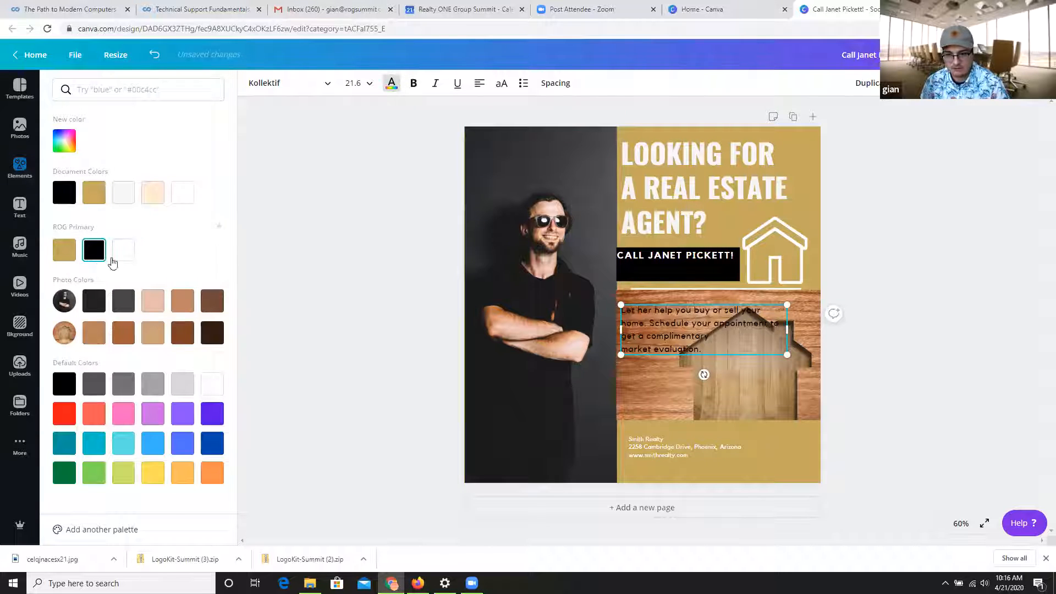
click(131, 259)
click(706, 332)
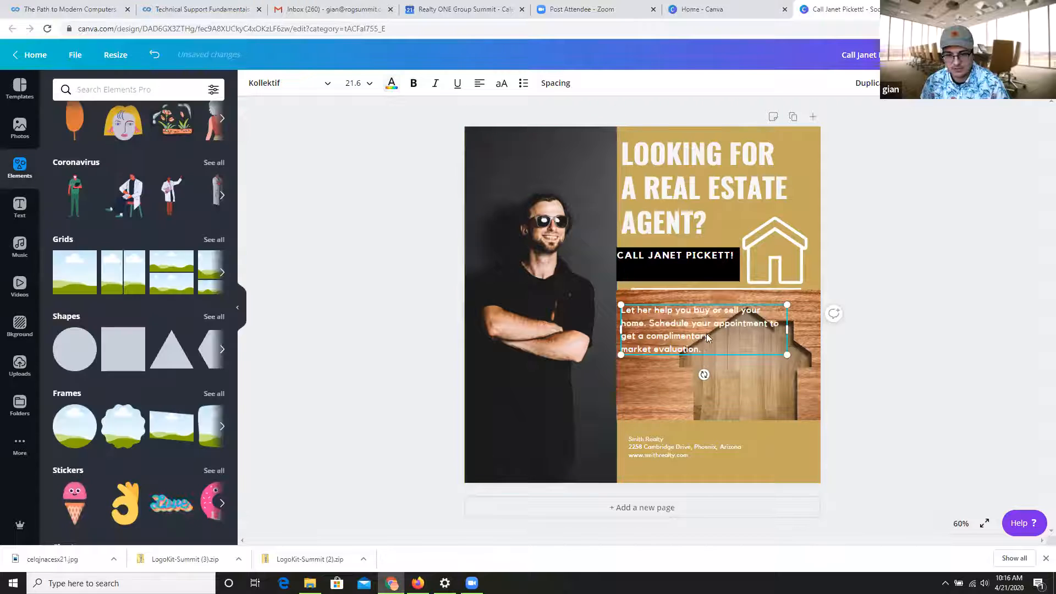
drag(707, 328, 706, 330)
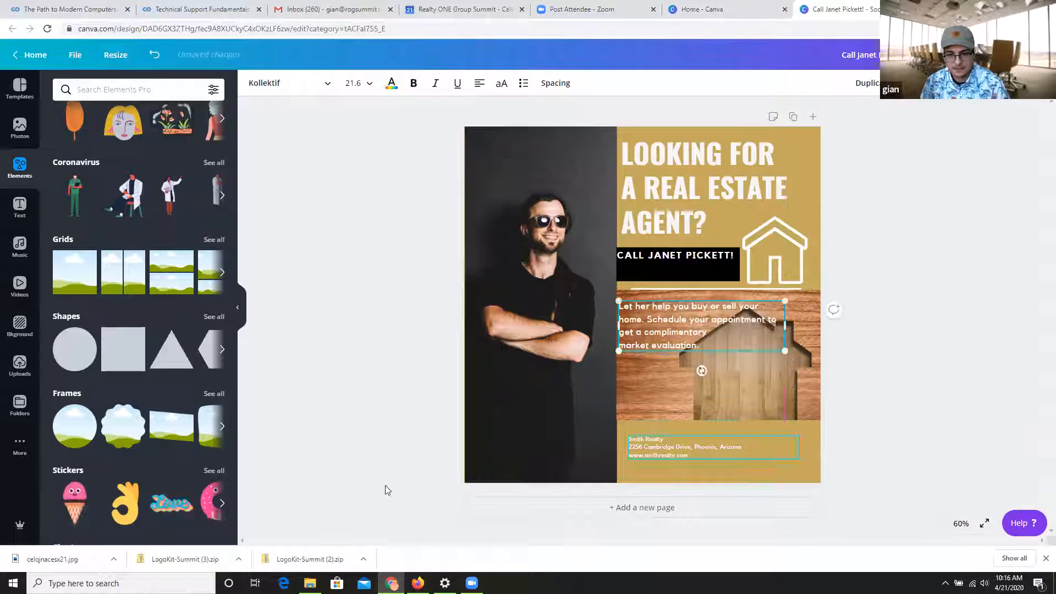
click(385, 486)
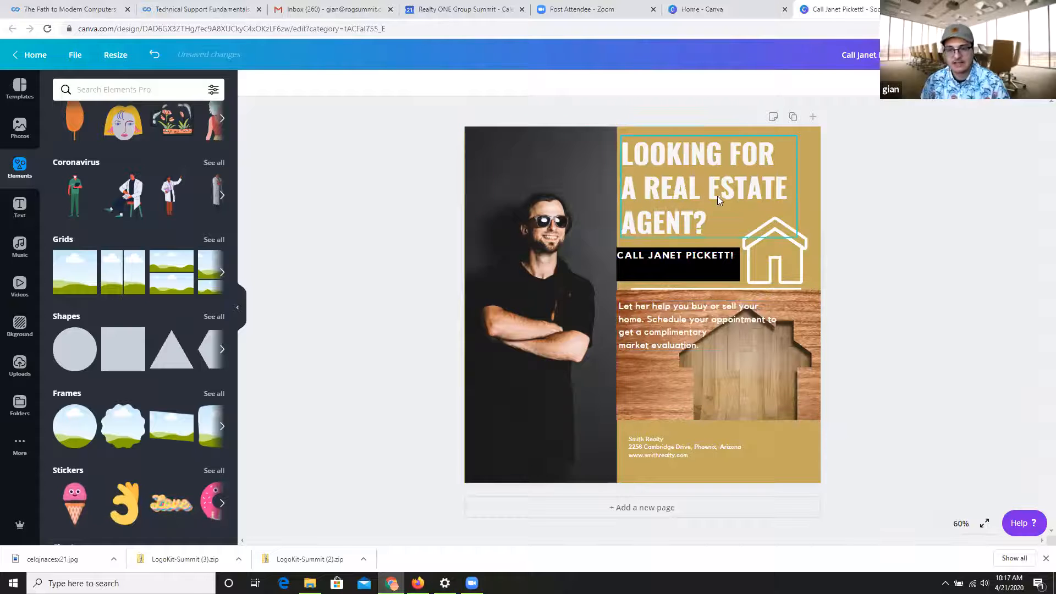
Nudge the headline slightly upward and away from the portrait.
mouse_move(718, 196)
mouse_down()
mouse_move(720, 391)
mouse_move(659, 346)
mouse_move(718, 402)
mouse_move(647, 291)
mouse_move(718, 155)
mouse_move(728, 169)
mouse_move(736, 161)
mouse_move(729, 179)
mouse_up()
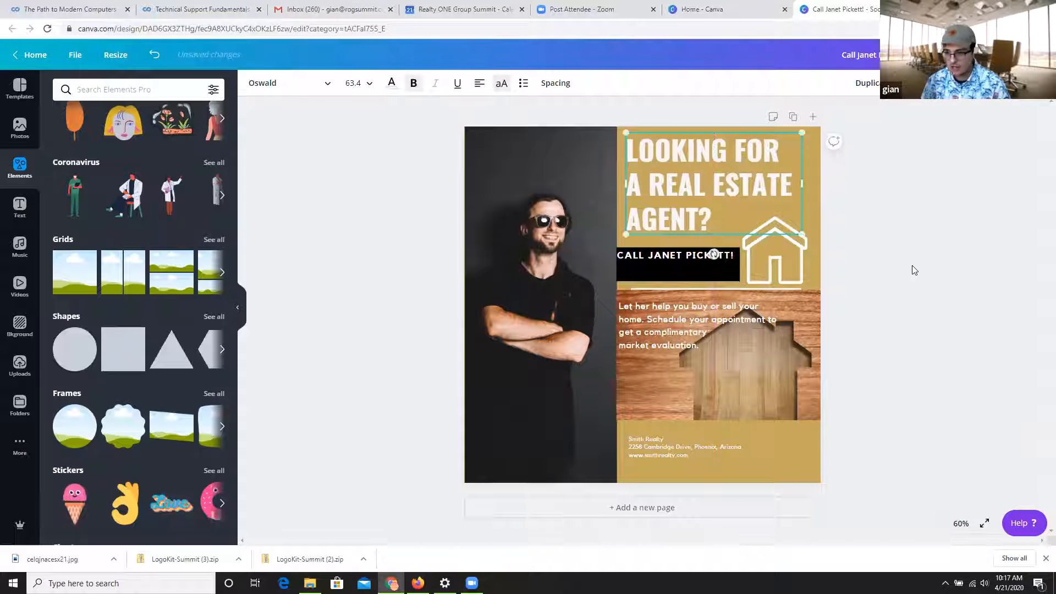
click(325, 260)
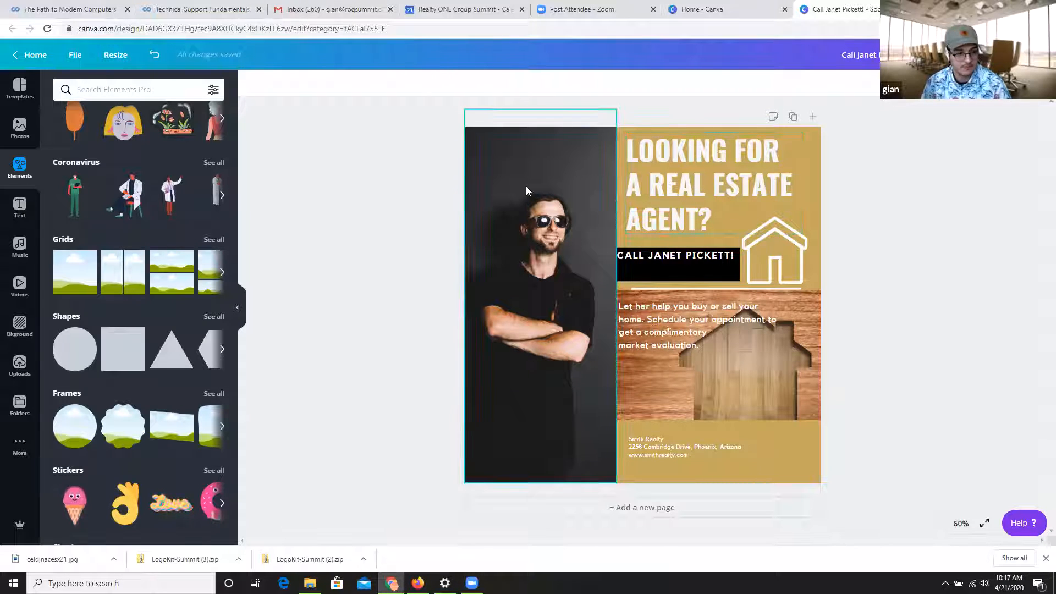
Add the "Online Sale" starburst font combination and move it over the portrait.
click(19, 208)
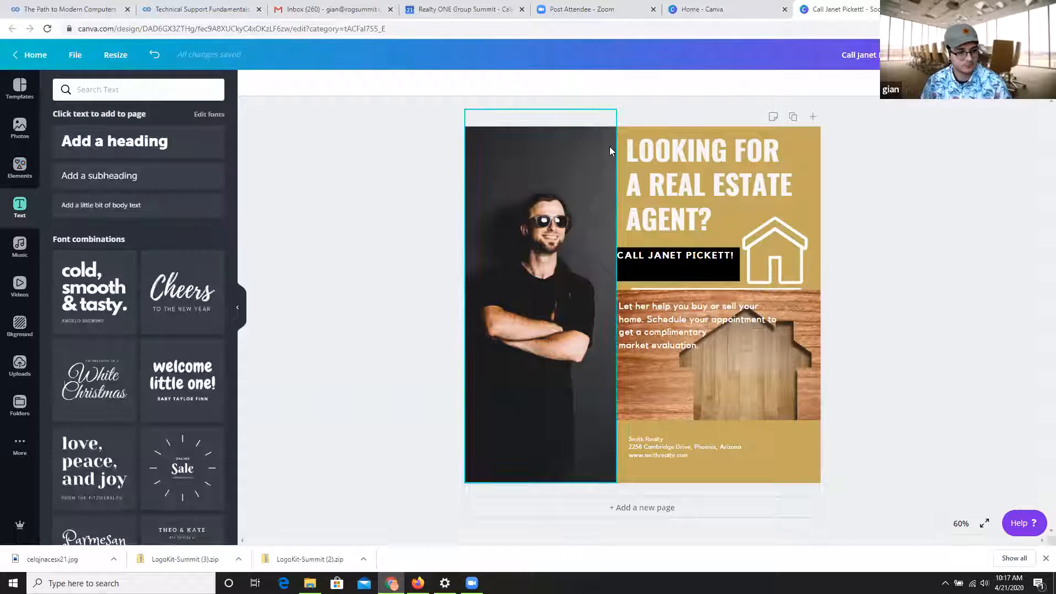
click(704, 188)
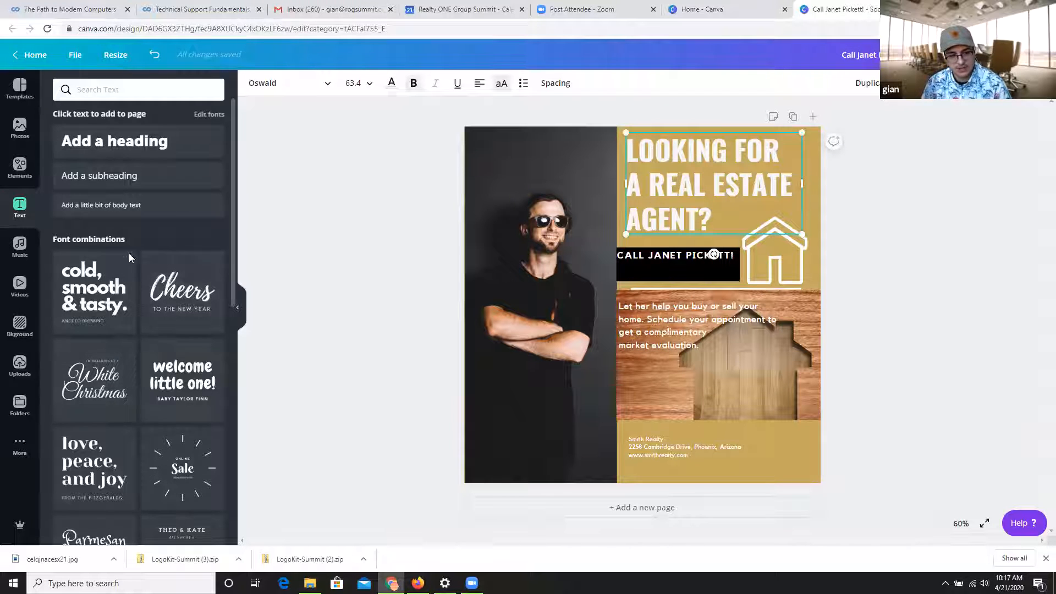
scroll(211, 205, down, 1)
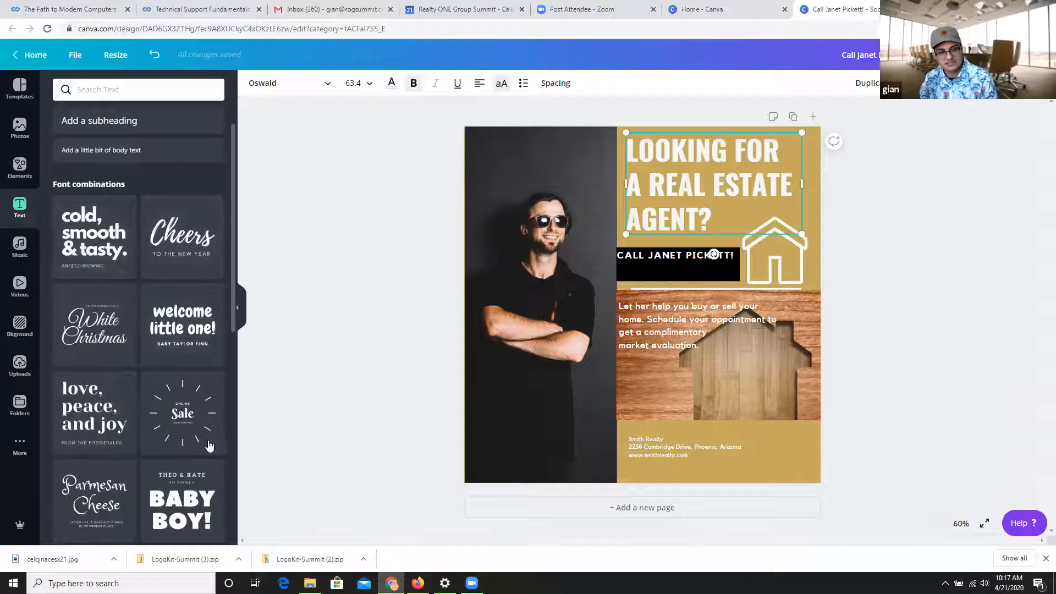
scroll(168, 386, down, 2)
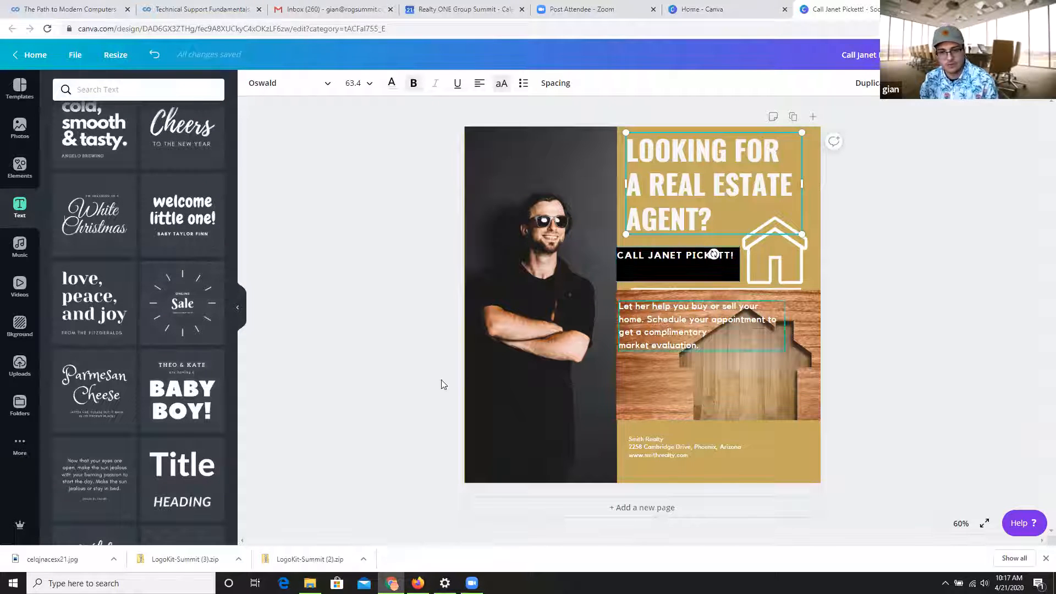
click(182, 304)
drag(621, 284, 538, 198)
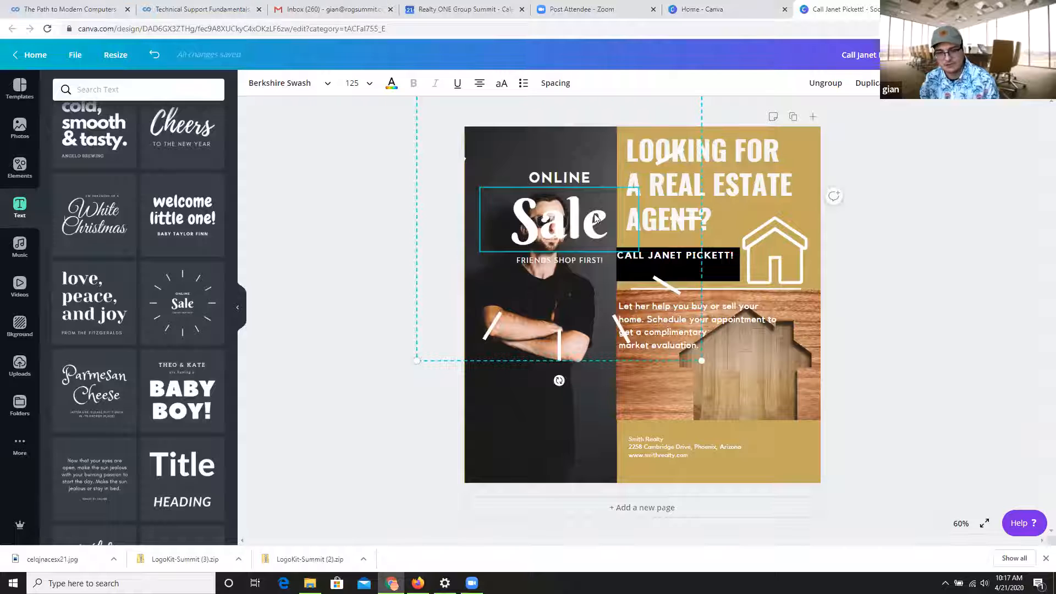
Delete the "Online Sale" combination's text pieces and its remaining burst lines from the design.
key(Delete)
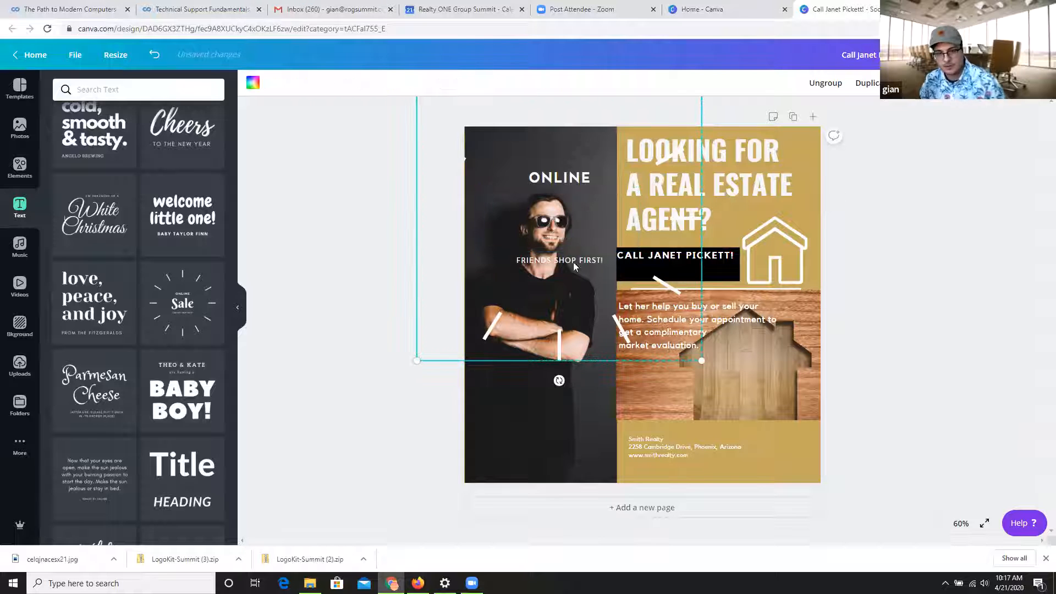
click(575, 262)
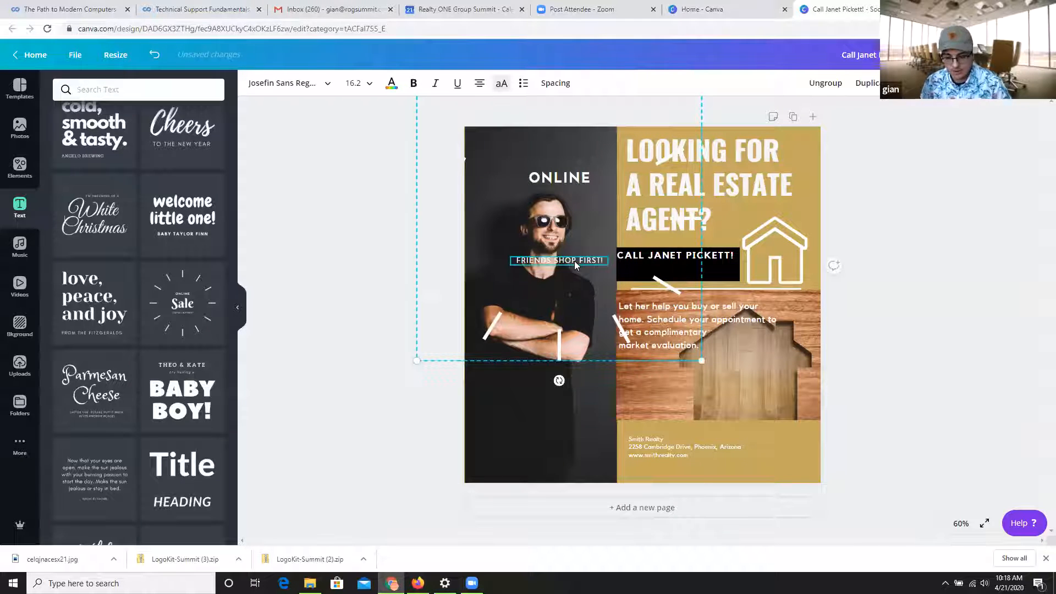
key(Delete)
drag(427, 175, 429, 241)
key(Delete)
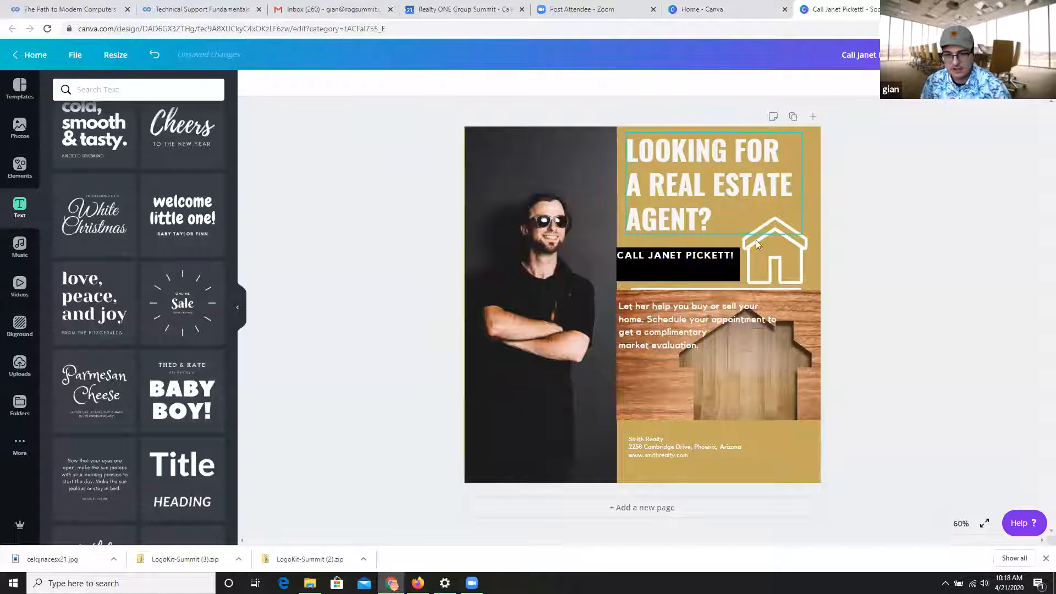
scroll(208, 235, up, 3)
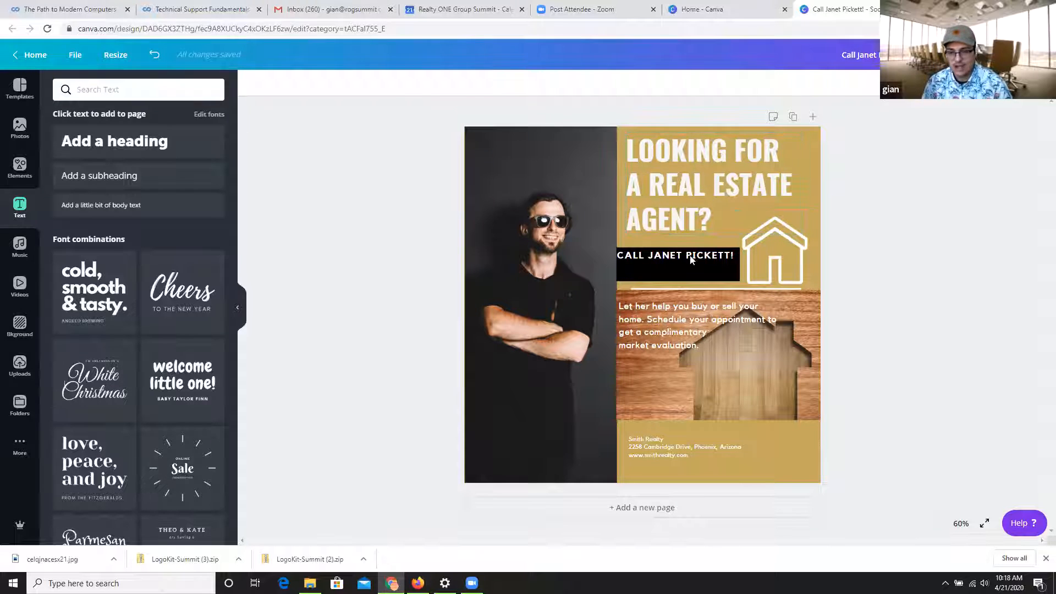
Recolor the headline with the white document color, keeping its bold style.
click(701, 178)
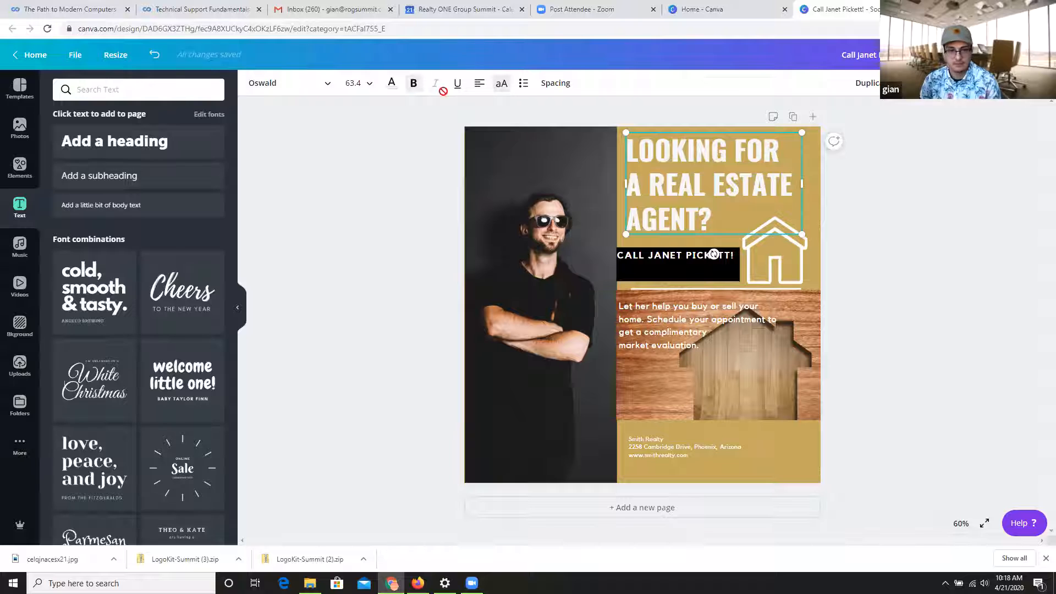
click(393, 84)
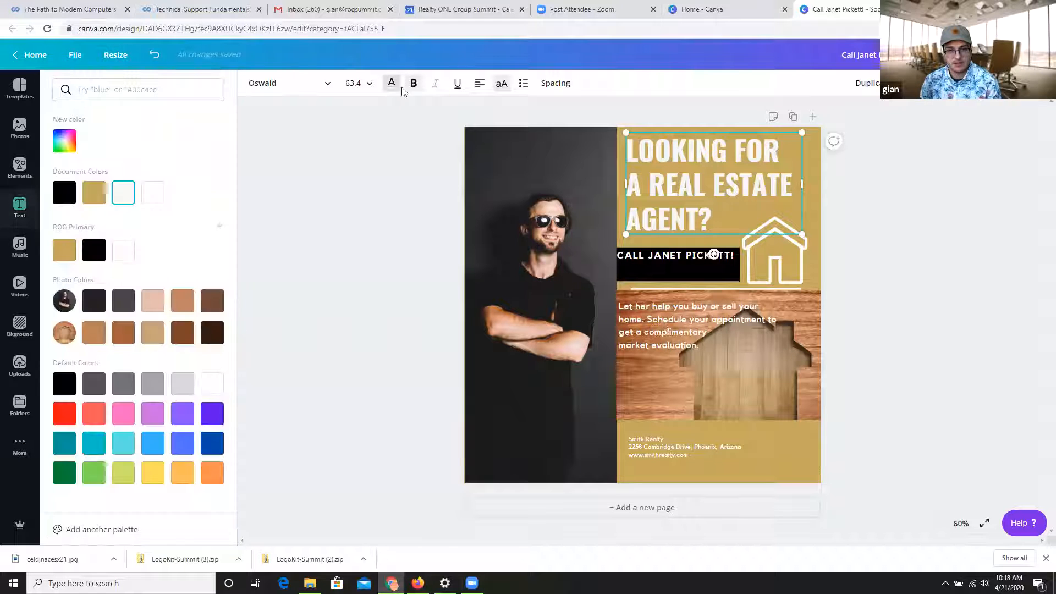
click(150, 193)
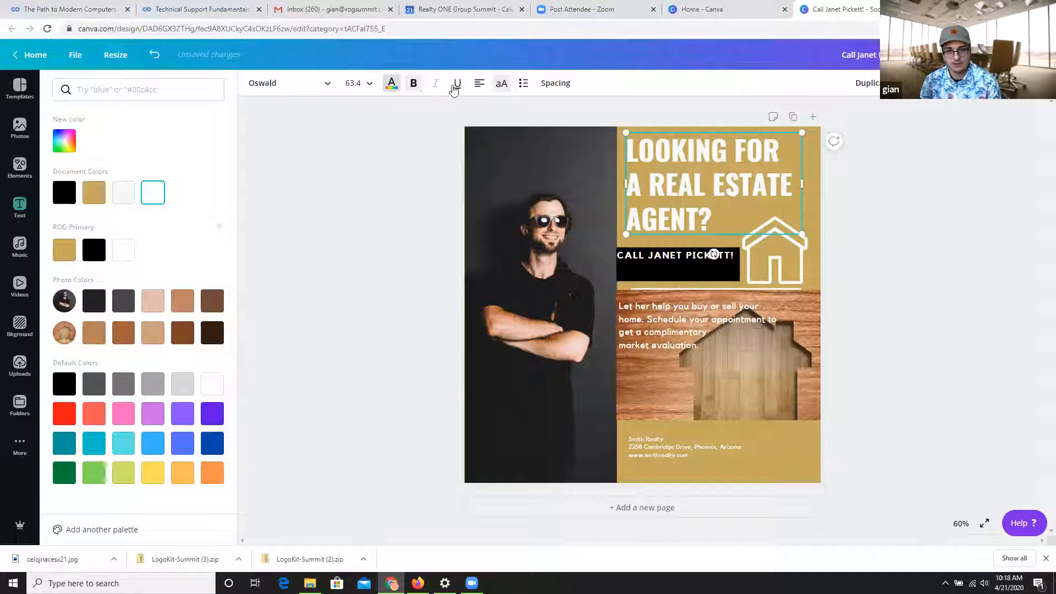
click(423, 90)
click(424, 92)
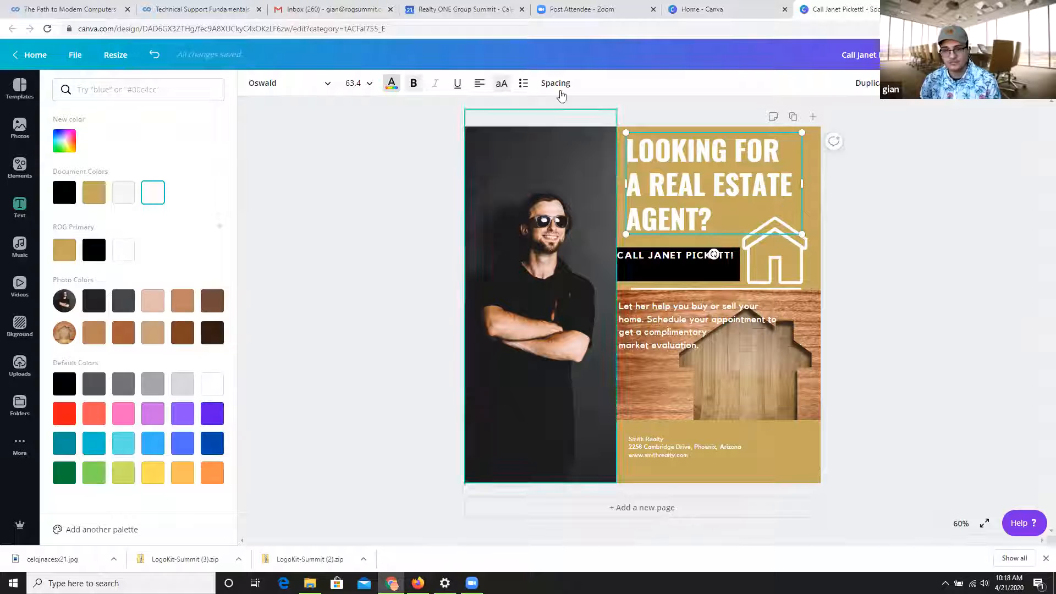
Set the headline's font to Museo Sans 900 and scale it down to size 45.7, clear of the banner.
click(299, 86)
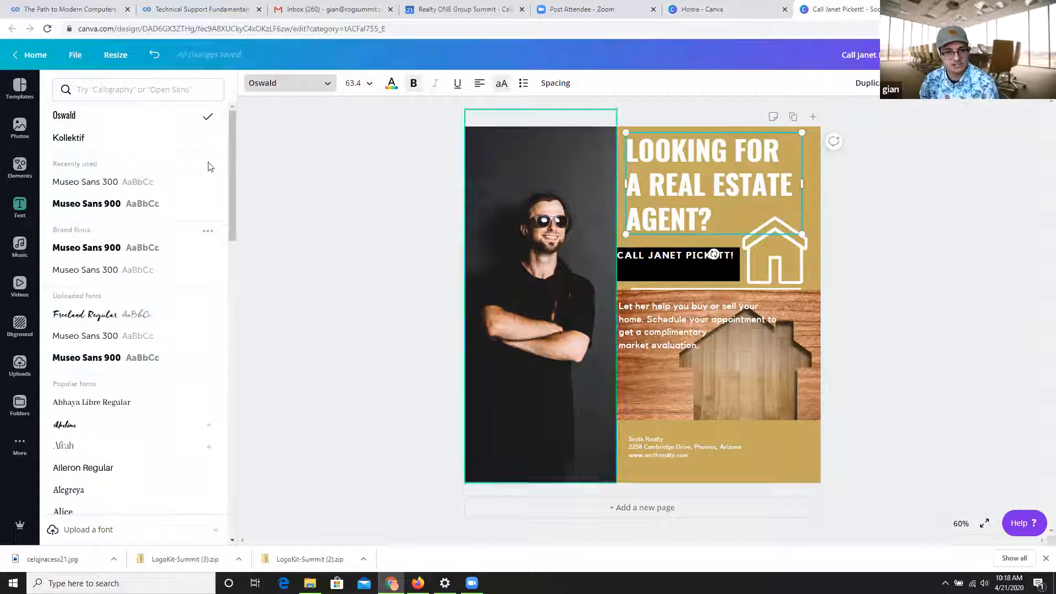
click(117, 203)
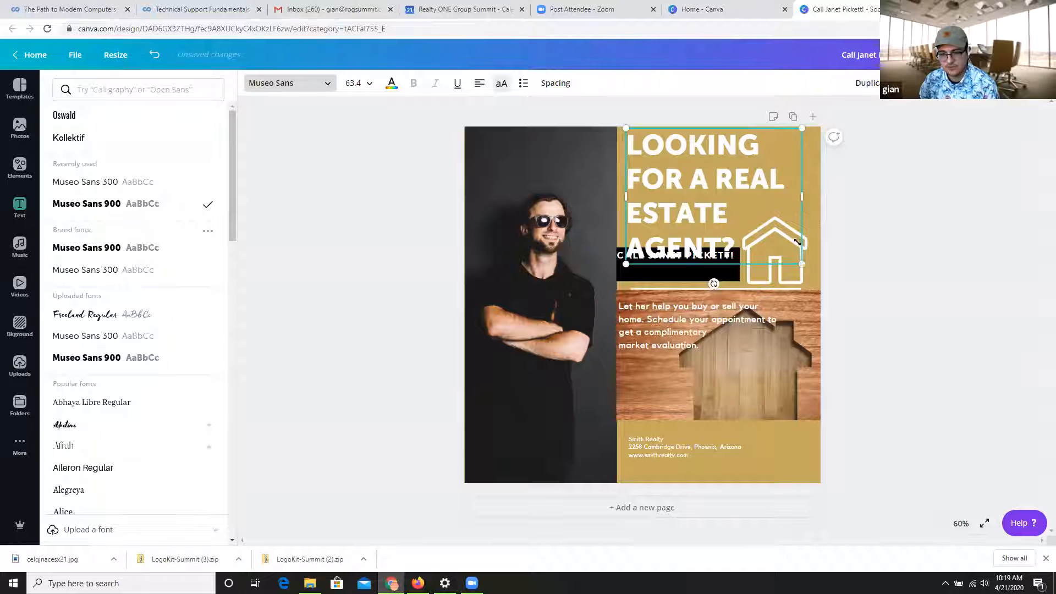
drag(801, 264, 782, 189)
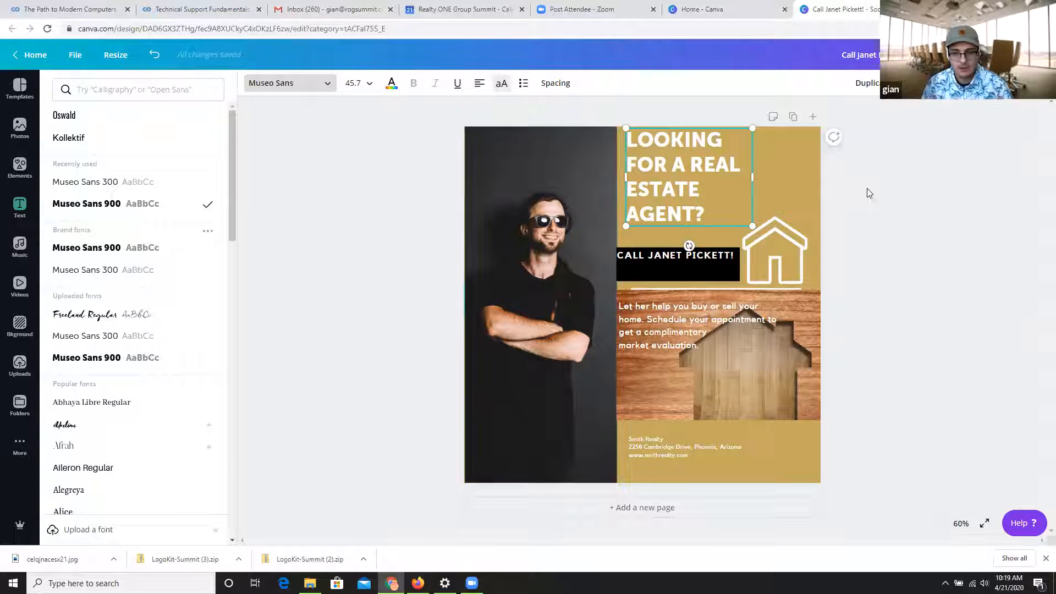
Change the call line's font on the black banner to Museo Sans 900.
click(698, 249)
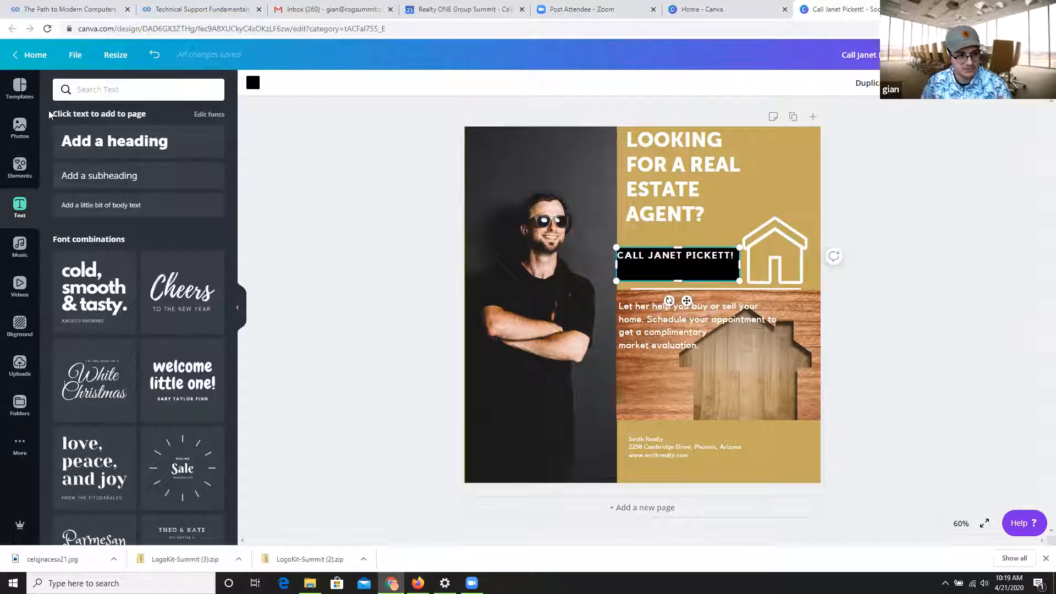
click(669, 256)
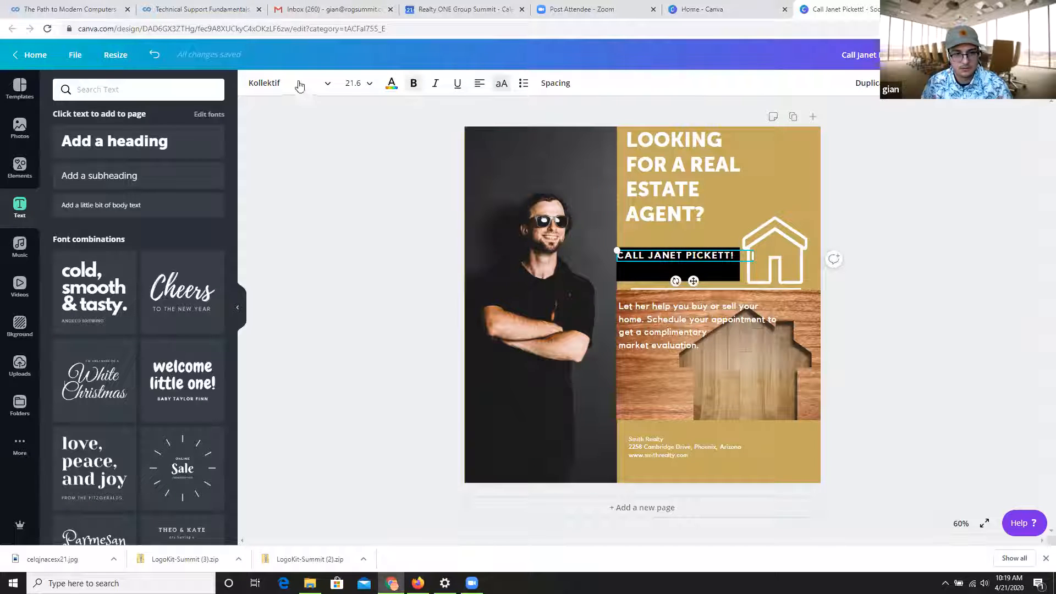
click(289, 82)
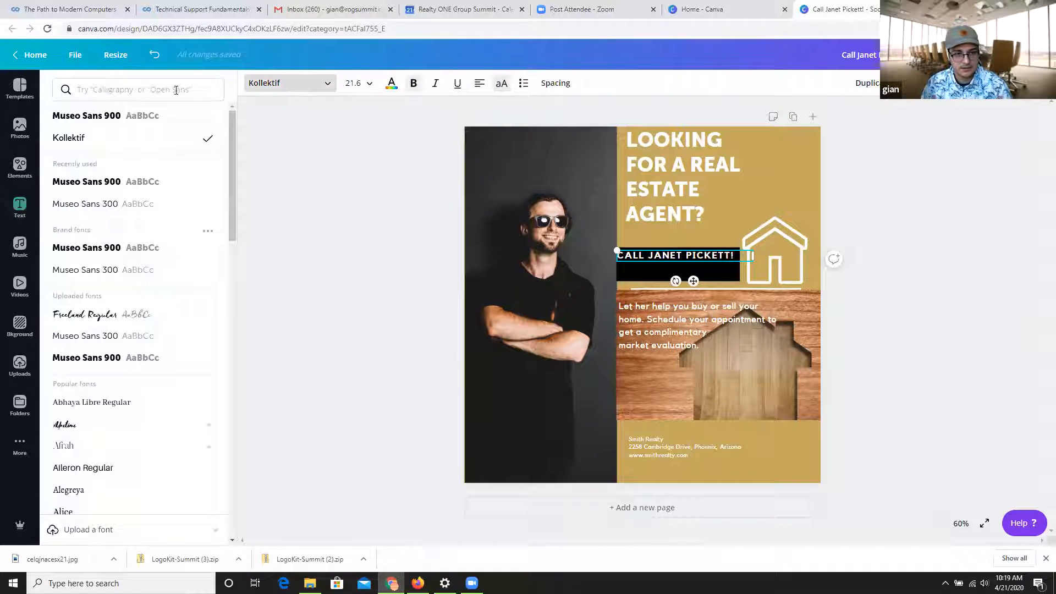
click(89, 125)
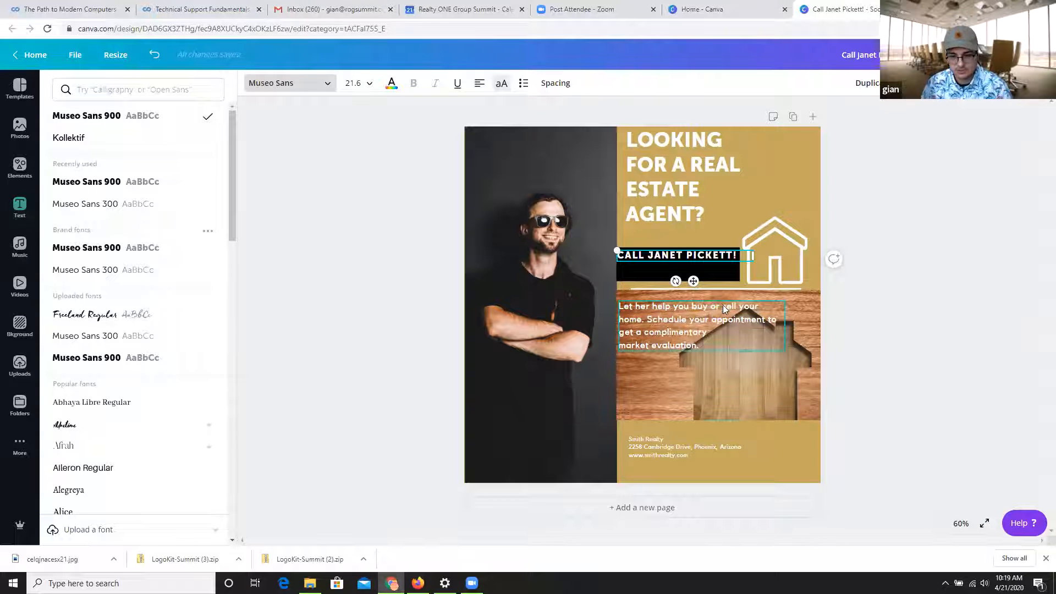
Apply Museo Sans 900 to the paragraph over the wooden-house photo and to the footer contact text.
click(724, 309)
click(88, 115)
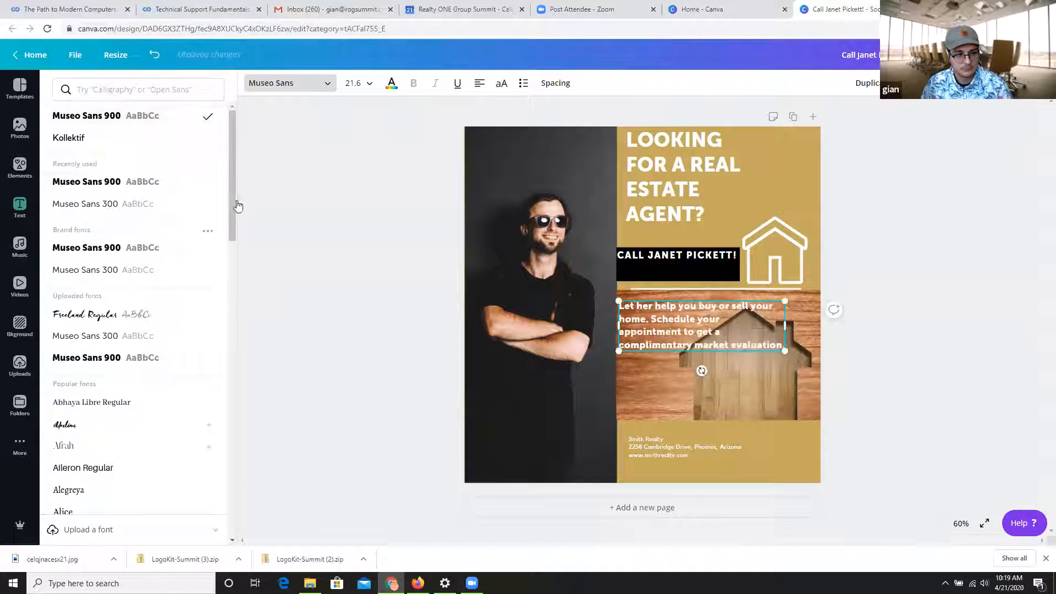
click(698, 444)
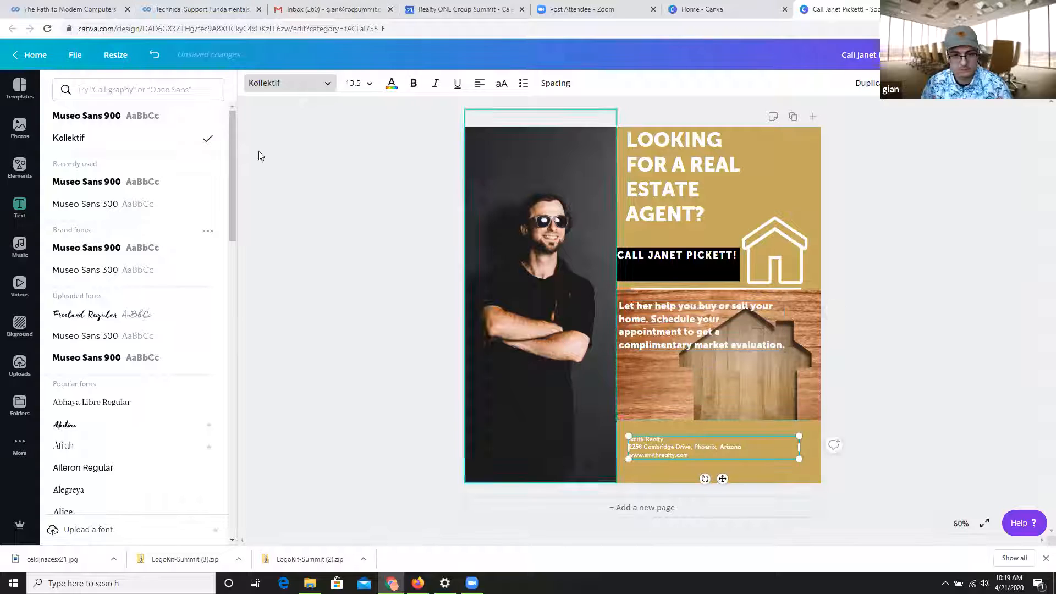
click(97, 191)
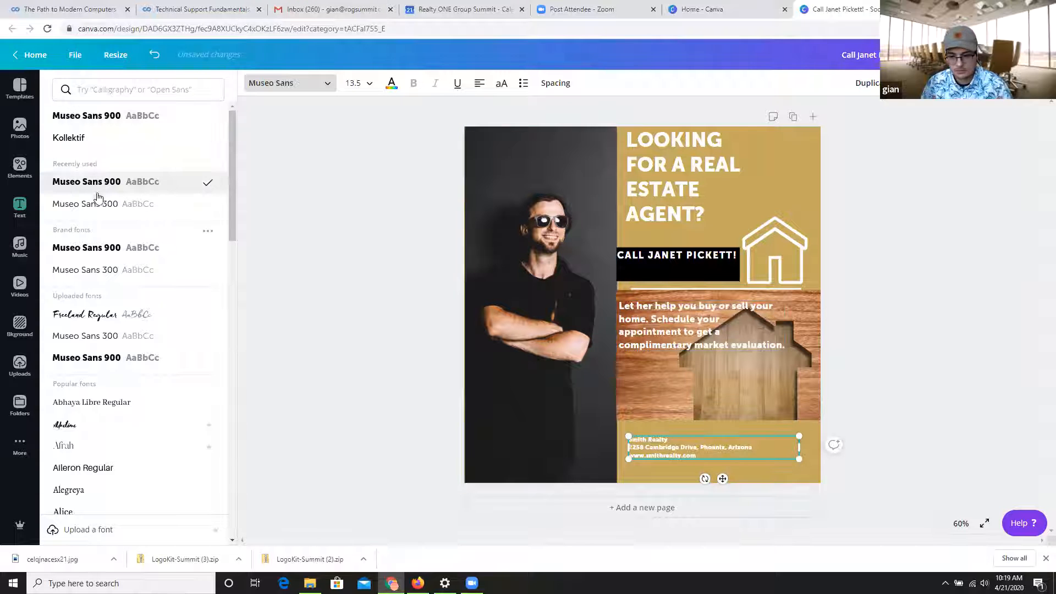
Shift the footer contact text slightly left so it lines up with the paragraph above it.
click(843, 470)
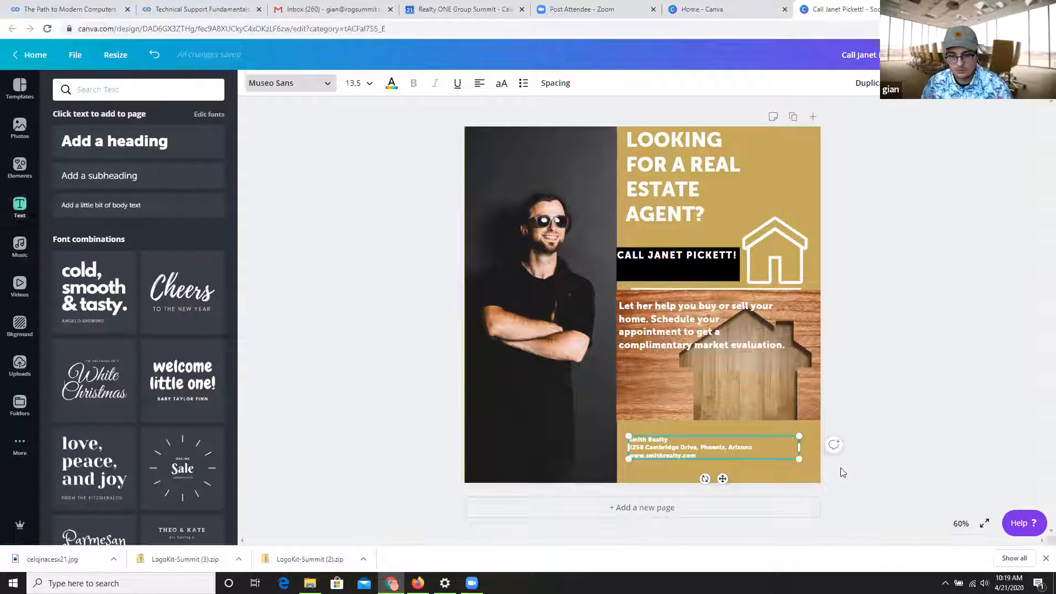
drag(704, 442, 694, 440)
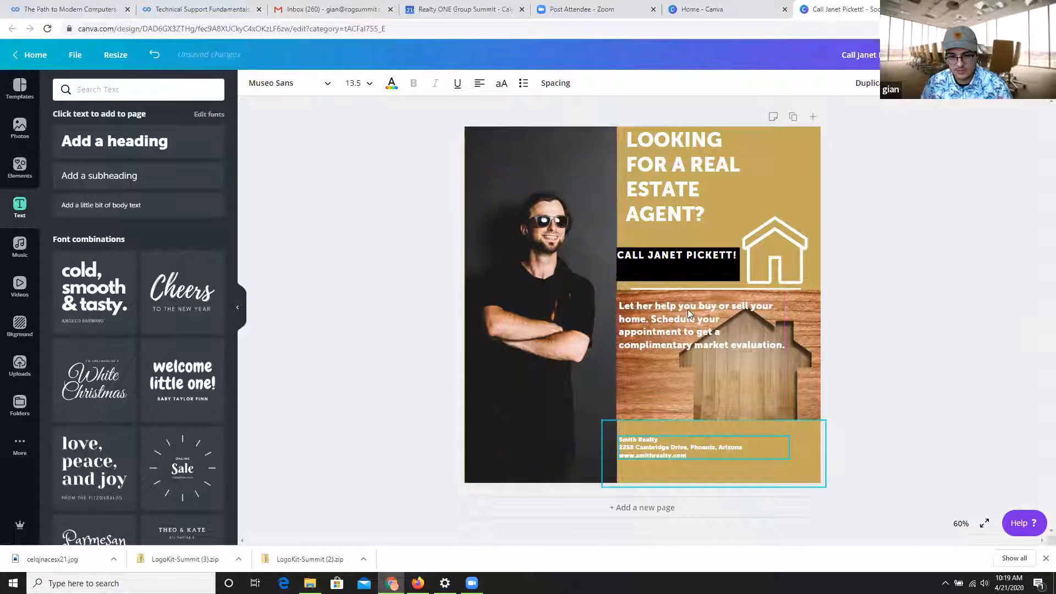
Try the uploaded Freeland Regular font on the headline's "LOOKING" line and undo the font change.
click(701, 187)
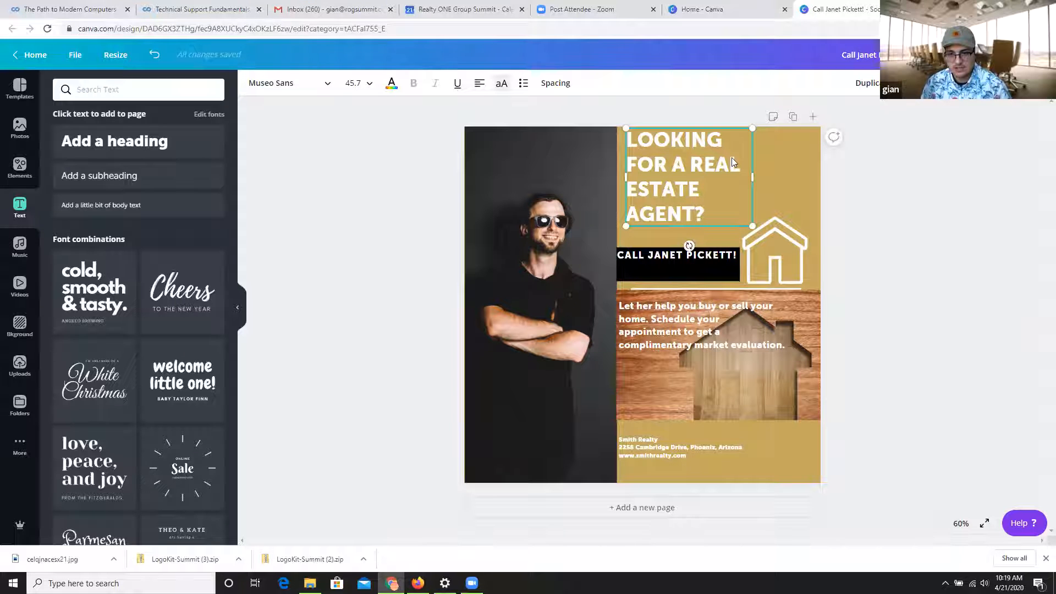
drag(725, 142, 615, 139)
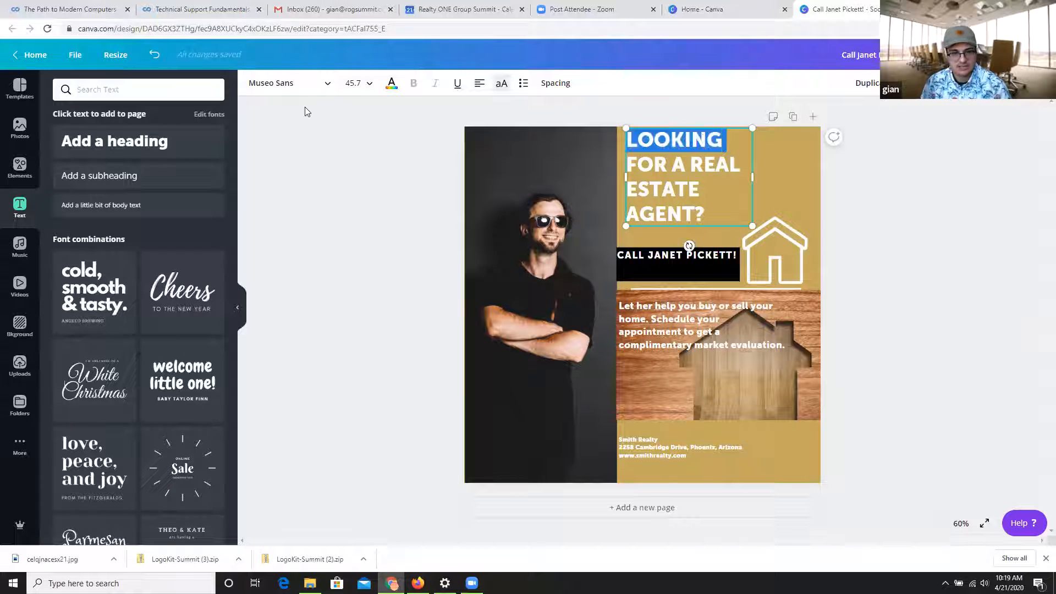
click(314, 93)
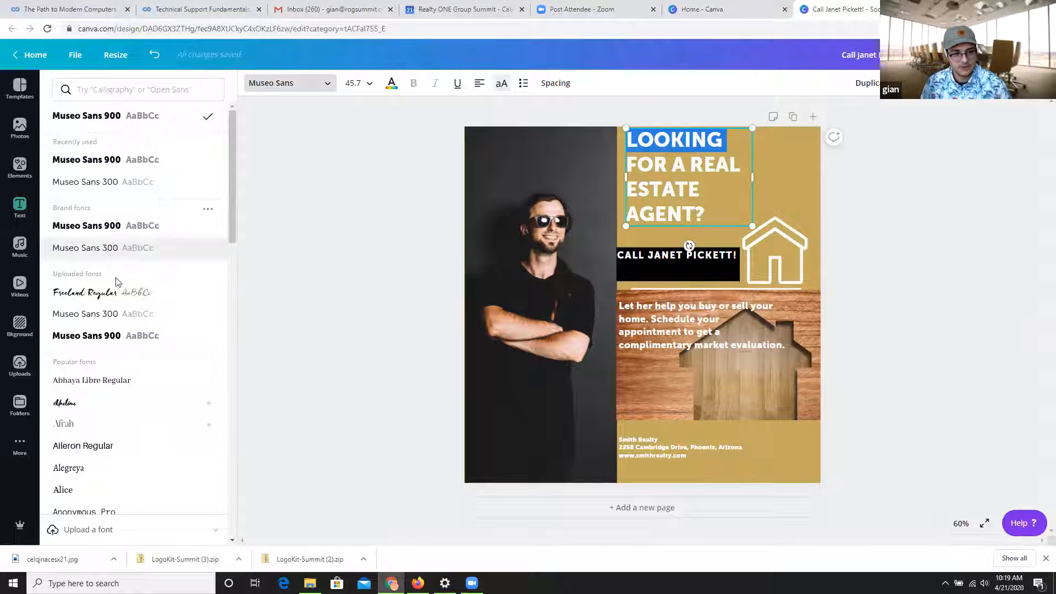
click(118, 298)
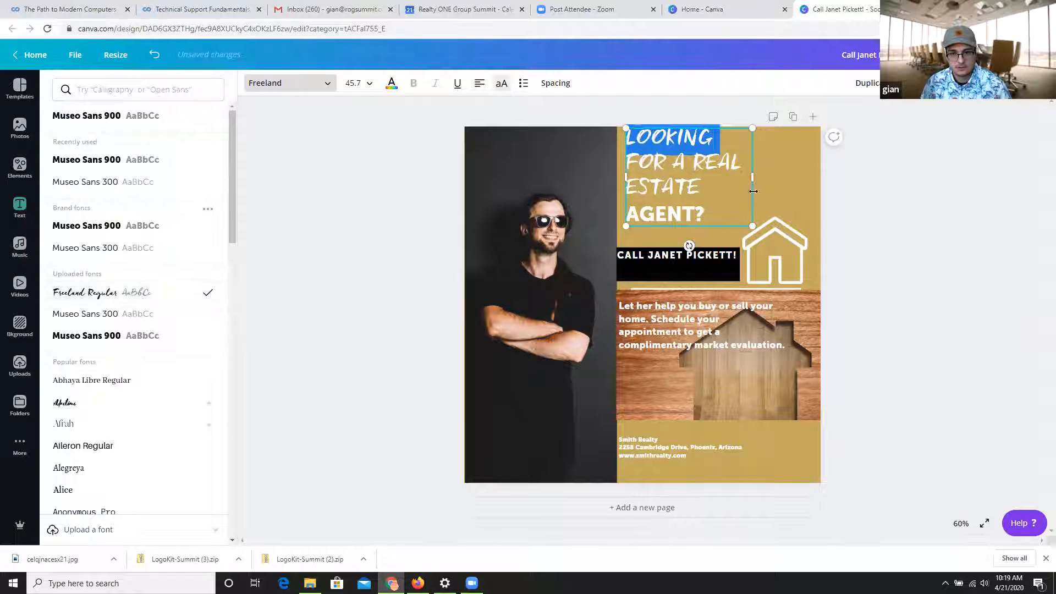
click(708, 189)
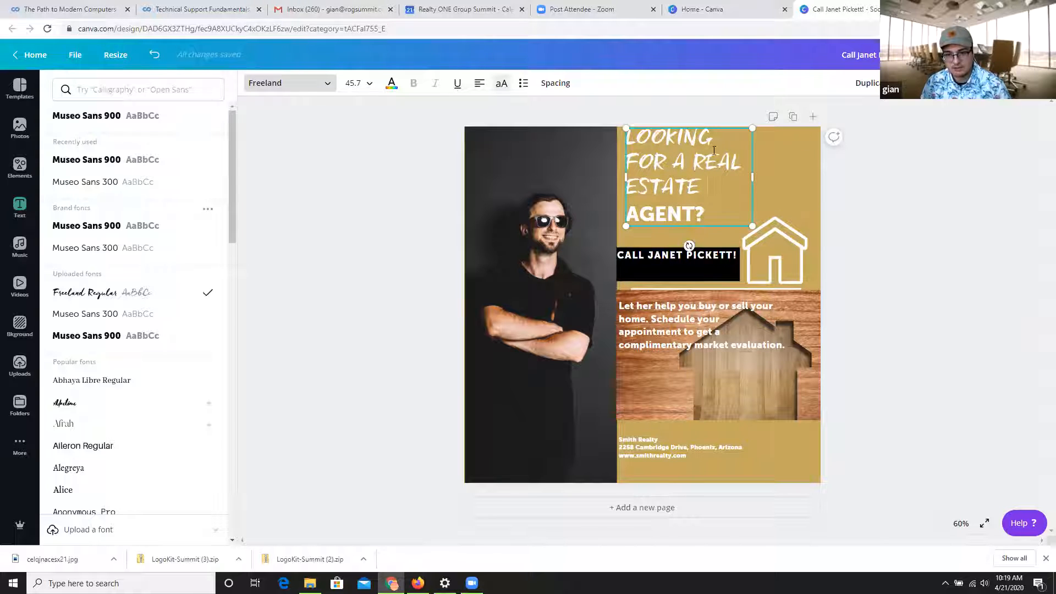
key(ctrl+z)
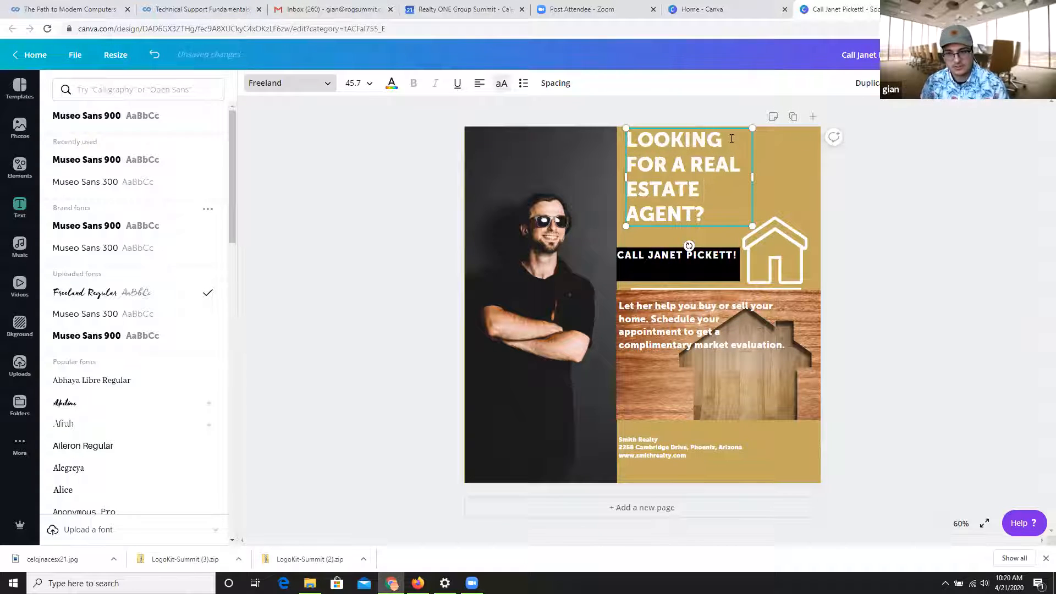
Reapply Freeland Regular to the headline's upper lines, and return them to Museo Sans 900.
drag(728, 140, 627, 140)
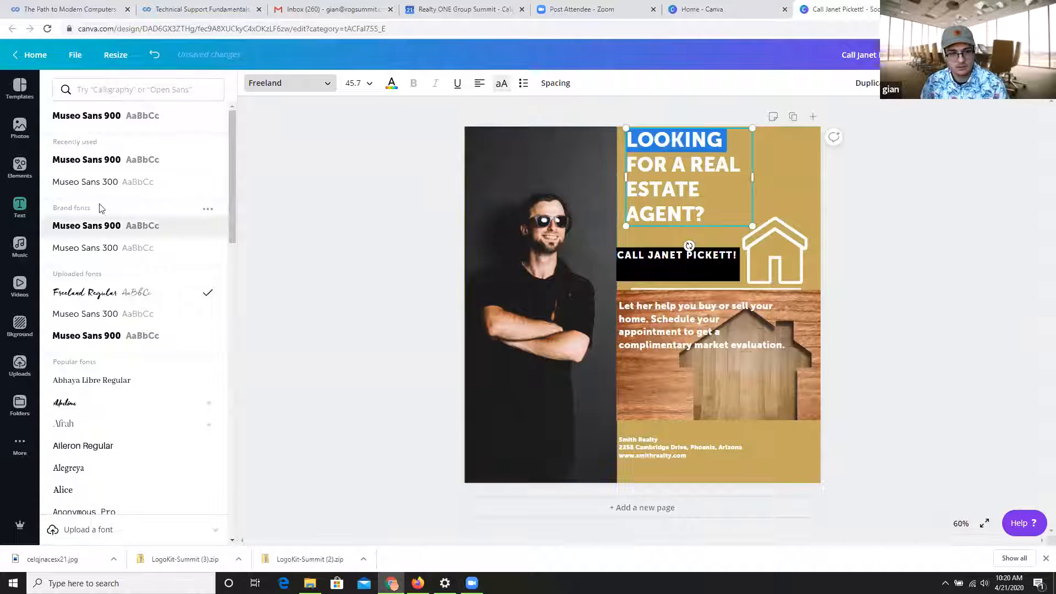
click(80, 292)
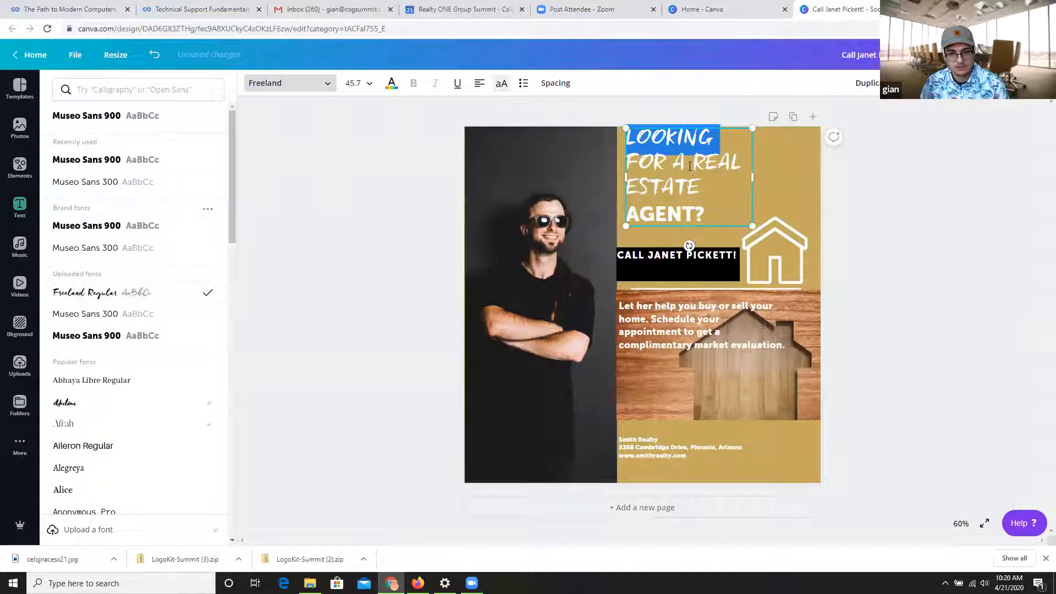
drag(707, 189, 620, 178)
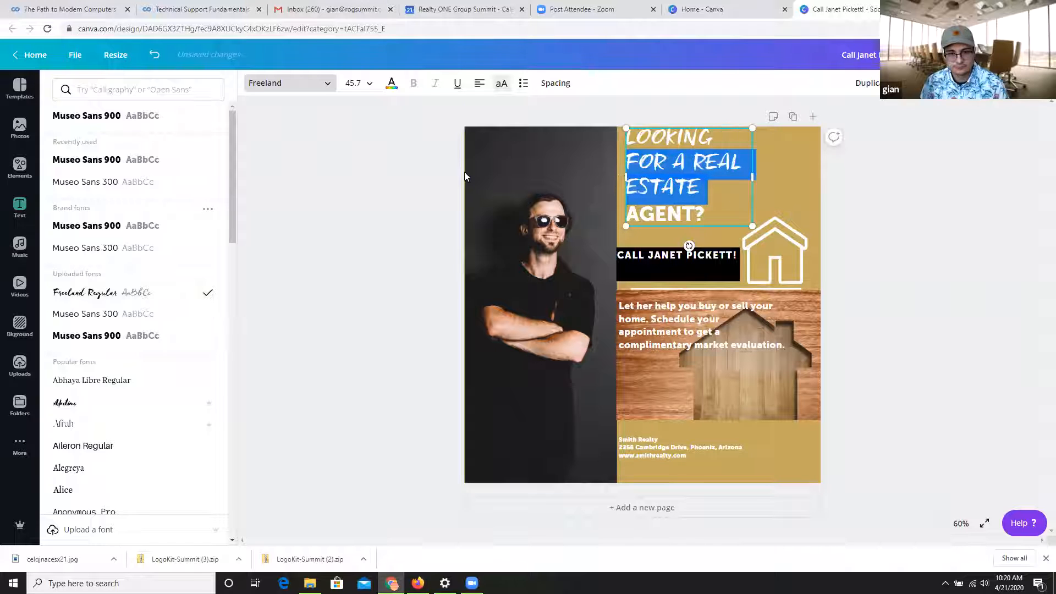
click(95, 164)
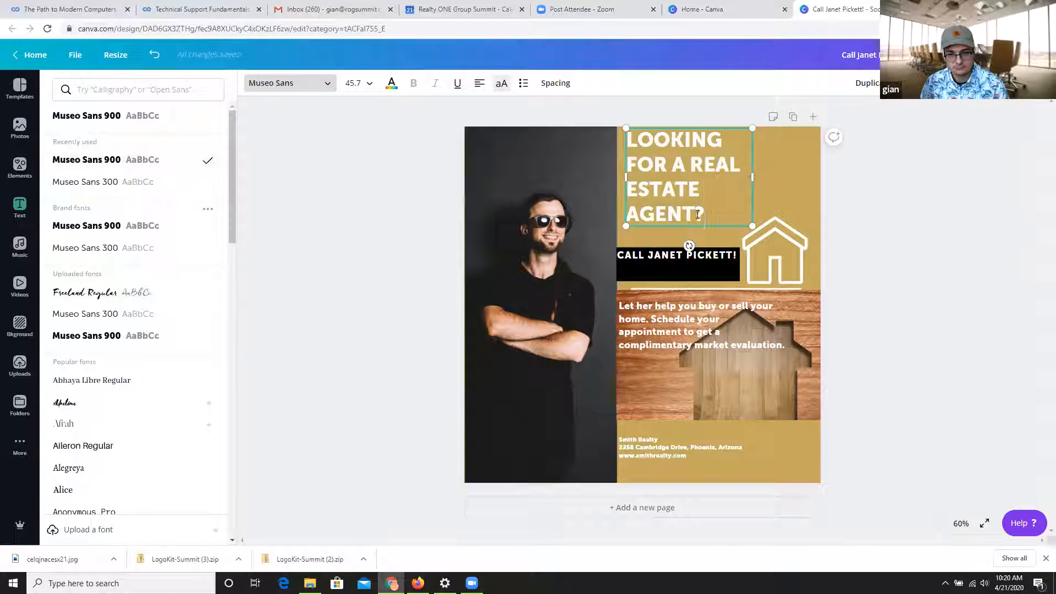
Try Freeland Regular on the headline's last word, "AGENT?", and set it back to Museo Sans 900.
double_click(632, 214)
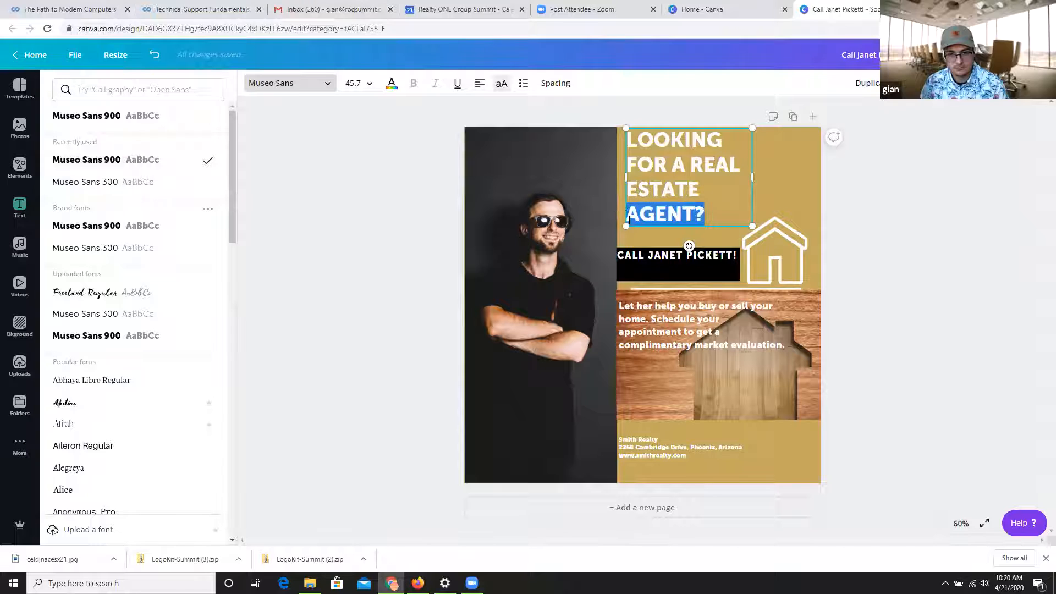
click(77, 292)
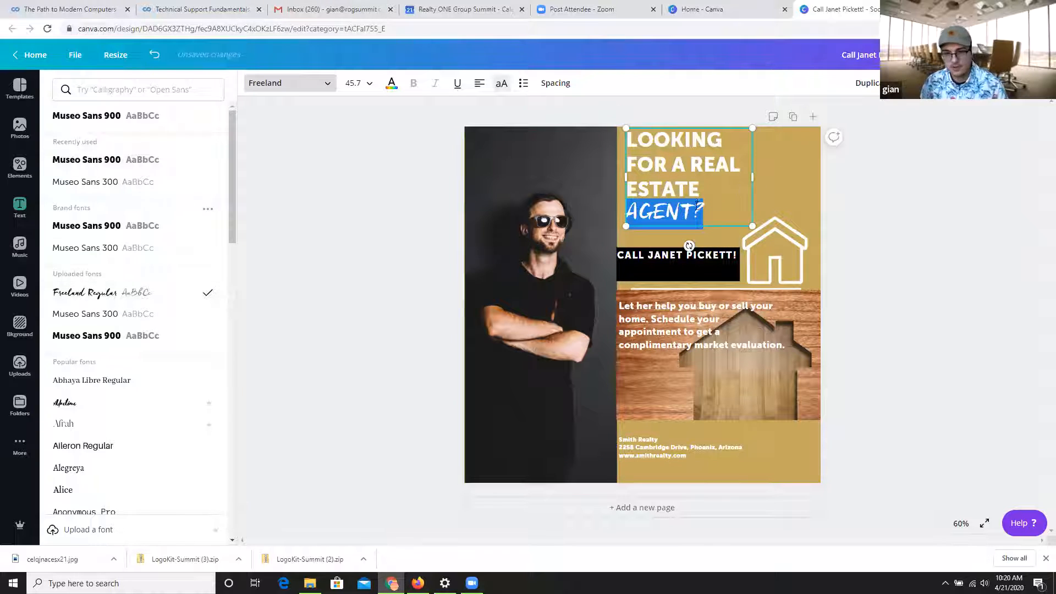
click(660, 215)
drag(703, 212, 609, 210)
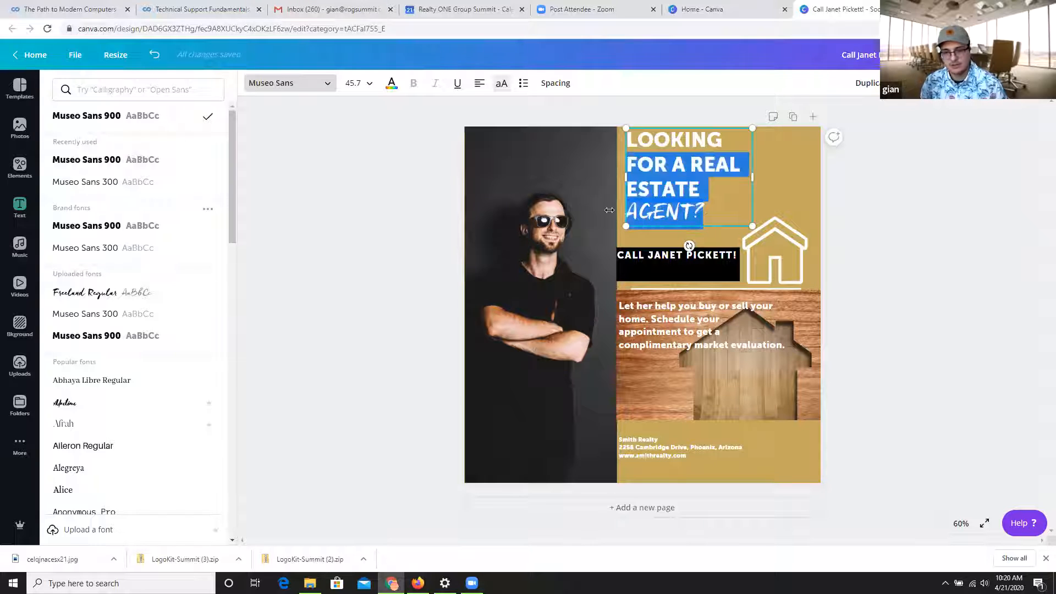
drag(704, 213, 626, 212)
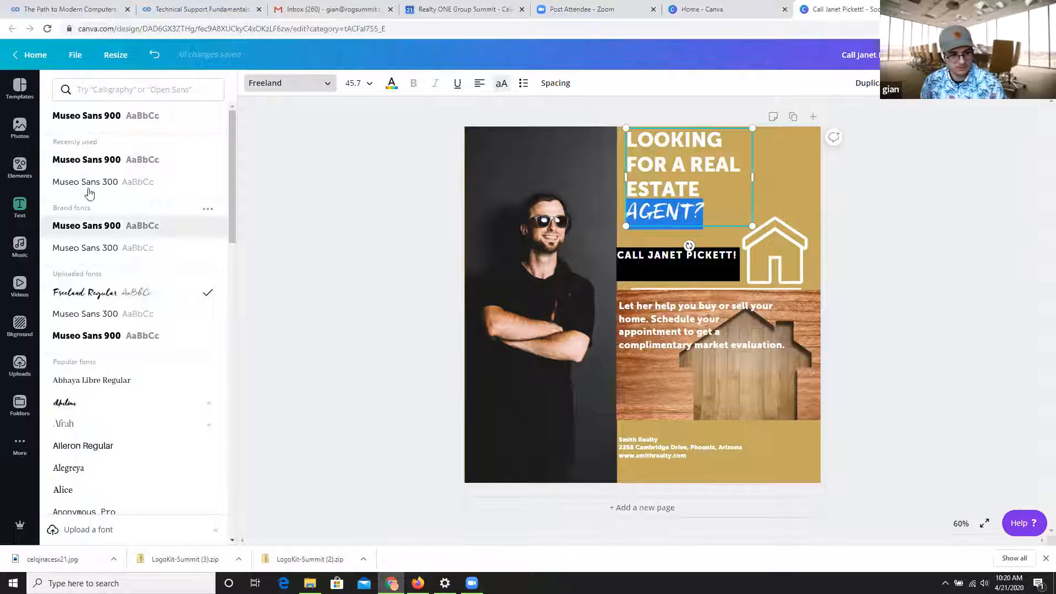
click(86, 170)
click(721, 199)
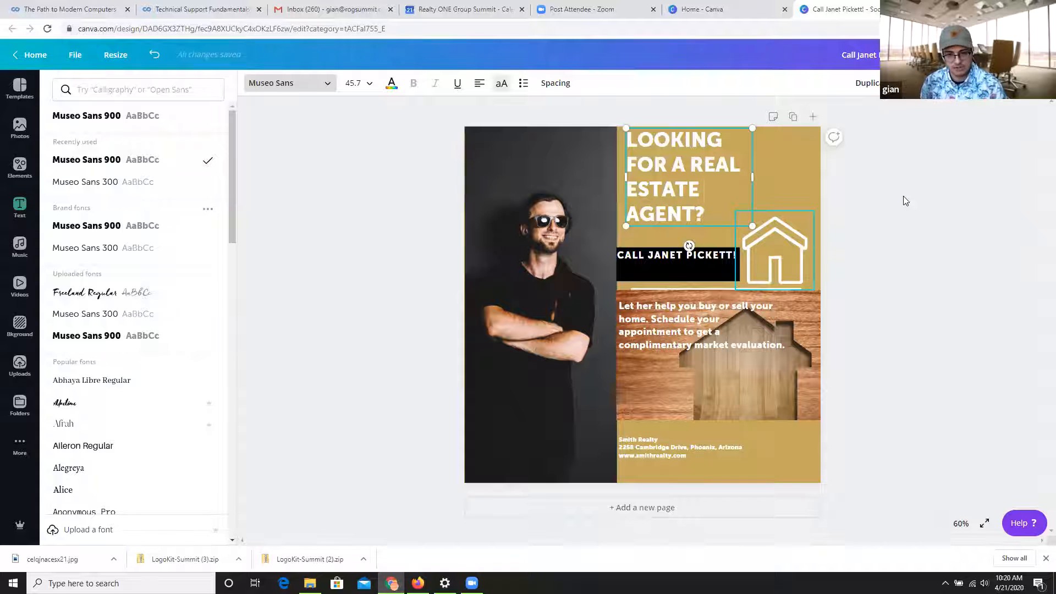
click(20, 207)
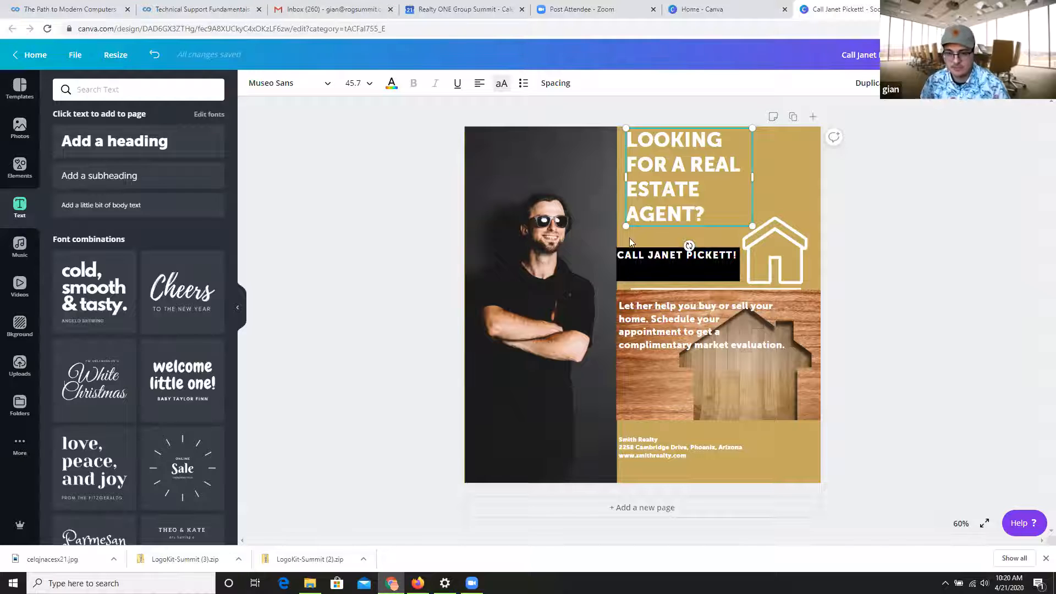
Duplicate the call line and place the copy directly beneath the original on the black banner.
click(662, 261)
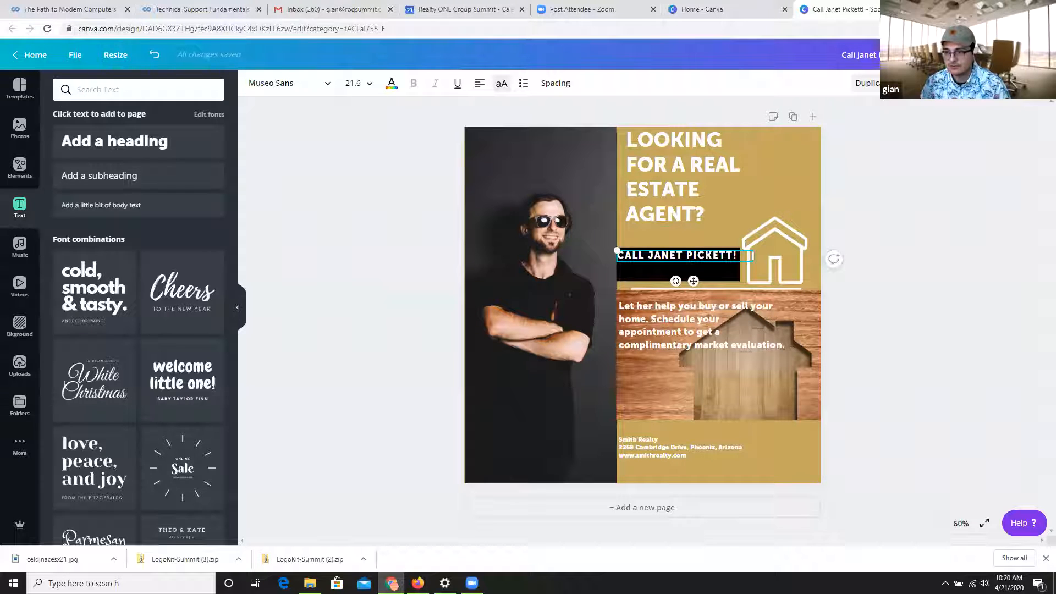
click(868, 83)
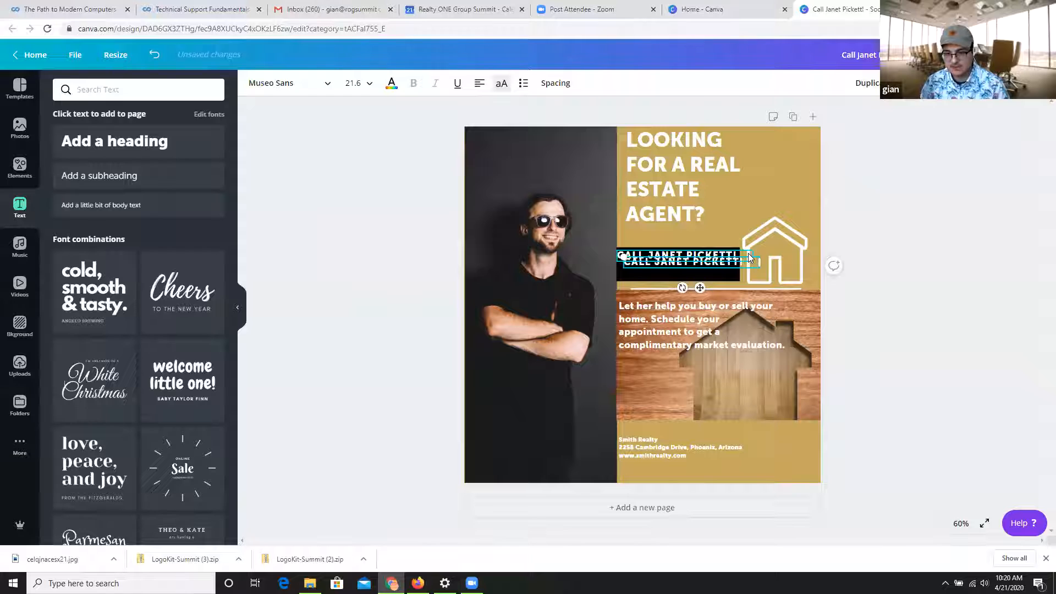
drag(747, 262, 743, 271)
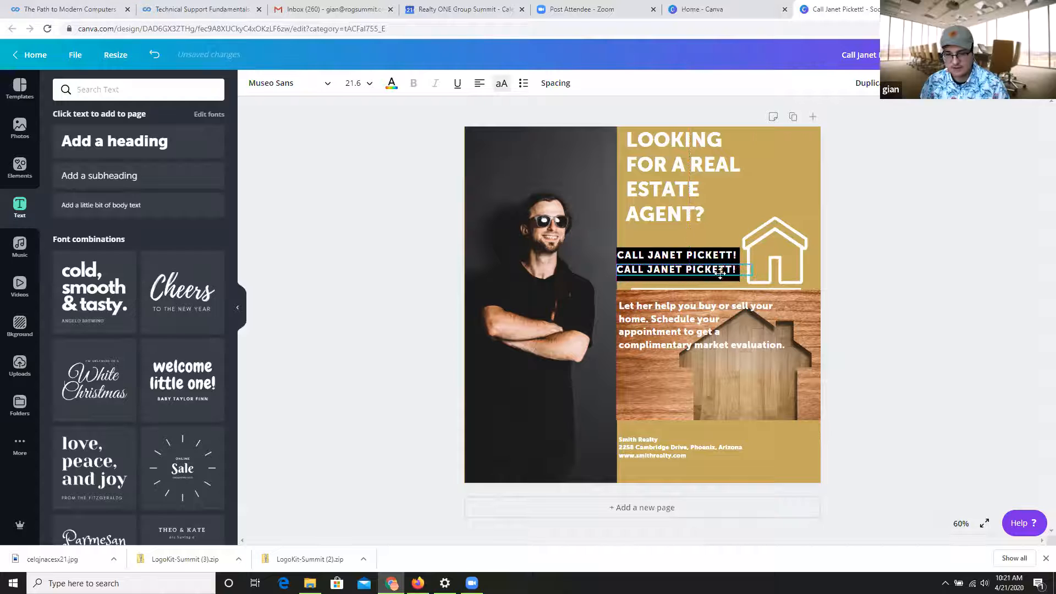
Replace the duplicated line's text with the agent's placeholder phone number.
triple_click(703, 271)
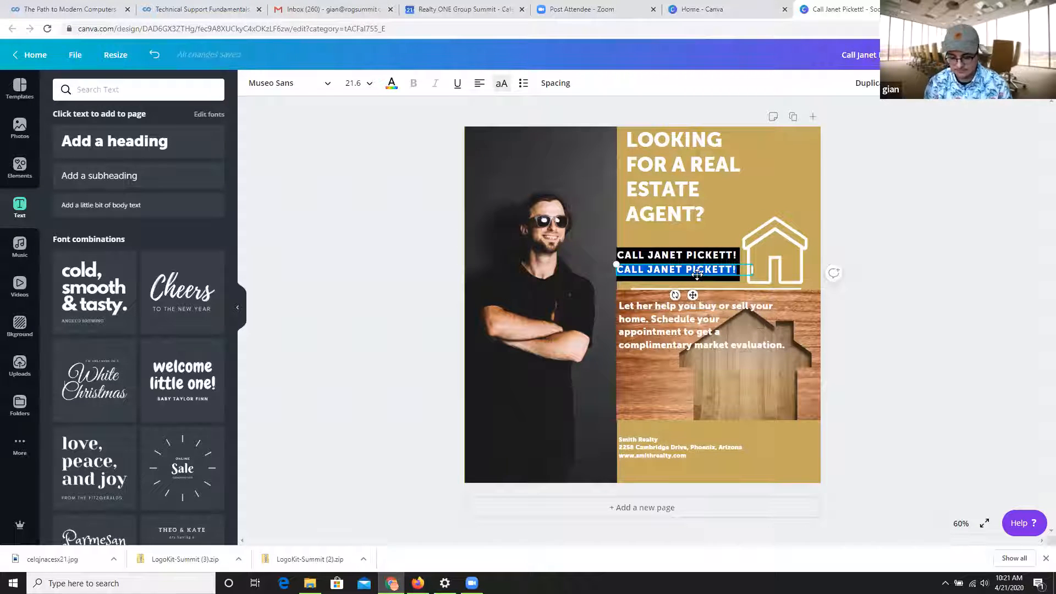
text(555)
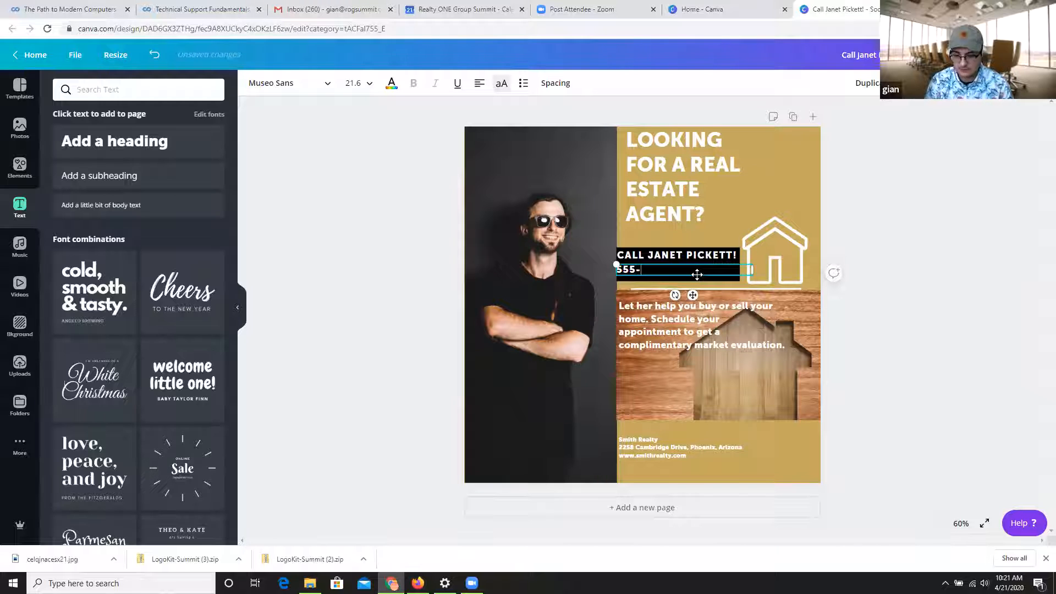
text(-555-5555)
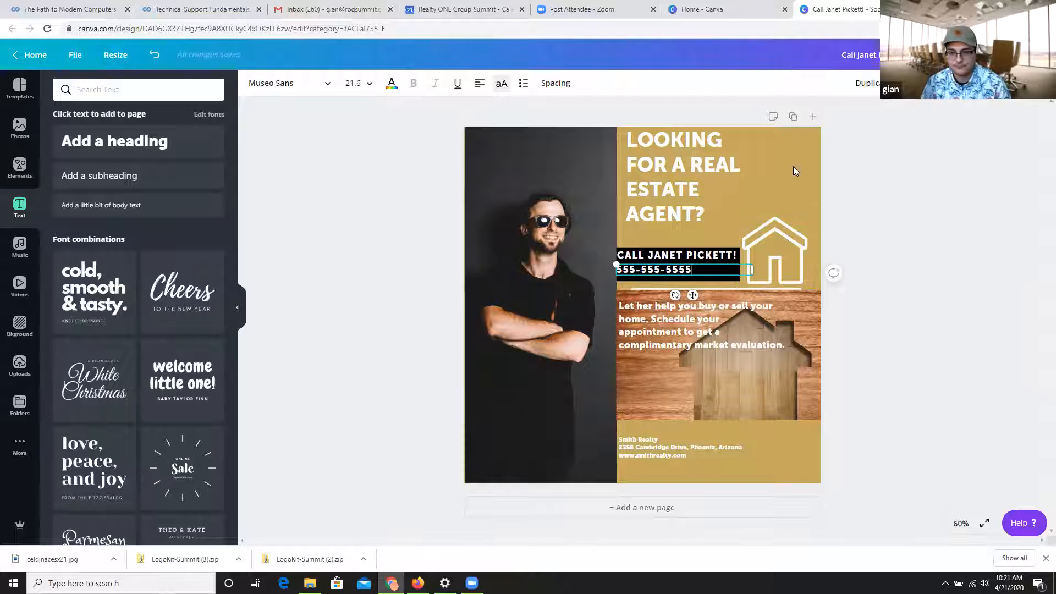
click(793, 166)
Set the phone number line's font size to 24 and shift the house icon slightly up and right, clear of the banner.
click(682, 269)
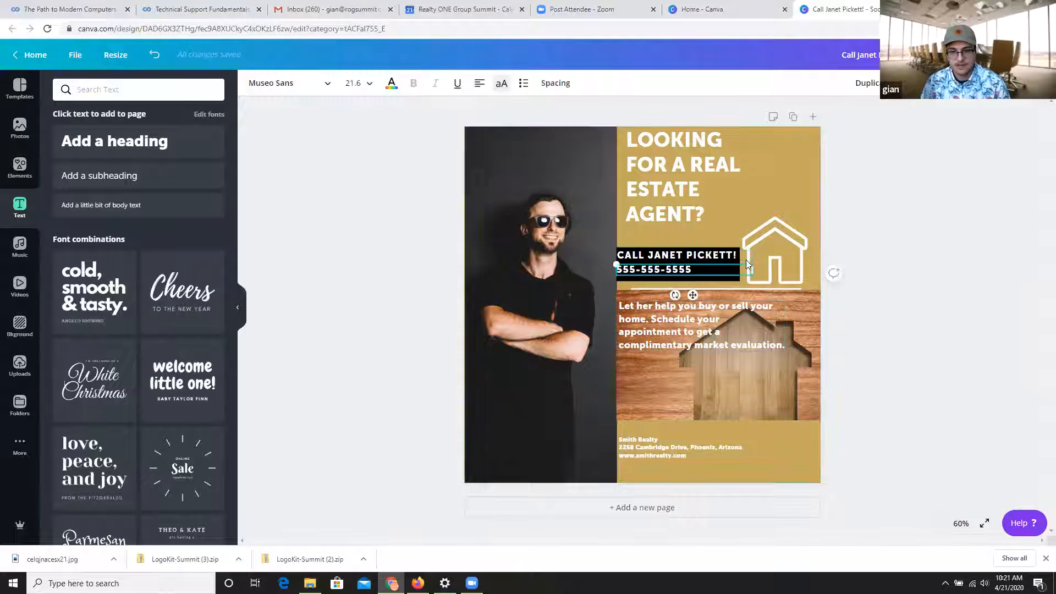
click(366, 84)
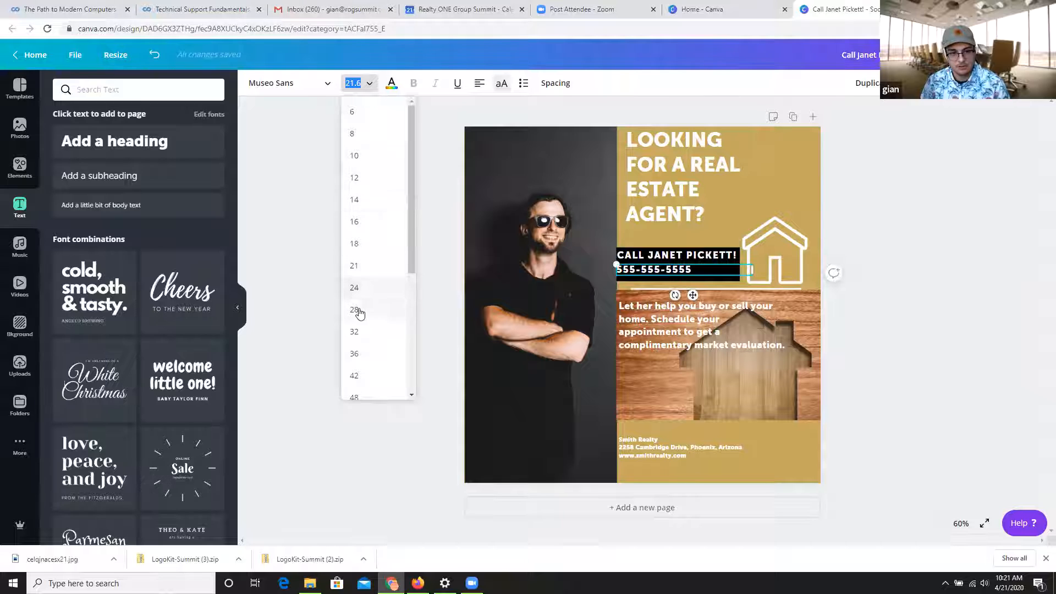
click(356, 288)
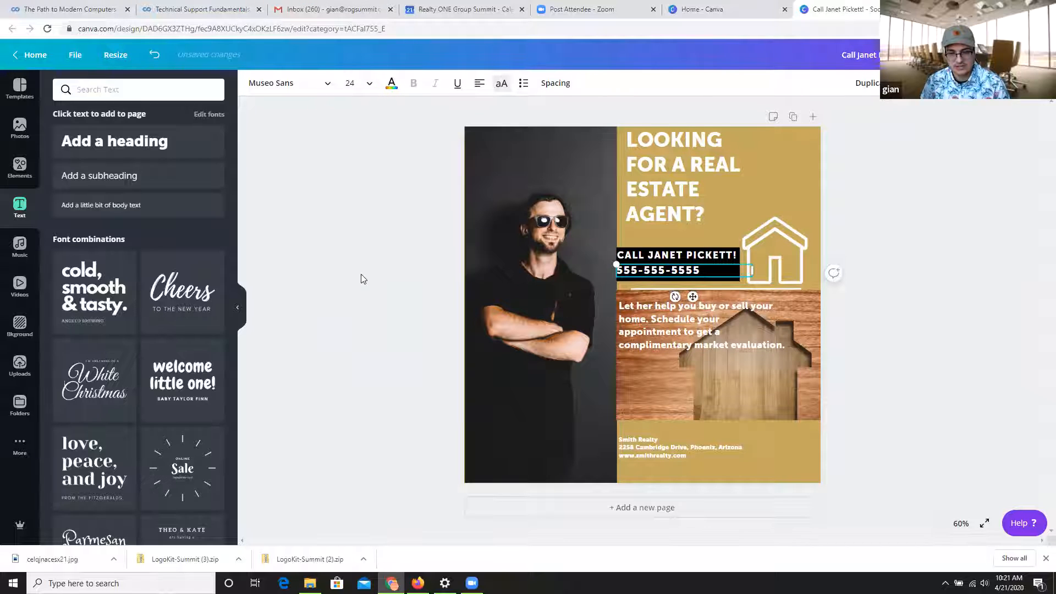
click(361, 274)
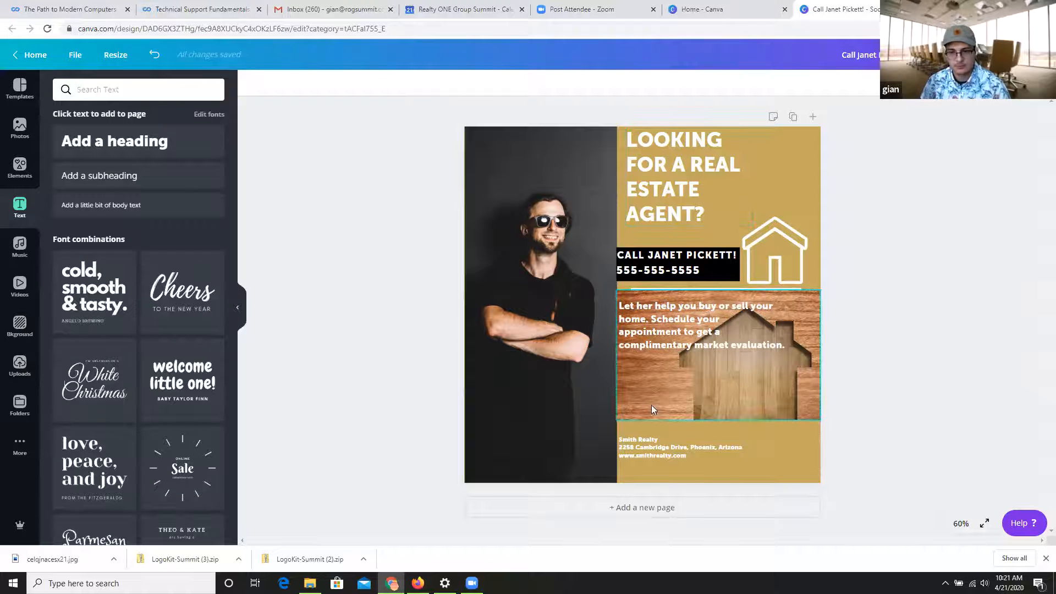
drag(779, 264, 787, 259)
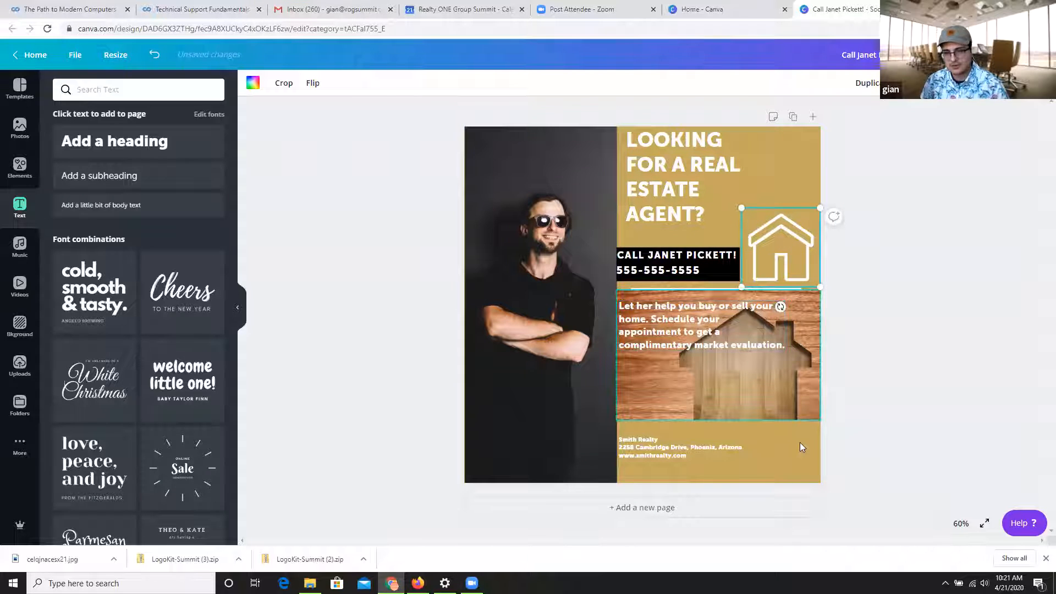
Add the 15-second bridge video from the Aerial Shots category to the design, undoing a trial repositioning.
click(34, 246)
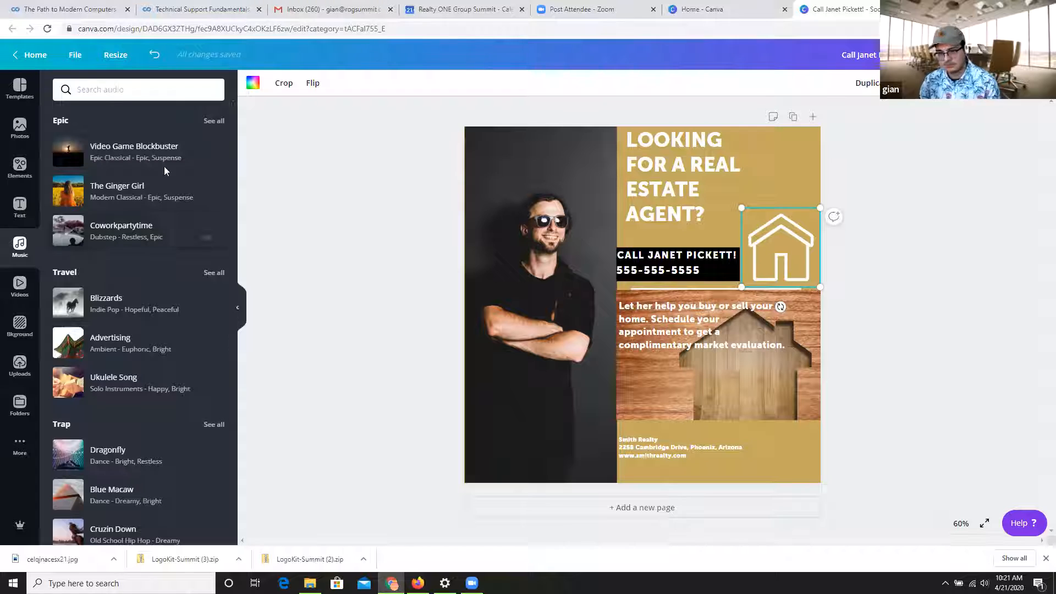
click(20, 285)
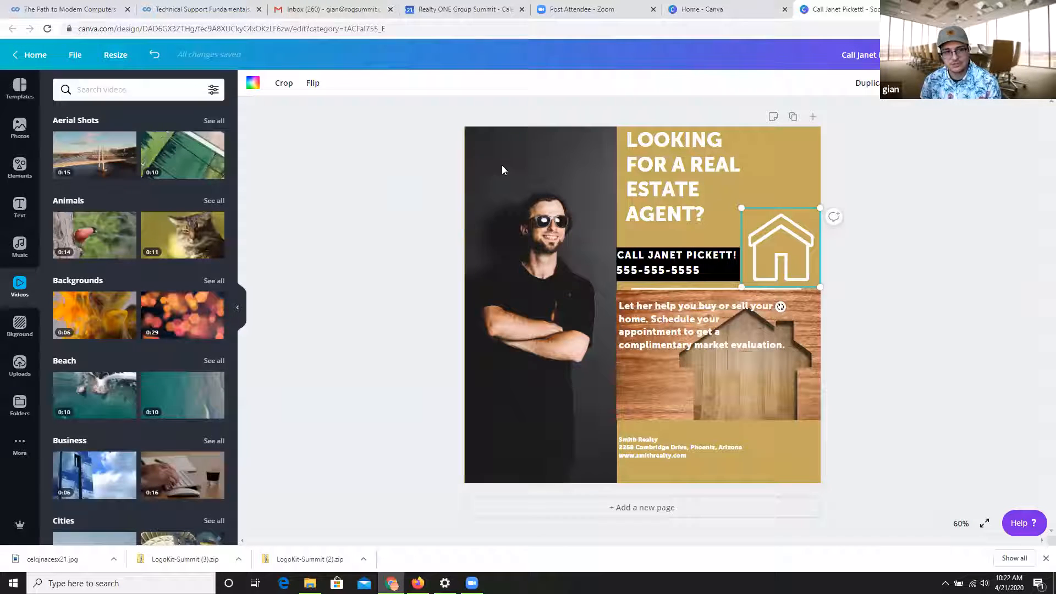
click(95, 157)
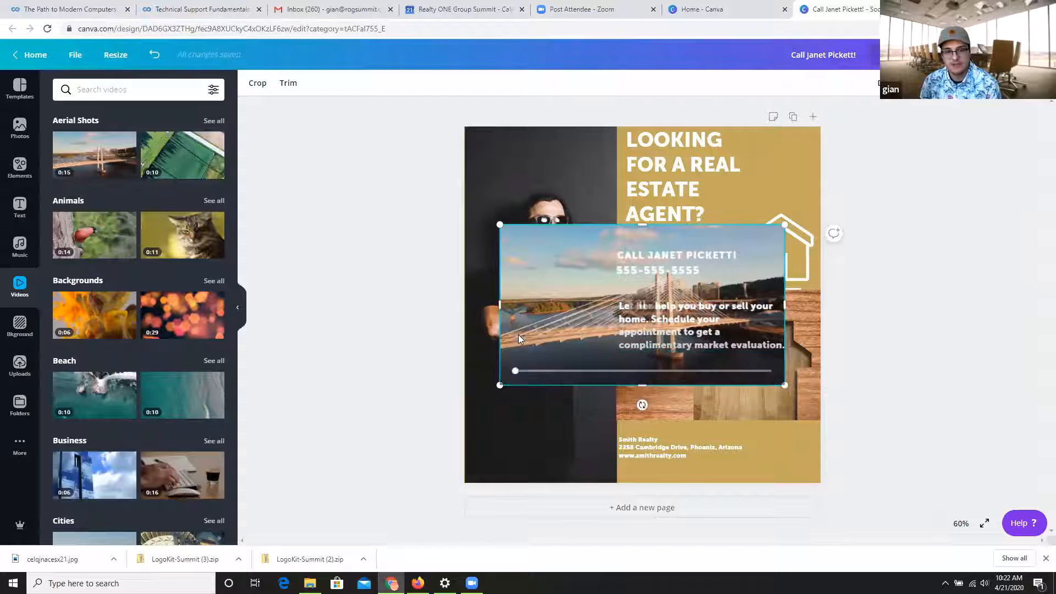
drag(518, 272, 587, 335)
key(ctrl+z)
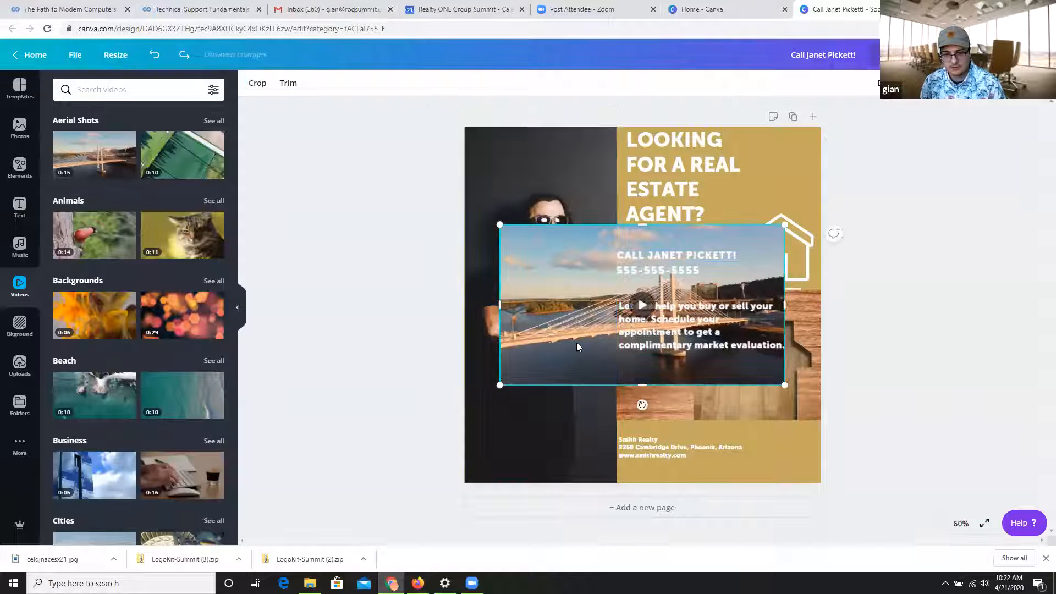
Move the bridge video over the wooden-house photo and scale it to about 717 by 404, matching the photo's height.
drag(577, 342, 692, 404)
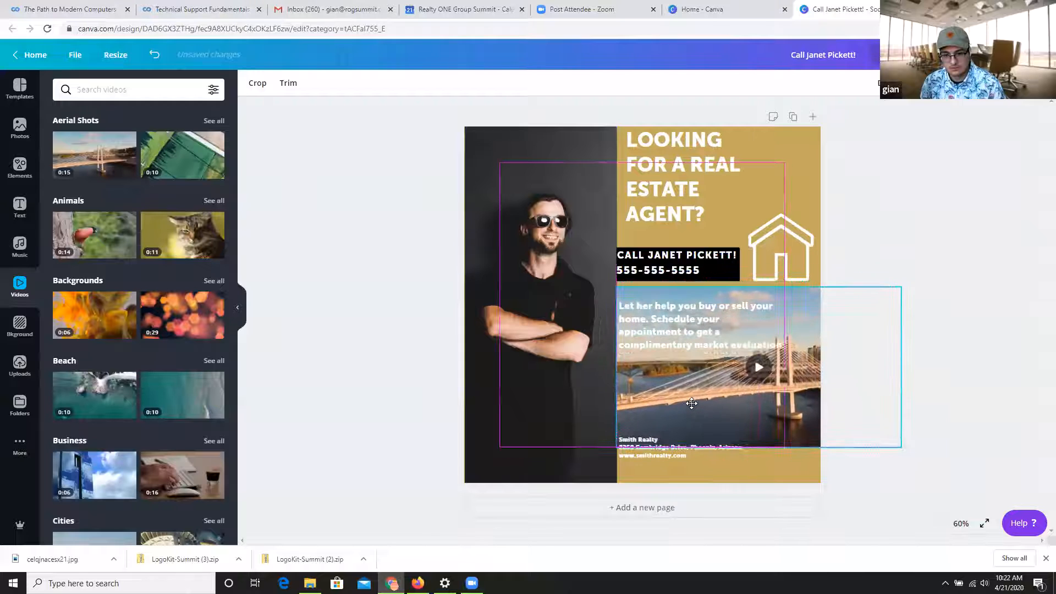
drag(900, 443, 796, 467)
drag(829, 407, 846, 435)
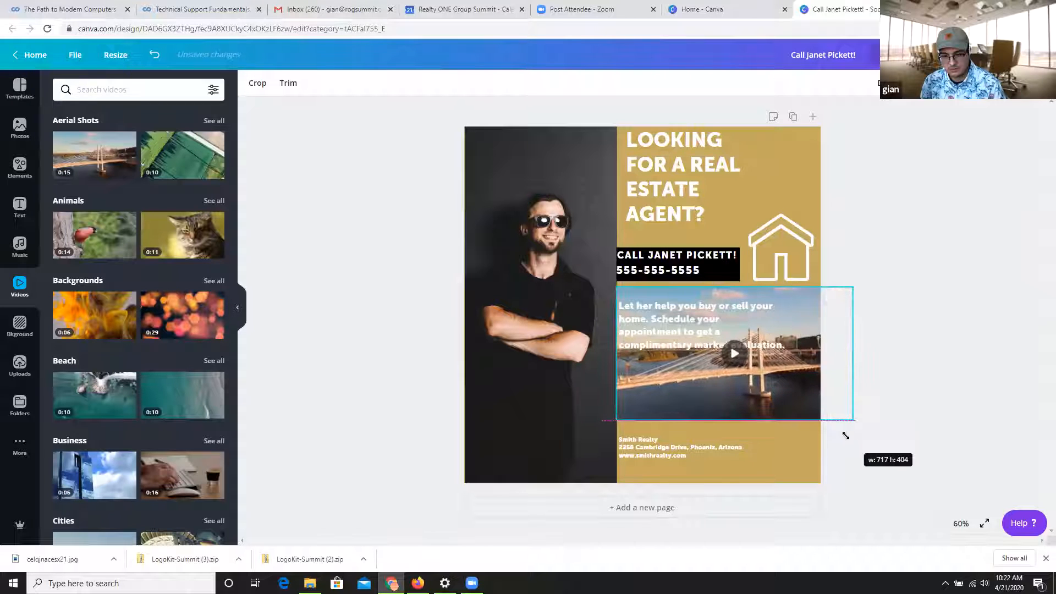
Play the bridge video on the design to preview it, and delete it from the page.
click(737, 355)
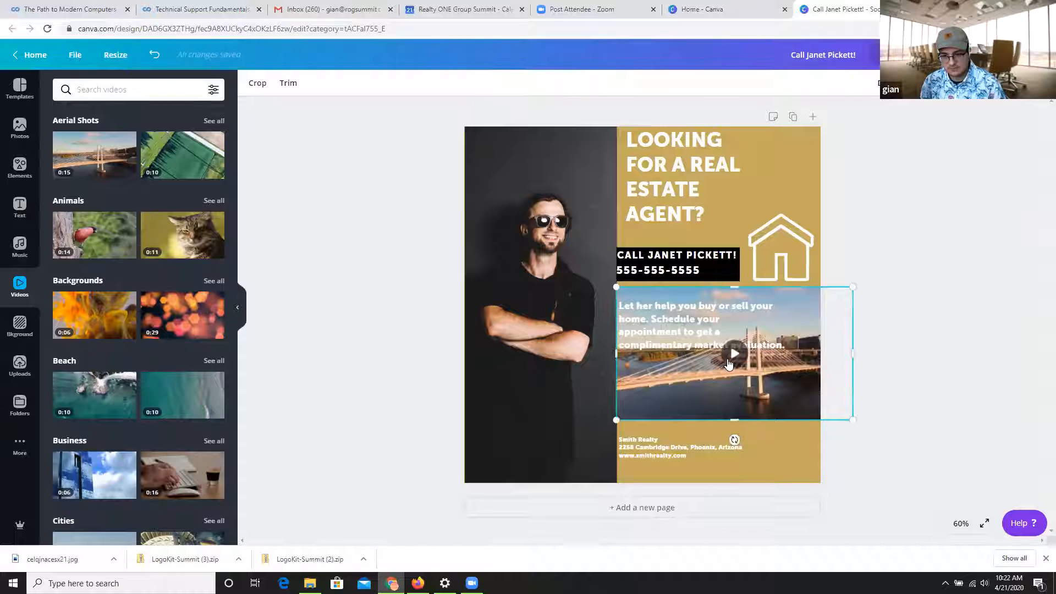
click(729, 360)
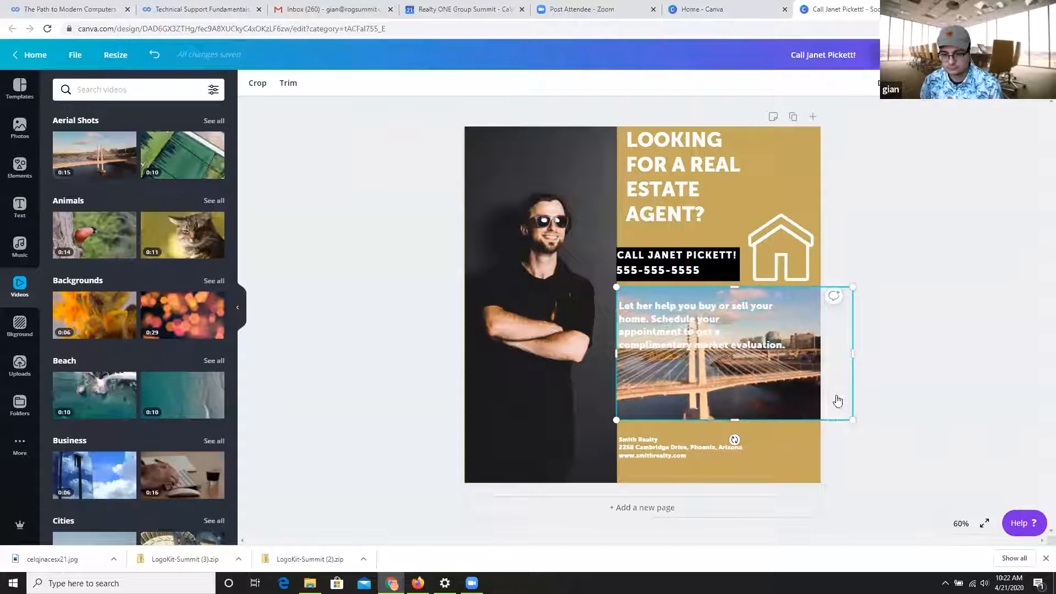
key(Delete)
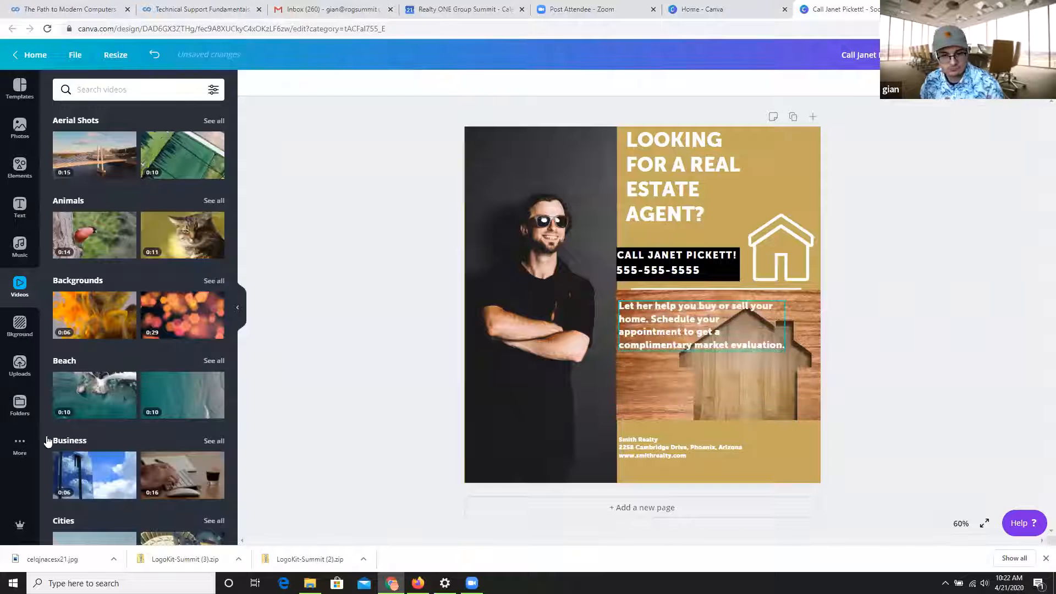
Try the orange brick background from the Patterns category on the design, and undo it.
click(19, 329)
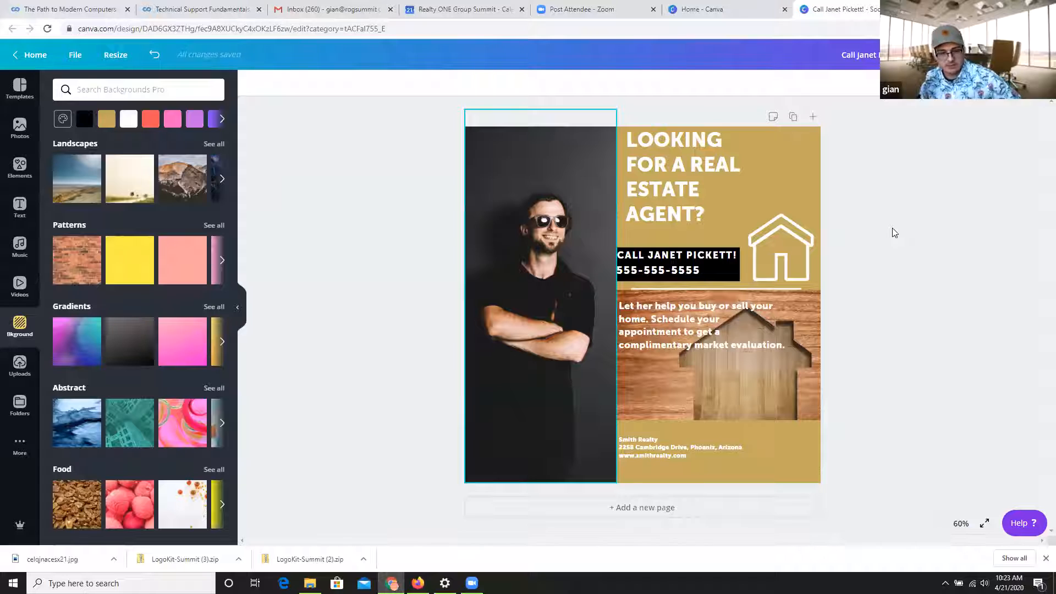
scroll(165, 407, down, 5)
scroll(165, 407, up, 5)
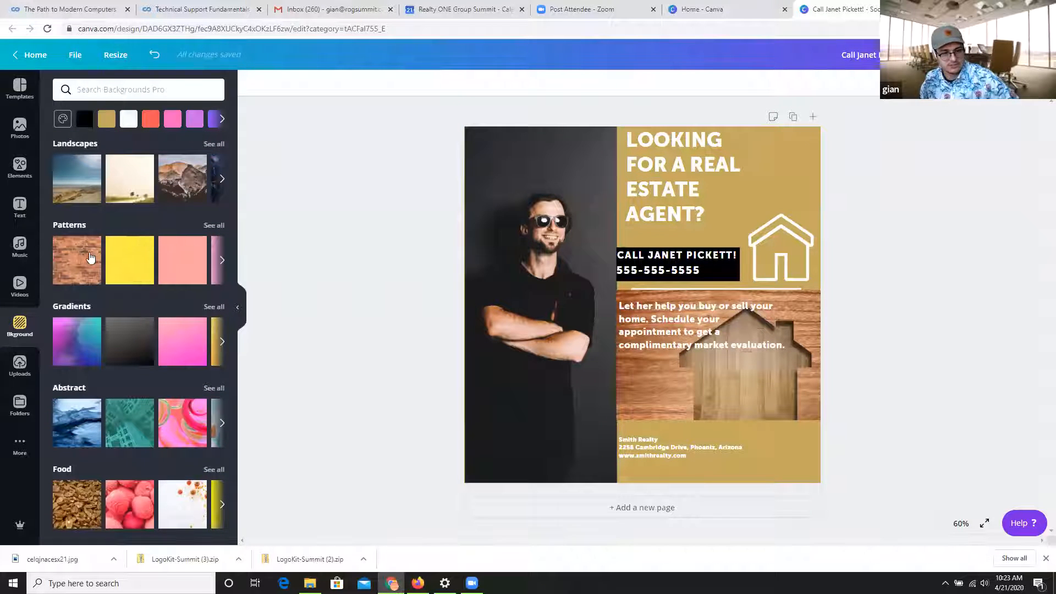
click(91, 258)
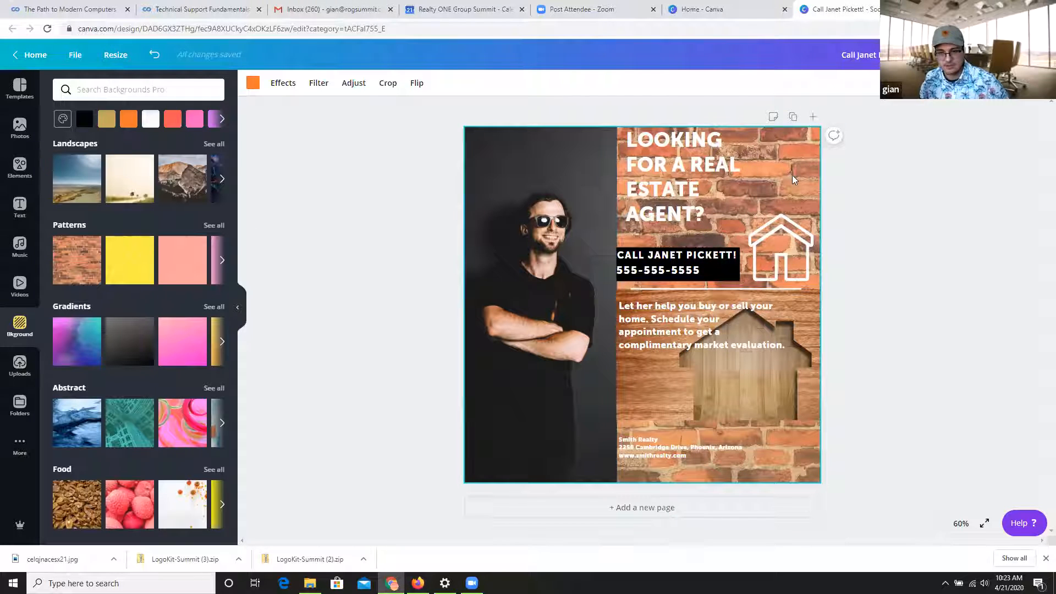
drag(794, 188, 794, 189)
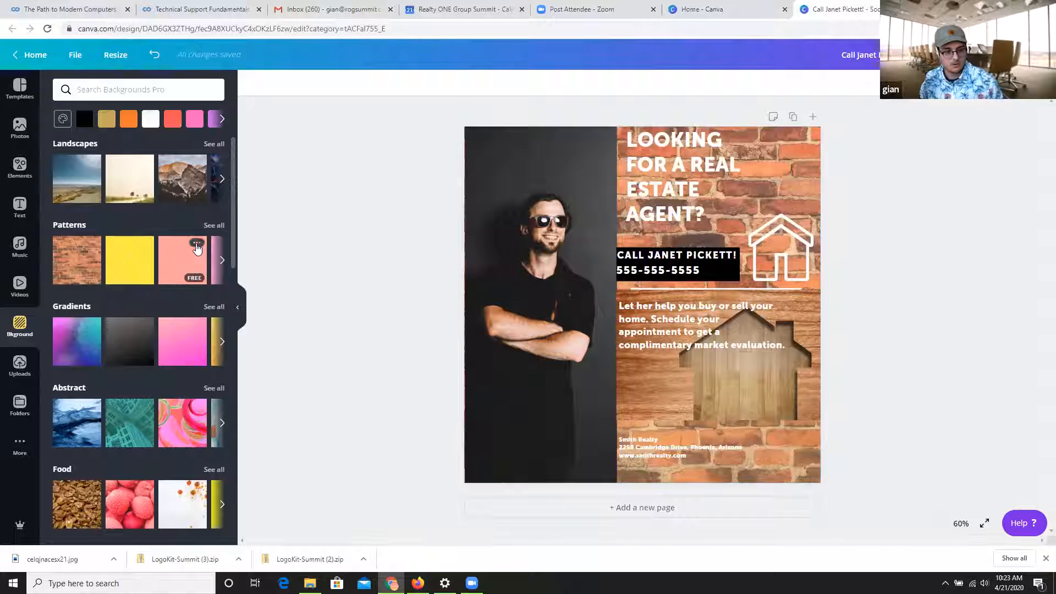
key(ctrl+z)
Try solid black as the design's background color, and undo it.
click(154, 94)
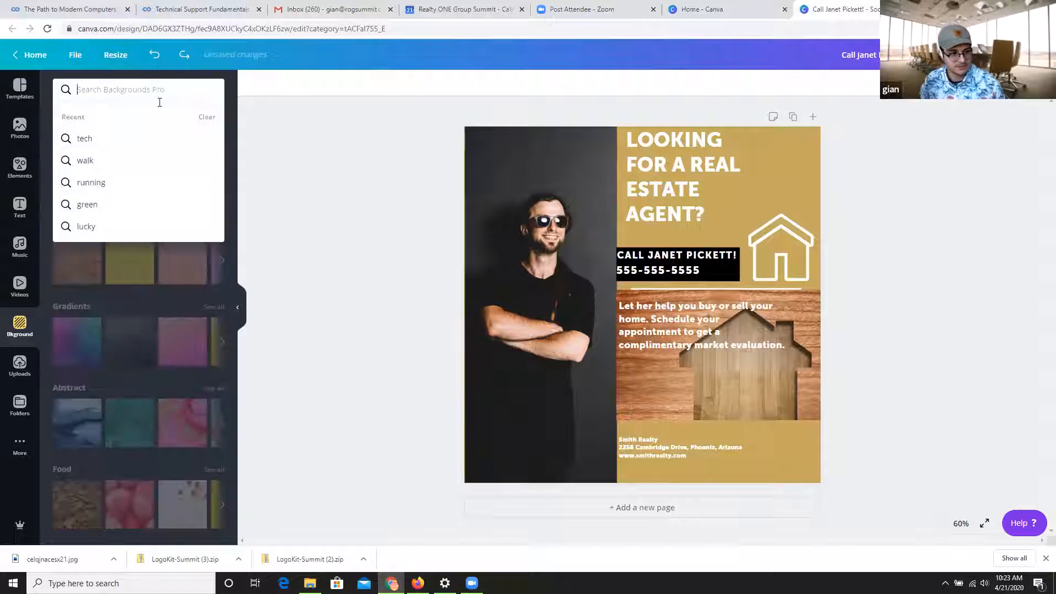
click(85, 118)
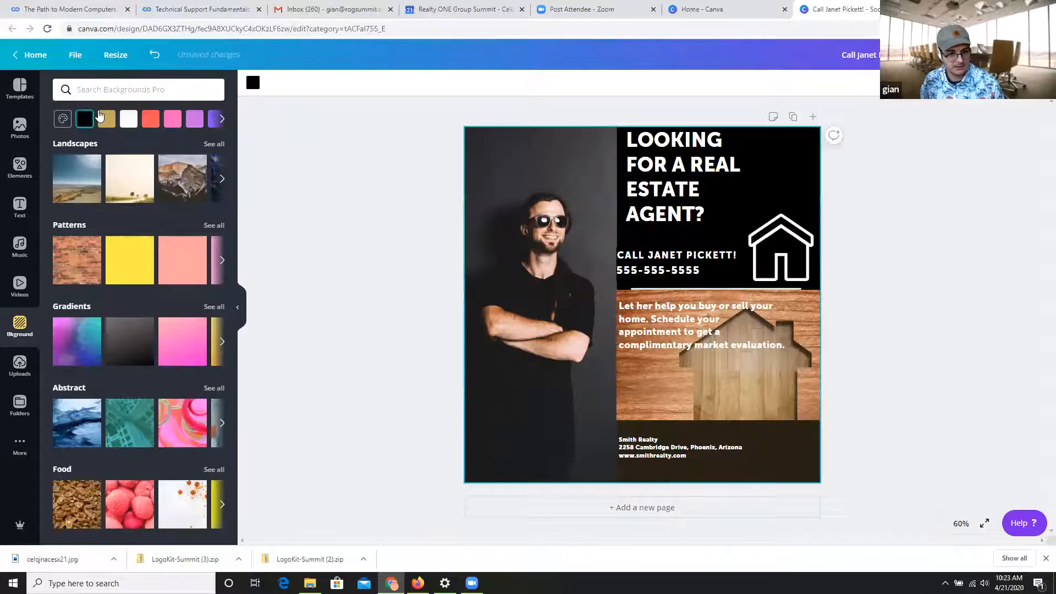
key(ctrl+z)
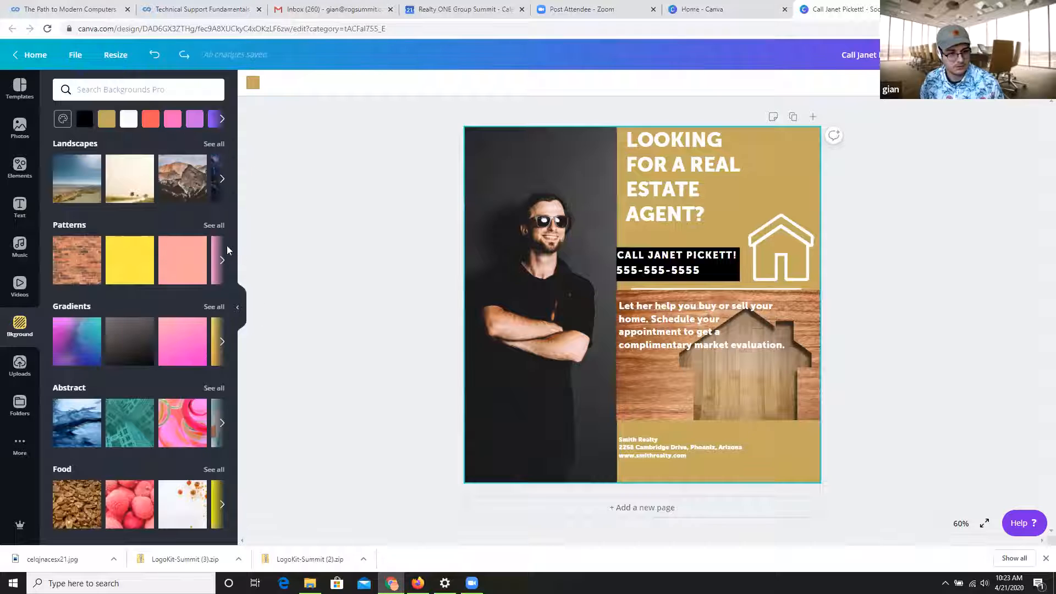
Browse the full Patterns collection of backgrounds.
click(215, 231)
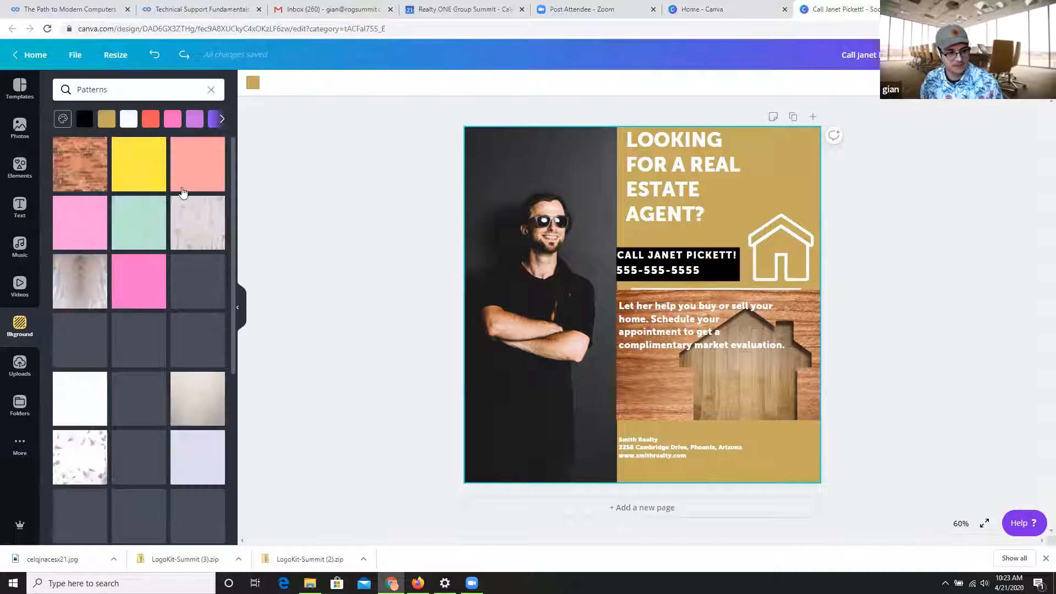
scroll(147, 233, down, 10)
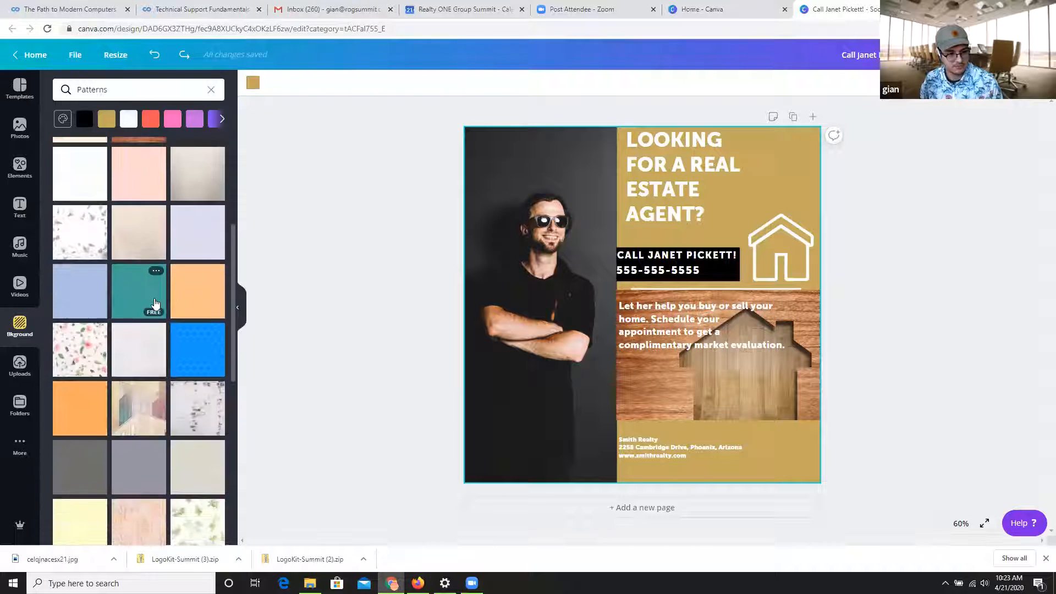
scroll(156, 304, down, 10)
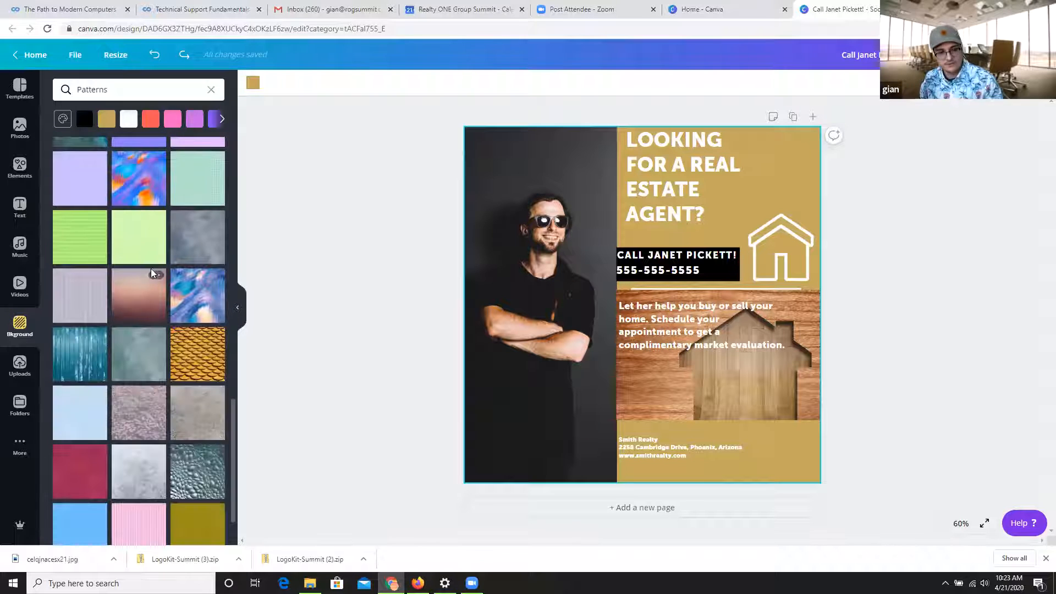
scroll(139, 306, down, 2)
scroll(132, 308, up, 17)
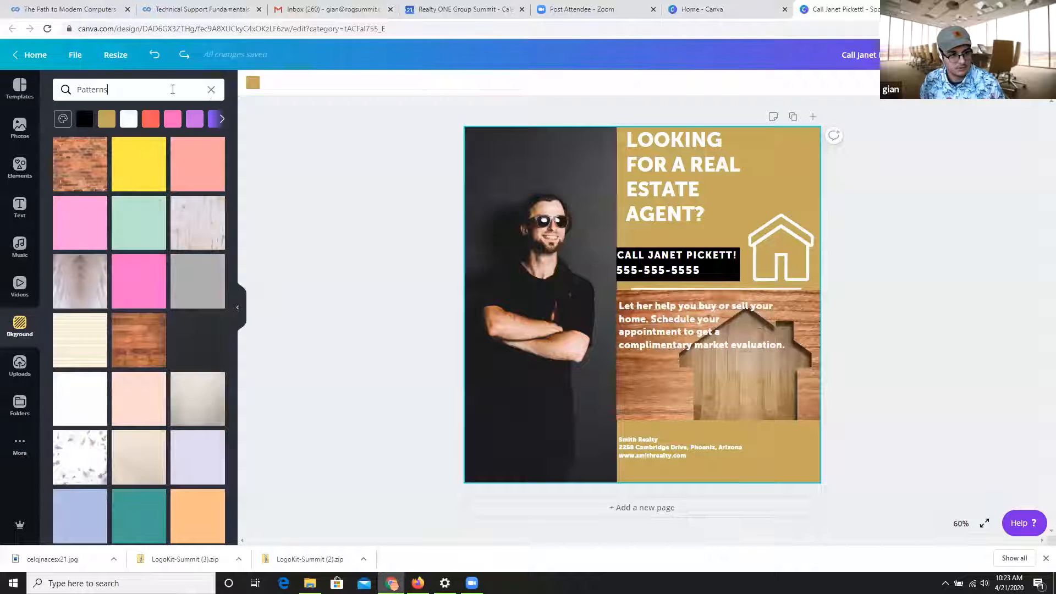
Clear the Patterns search and look through the whole background library, including its categories and all results.
click(212, 91)
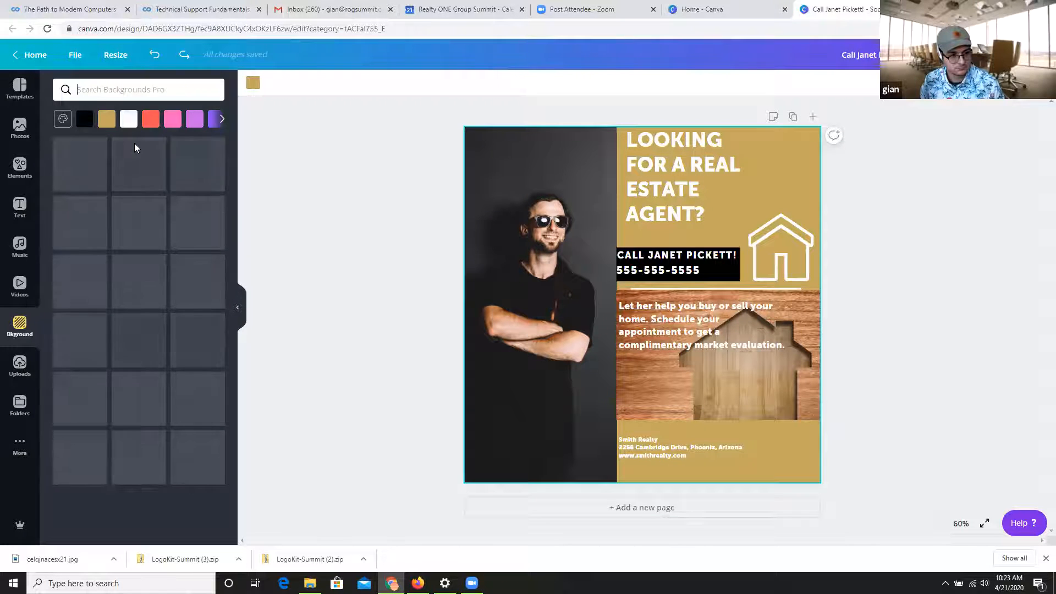
scroll(156, 275, down, 2)
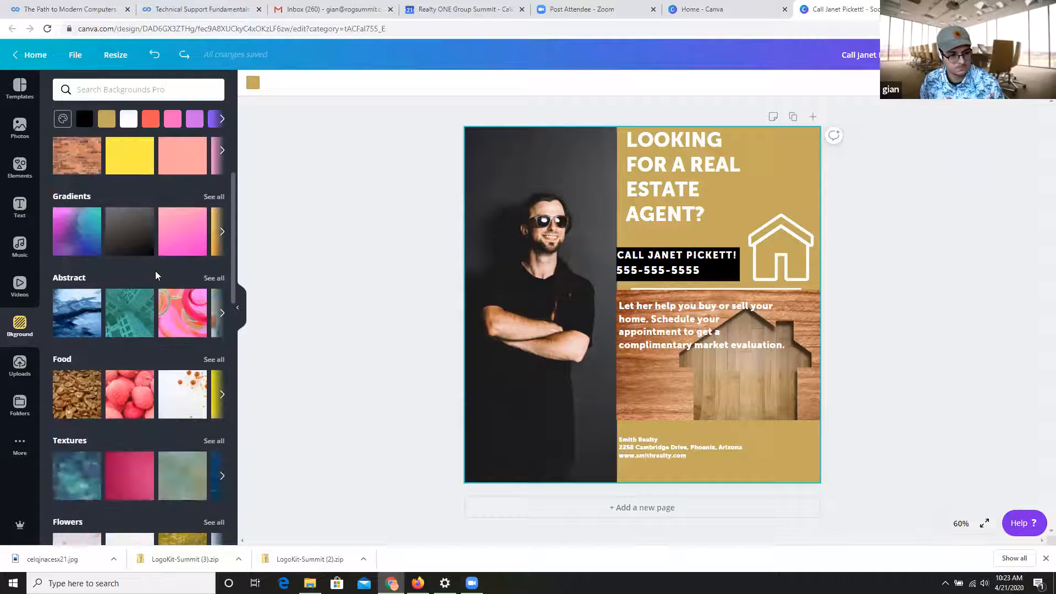
scroll(122, 266, down, 7)
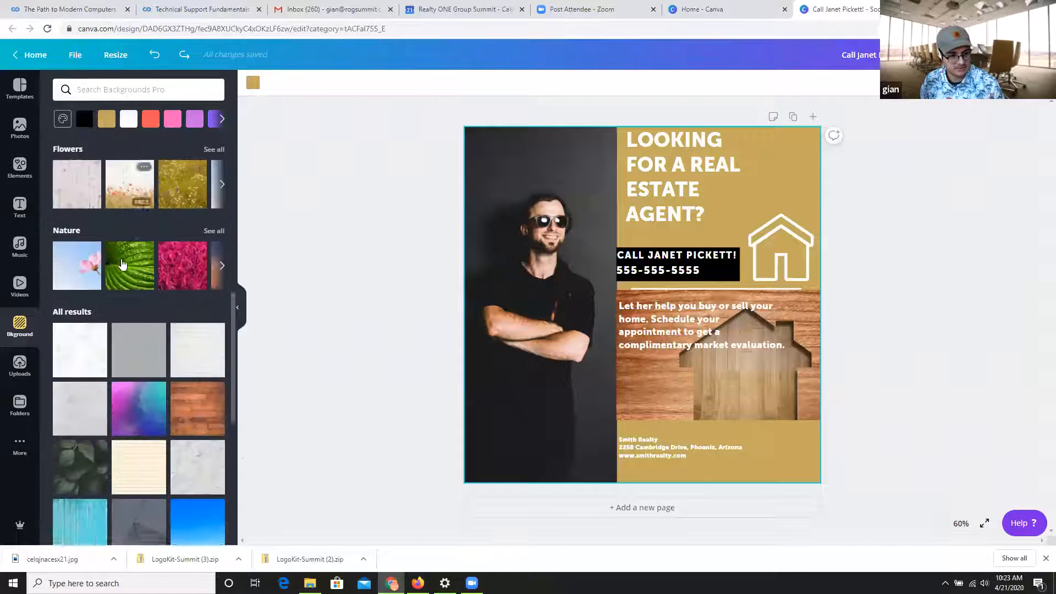
scroll(122, 266, down, 3)
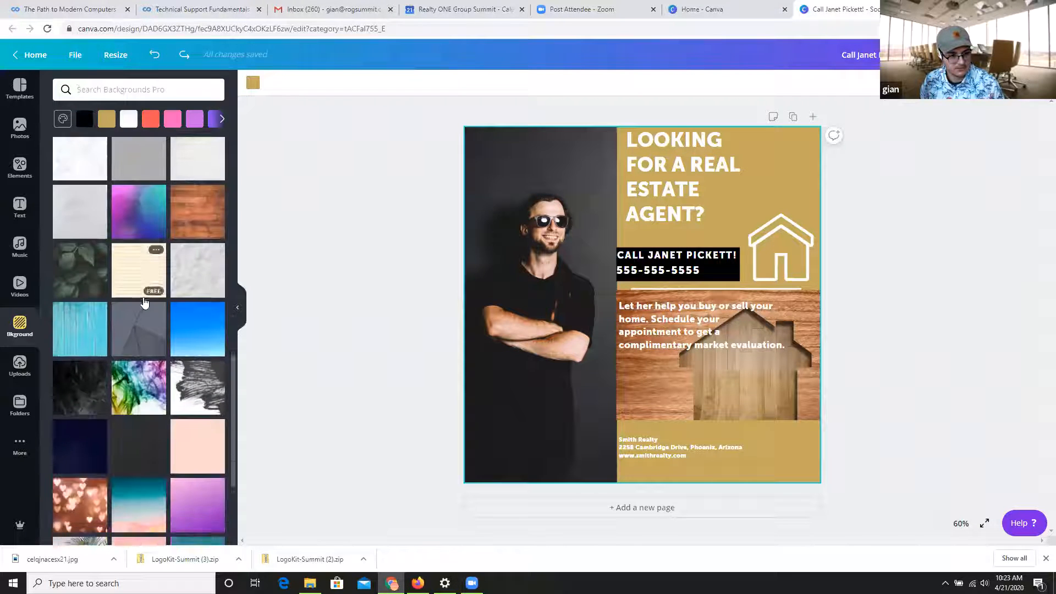
scroll(145, 303, down, 10)
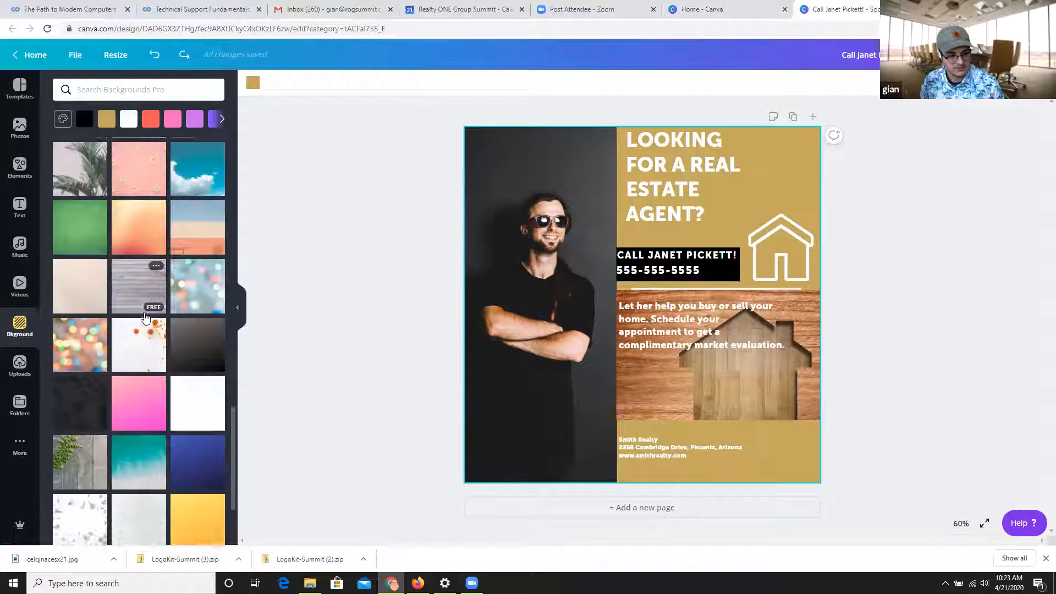
scroll(145, 318, down, 6)
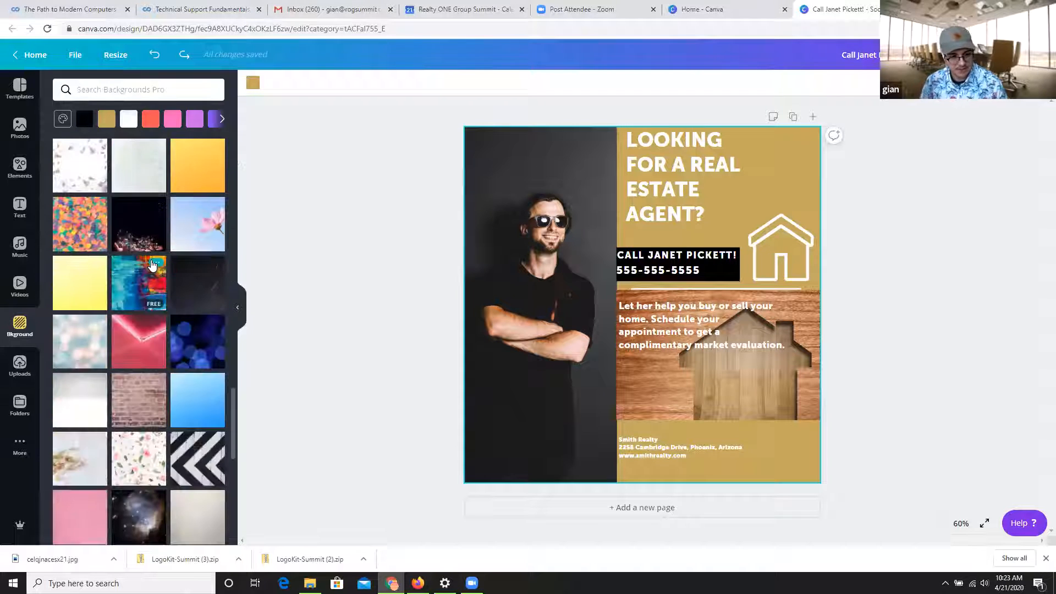
scroll(146, 330, down, 5)
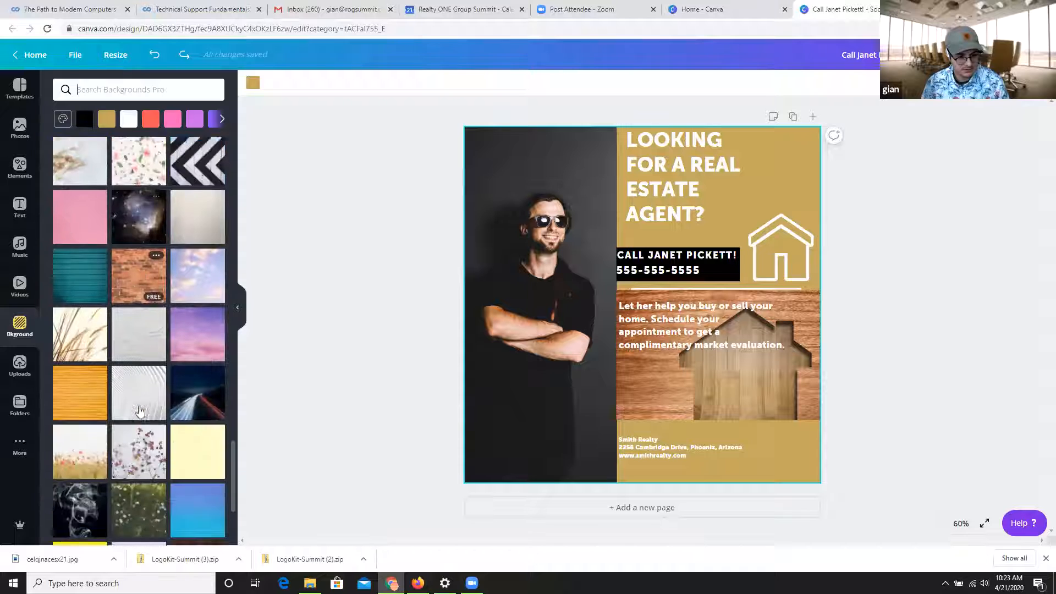
scroll(140, 407, down, 6)
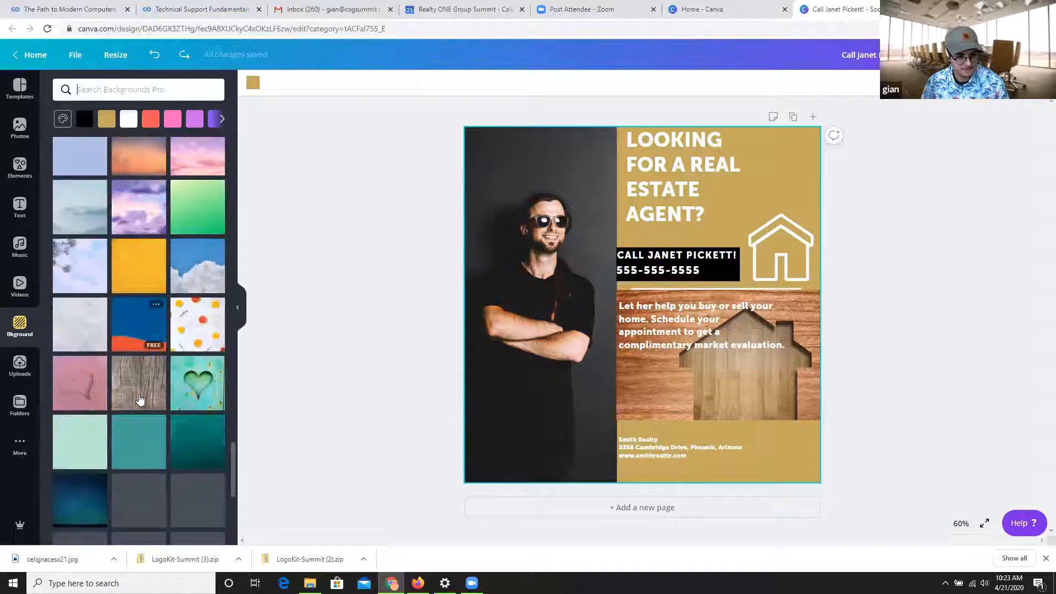
scroll(140, 400, down, 6)
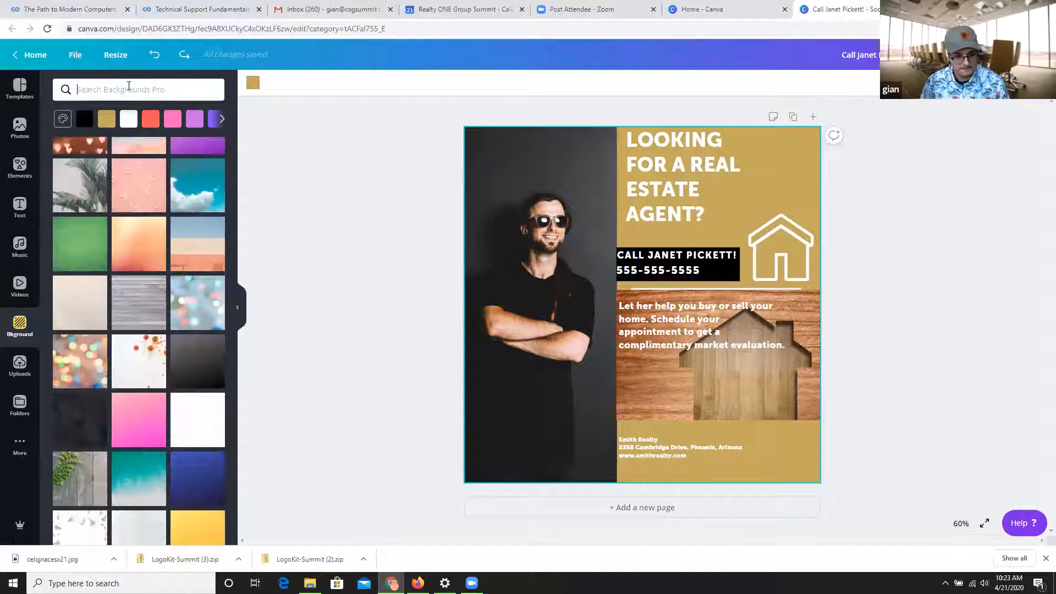
Search the backgrounds for "brick".
click(129, 89)
text(brick)
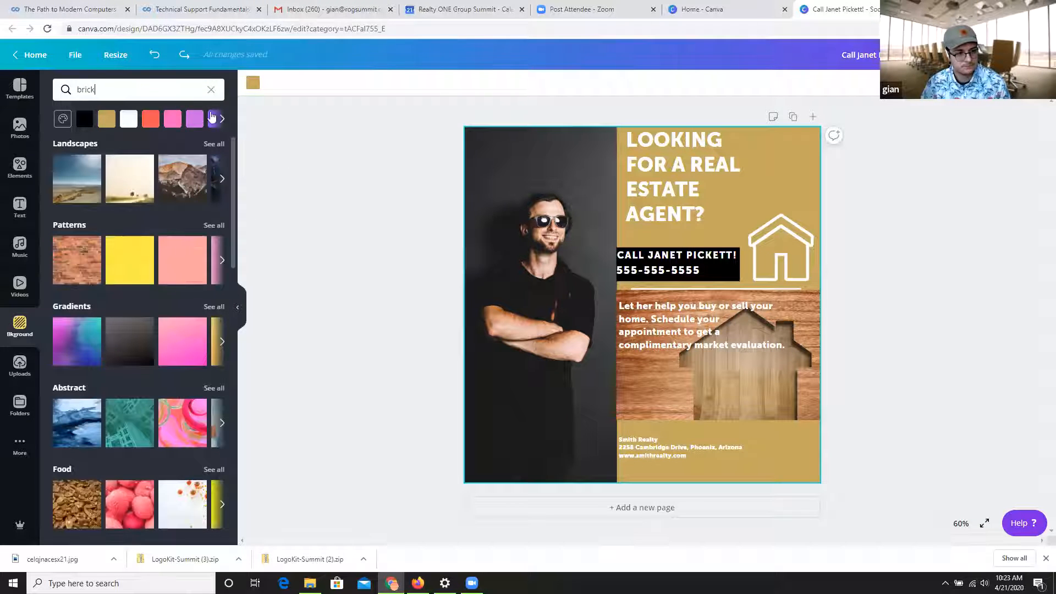
key(Return)
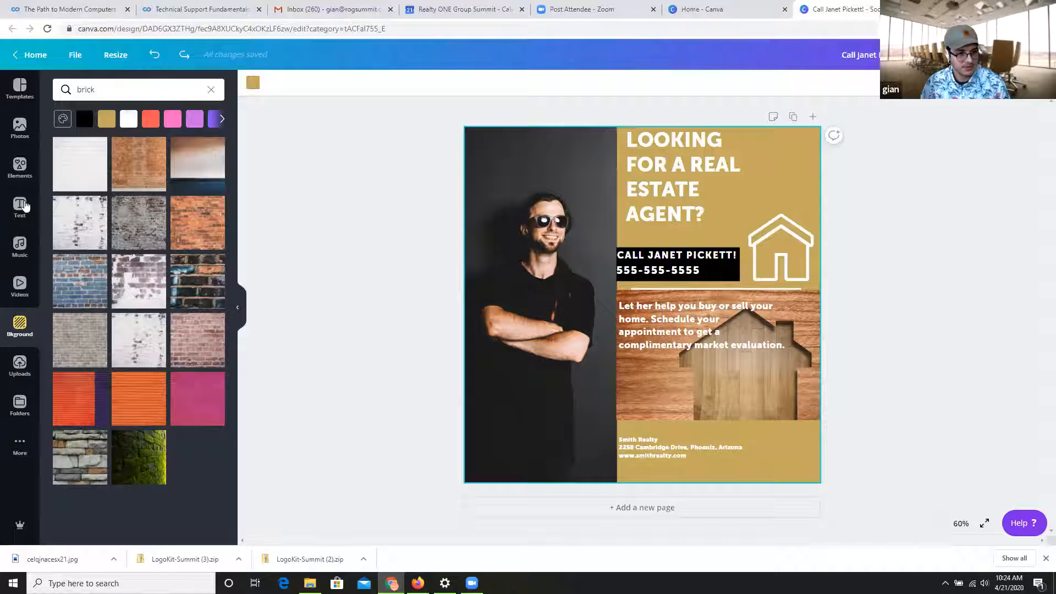
Search the elements library for "brick" and look through the brick graphics.
click(19, 166)
click(151, 85)
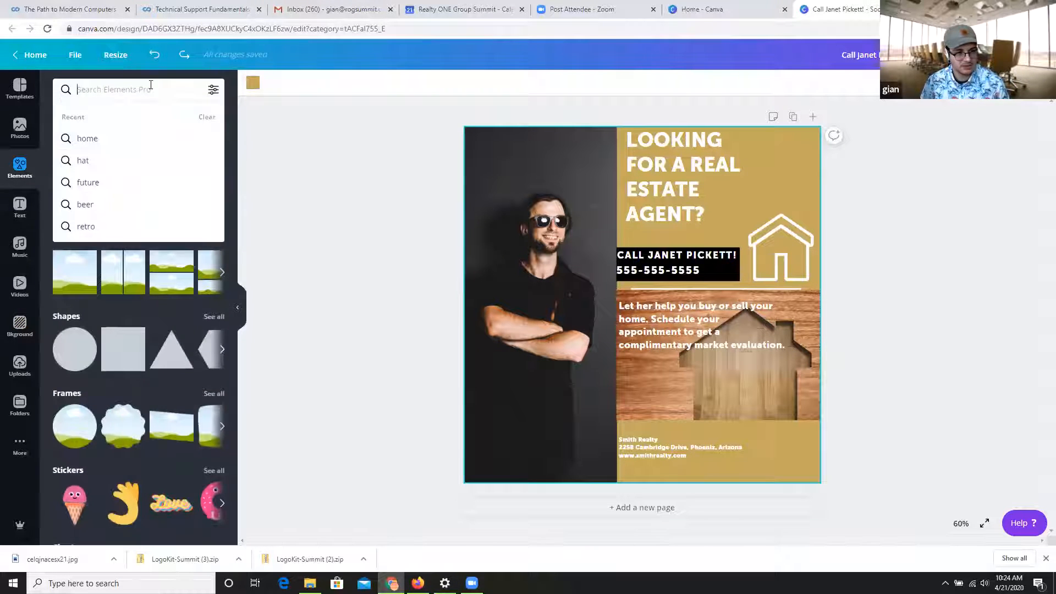
text(brick)
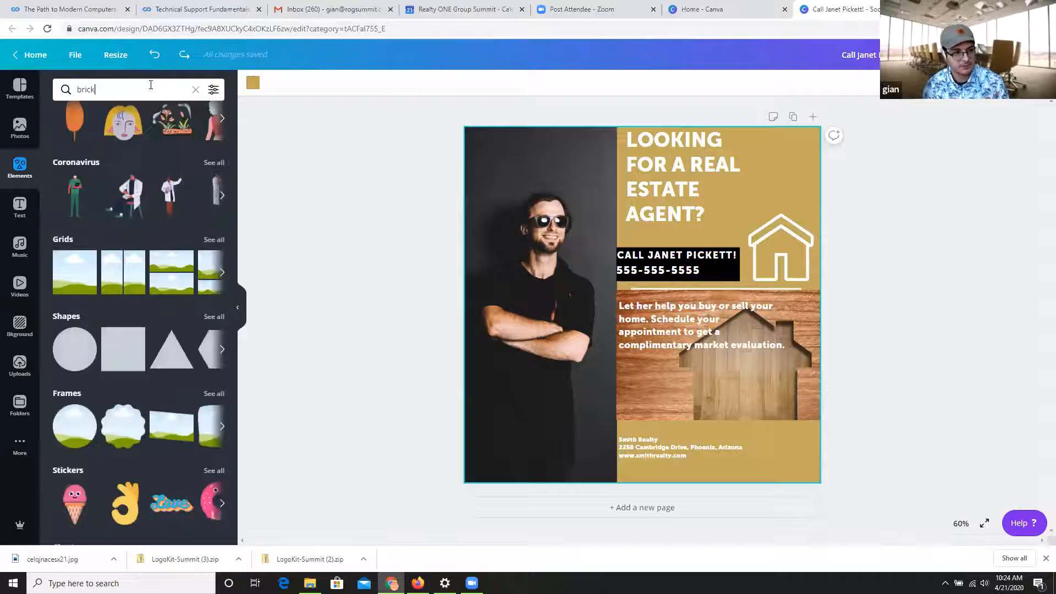
key(Return)
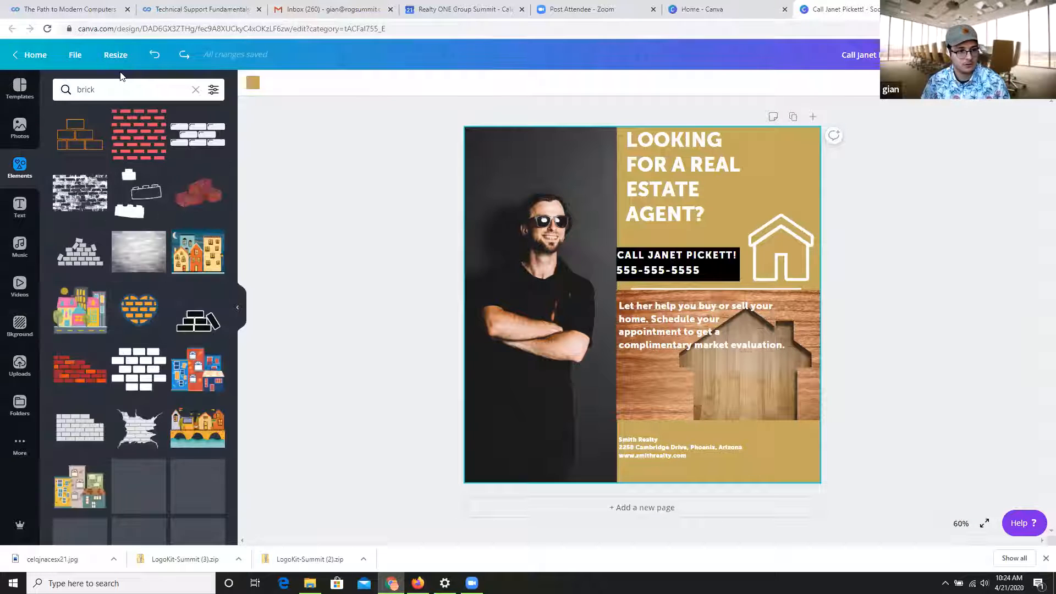
scroll(179, 298, down, 5)
scroll(179, 302, down, 10)
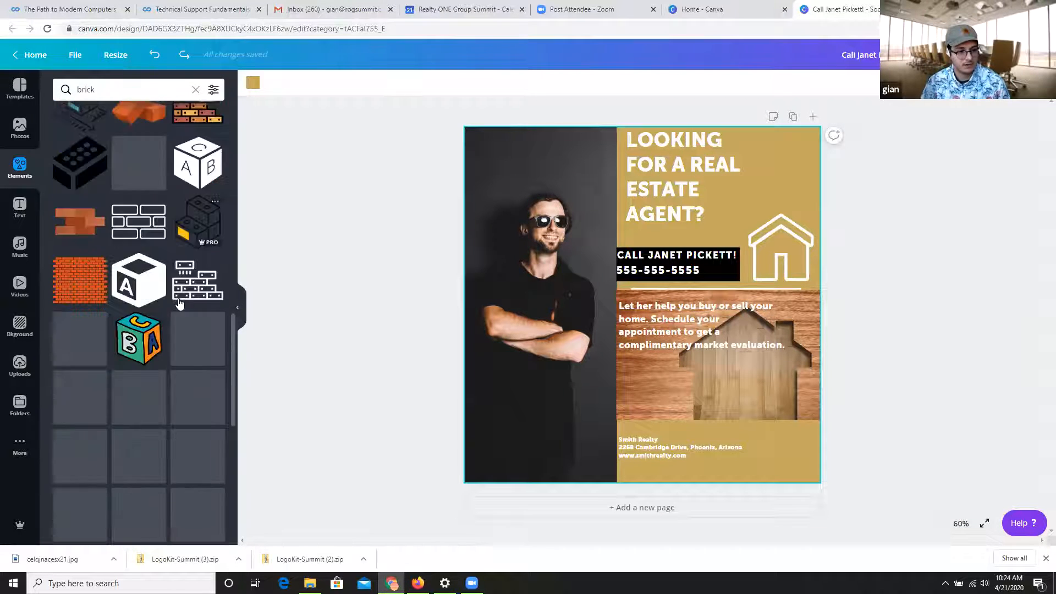
scroll(72, 218, down, 10)
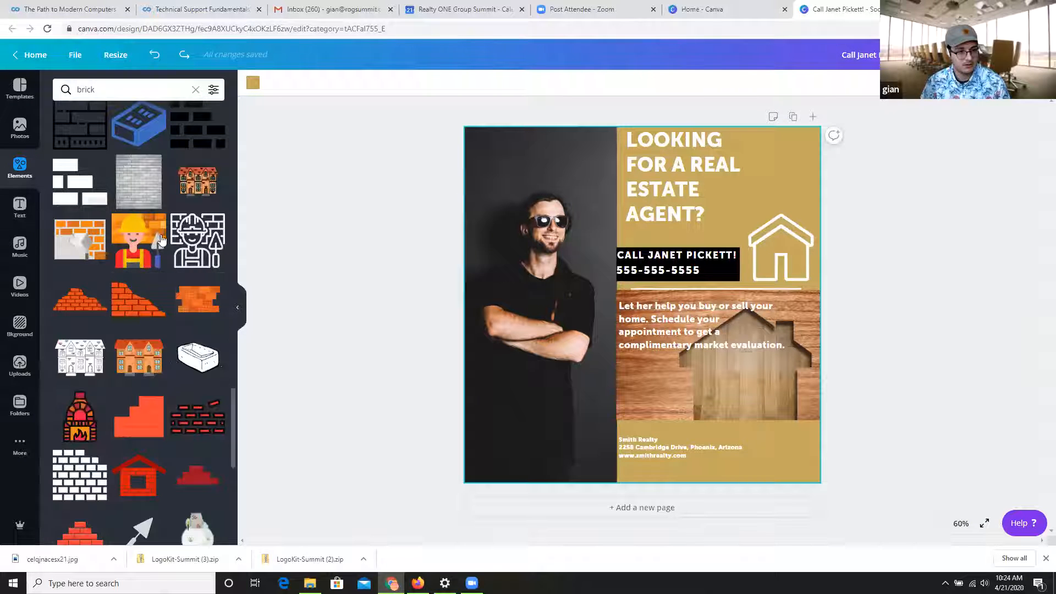
scroll(166, 248, down, 10)
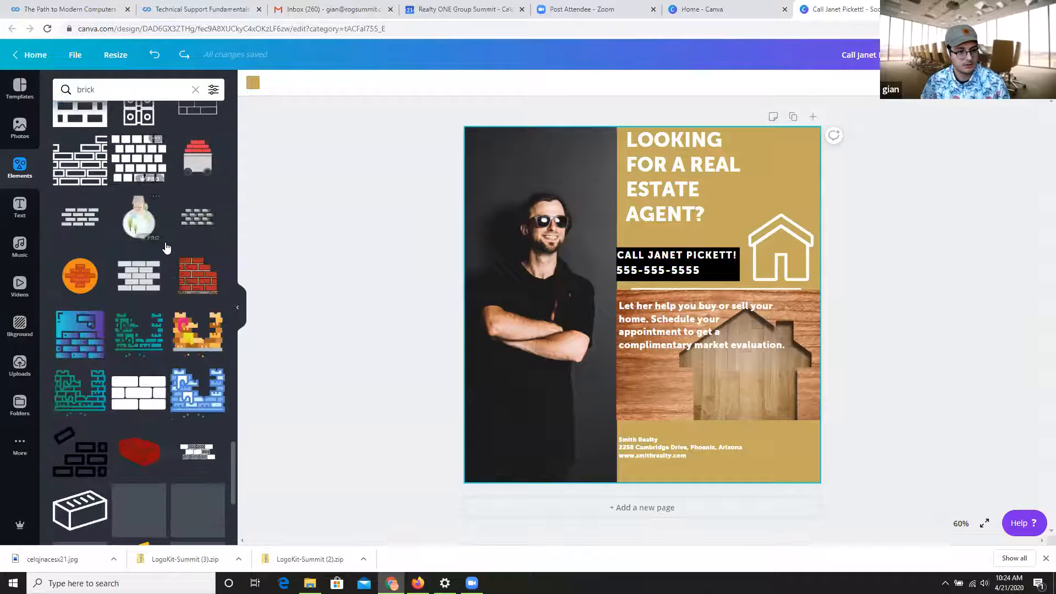
scroll(166, 249, down, 4)
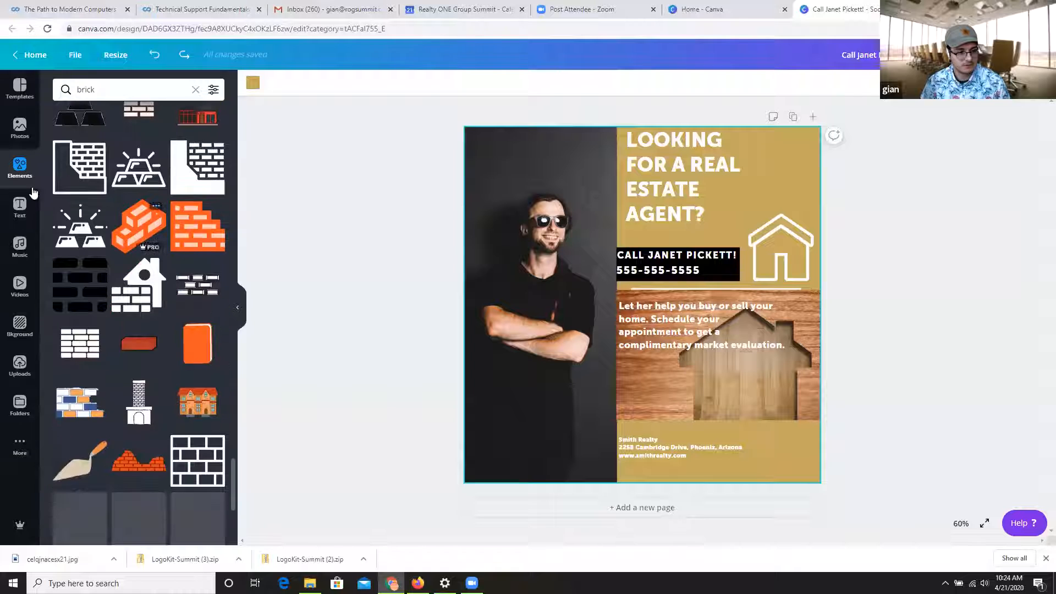
Return to the brick backgrounds, try the orange brick wall, and replace it with the dark gray brick wall as the design's background.
click(37, 314)
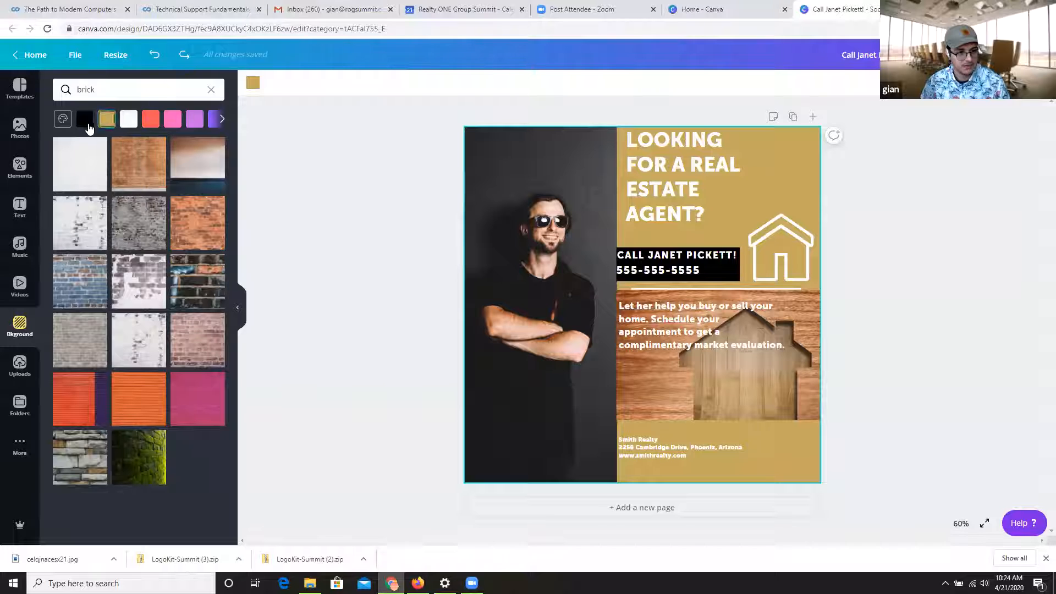
click(88, 126)
click(196, 237)
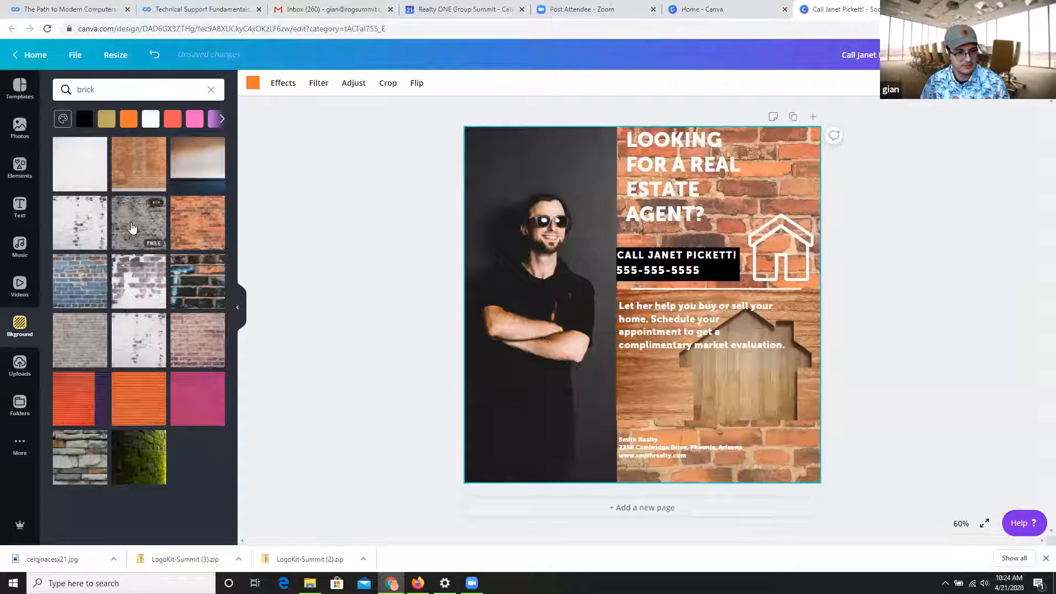
click(132, 227)
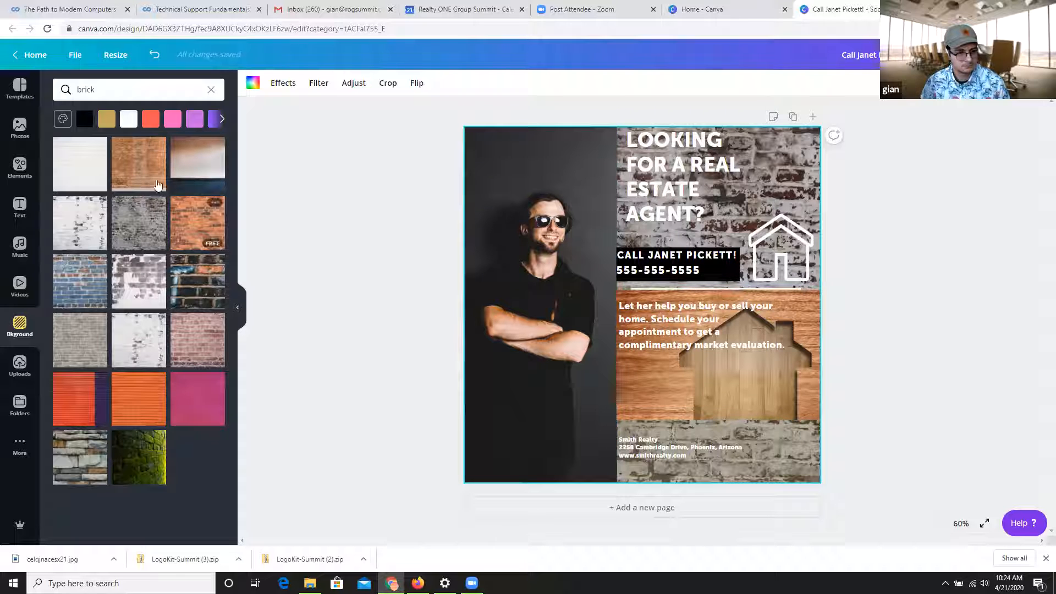
Try the white brick wall as the background, with the headline moved slightly down and recolored black.
click(82, 181)
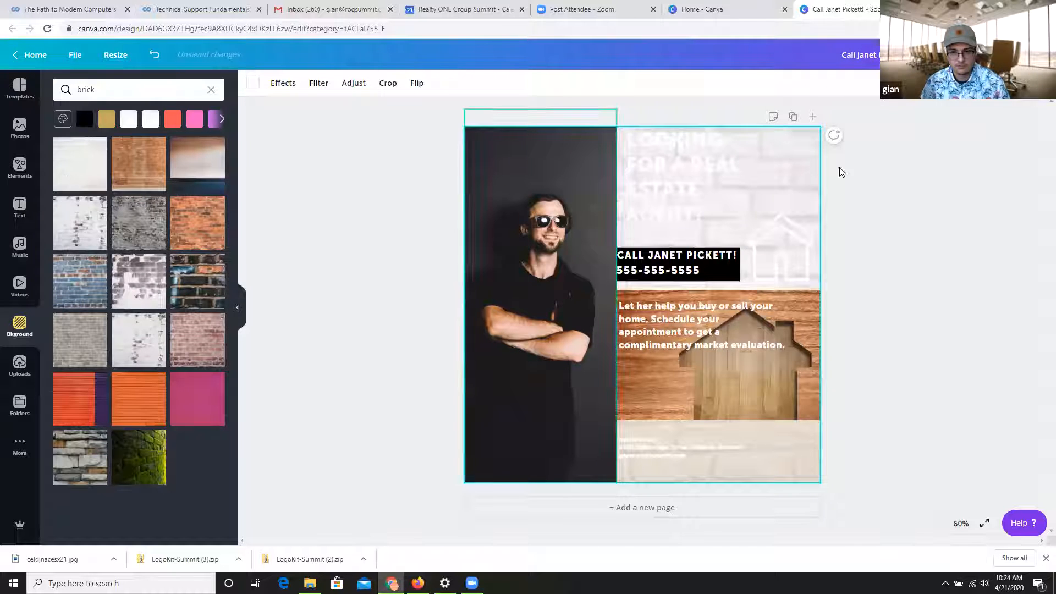
click(723, 177)
drag(700, 198, 700, 210)
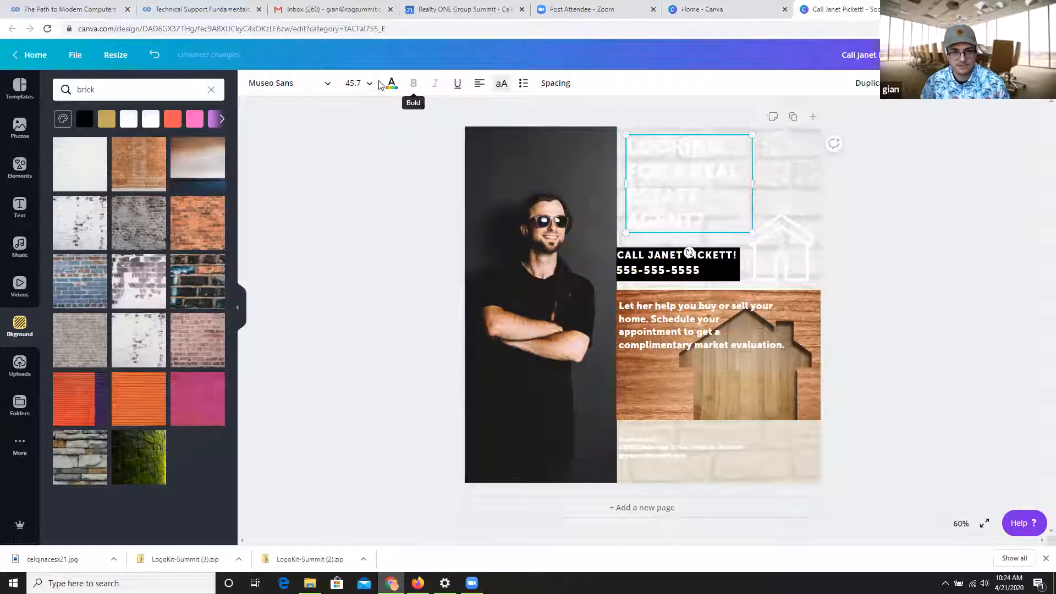
click(391, 87)
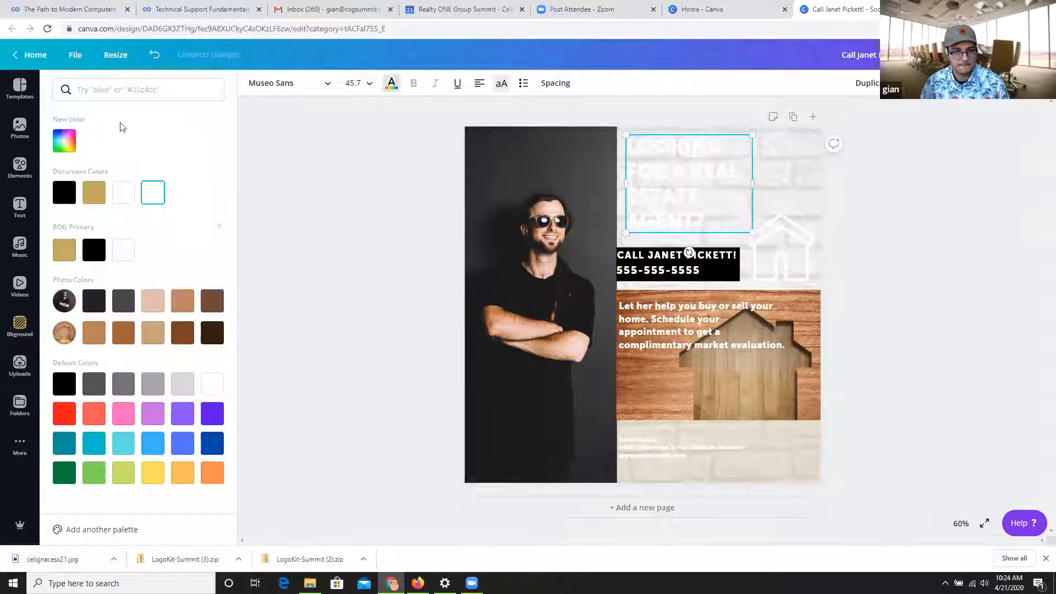
click(65, 193)
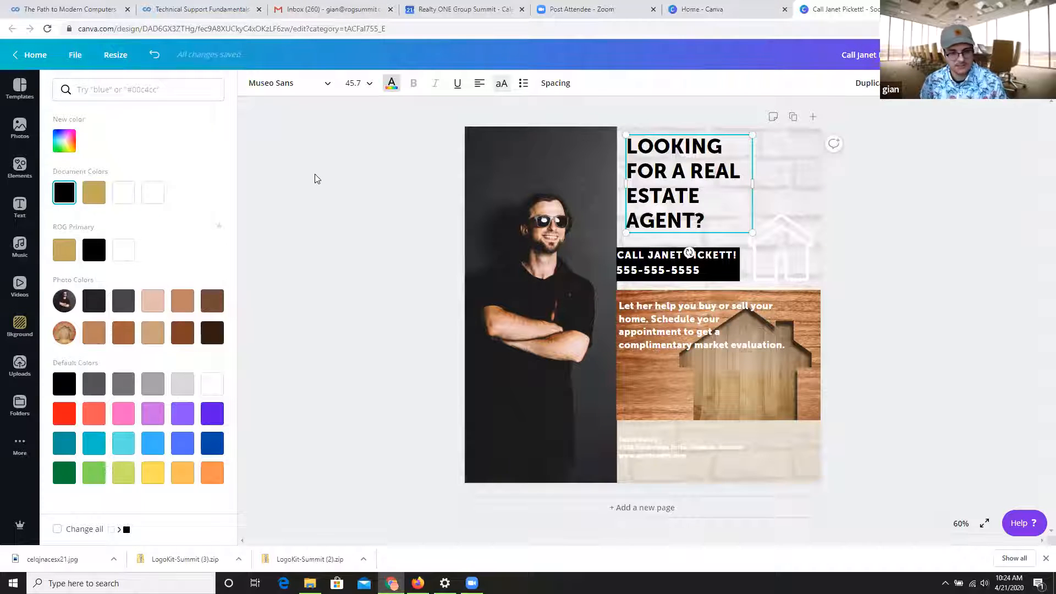
Undo the headline changes and the brick background trials back to the solid gold background.
key(ctrl+z)
key(ctrl+z)
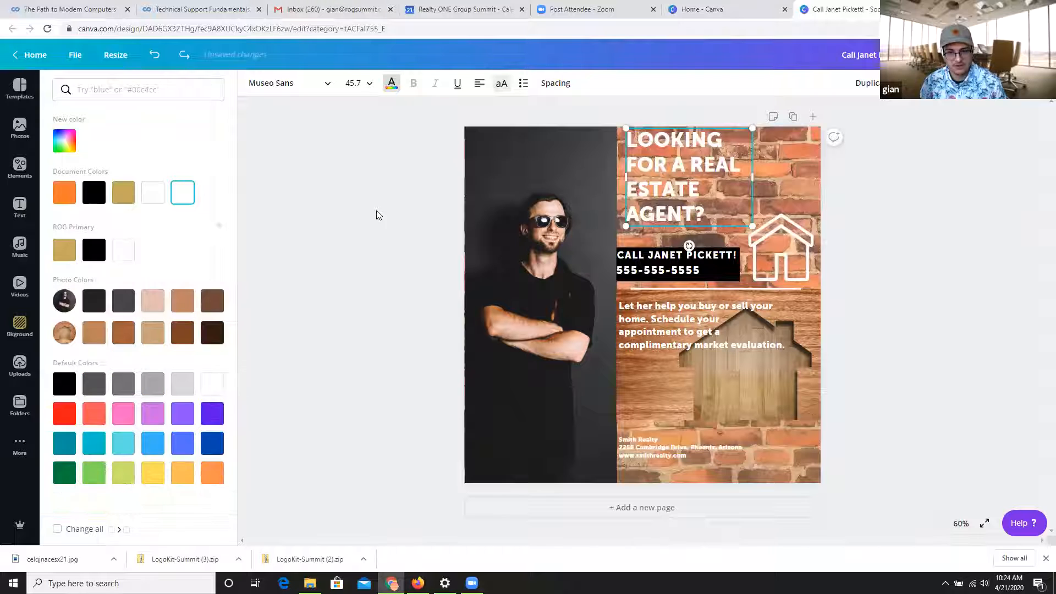
key(ctrl+z)
key(ctrl+z)
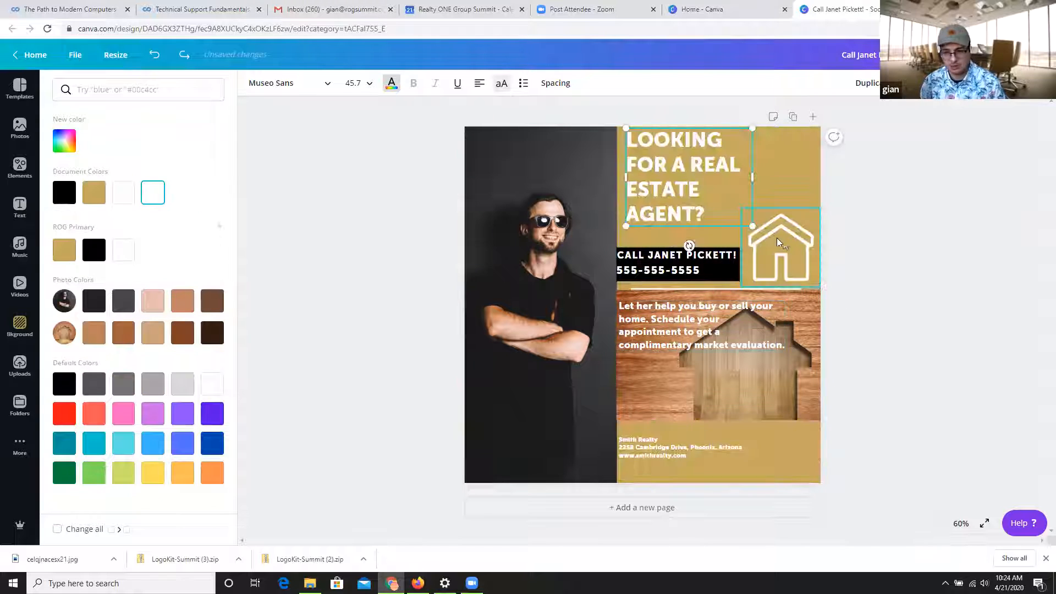
Search the backgrounds for "wood".
click(20, 325)
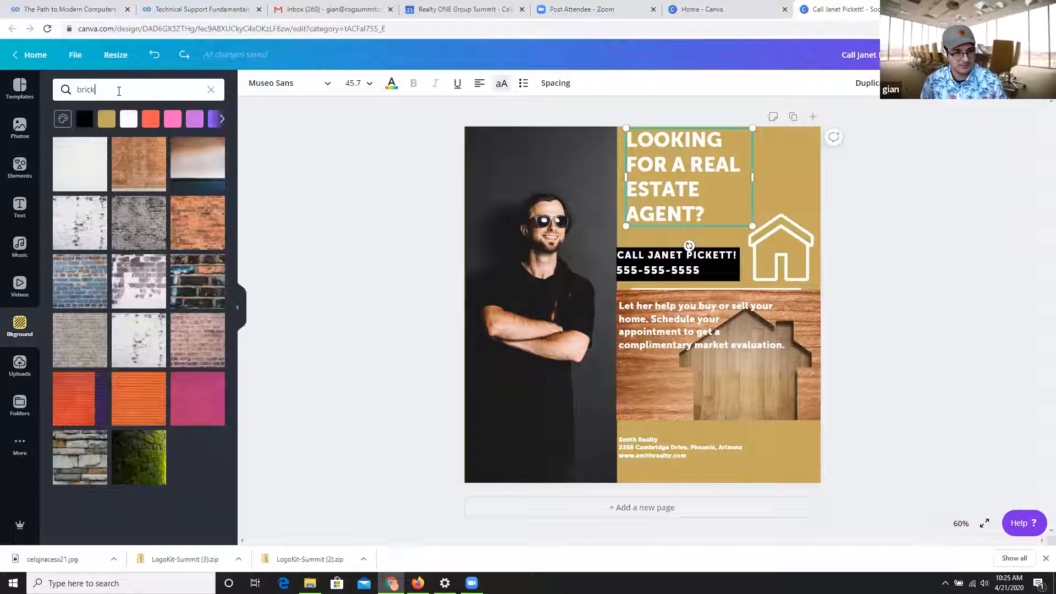
text(woof)
key(Return)
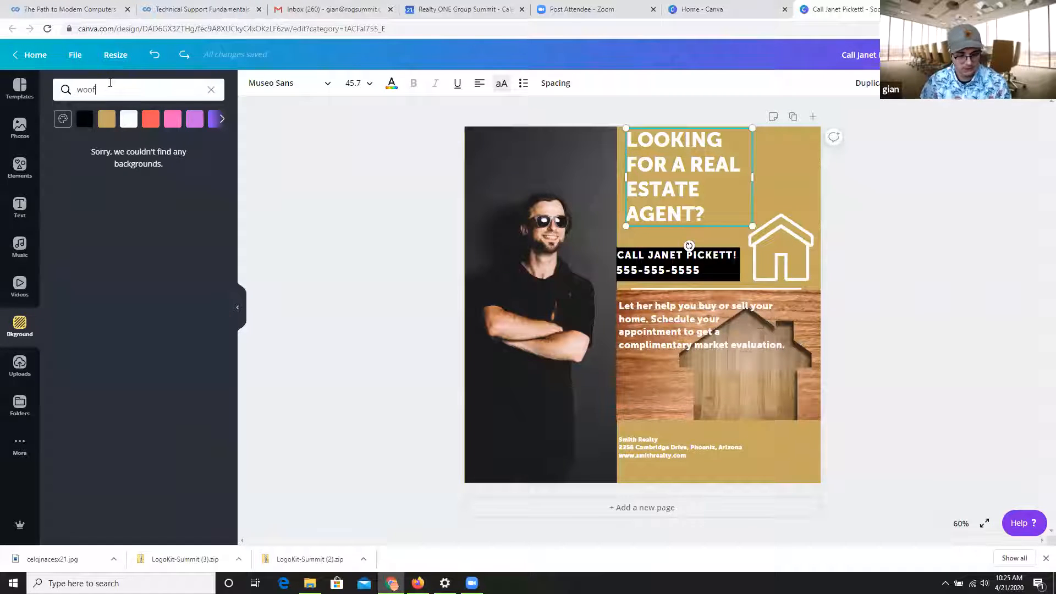
key(BackSpace)
text(d)
key(Return)
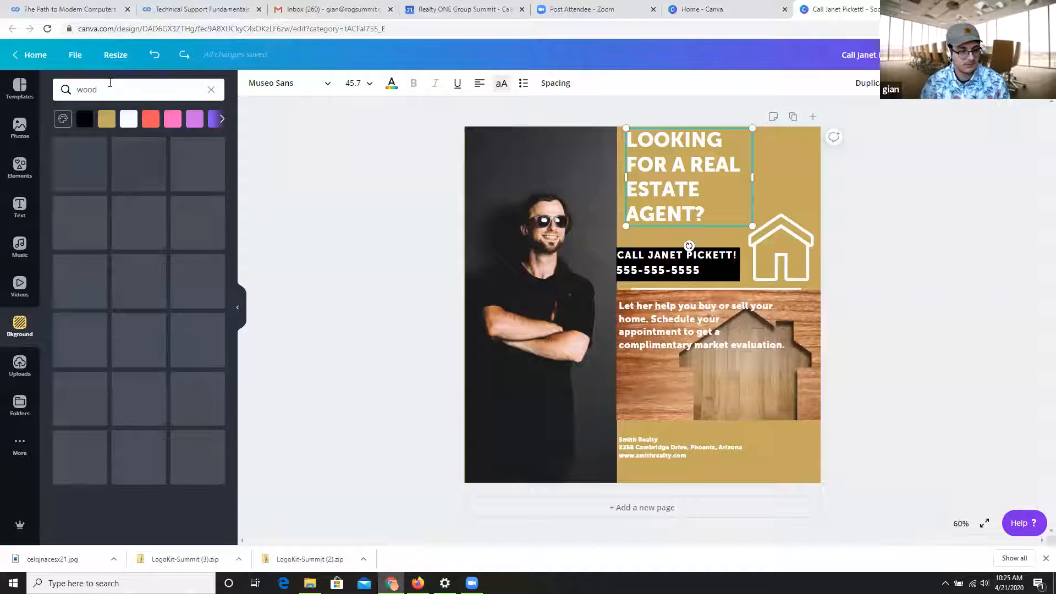
Try the light wood planks and replace them with the dark brown wood planks as the design's background.
scroll(205, 372, down, 6)
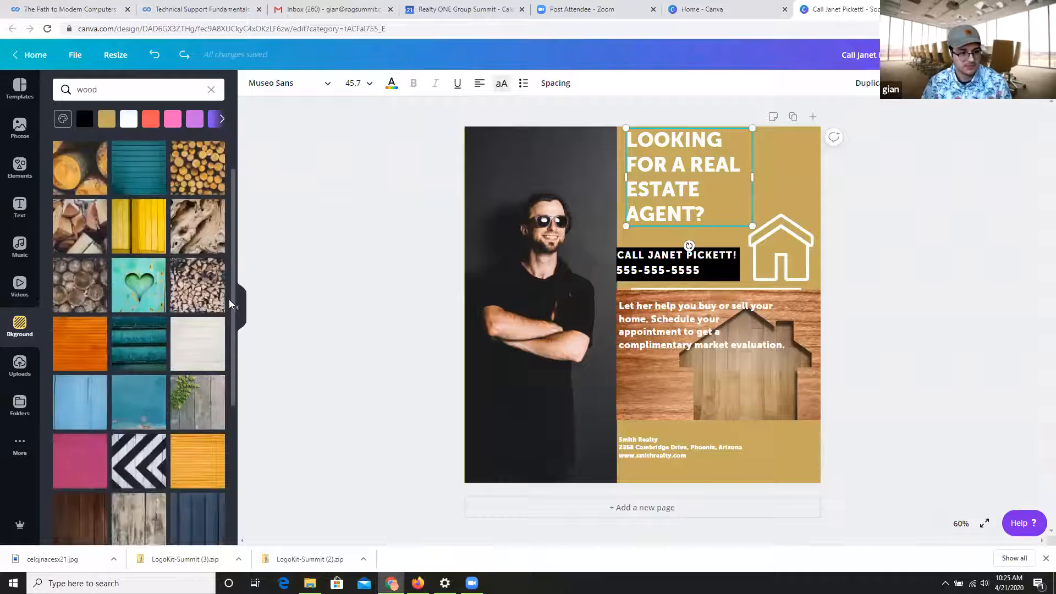
scroll(165, 377, down, 2)
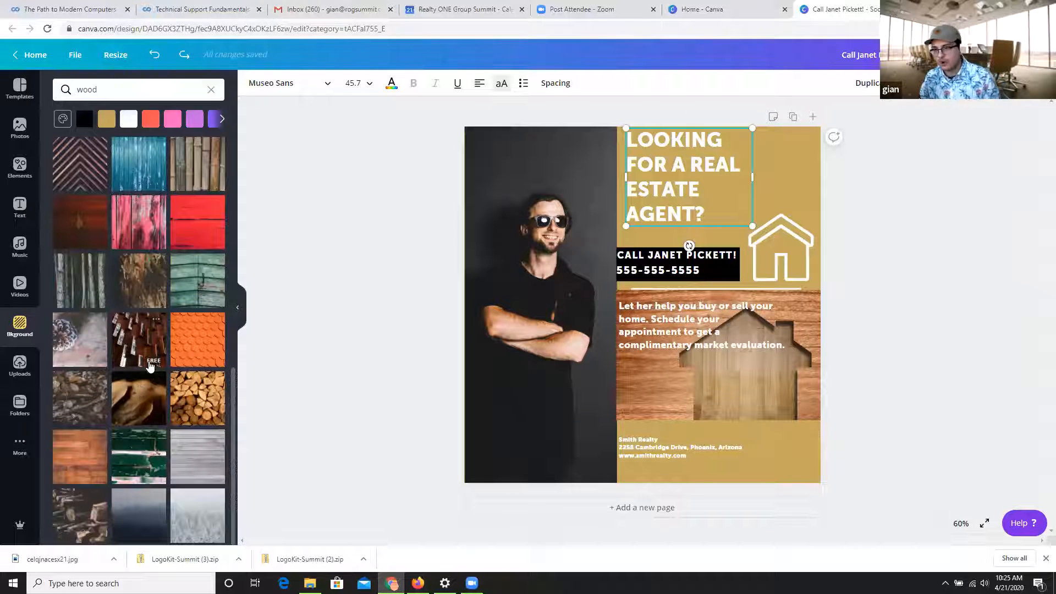
scroll(170, 303, up, 4)
click(78, 282)
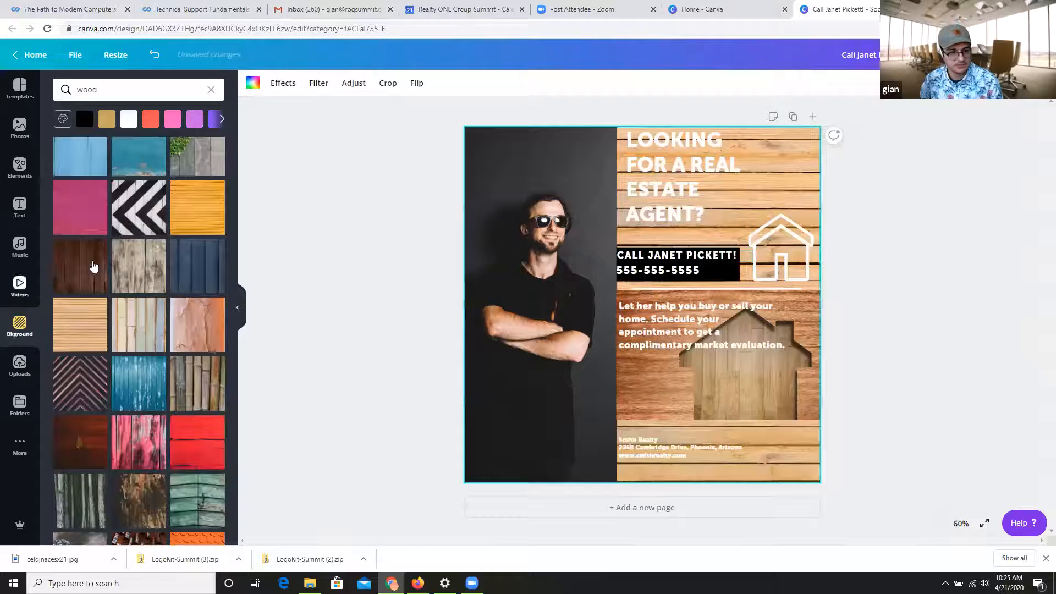
click(60, 273)
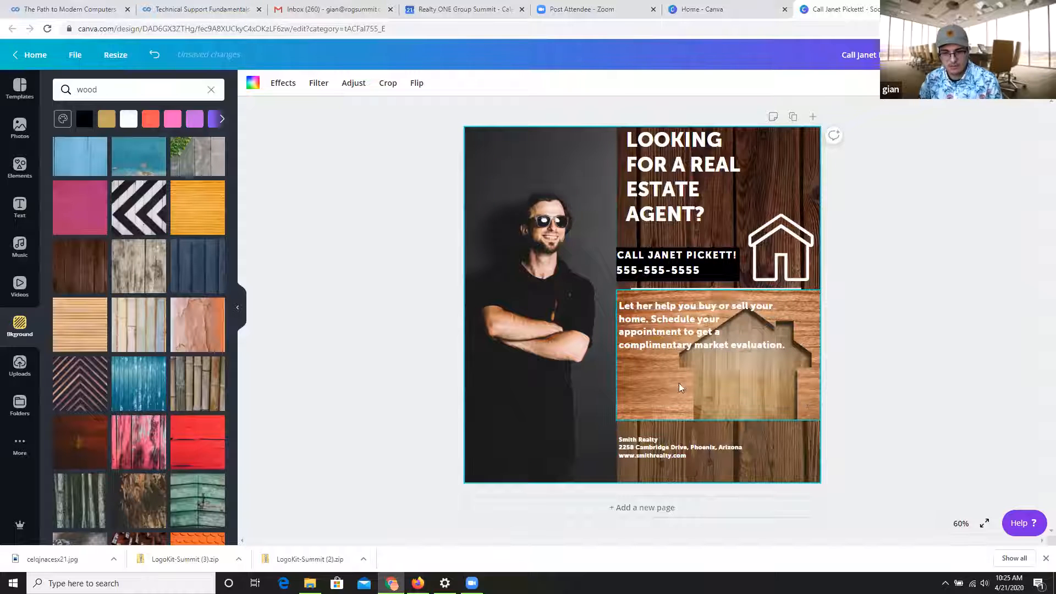
Search the photo library for "brick" and look through the photos for a replacement for the wooden house picture.
click(709, 382)
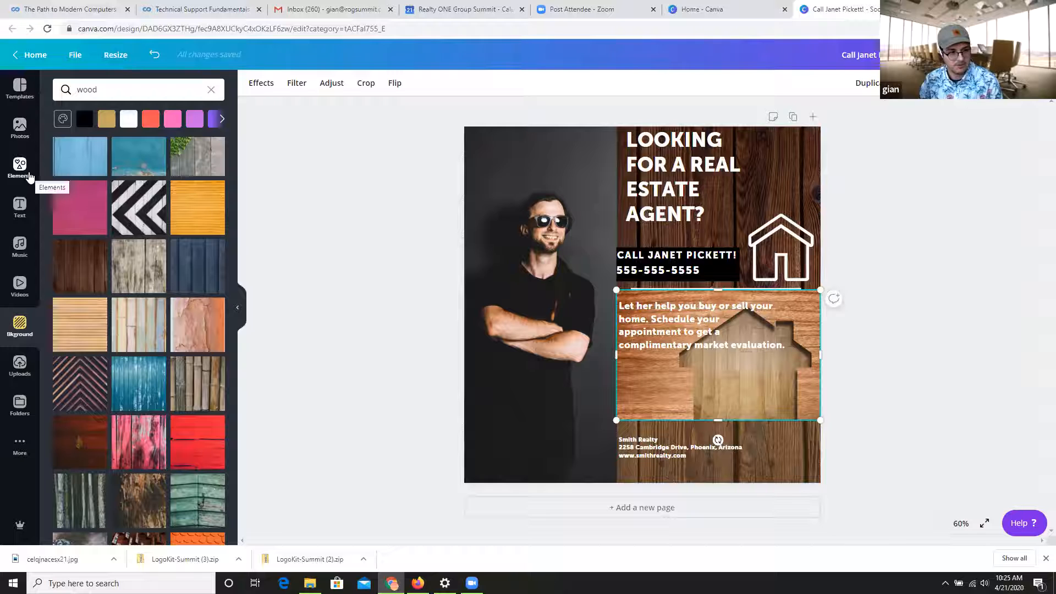
click(20, 127)
click(171, 89)
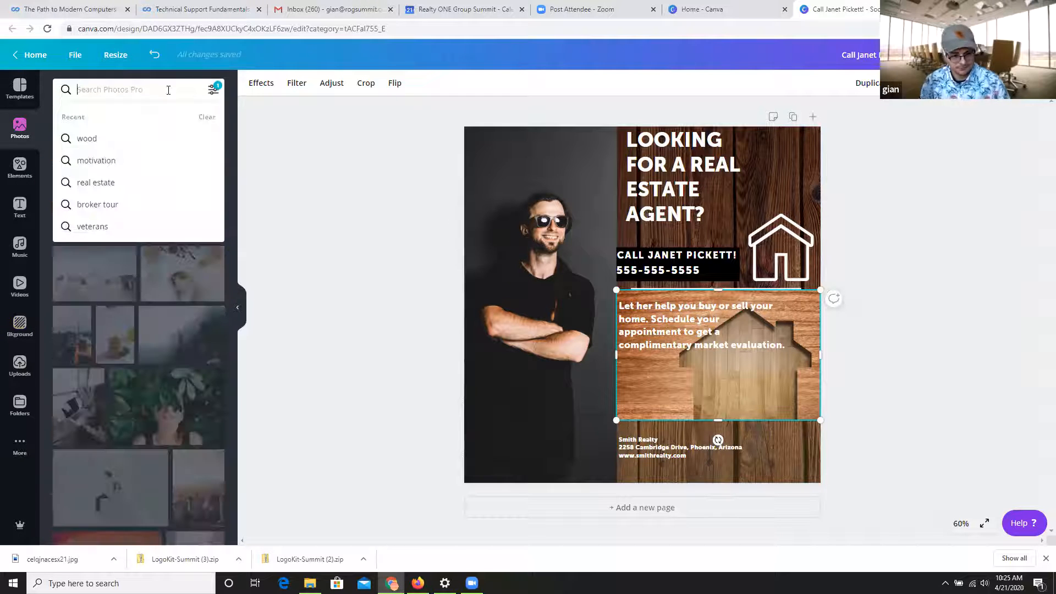
text(brick)
key(Return)
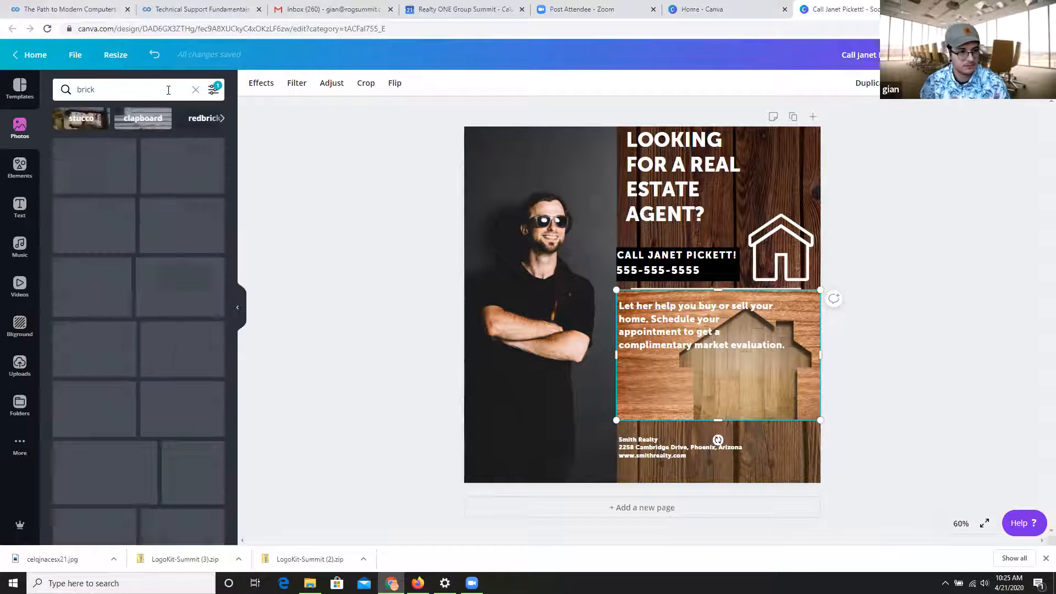
scroll(171, 343, down, 15)
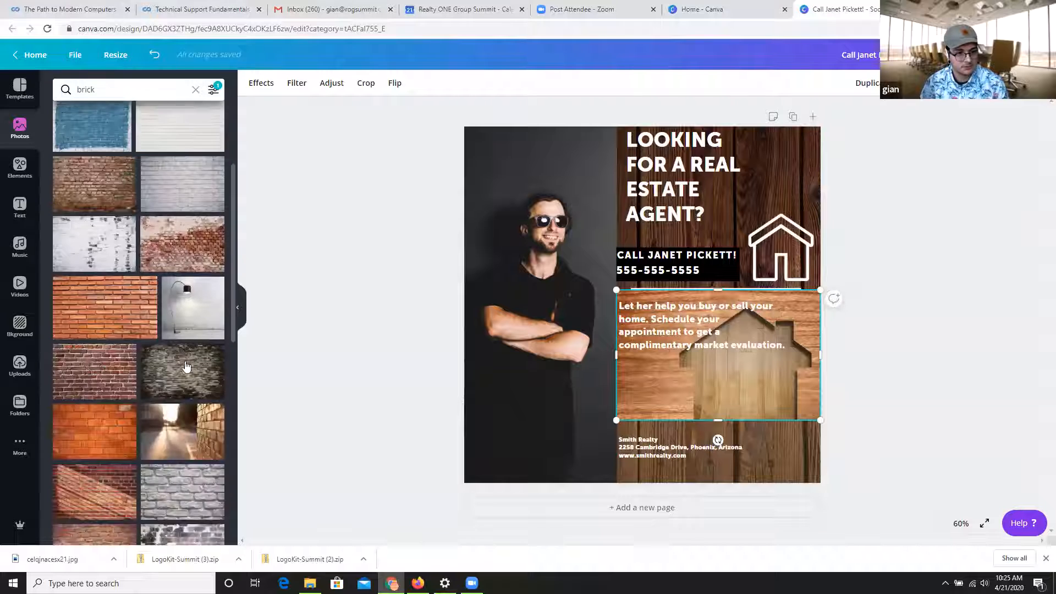
scroll(187, 366, down, 10)
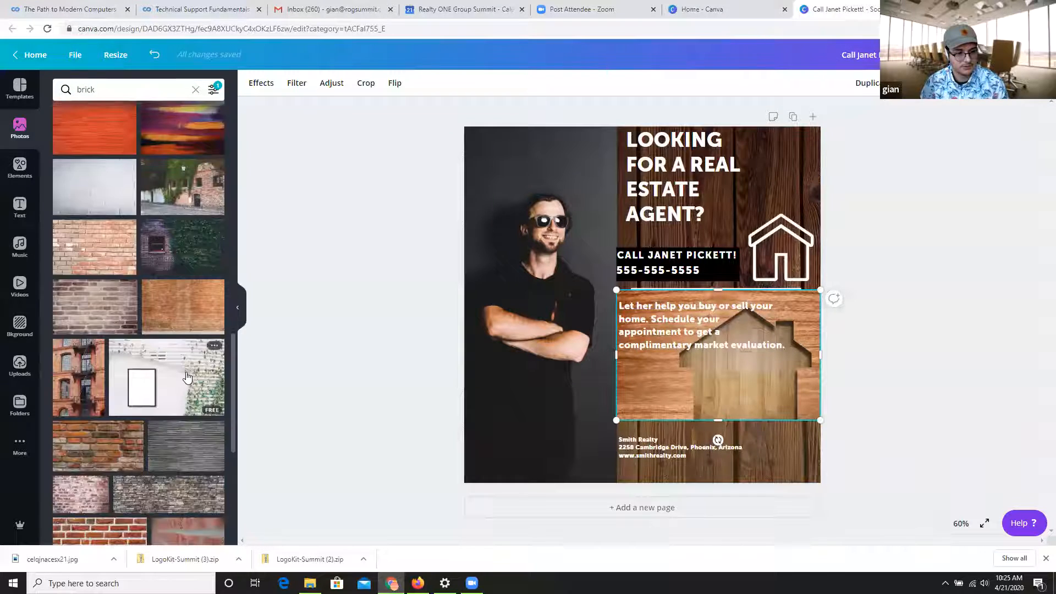
scroll(192, 166, up, 10)
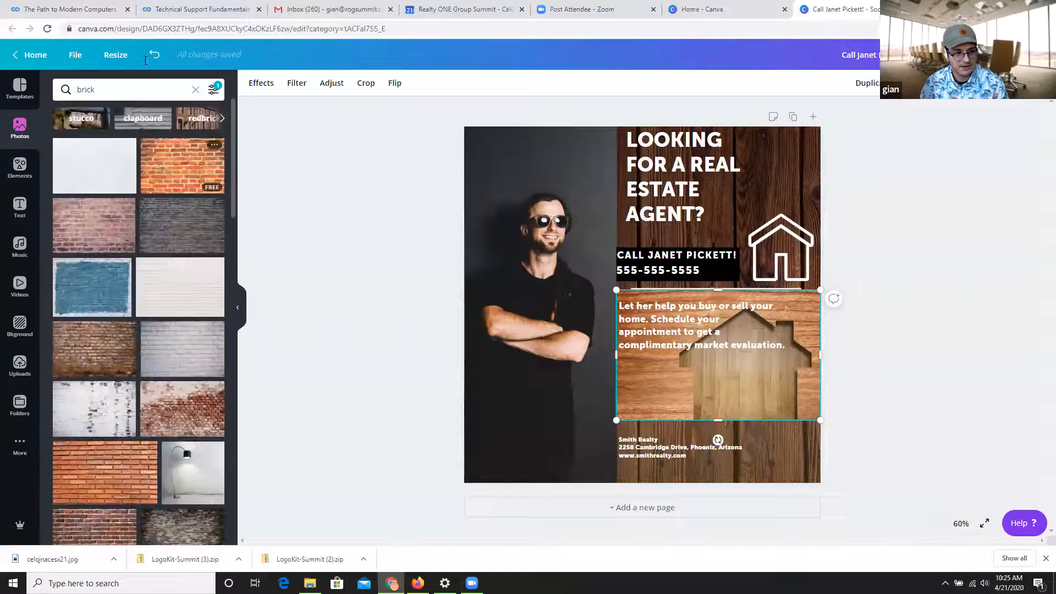
Search the photos for "home" and replace the wooden house picture with the HOME doormat photo, moved slightly up.
click(130, 96)
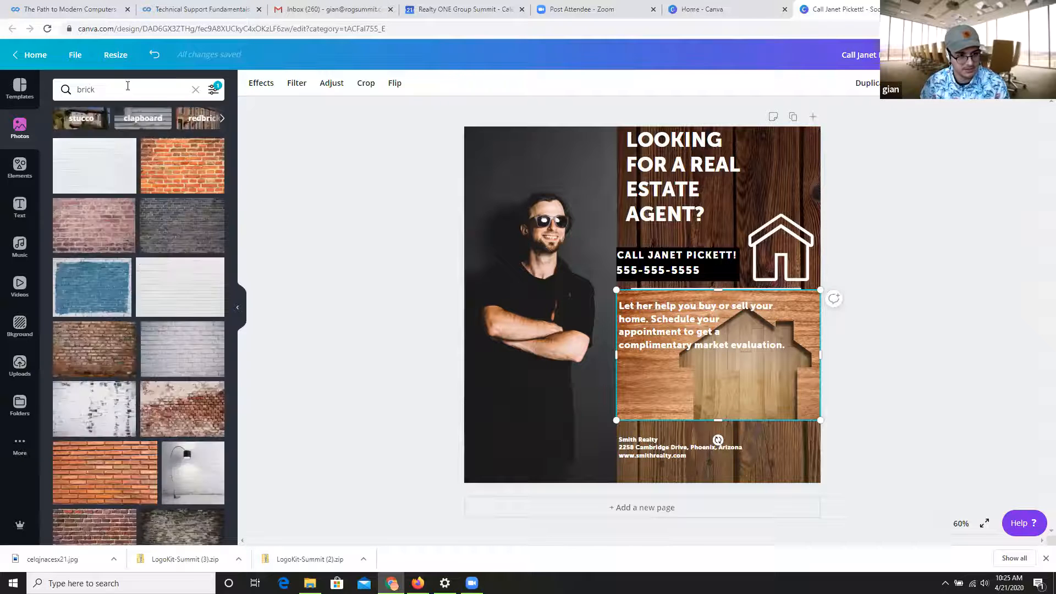
click(128, 87)
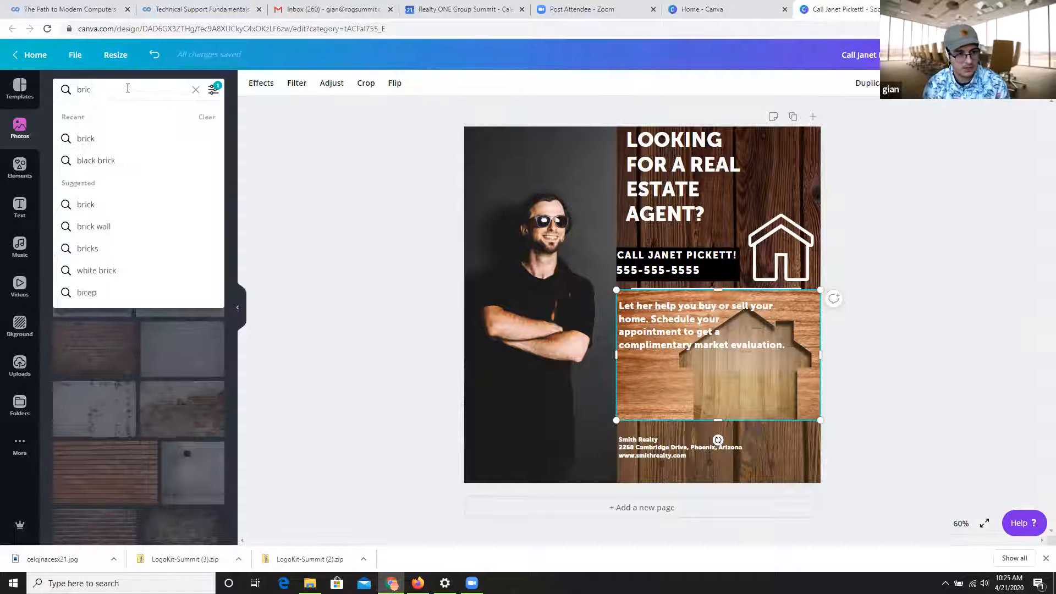
key(BackSpace)
key(BackSpace)
key(BackSpace)
key(BackSpace)
text(home)
key(Return)
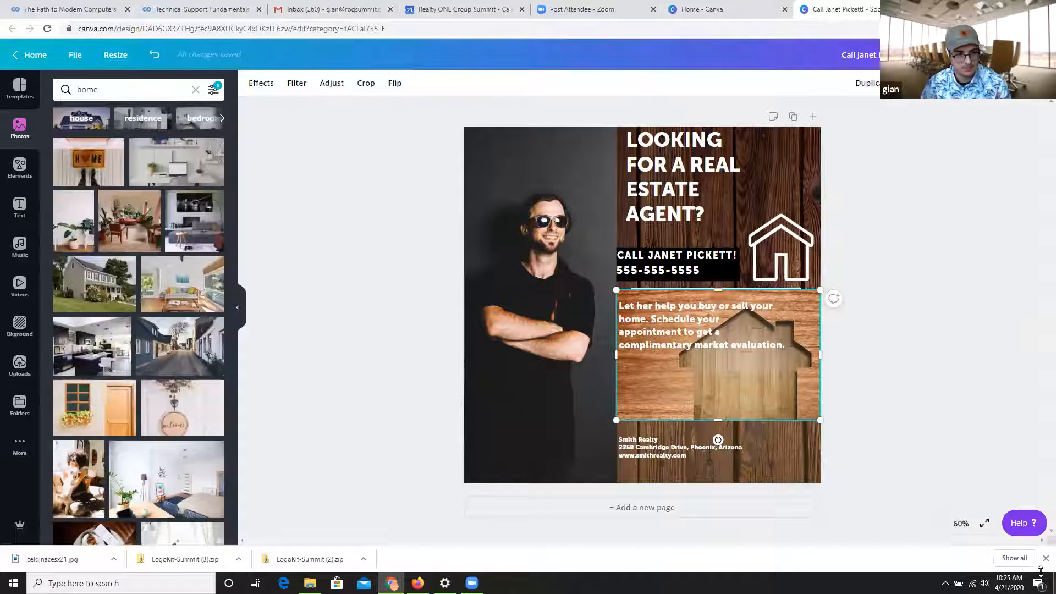
drag(70, 175, 784, 421)
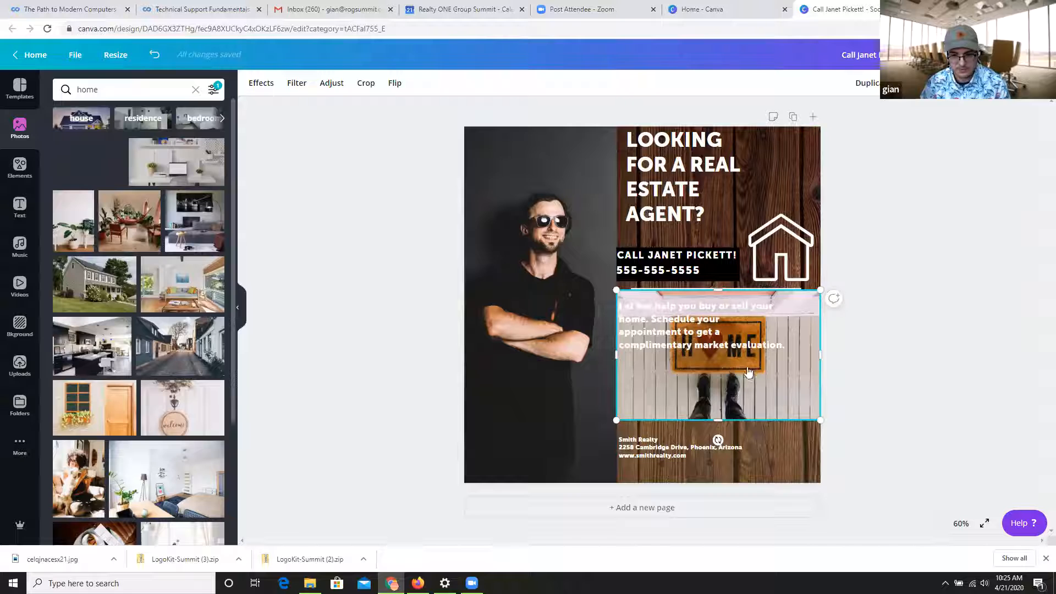
drag(749, 372, 751, 402)
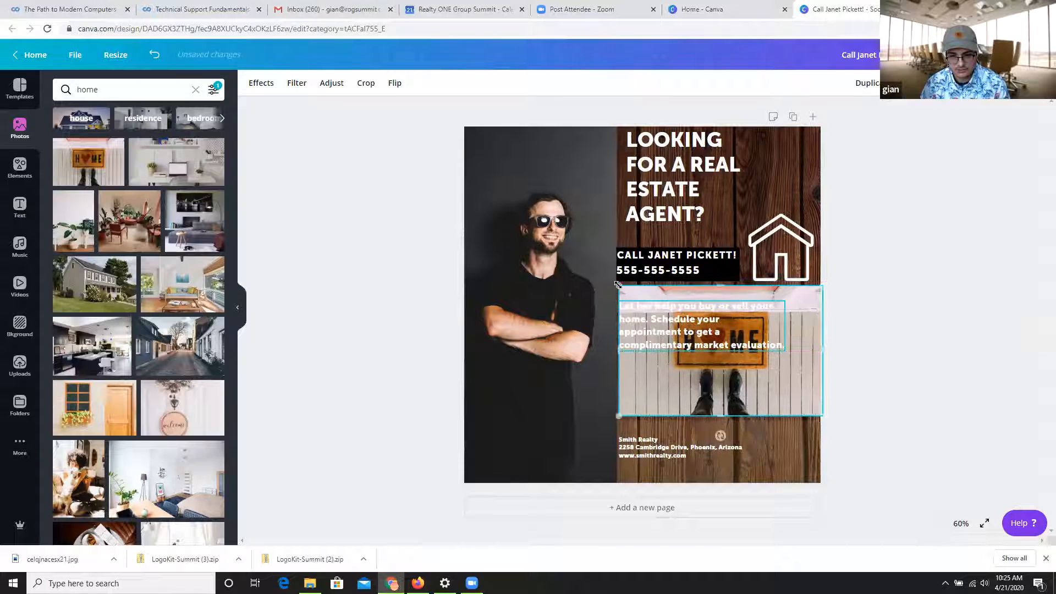
Try the gray photo with HOME lettering in place of the doormat photo, with the paragraph text moved above the letters.
drag(668, 351, 666, 404)
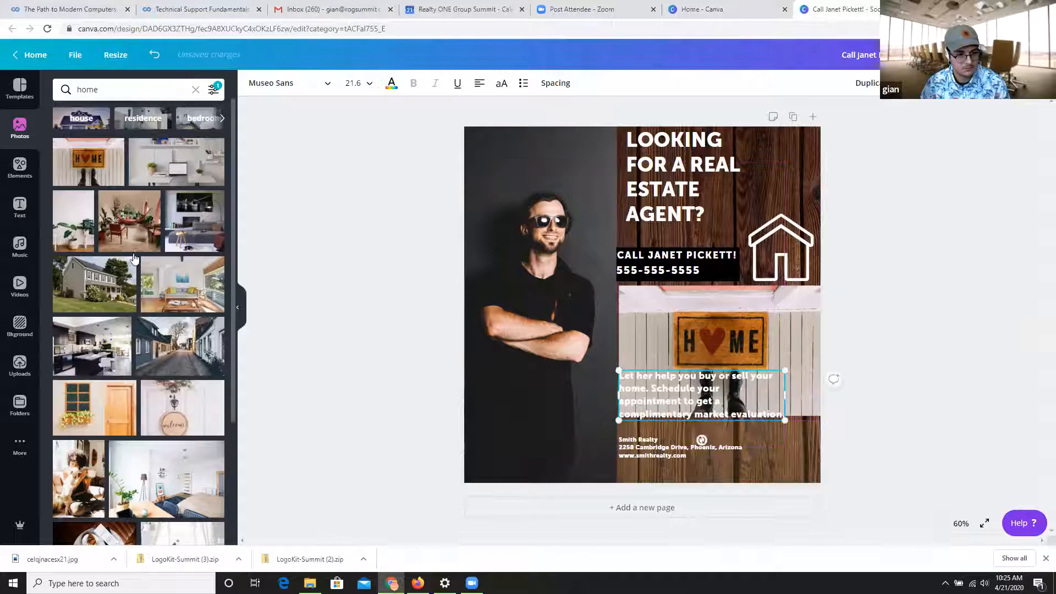
scroll(165, 280, down, 6)
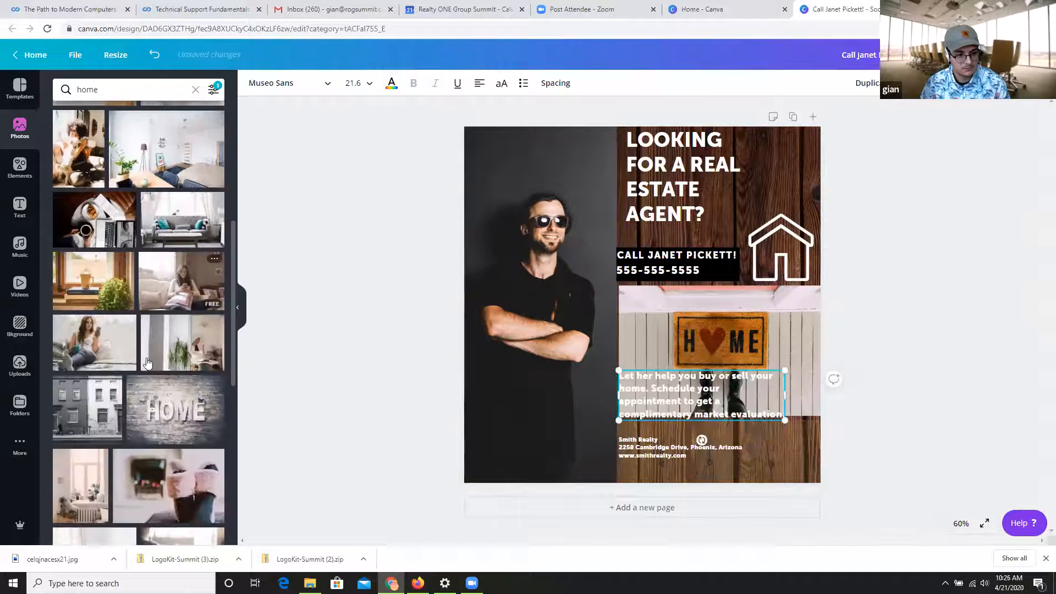
scroll(149, 363, down, 1)
drag(165, 358, 715, 352)
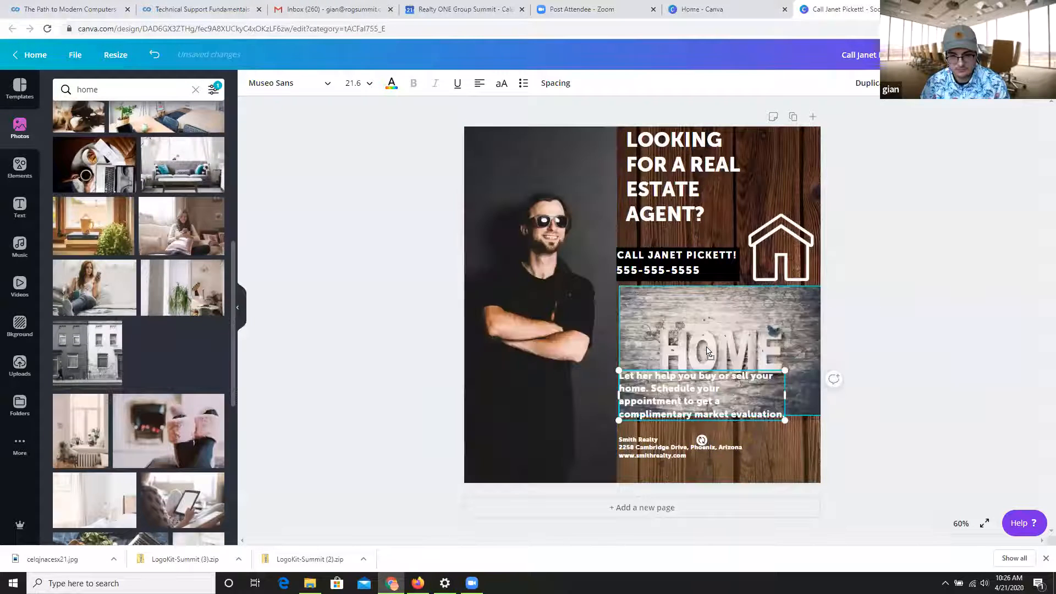
drag(686, 389, 698, 309)
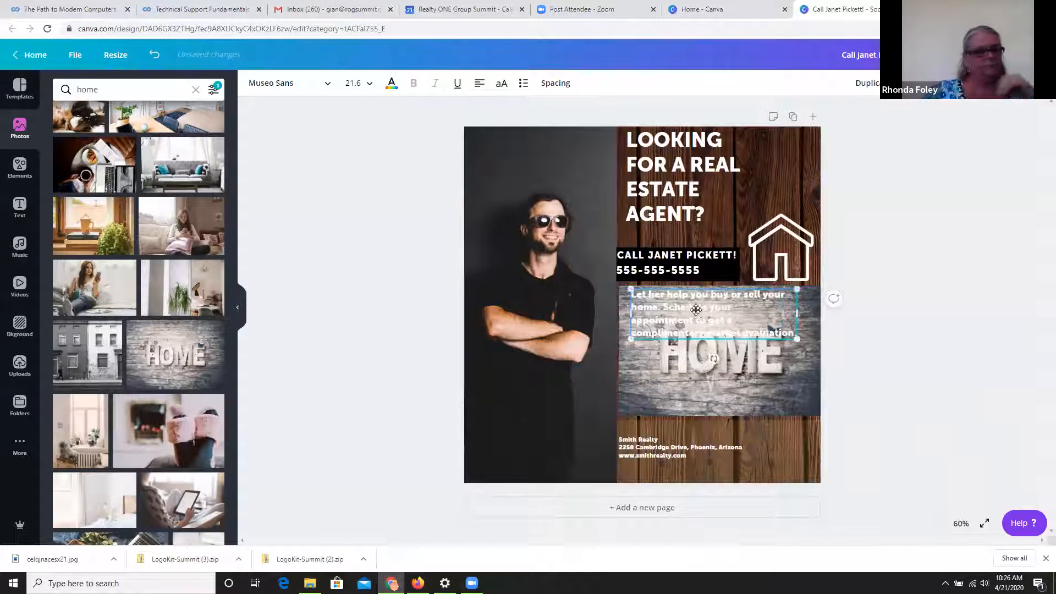
Try black on the paragraph text over the HOME lettering photo and return its color to white.
click(392, 84)
click(64, 192)
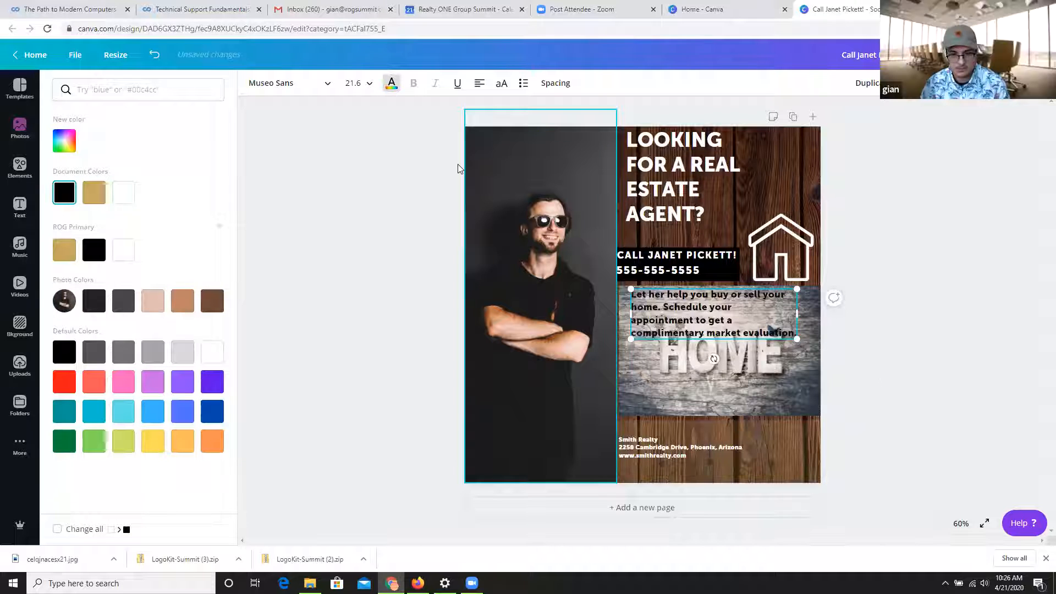
click(392, 86)
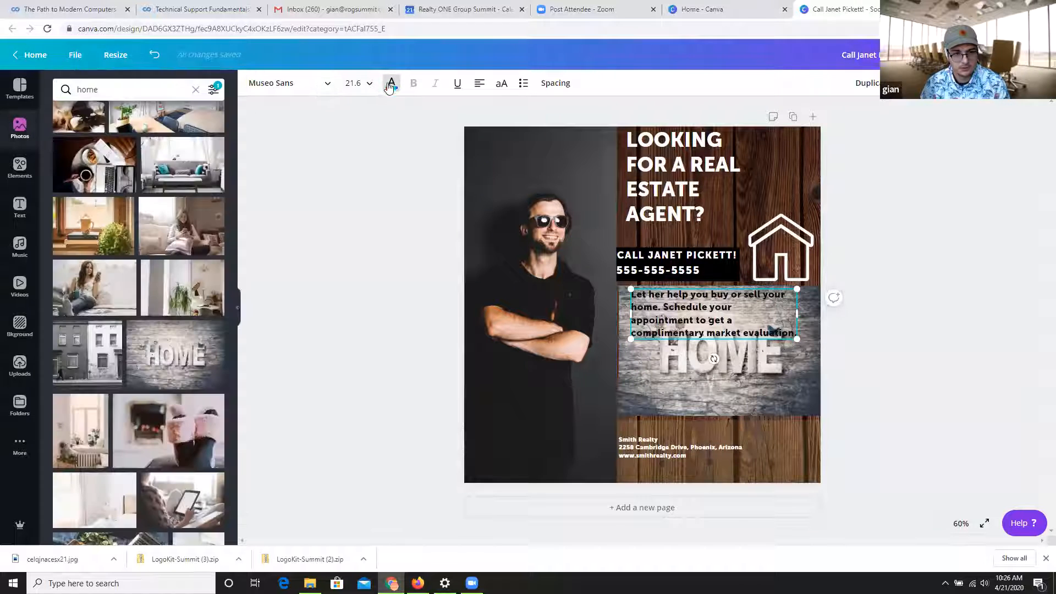
click(392, 85)
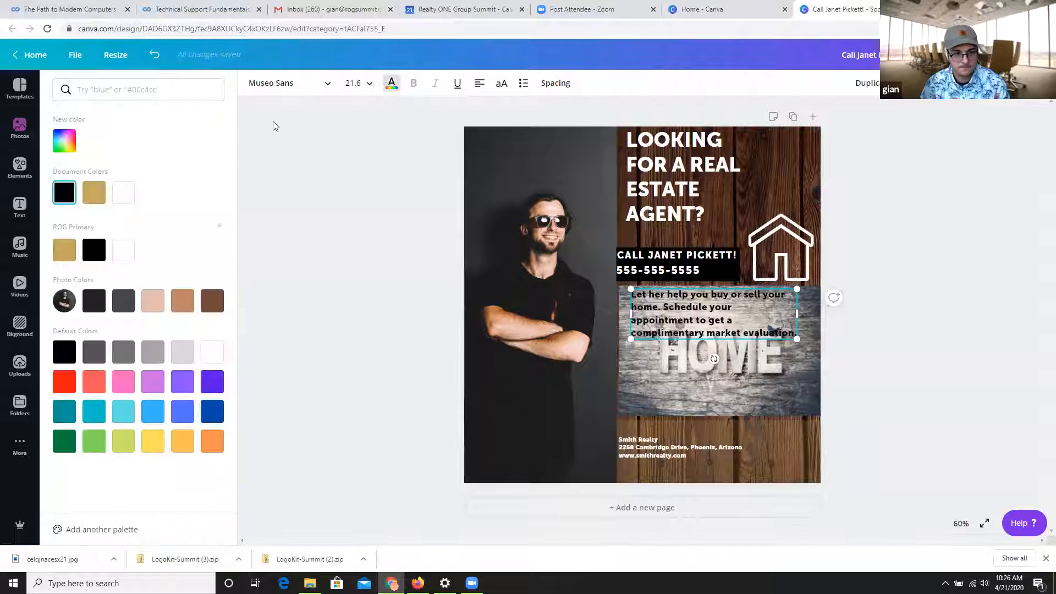
click(122, 194)
click(813, 428)
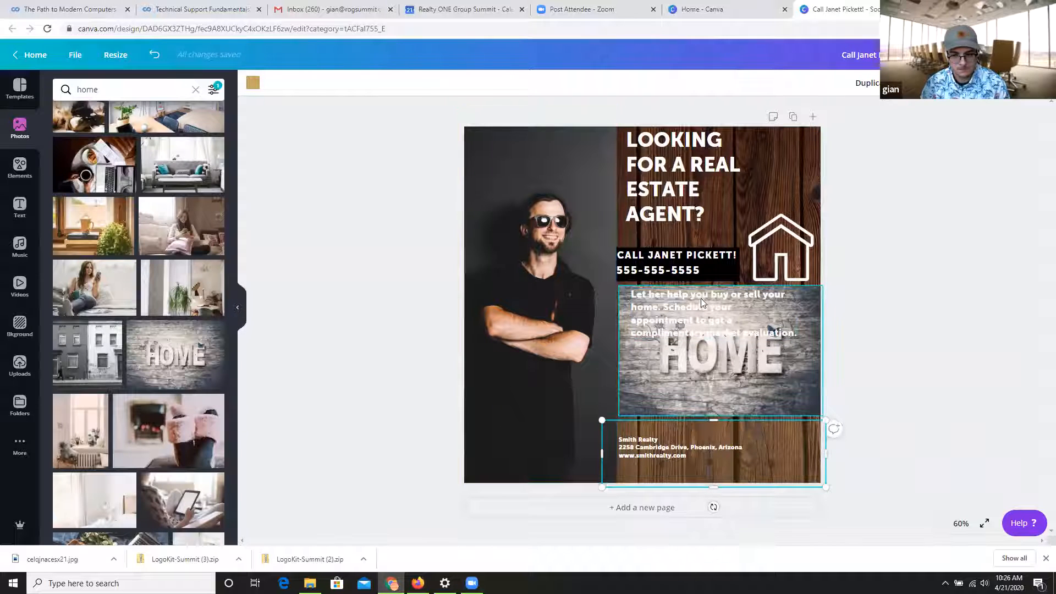
Undo the paragraph's color changes and moves and the photo swap, back to the HOME doormat photo.
key(ctrl+z)
key(ctrl+z)
key(ctrl+z)
key(ctrl+z)
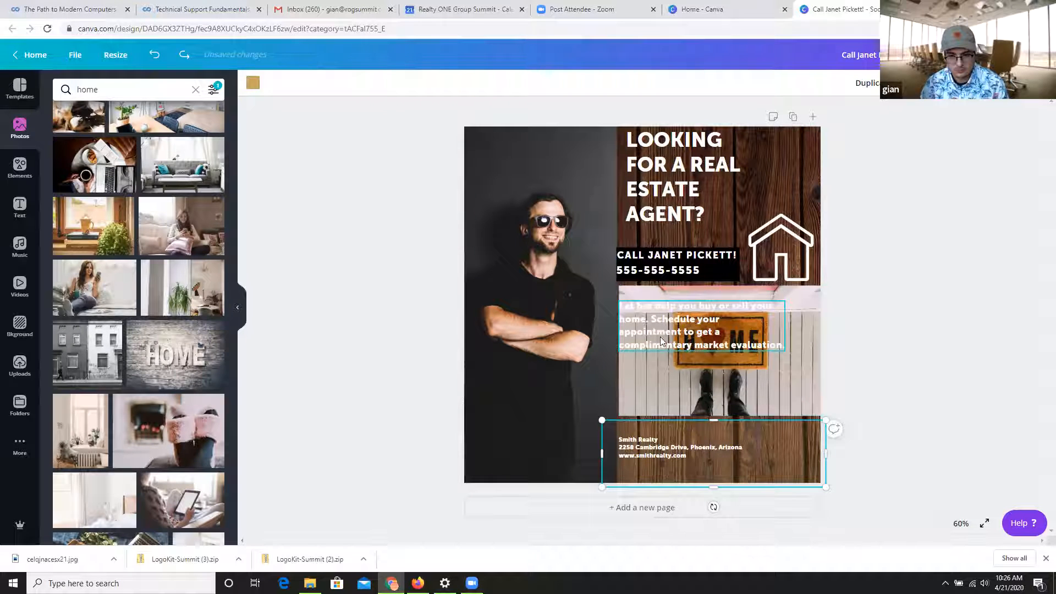
Move the paragraph text up to the upper edge of the doormat photo and look further through the home photos.
drag(659, 334, 660, 309)
scroll(213, 357, down, 10)
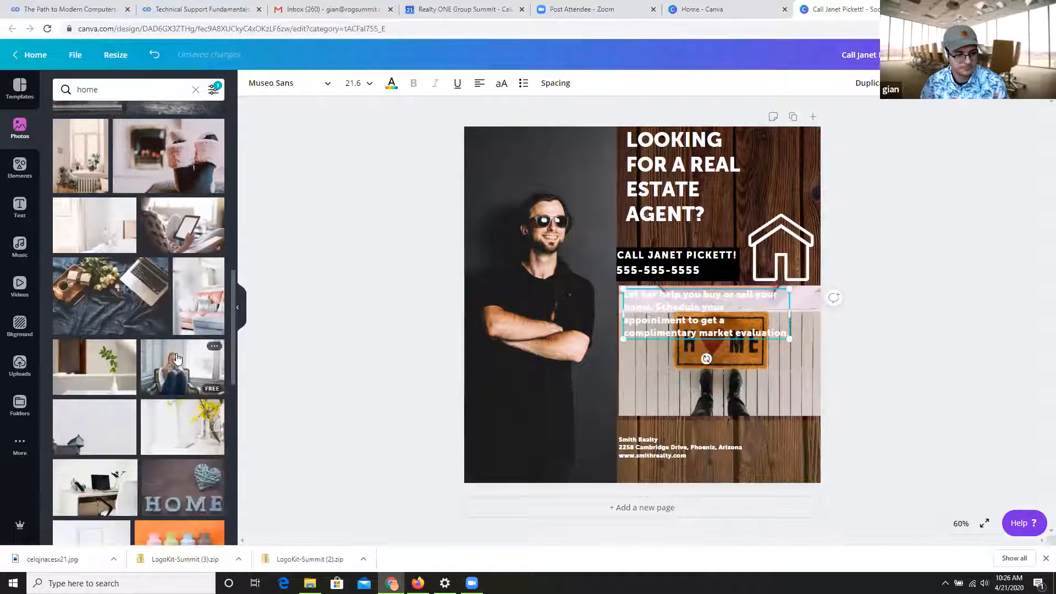
scroll(220, 275, down, 5)
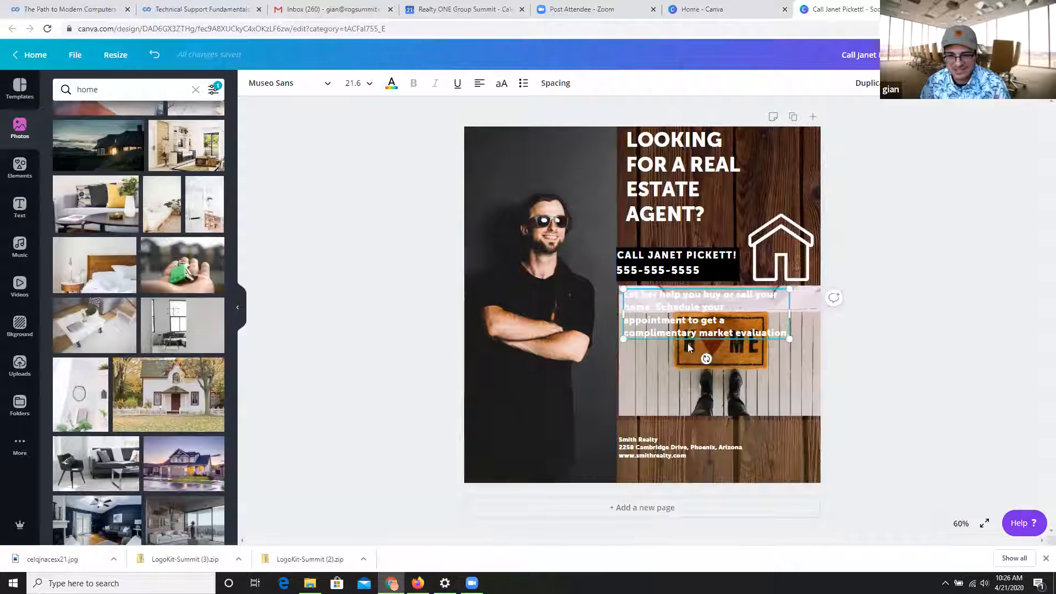
Try the dark gray gradient as the background in place of the wood and look through the other background categories.
click(863, 415)
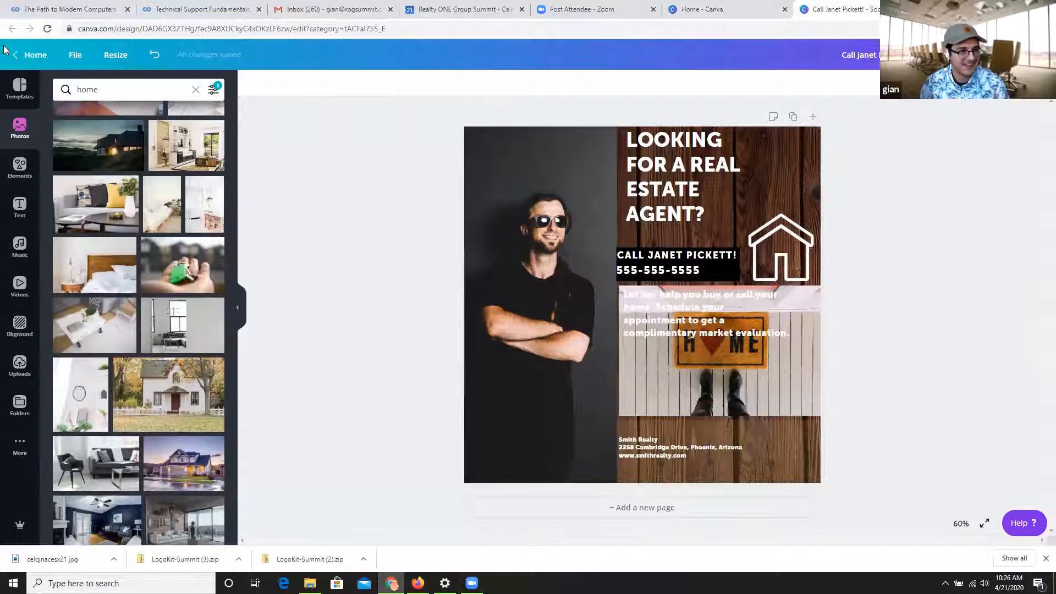
click(19, 326)
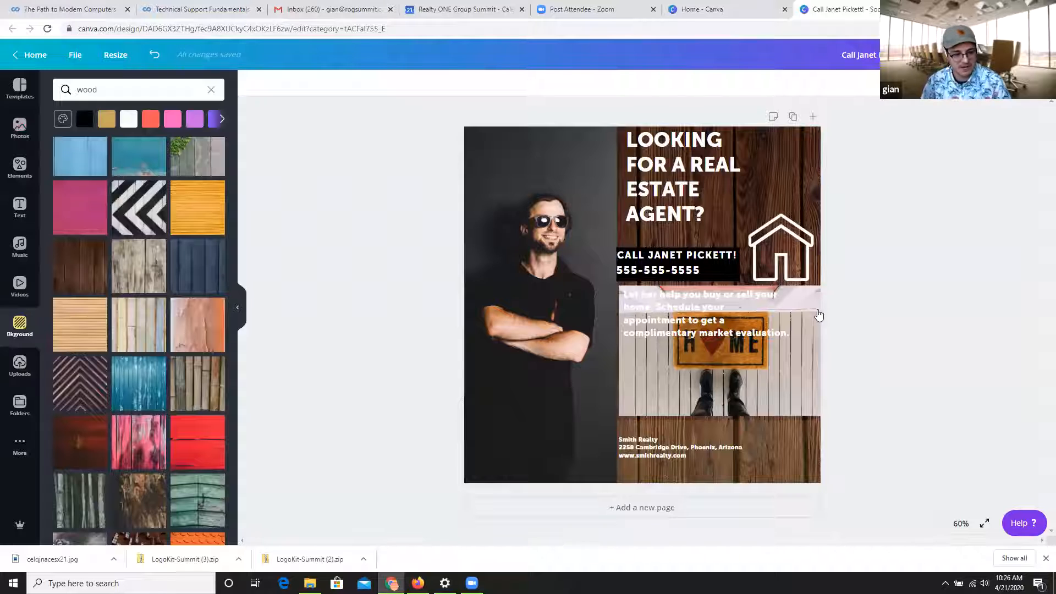
scroll(208, 165, up, 2)
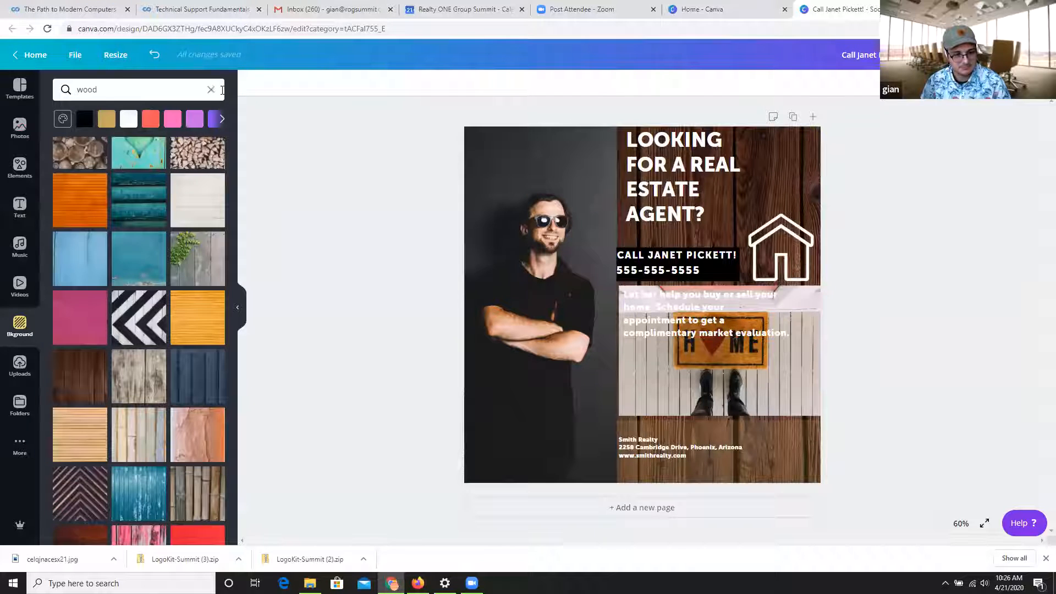
click(211, 89)
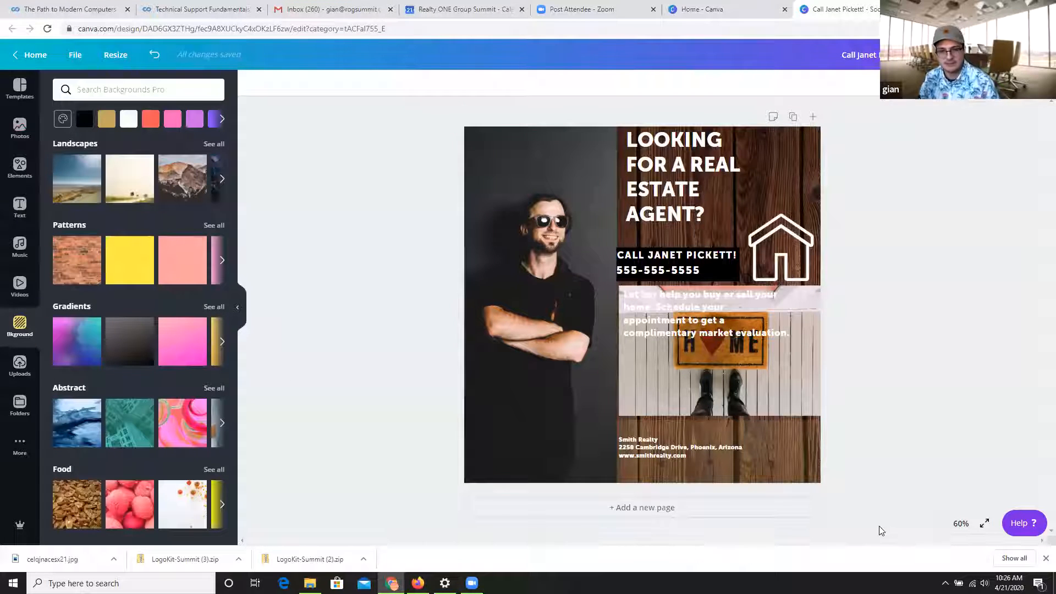
click(142, 342)
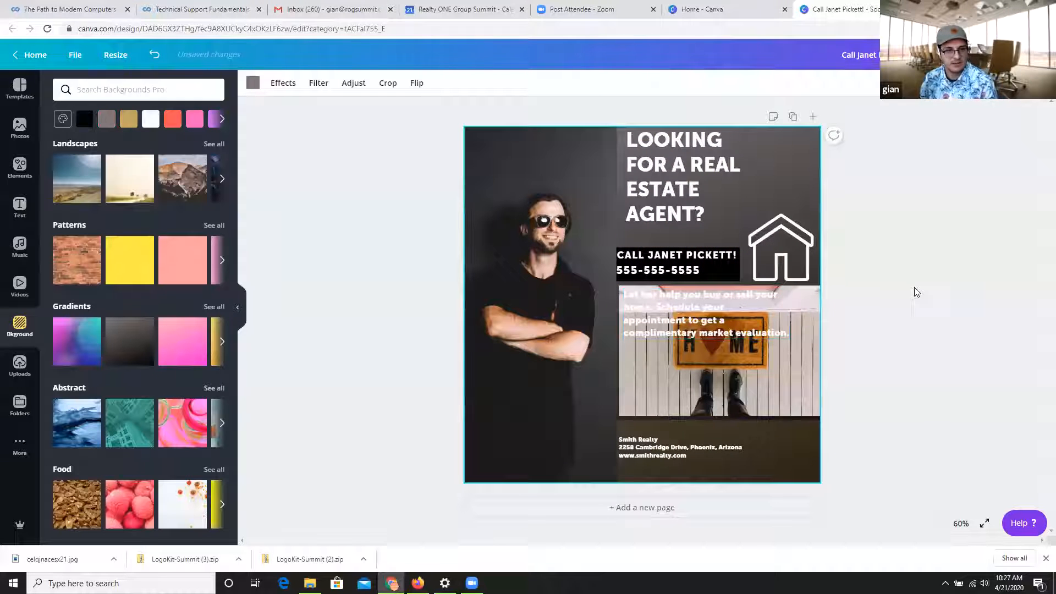
scroll(122, 365, down, 4)
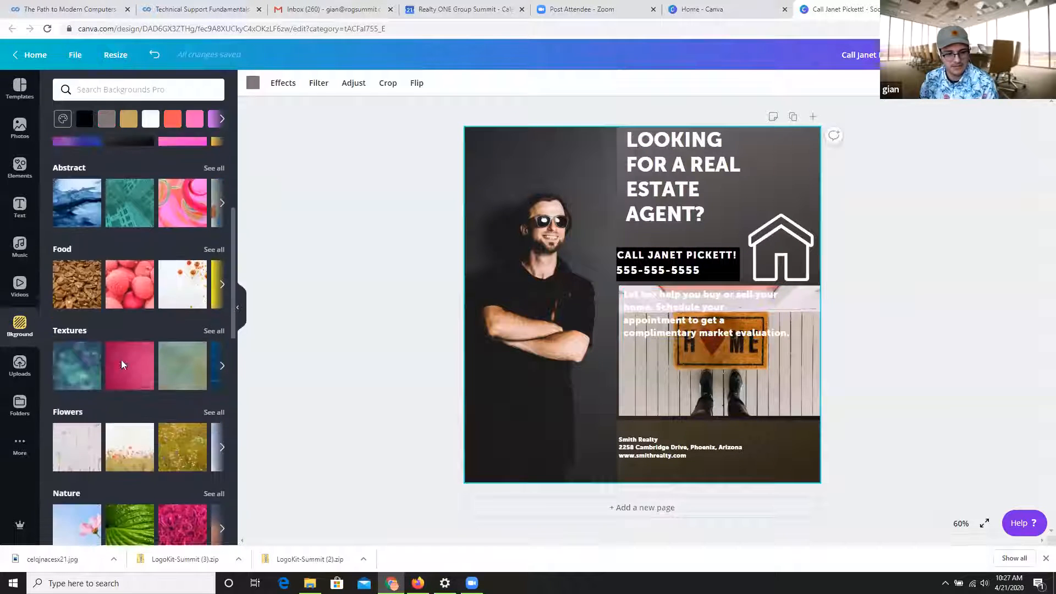
scroll(123, 365, down, 5)
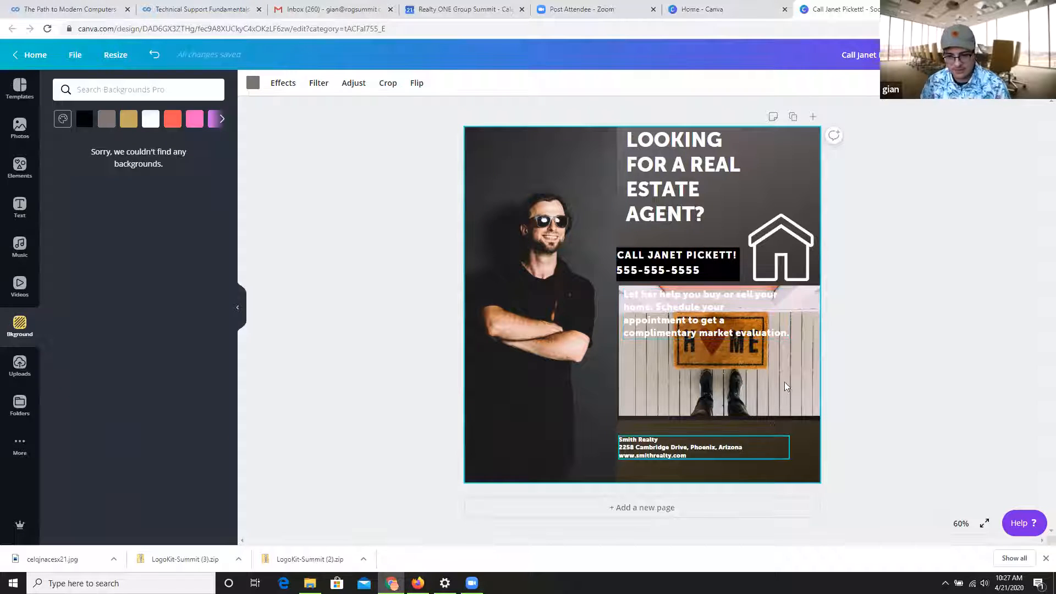
Try a slight shift of the doormat photo and undo it together with the gradient, back to the wood background.
drag(784, 377, 783, 375)
click(864, 380)
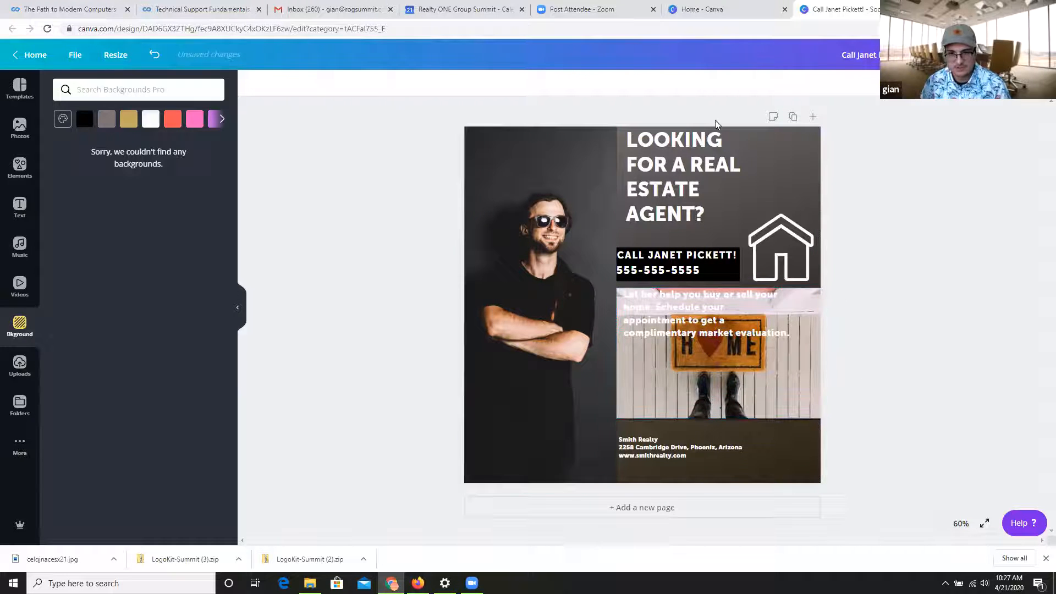
key(ctrl+z)
key(ctrl+z)
key(ctrl+z)
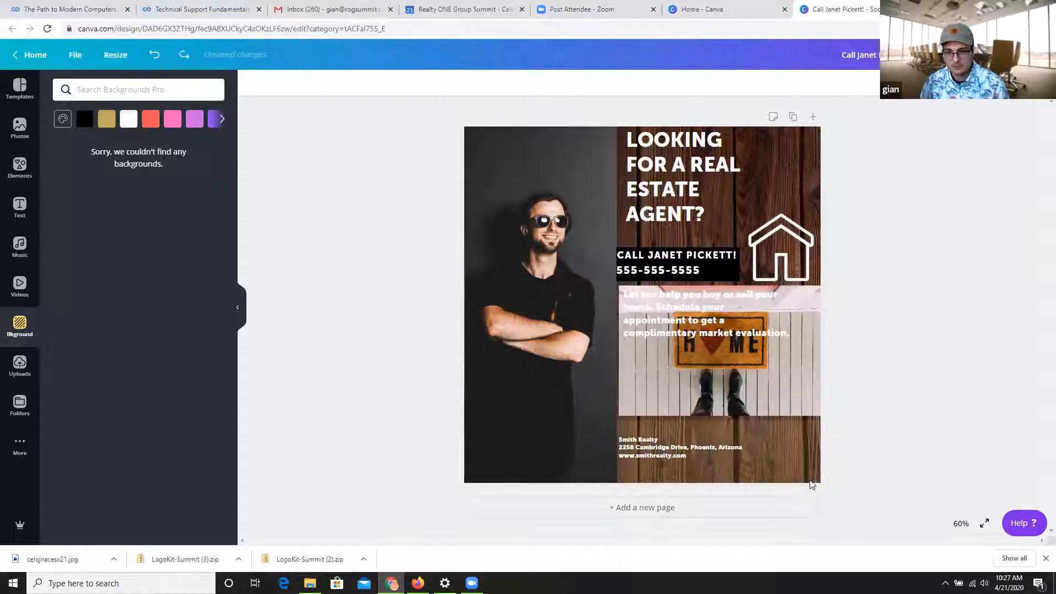
Nudge the doormat photo slightly down and left so it meets the portrait photo's edge, and show the uploaded images.
drag(782, 382, 782, 387)
click(892, 354)
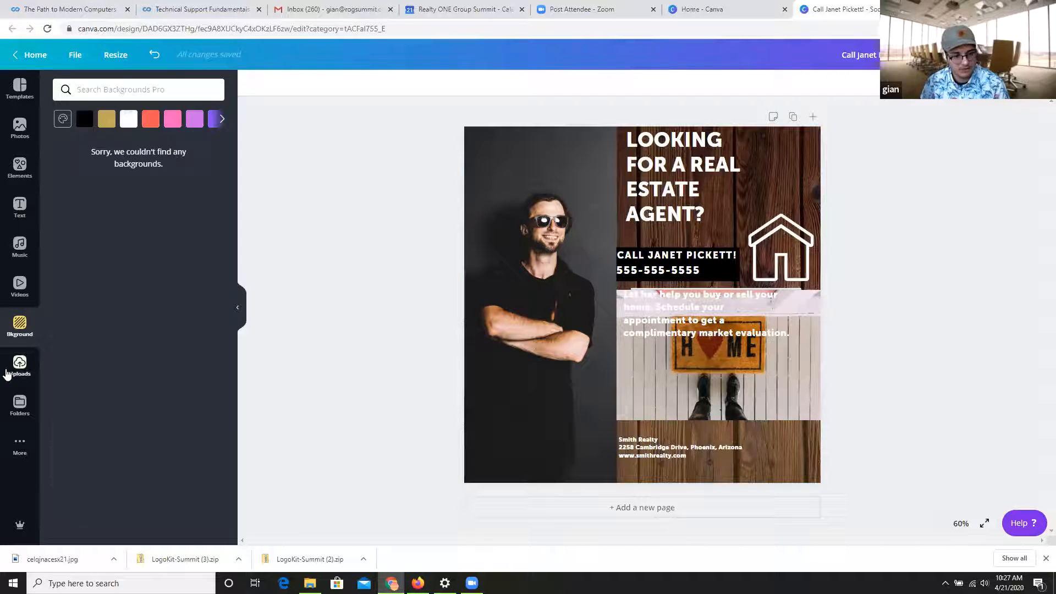
click(18, 365)
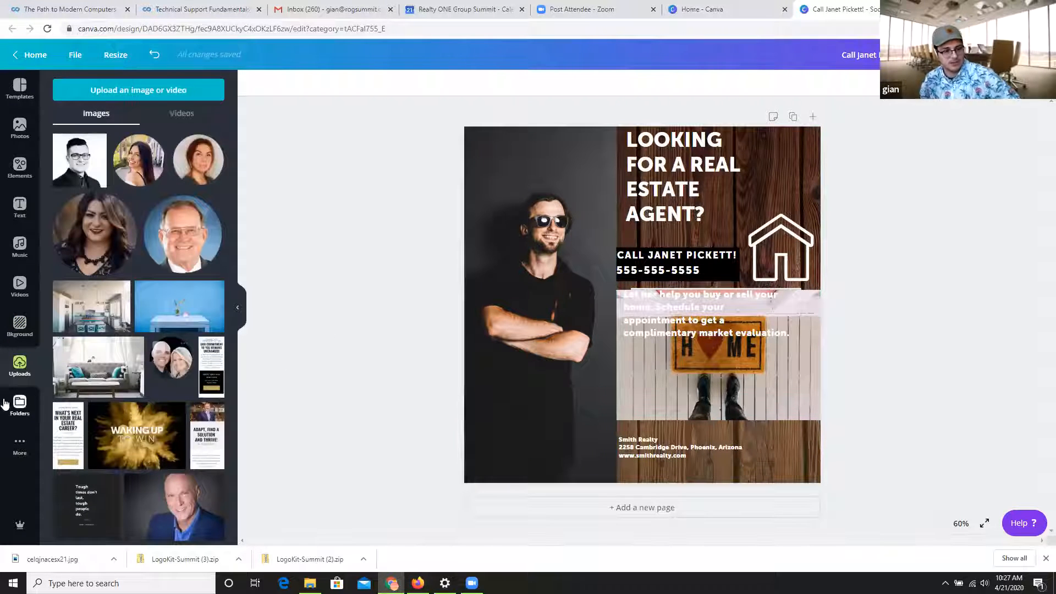
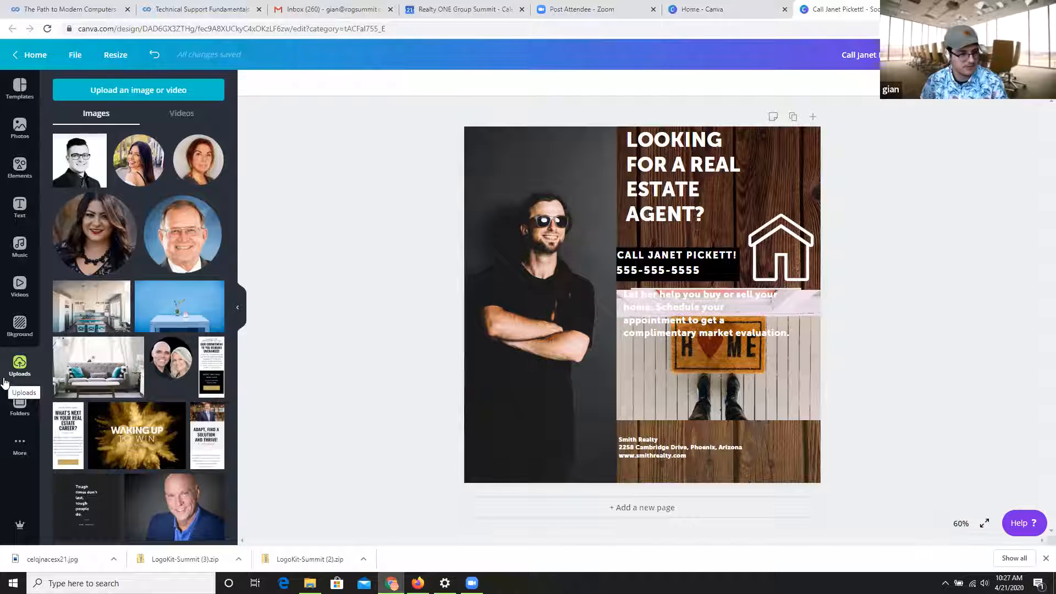
Look through the available apps and integrations, the folders, the uploaded images and the background options.
click(19, 444)
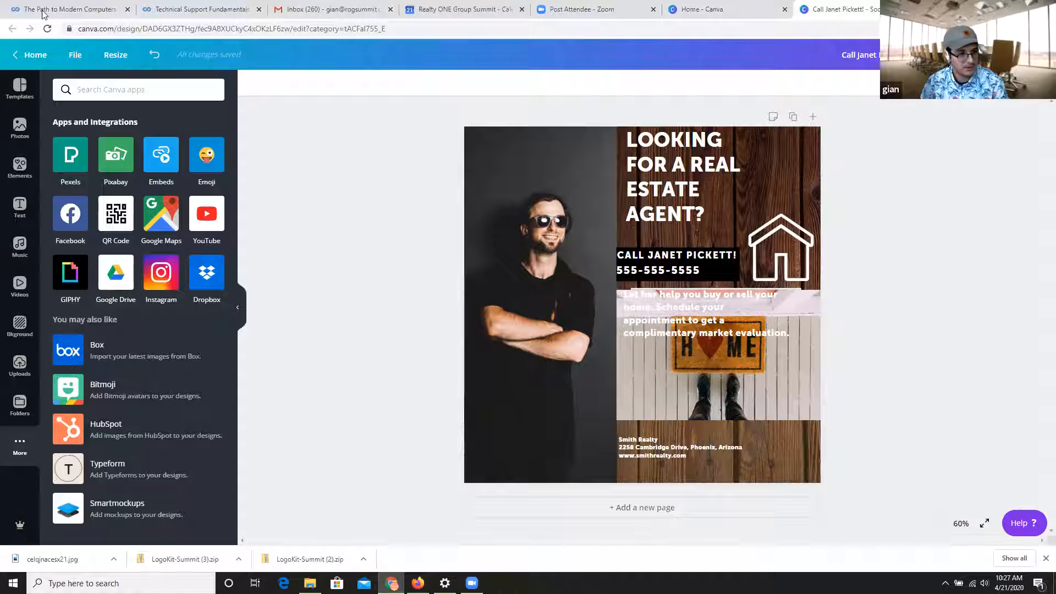
click(30, 408)
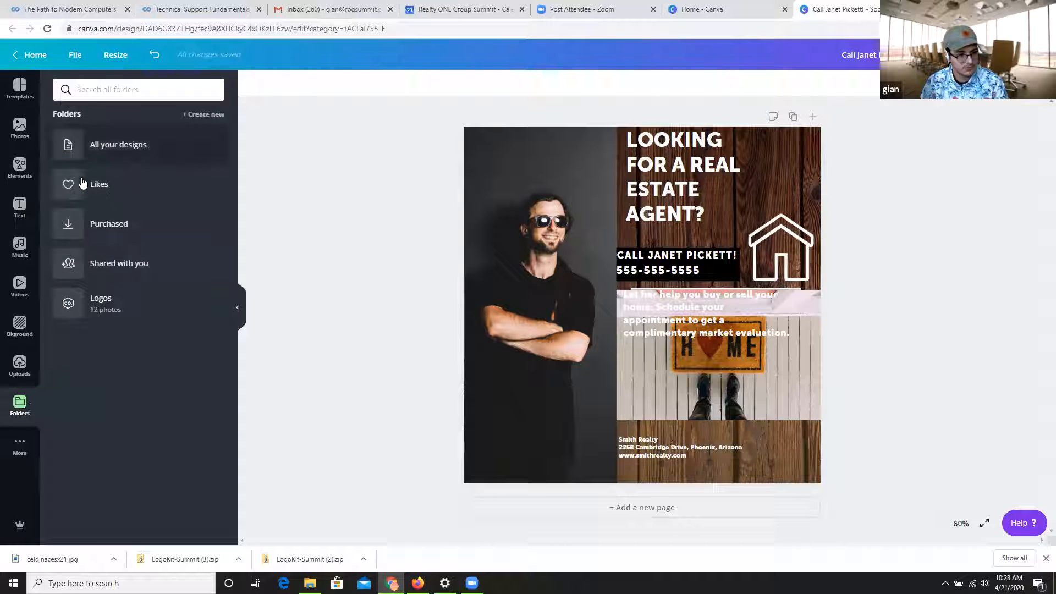
click(25, 367)
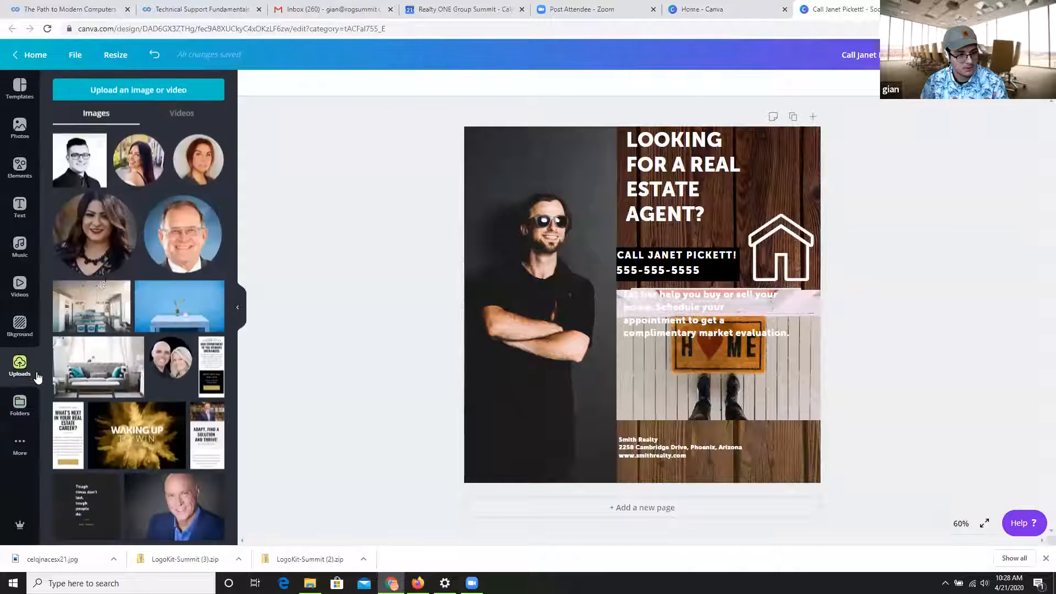
scroll(176, 211, down, 4)
scroll(176, 211, down, 3)
scroll(176, 211, up, 4)
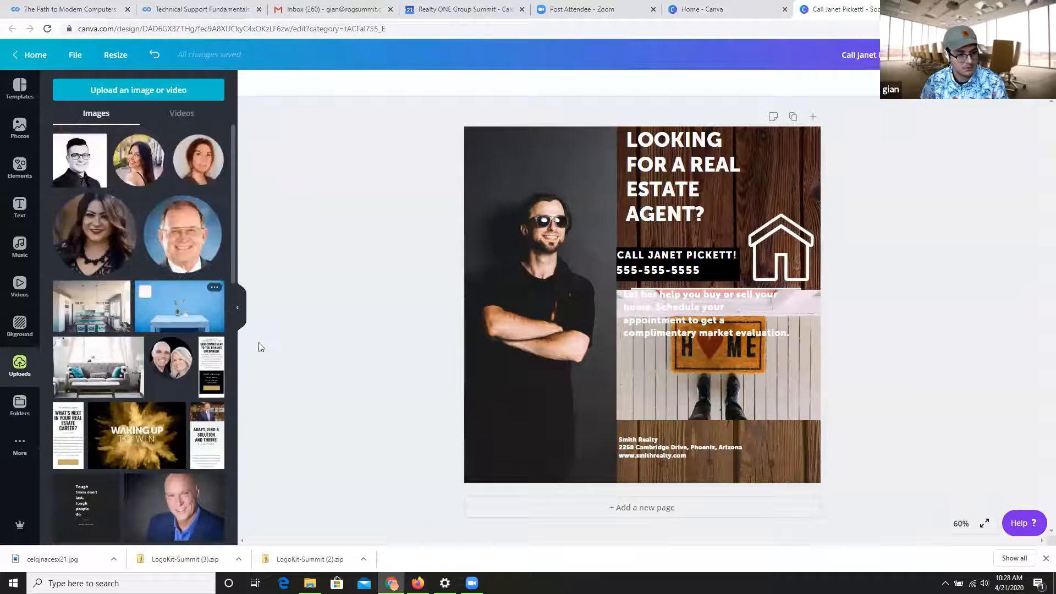
click(237, 307)
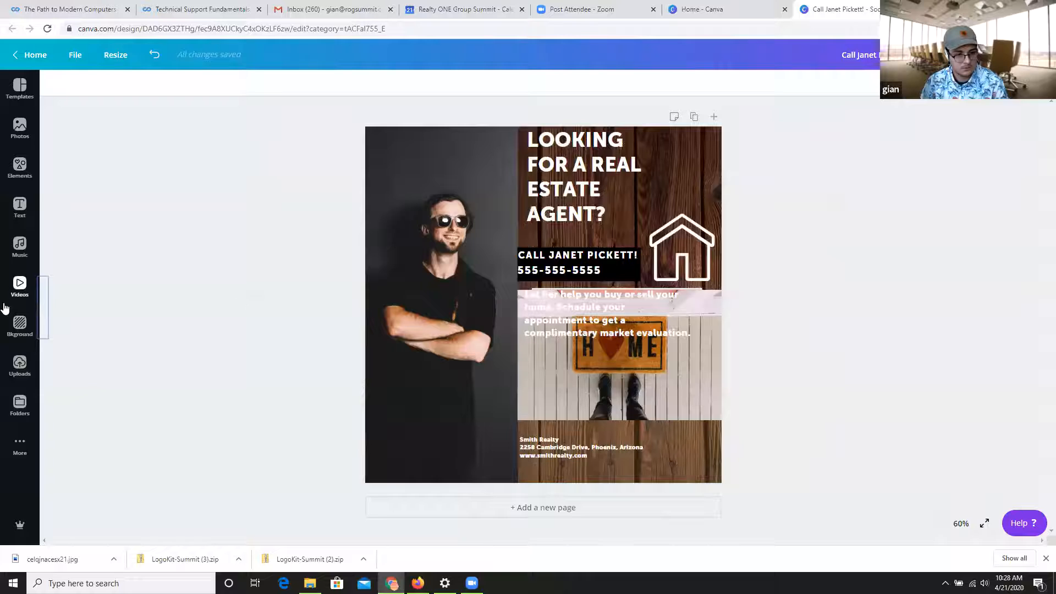
click(27, 327)
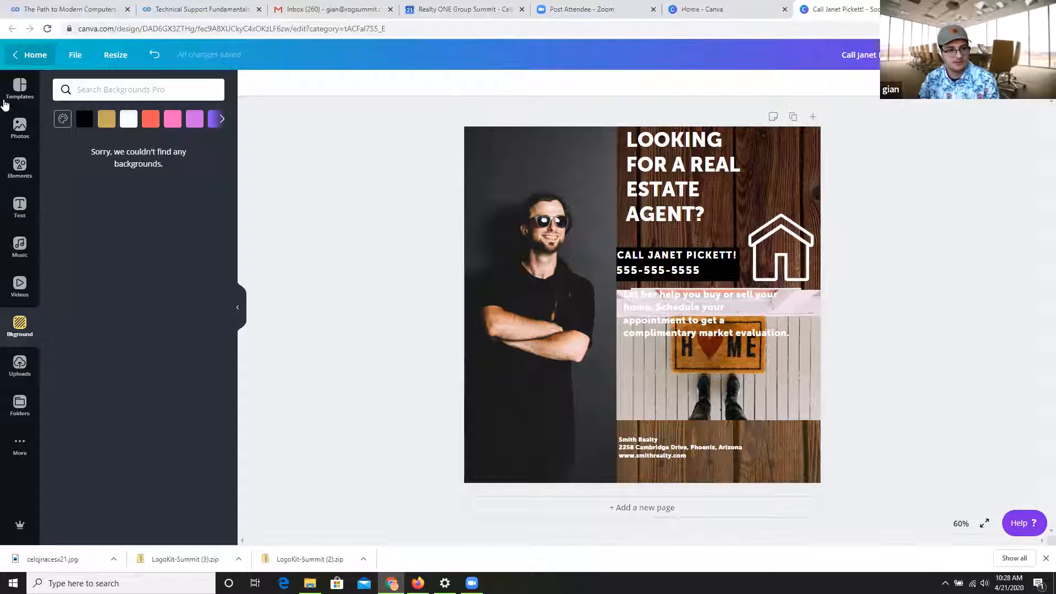
Check the color choices for the portrait photo and shift the paragraph text slightly down and left on the doormat photo.
click(582, 146)
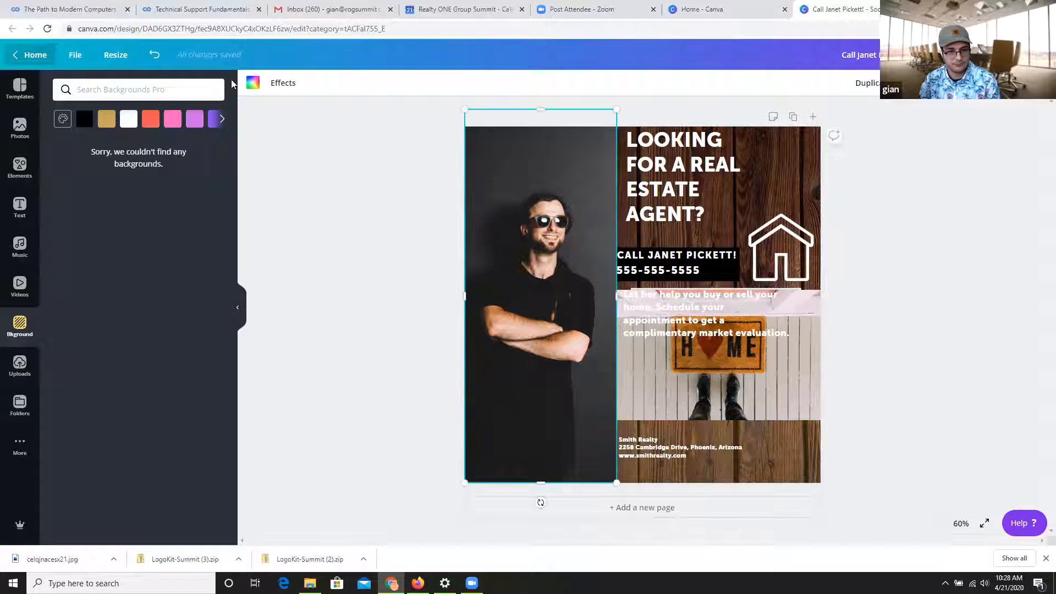
click(253, 82)
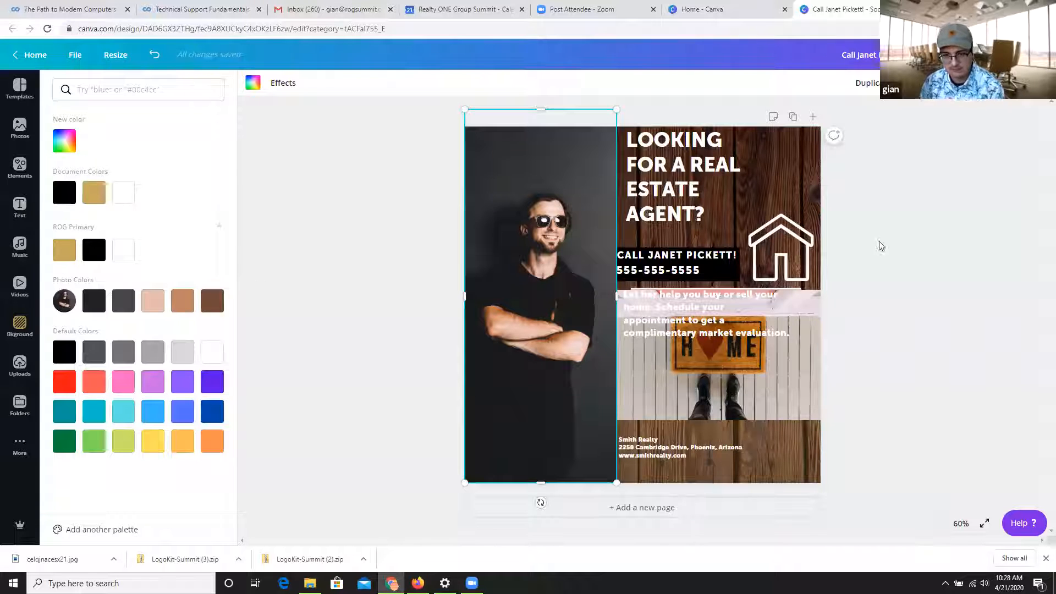
click(396, 198)
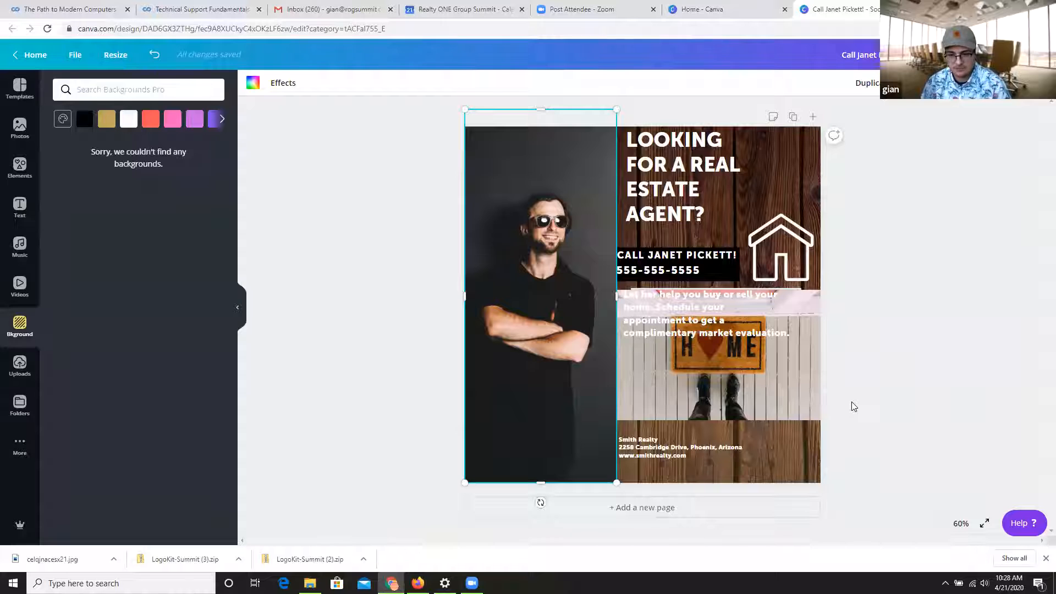
mouse_move(714, 321)
mouse_down()
mouse_move(721, 354)
mouse_move(706, 336)
mouse_up()
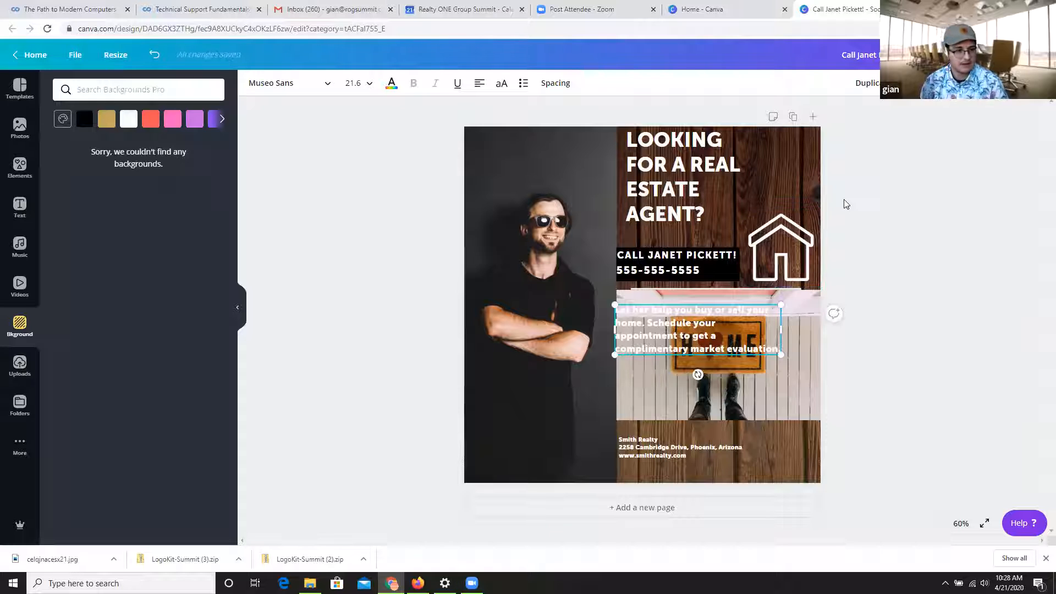
Open the saved agent design with the gold contact bar from the home page and delete its Realty ONE Group Summit logo.
click(33, 55)
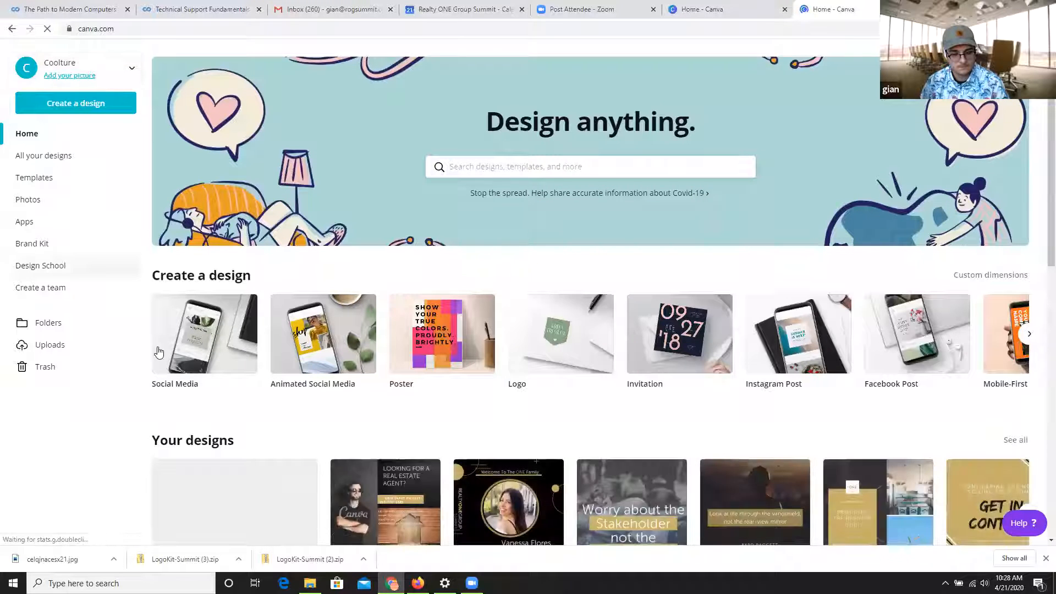
scroll(191, 326, down, 2)
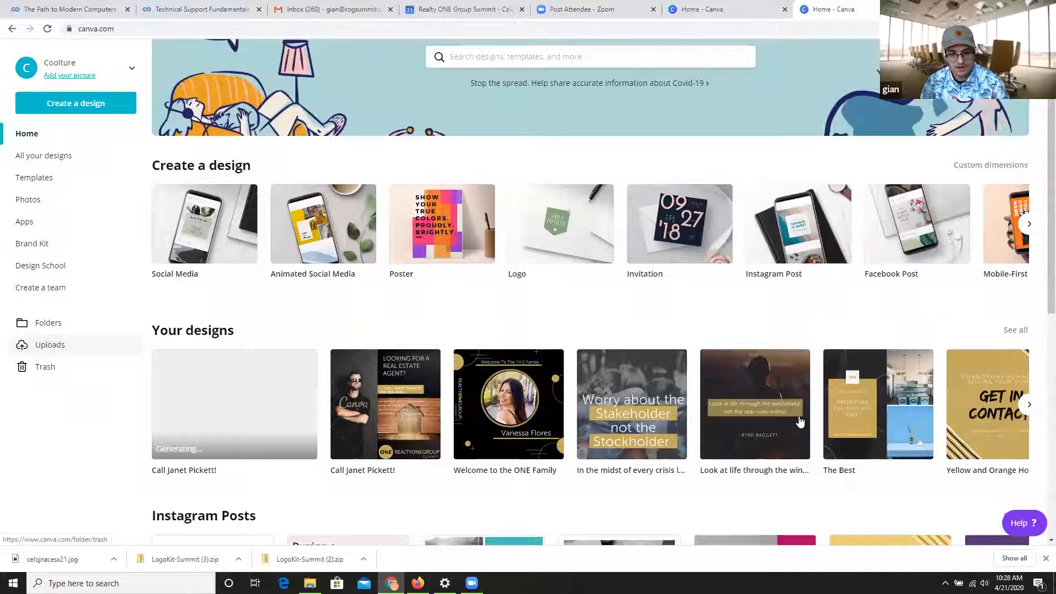
click(382, 403)
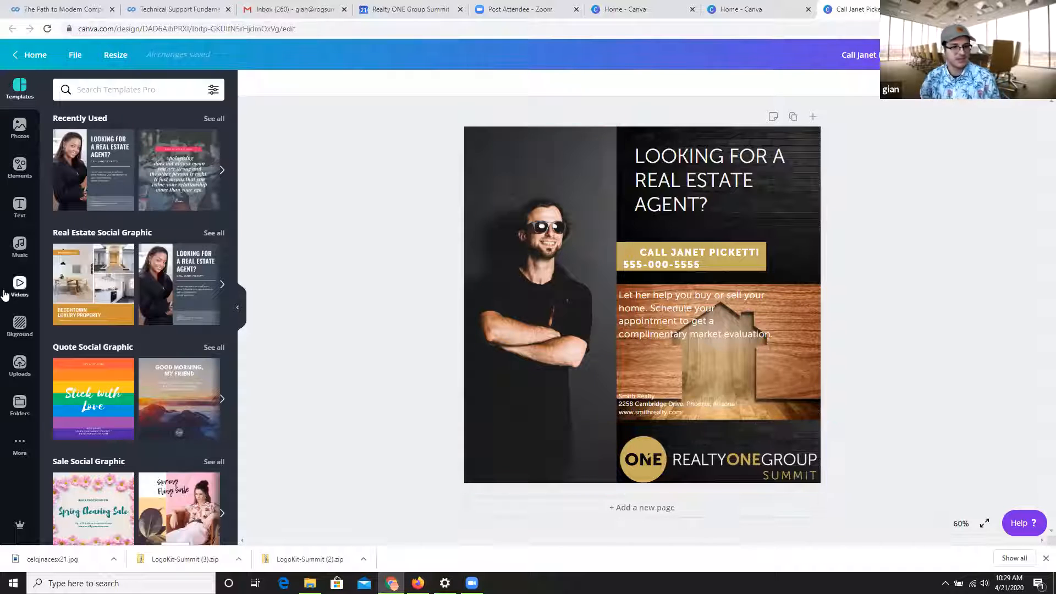
click(756, 435)
key(Delete)
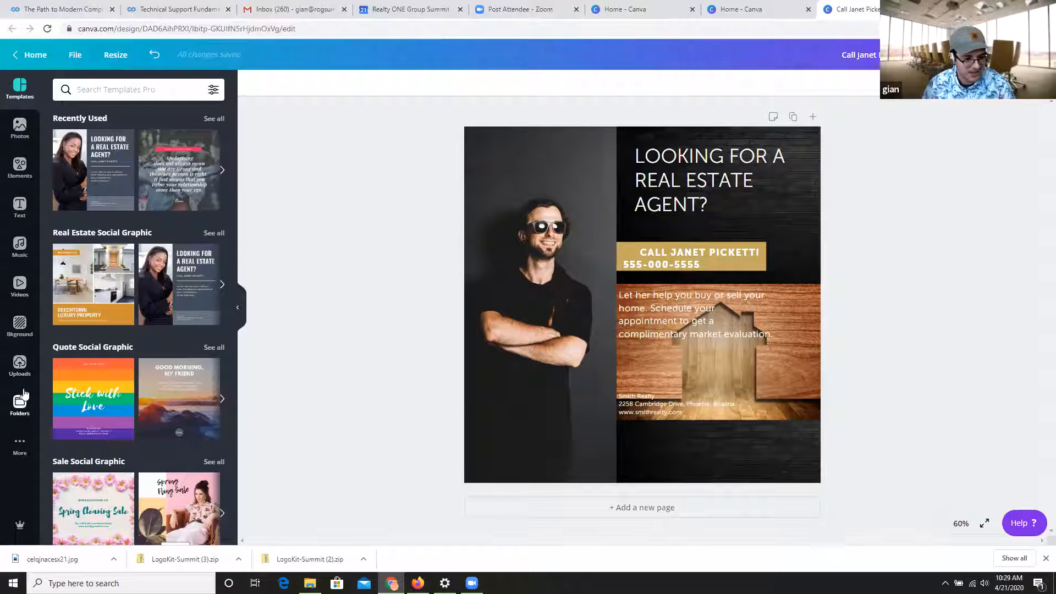
Add the uploaded Realty ONE Group Summit logo with the gold circle and white lettering to the black area below the wooden house photo.
click(20, 366)
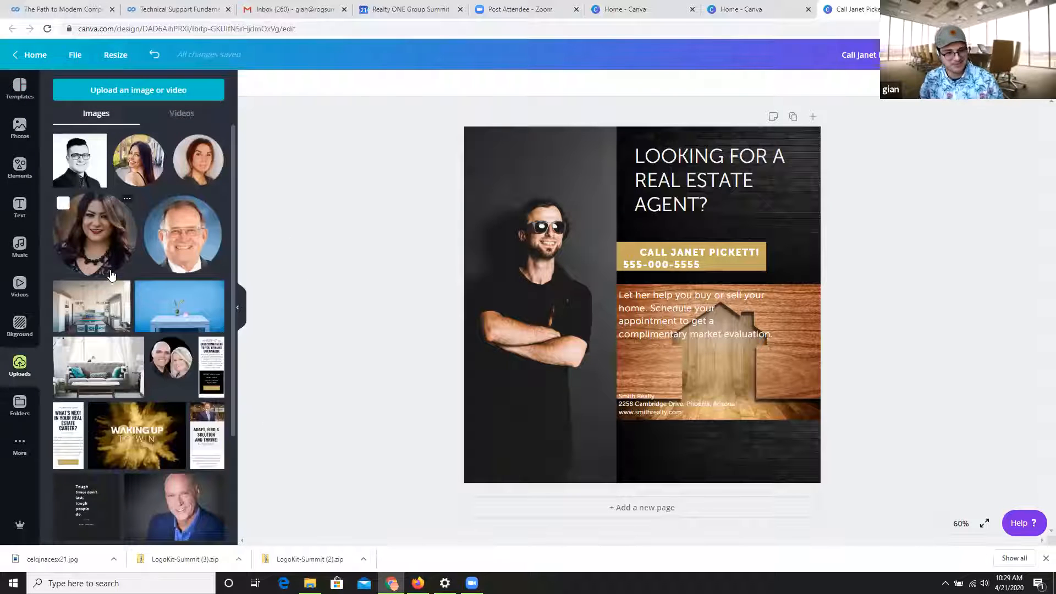
scroll(129, 309, down, 7)
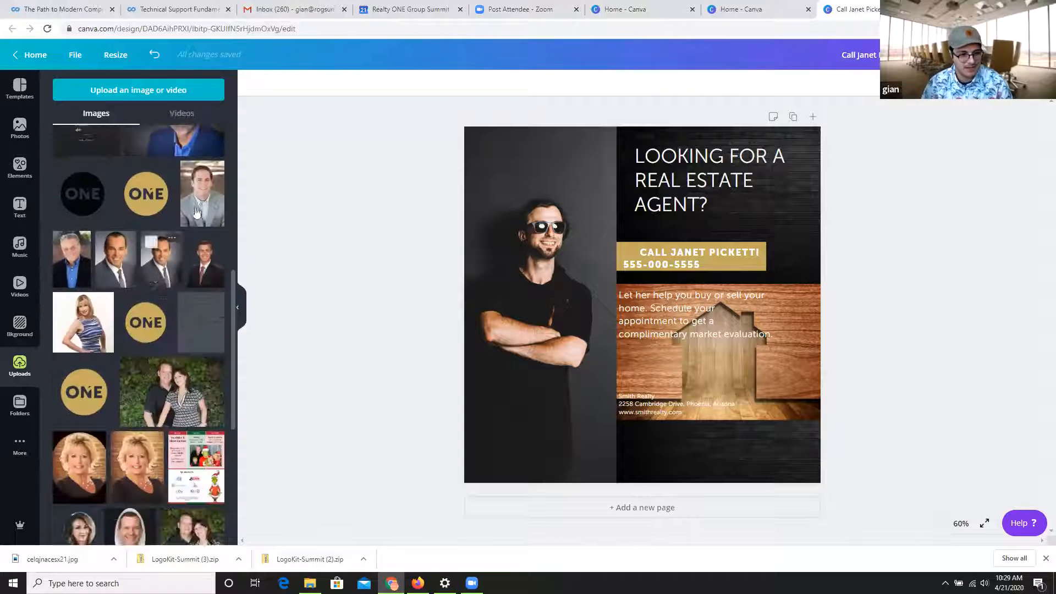
scroll(165, 248, down, 9)
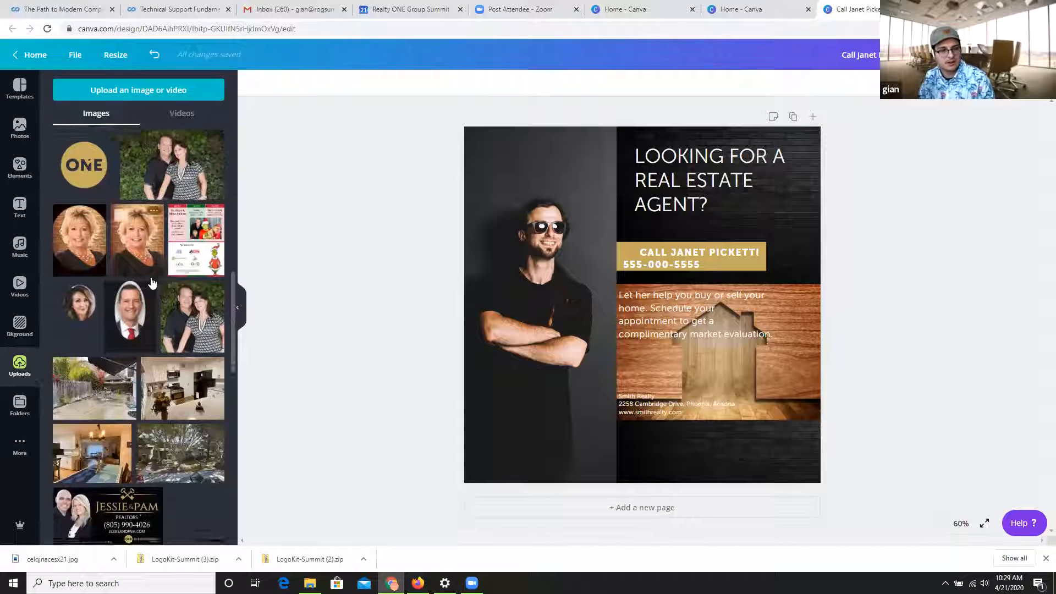
scroll(182, 242, down, 10)
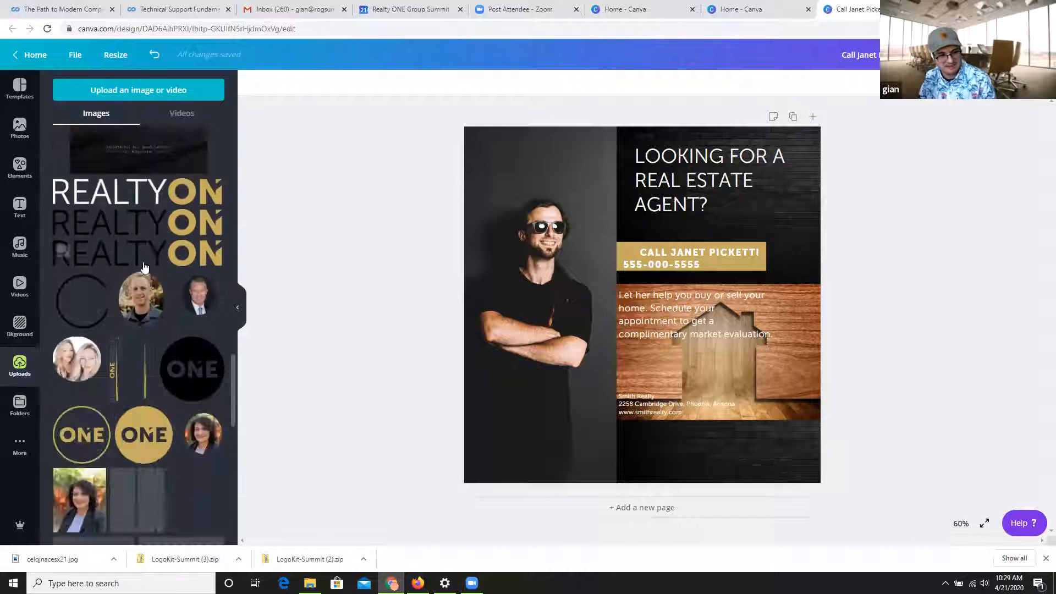
scroll(156, 236, down, 8)
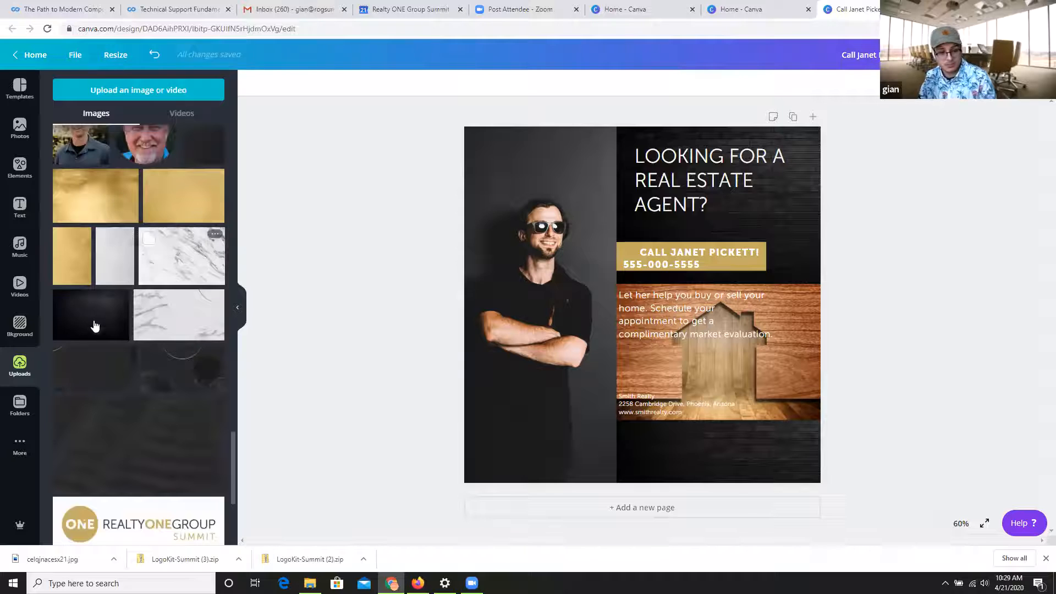
scroll(148, 300, down, 2)
scroll(166, 289, down, 4)
scroll(151, 374, down, 10)
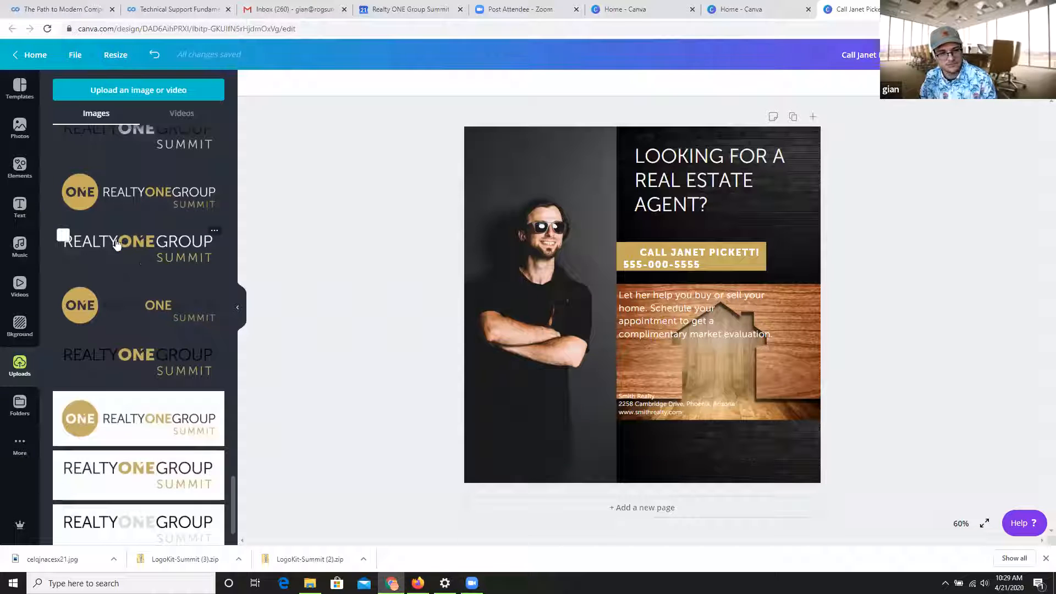
click(165, 198)
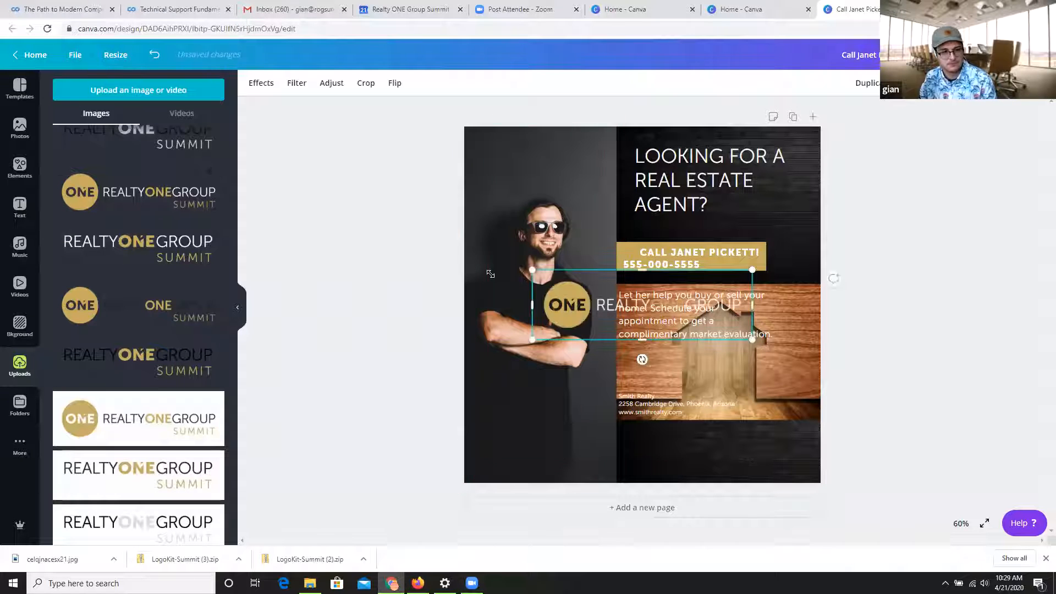
drag(610, 290, 684, 437)
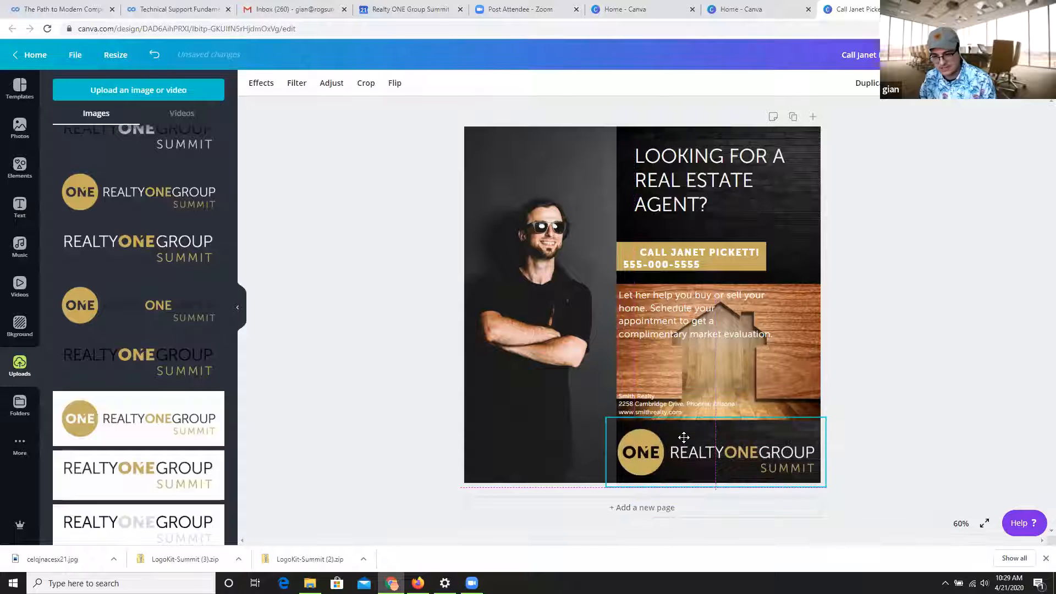
click(890, 244)
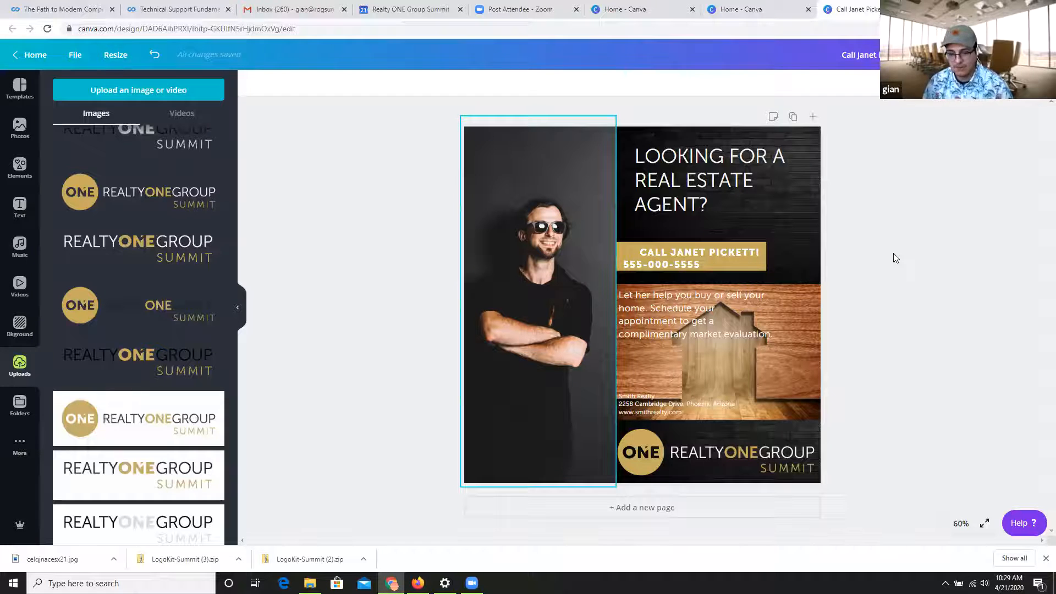
Look over the template categories on the site and create a new blank social media design.
click(14, 57)
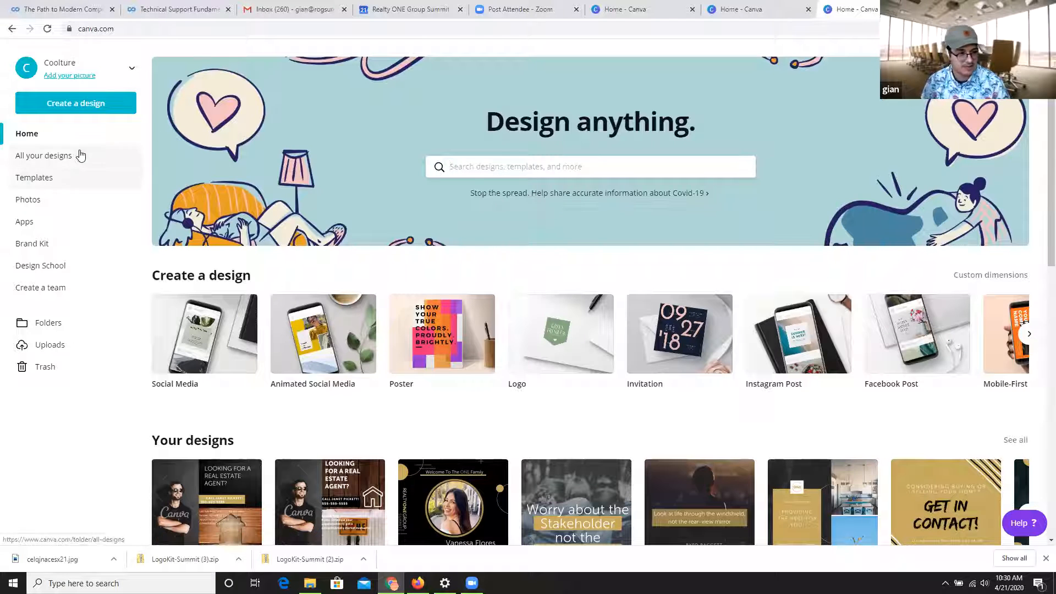
click(54, 176)
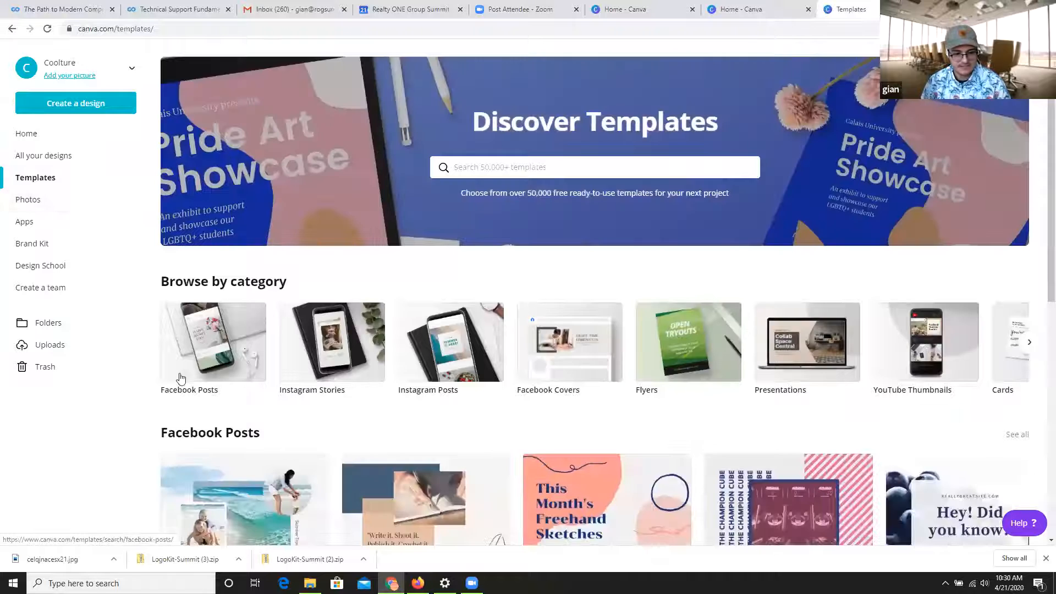
scroll(636, 252, down, 2)
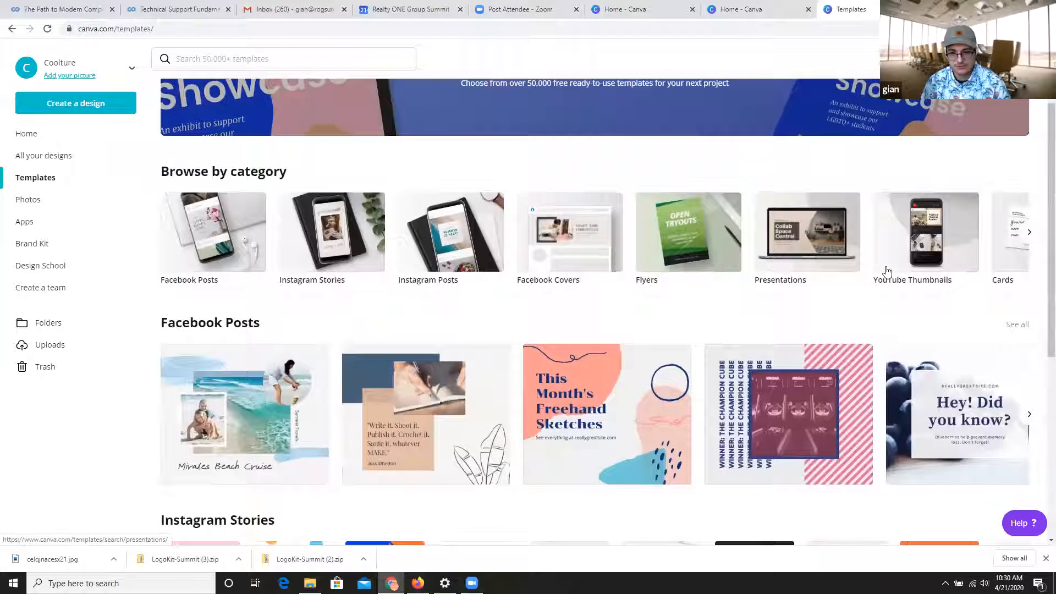
click(61, 110)
click(65, 212)
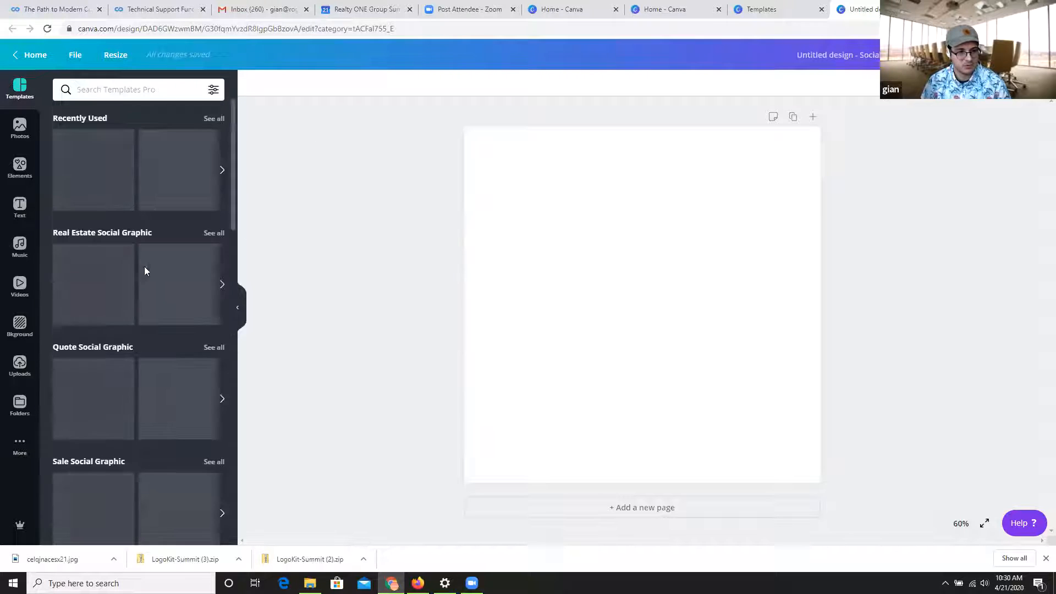
Look over the template categories and examine the full set of Party Social Graphic templates.
scroll(215, 292, down, 4)
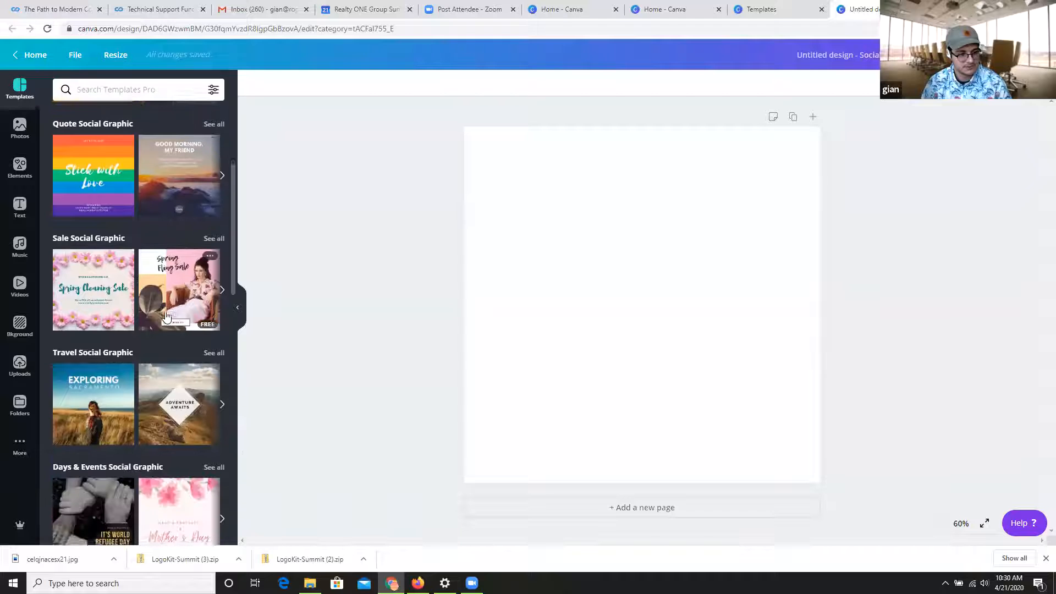
scroll(167, 318, down, 4)
scroll(167, 316, down, 3)
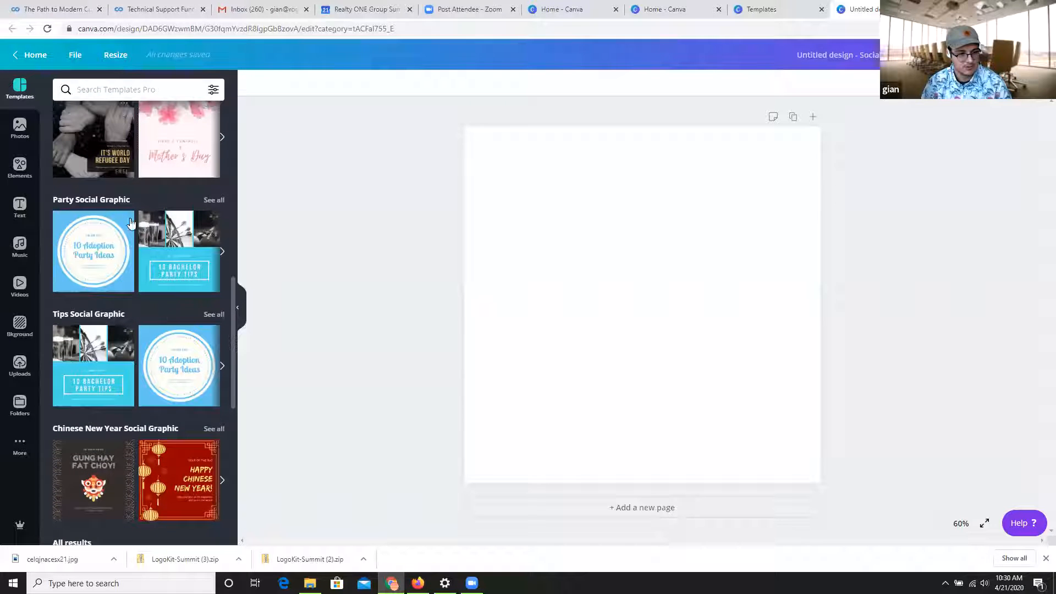
click(209, 202)
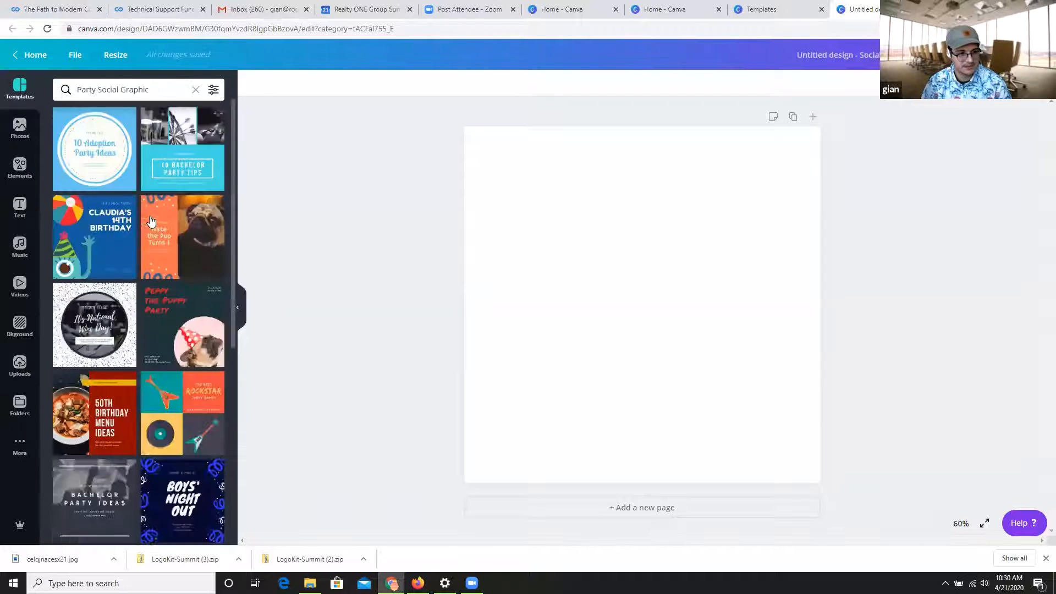
scroll(163, 328, down, 5)
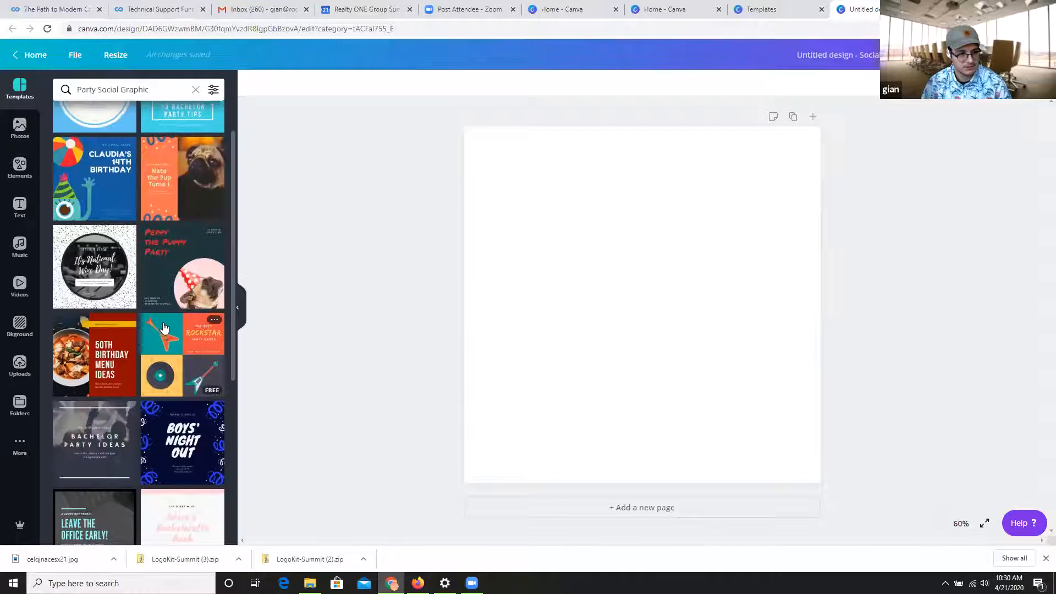
scroll(190, 292, down, 4)
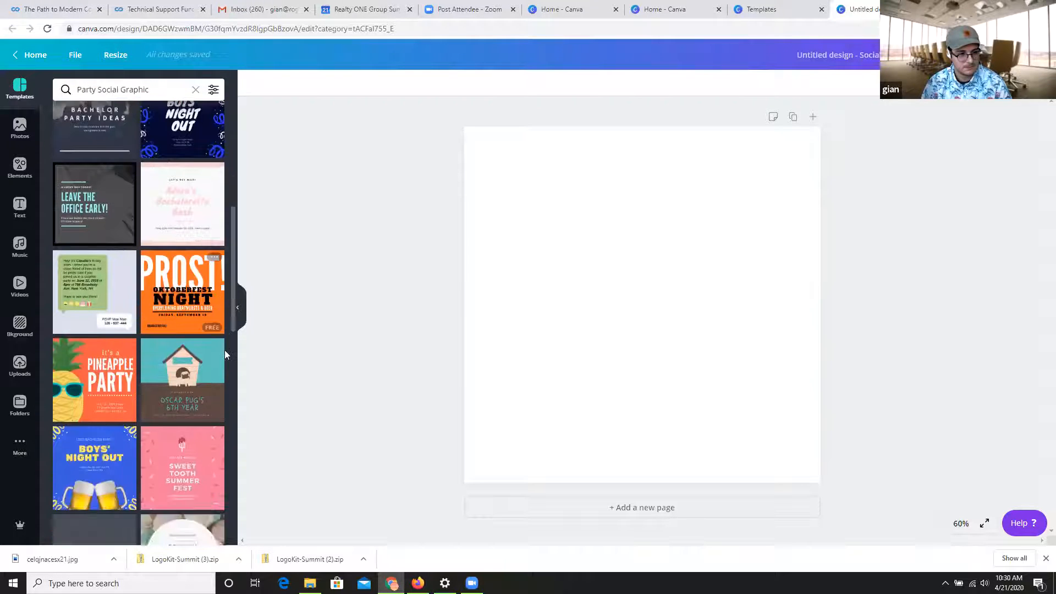
scroll(136, 411, down, 2)
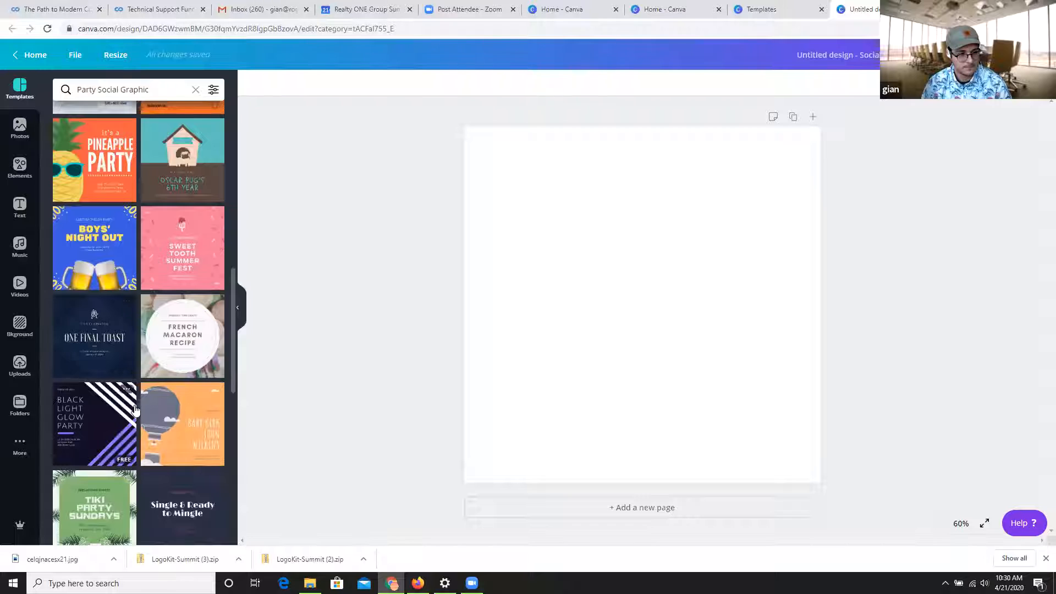
scroll(136, 411, down, 3)
scroll(174, 305, down, 5)
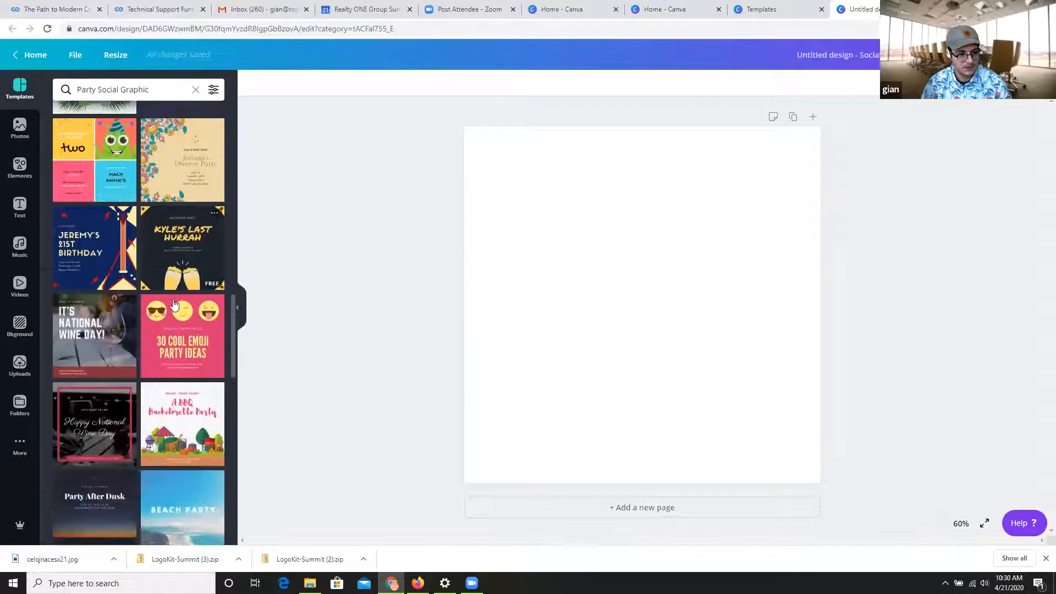
scroll(112, 345, down, 1)
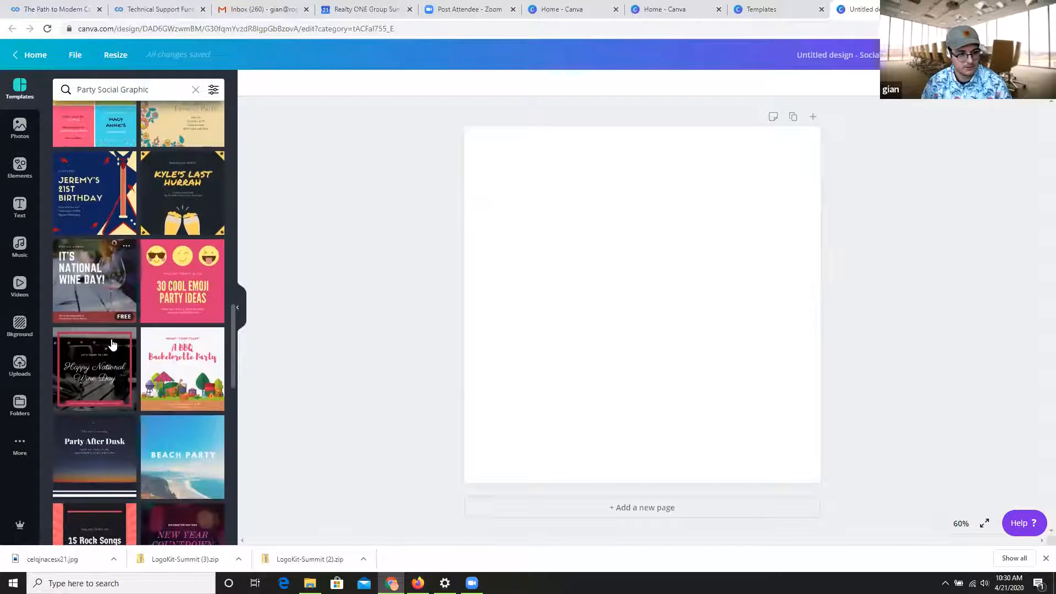
scroll(112, 352, down, 6)
scroll(111, 352, up, 5)
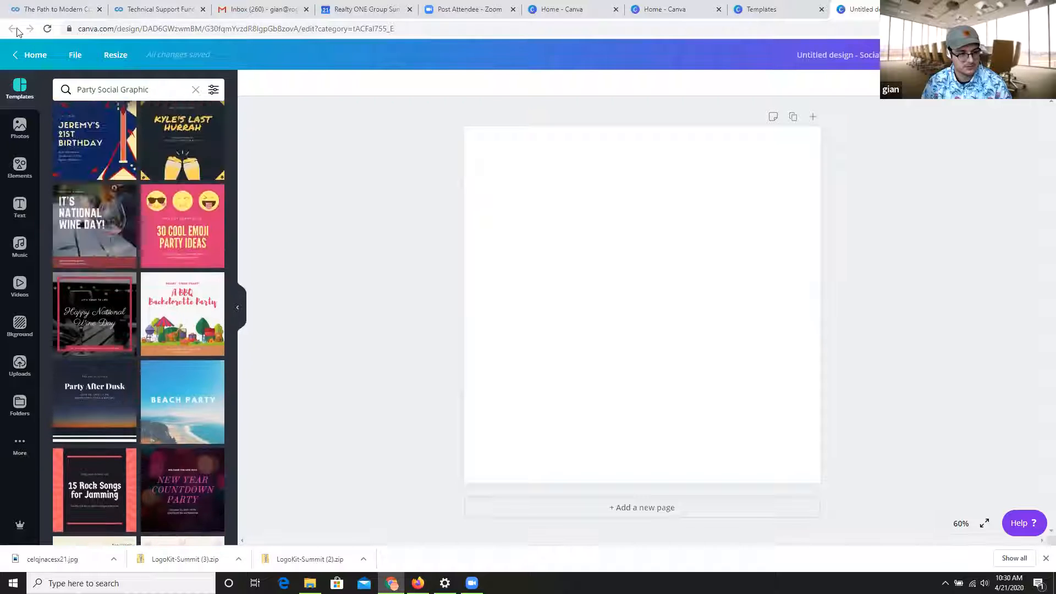
Return to the home page and create another blank Social Media design.
click(13, 29)
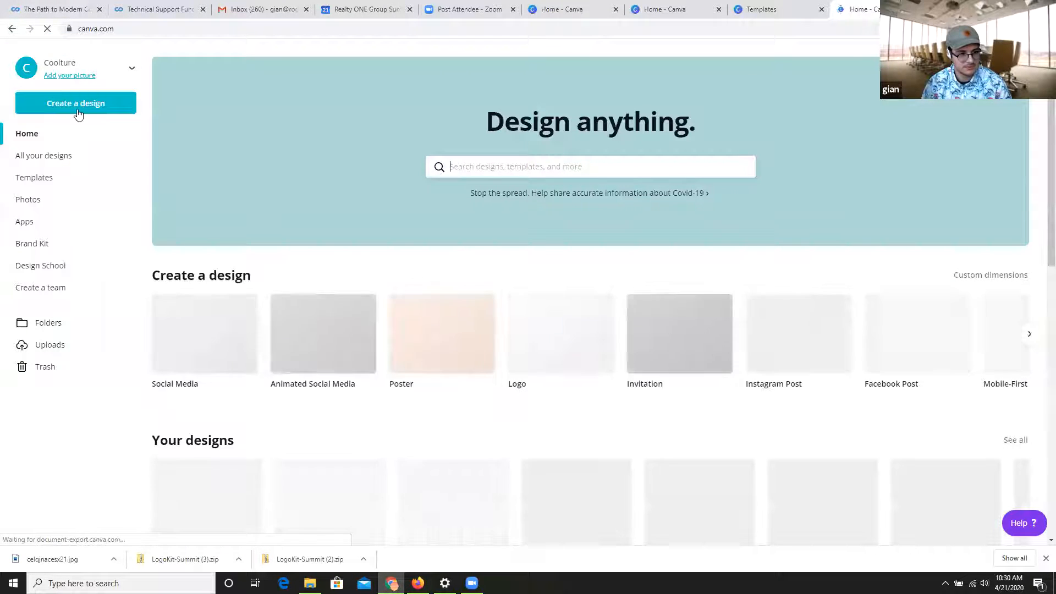
click(79, 110)
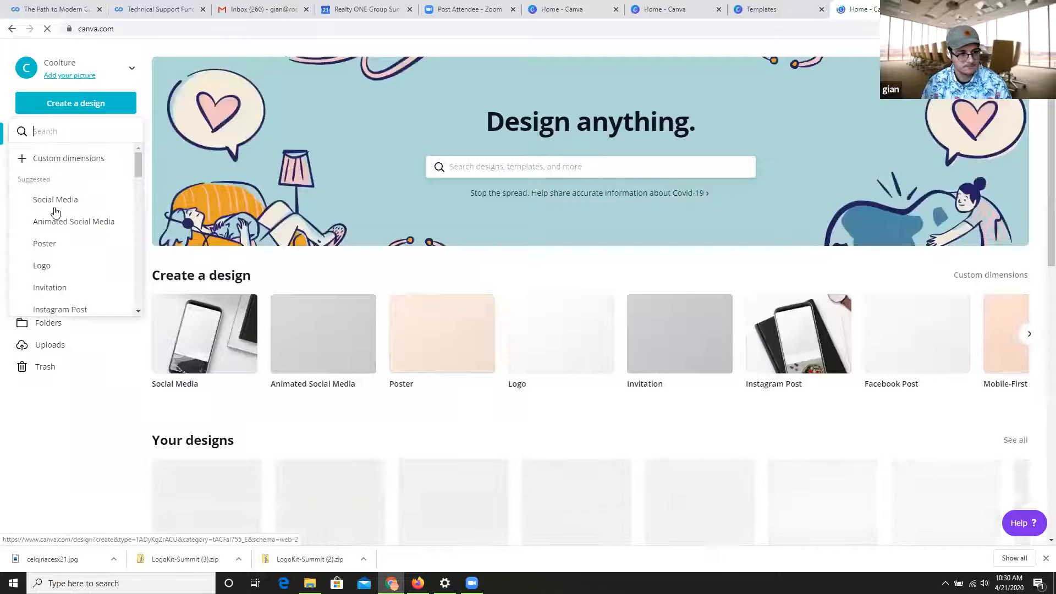
click(55, 209)
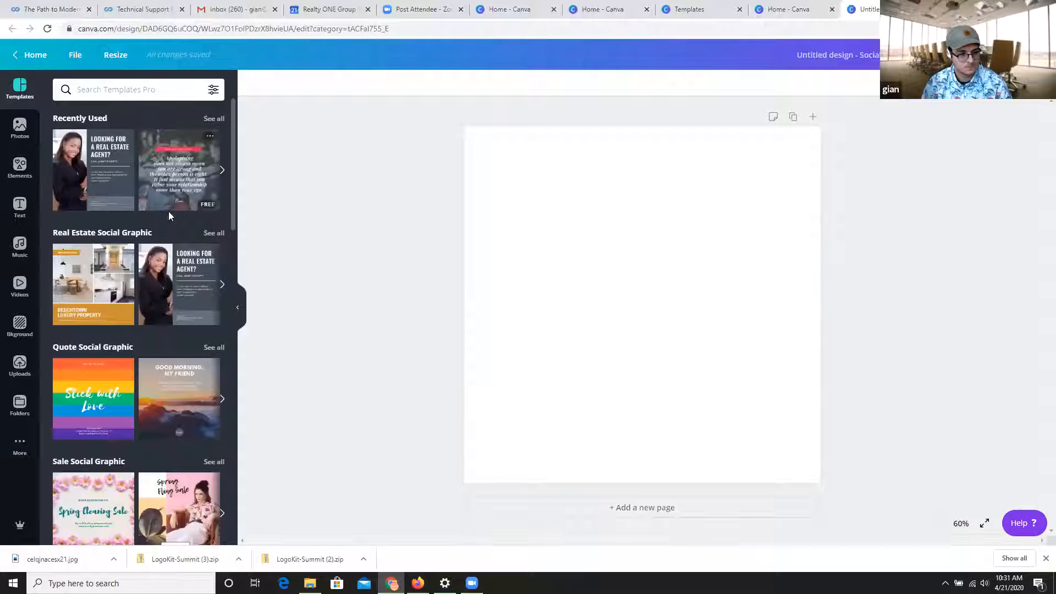
Search the templates for "animated" and apply the blue "hello" template with the woman in a yellow shirt.
scroll(170, 248, down, 1)
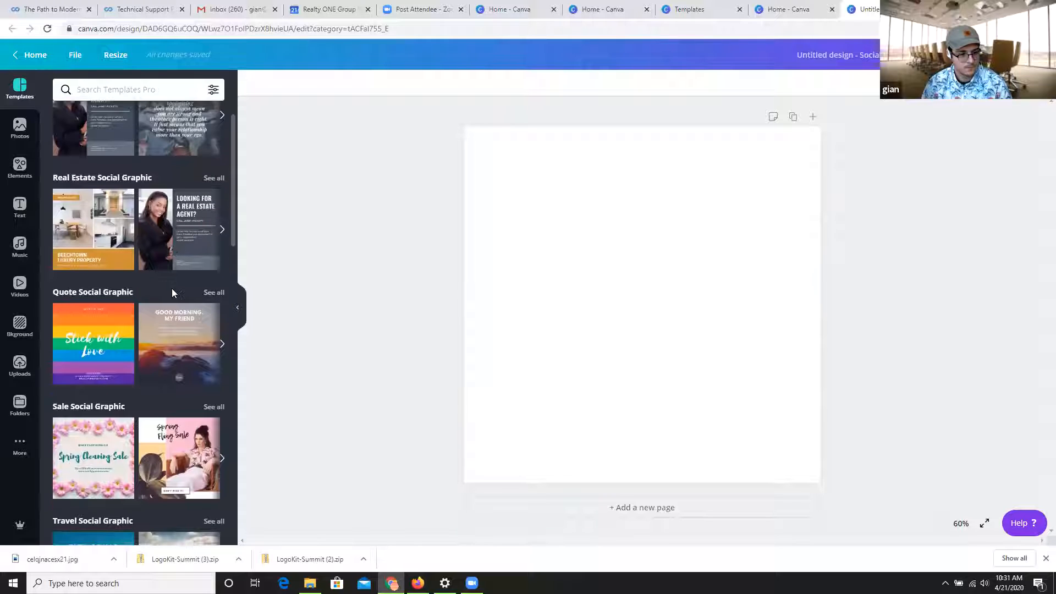
click(167, 90)
text(anima)
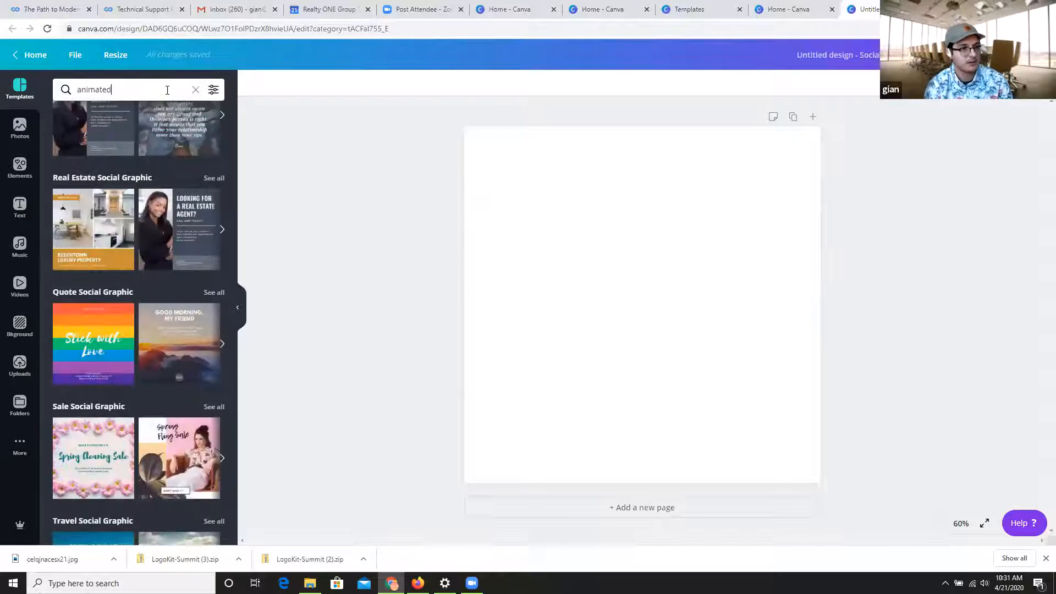
text(ted)
key(Return)
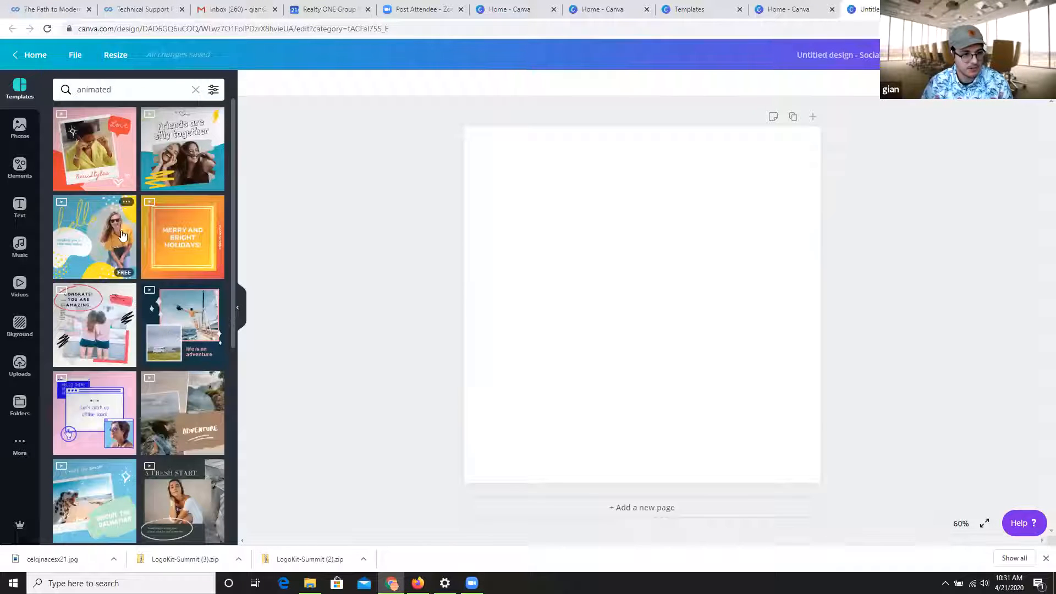
click(100, 249)
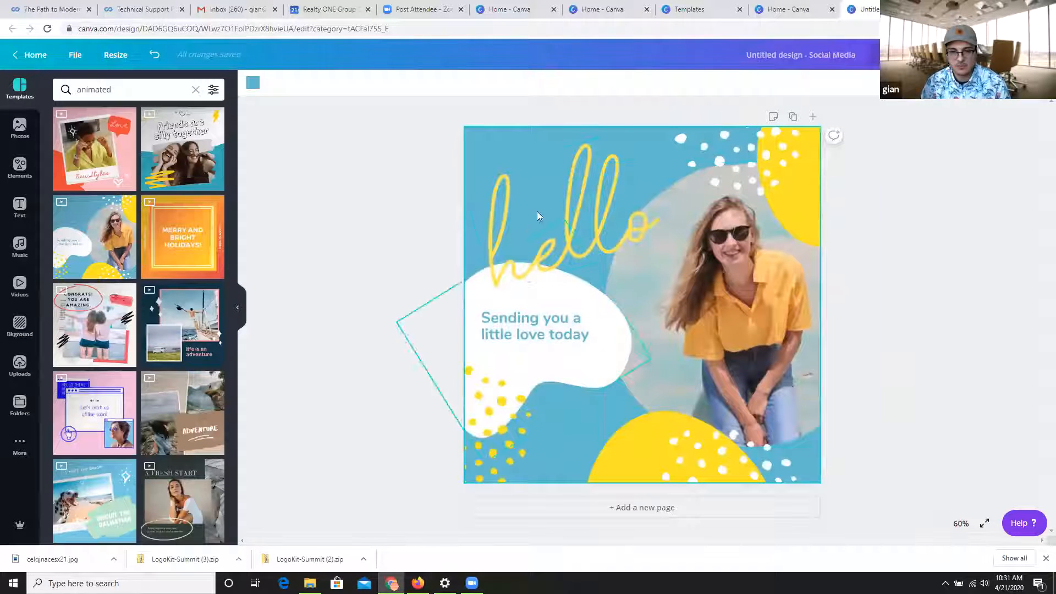
Replace the "Sending you a little love today" text with "Virtual Hang out" and move it slightly up.
click(570, 333)
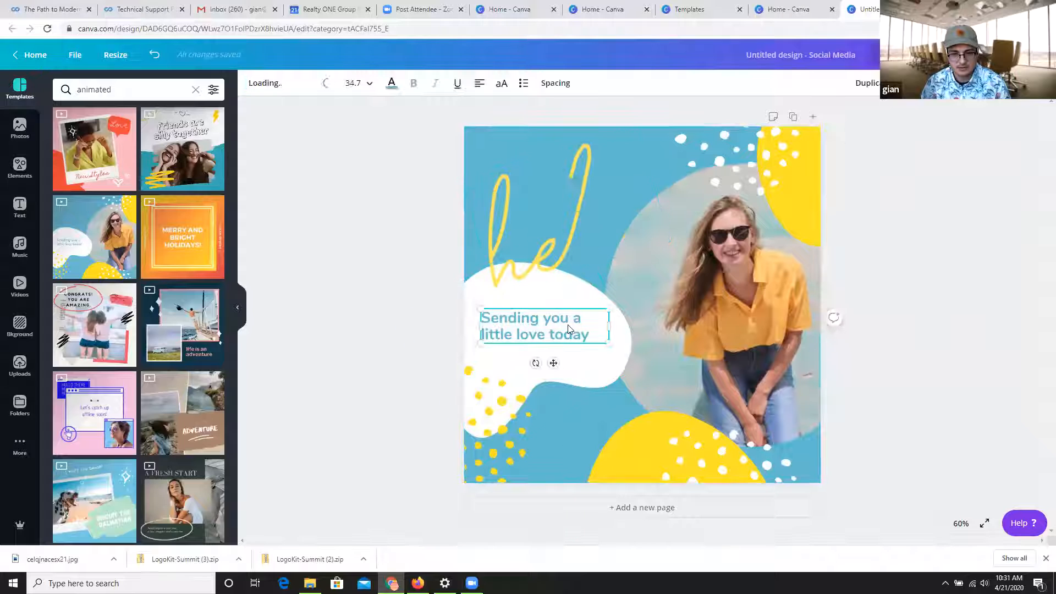
click(571, 333)
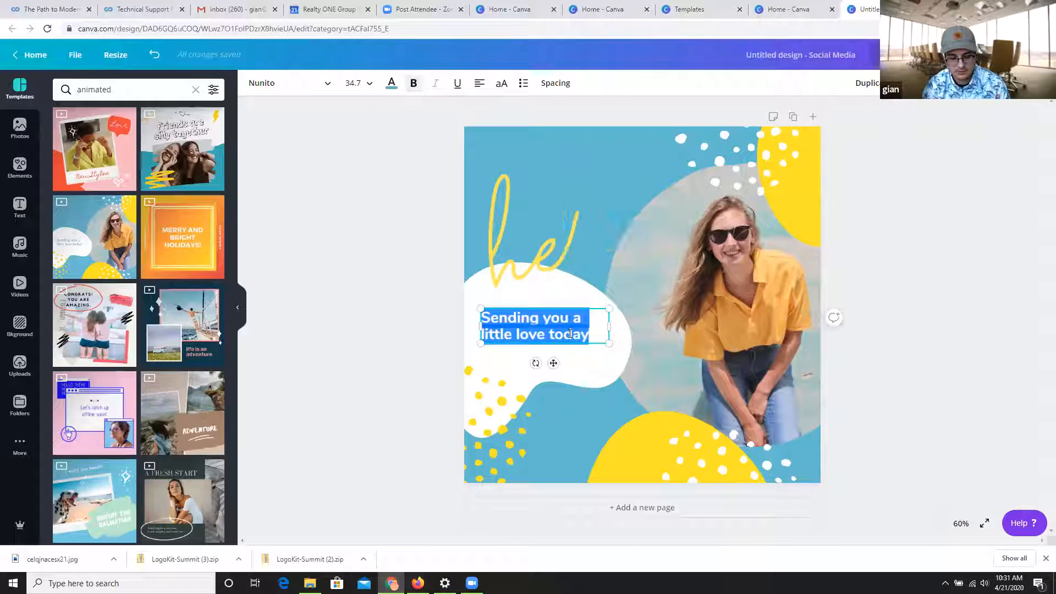
text(Vir)
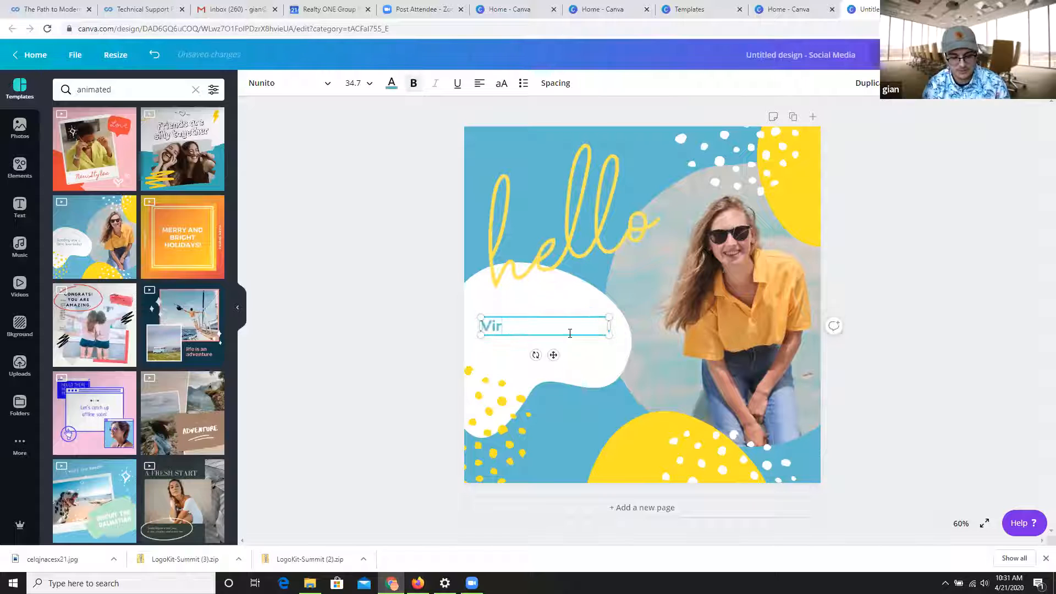
text(tual)
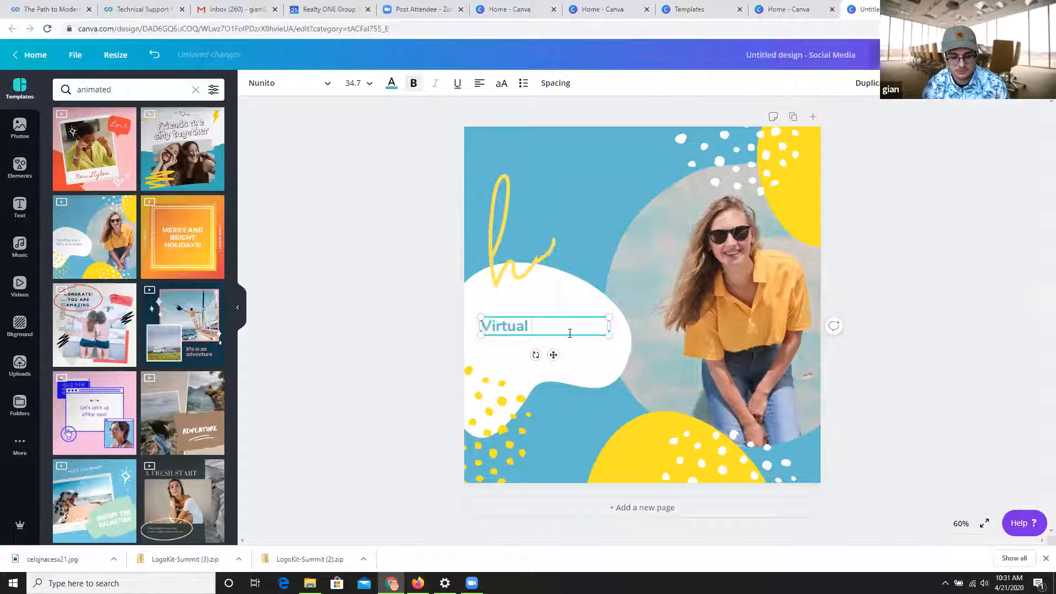
text( Hang)
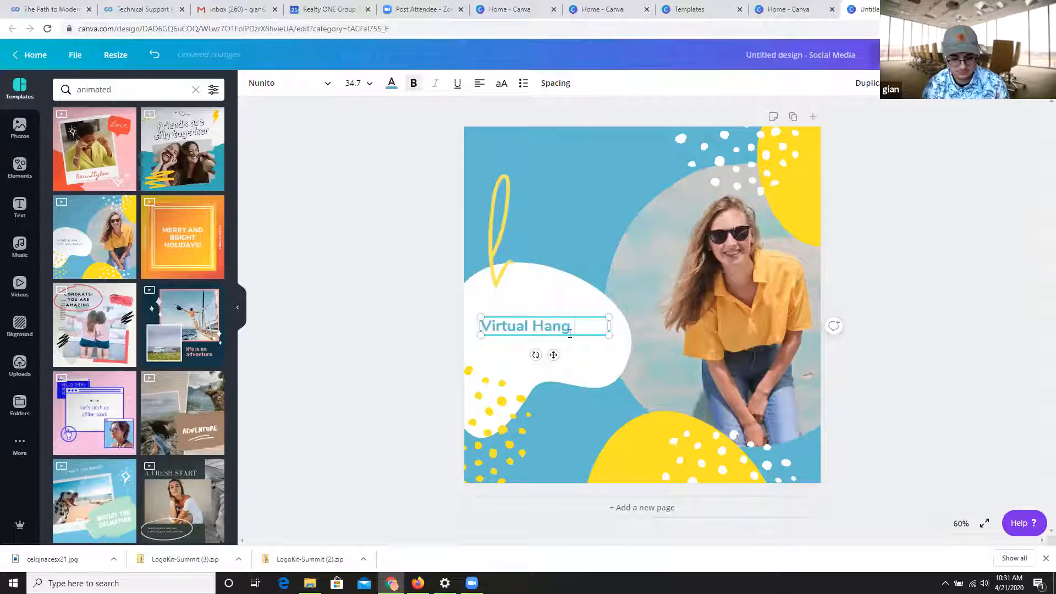
text(h out)
click(570, 333)
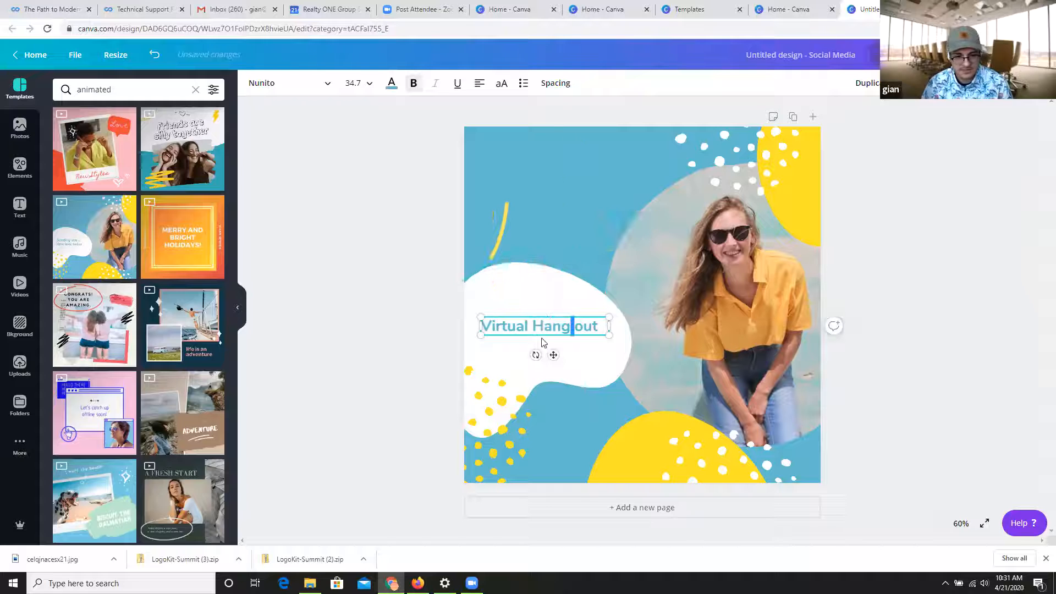
click(560, 359)
mouse_move(534, 329)
mouse_down()
mouse_move(540, 305)
mouse_move(523, 304)
mouse_move(536, 310)
mouse_up()
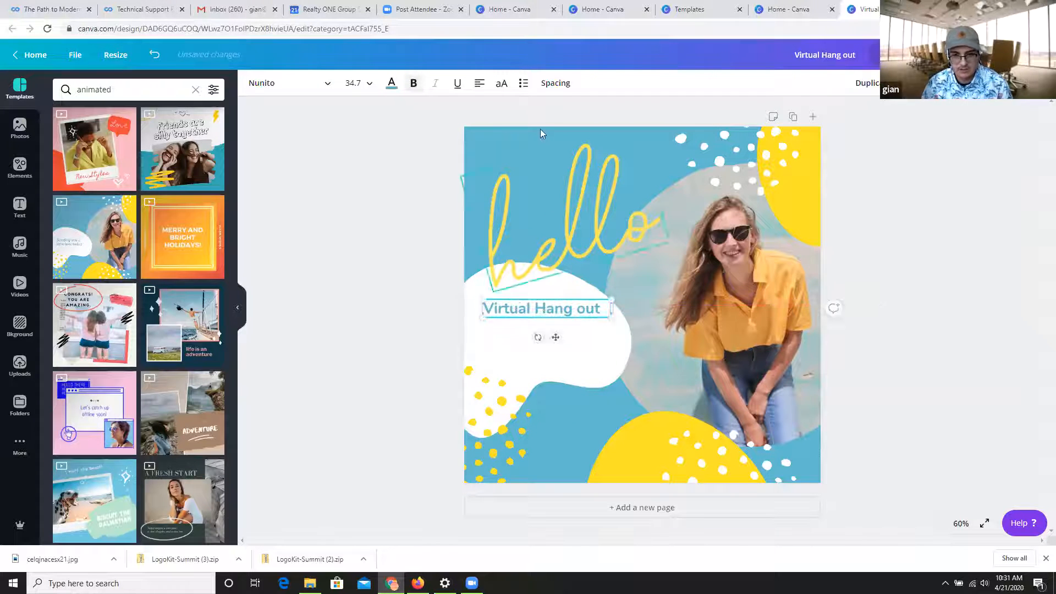
Change the design's blue background to white.
click(533, 156)
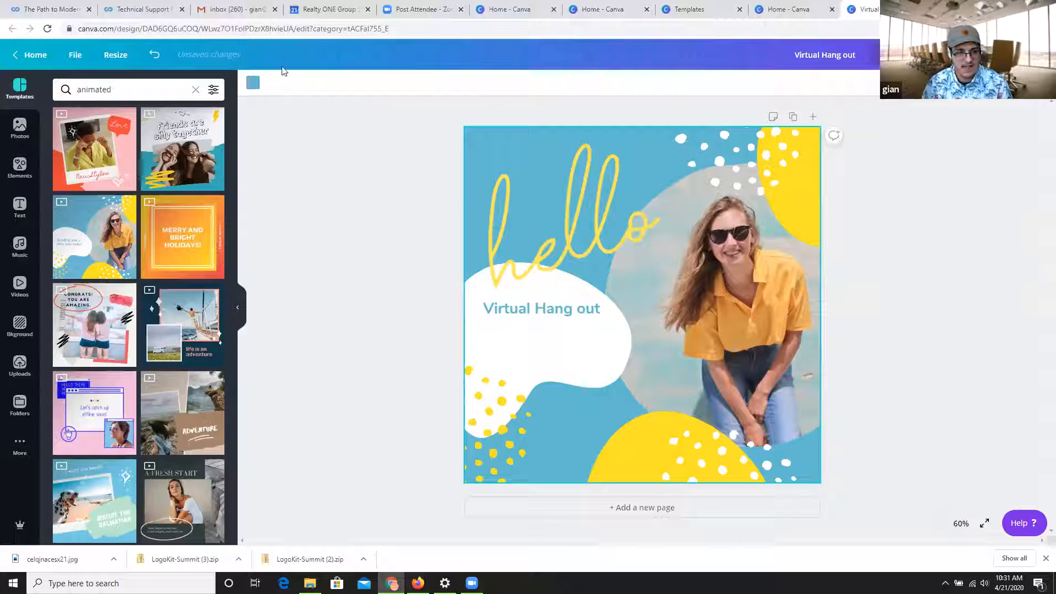
click(253, 82)
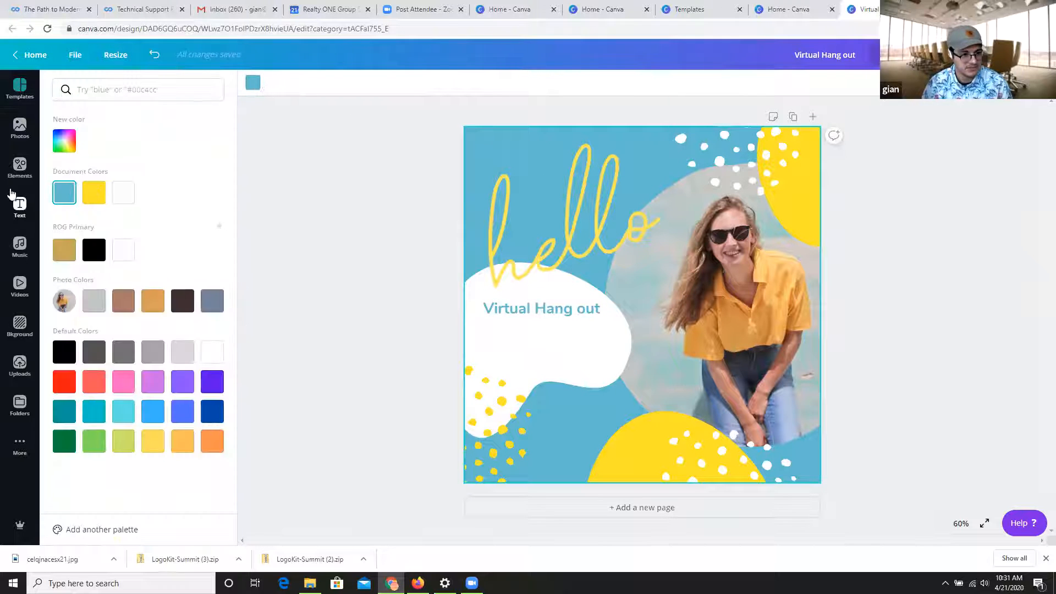
click(125, 193)
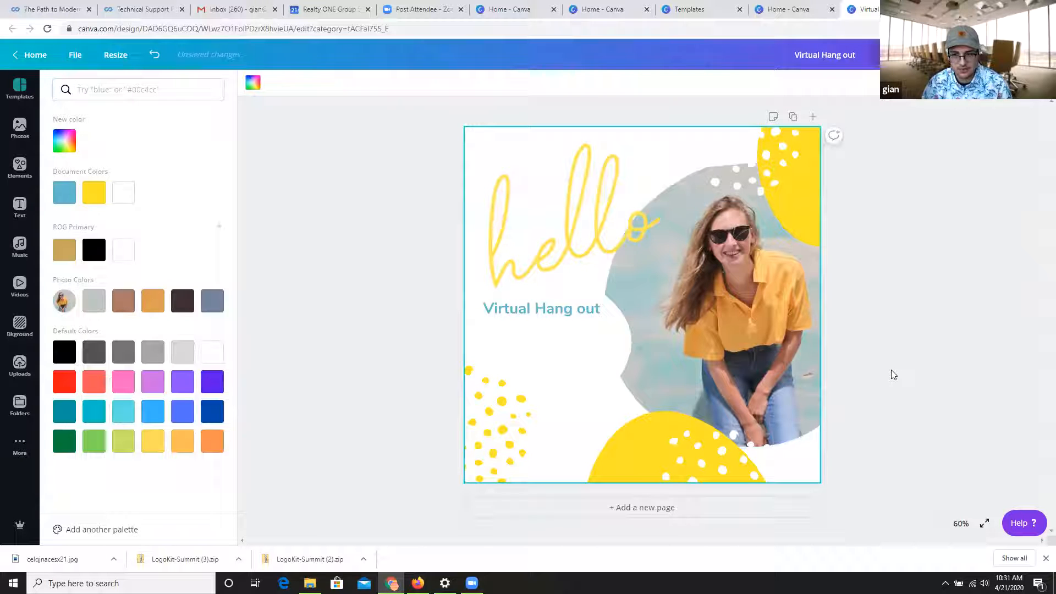
Set the second gradient color of both yellow blobs, above and below the portrait photo, to the document's blue.
click(802, 210)
click(270, 83)
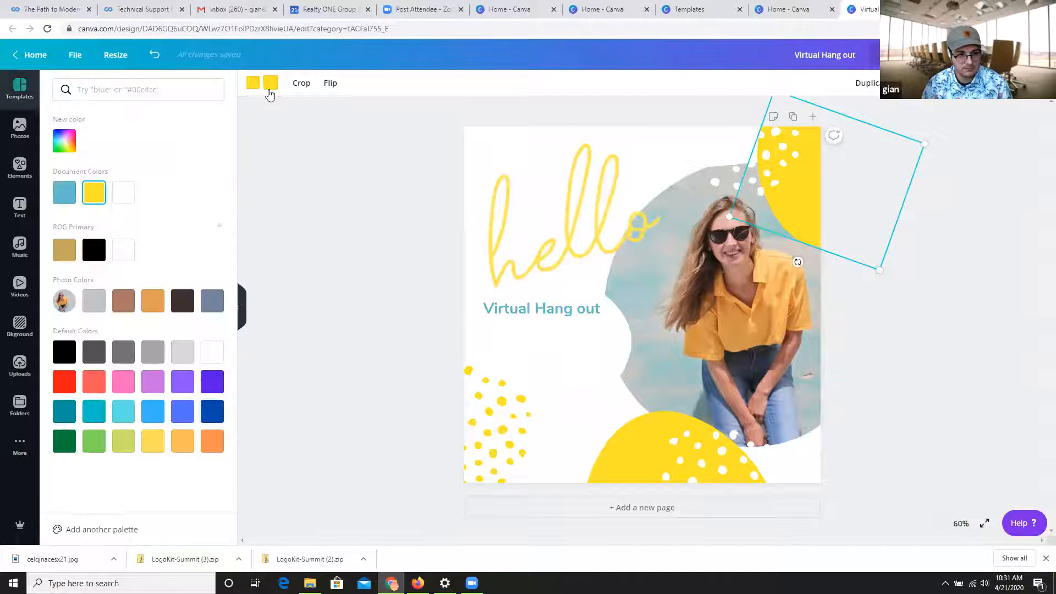
click(70, 193)
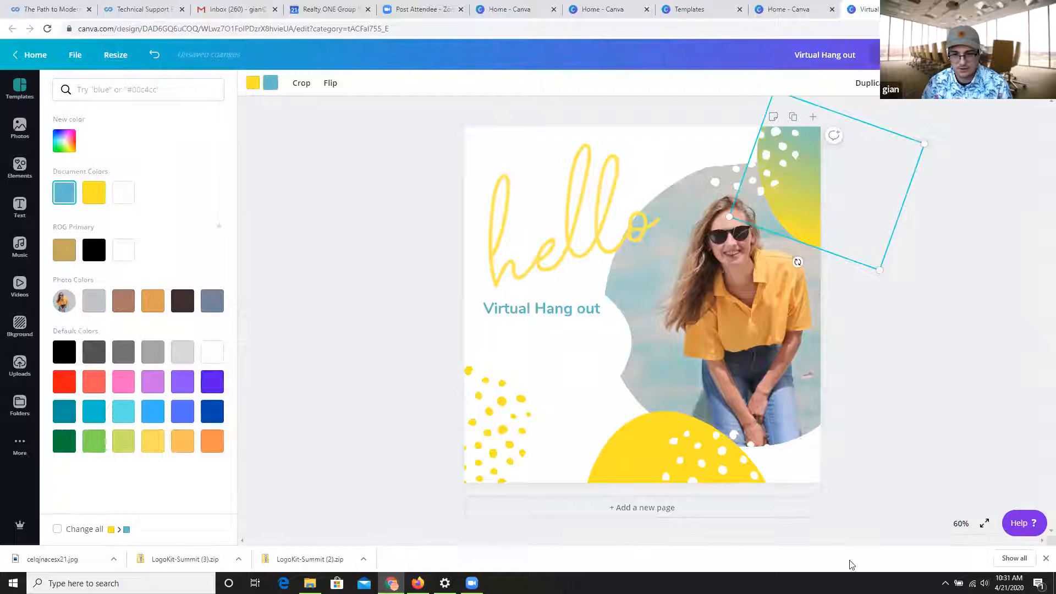
click(645, 474)
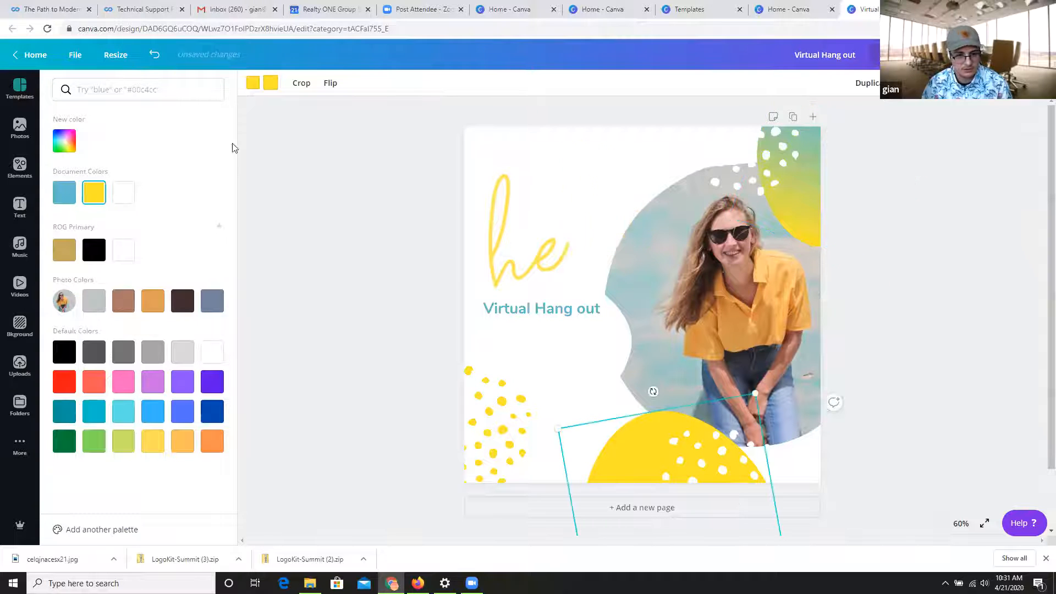
click(71, 198)
click(713, 417)
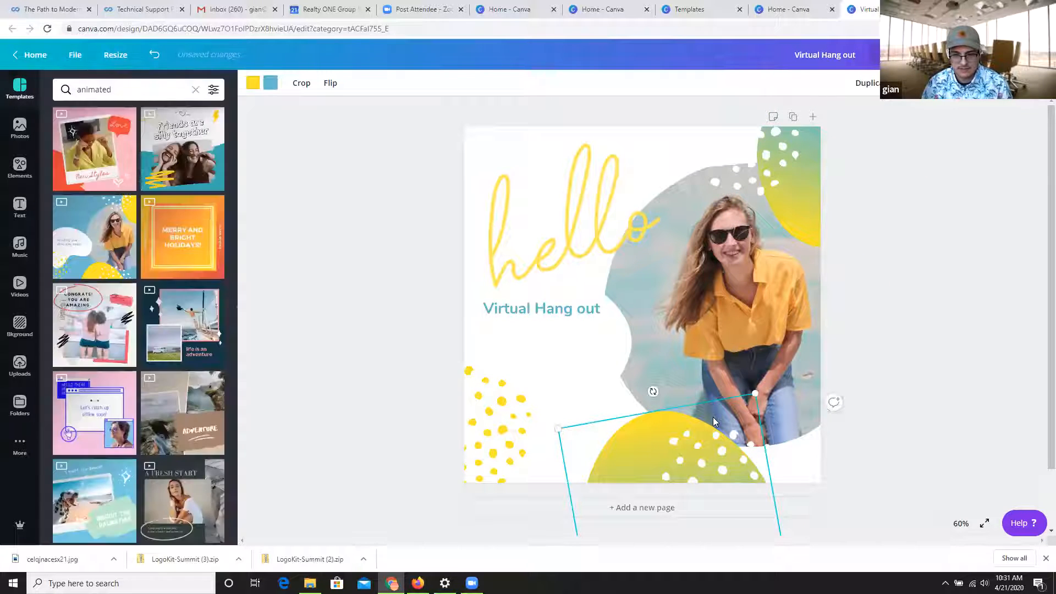
Search the stock photos for "social" to find a replacement for the portrait photo.
click(734, 294)
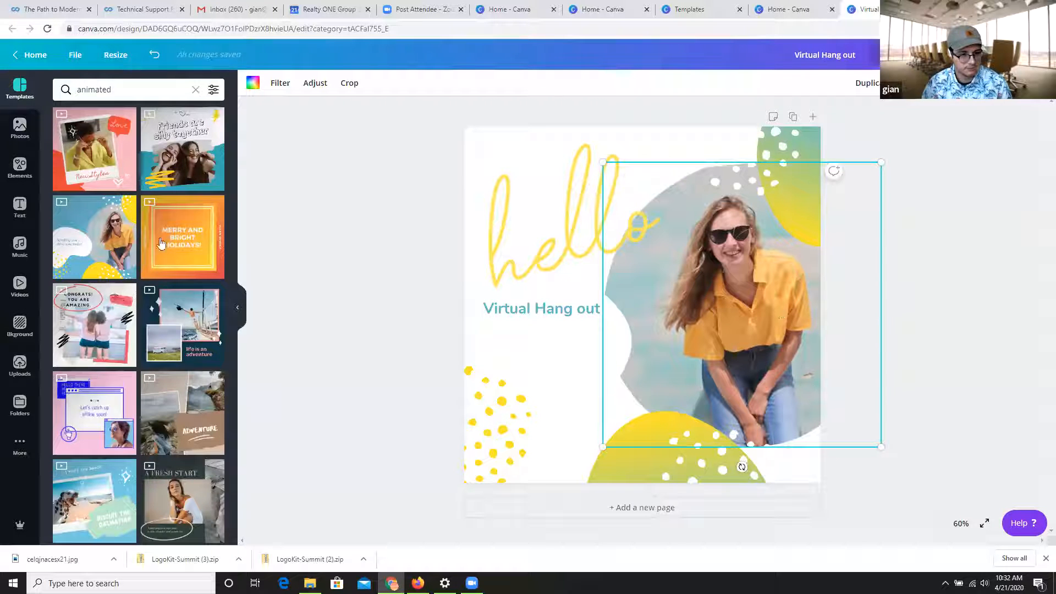
click(20, 128)
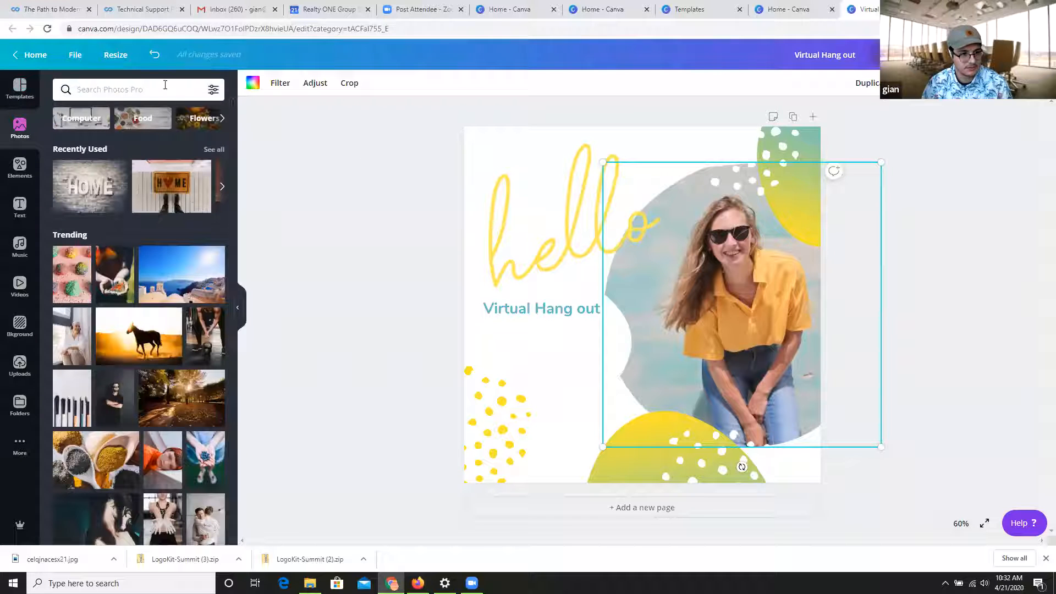
scroll(177, 280, down, 6)
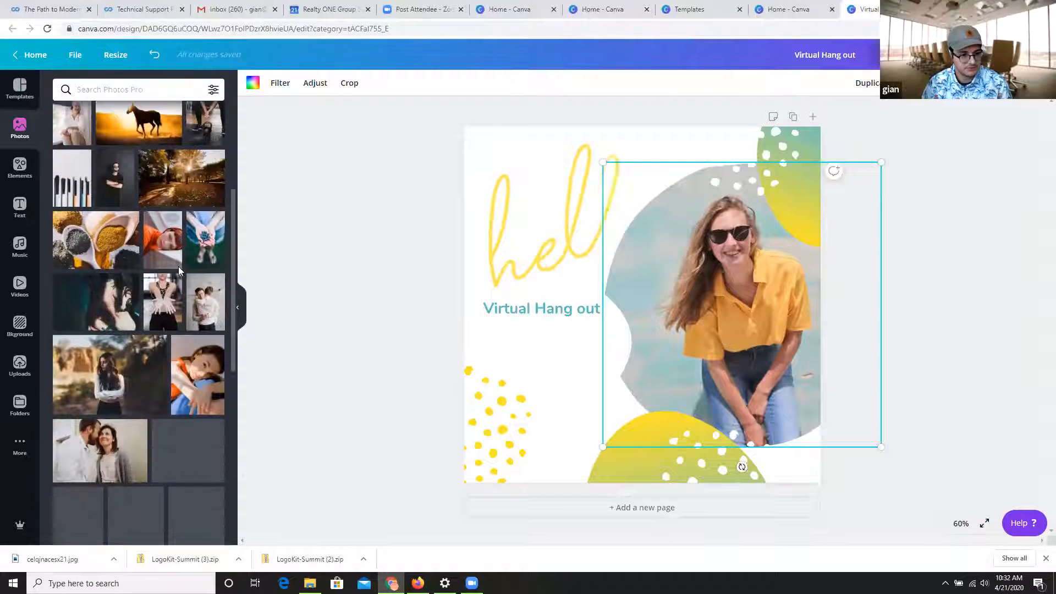
scroll(173, 279, down, 3)
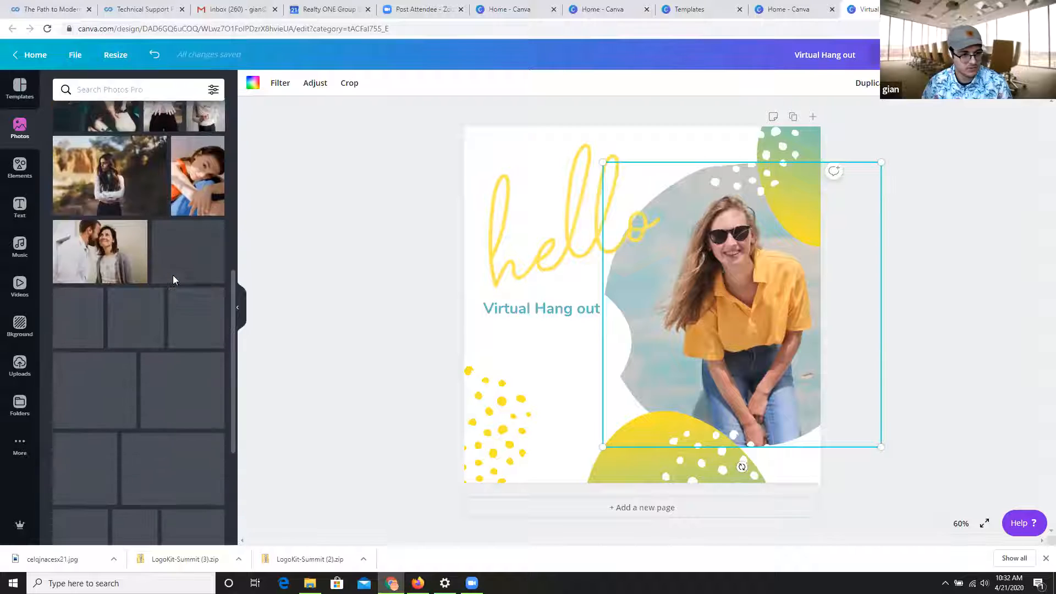
click(128, 89)
text(socai)
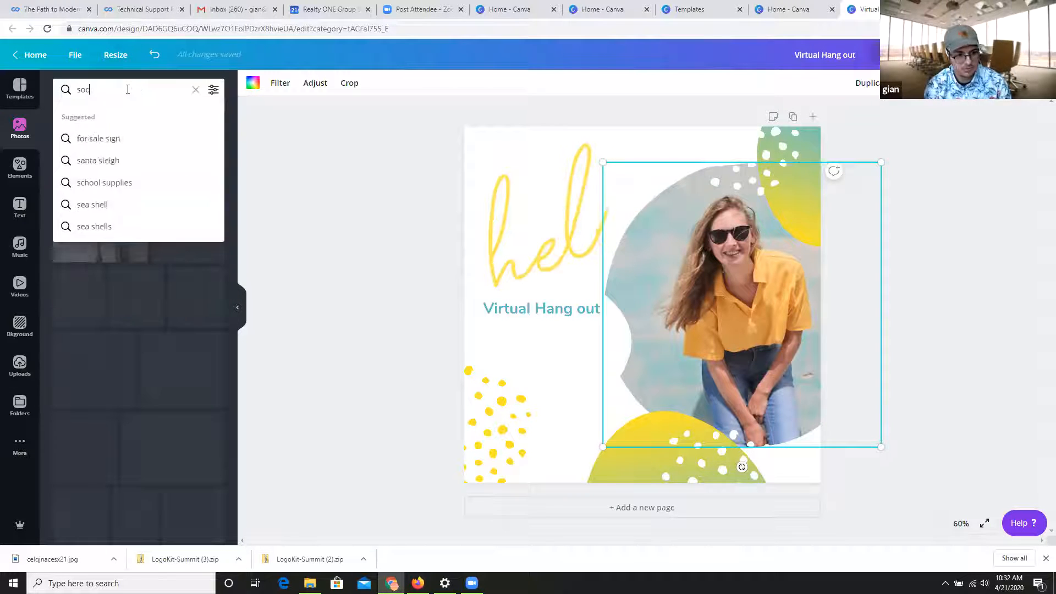
key(BackSpace)
key(BackSpace)
text(ial)
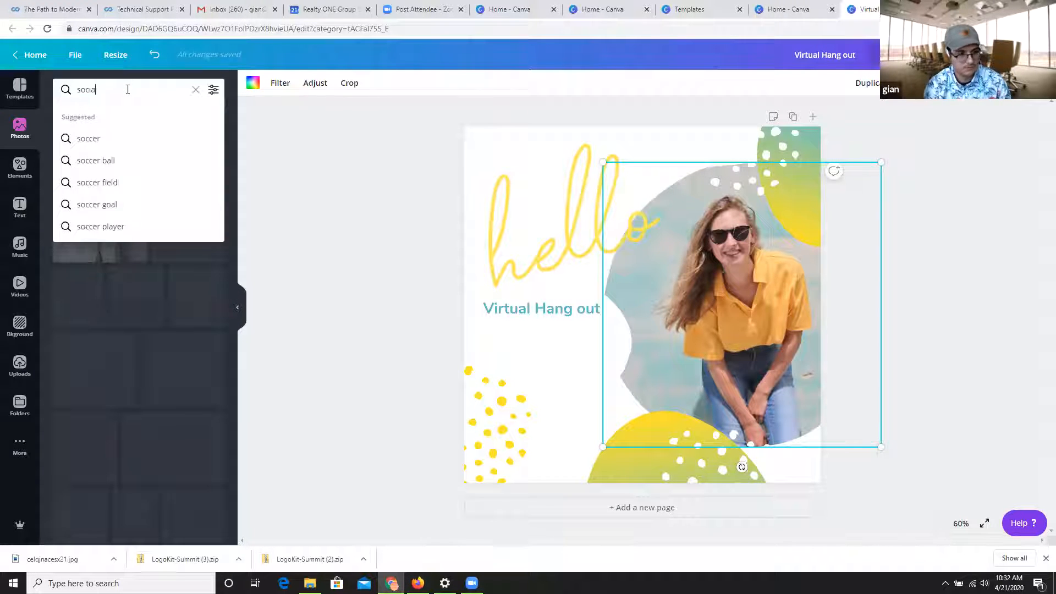
key(Return)
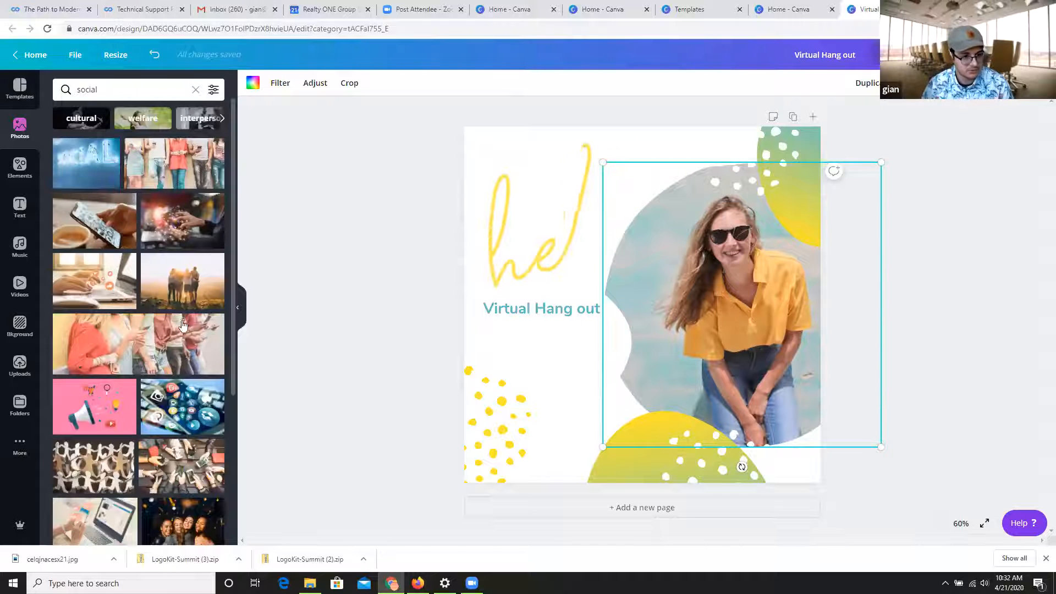
Replace the portrait photo with the picture of three seated women holding drinks.
scroll(197, 352, down, 2)
scroll(196, 352, down, 4)
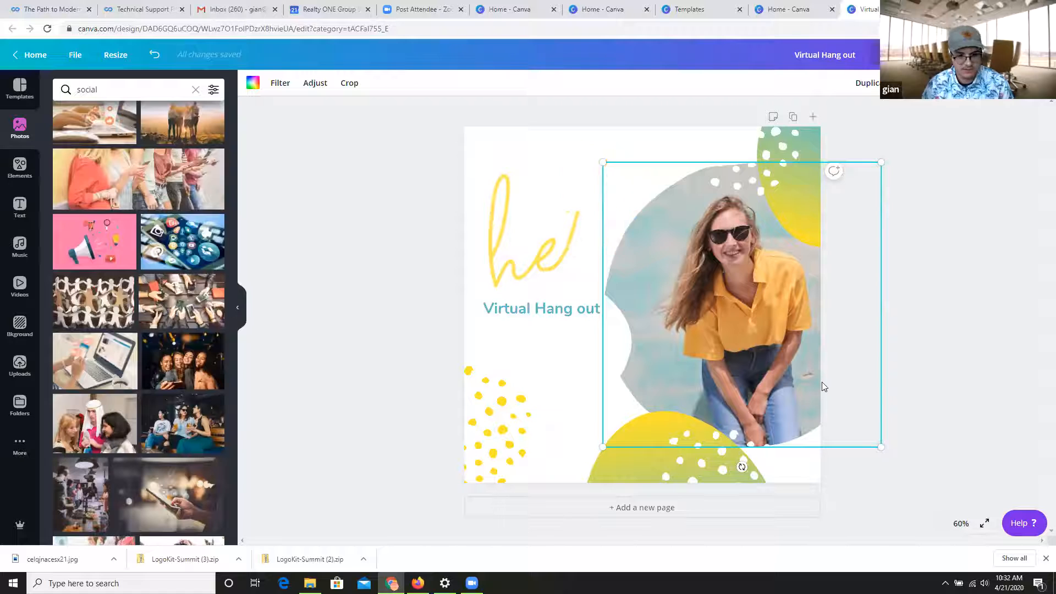
drag(205, 421, 721, 301)
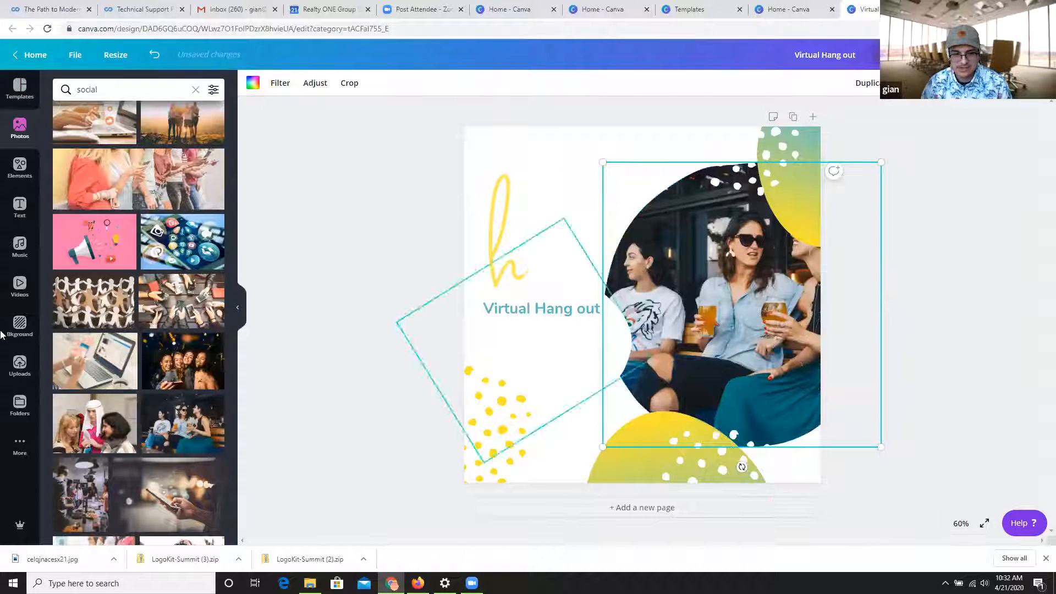
key(ctrl+z)
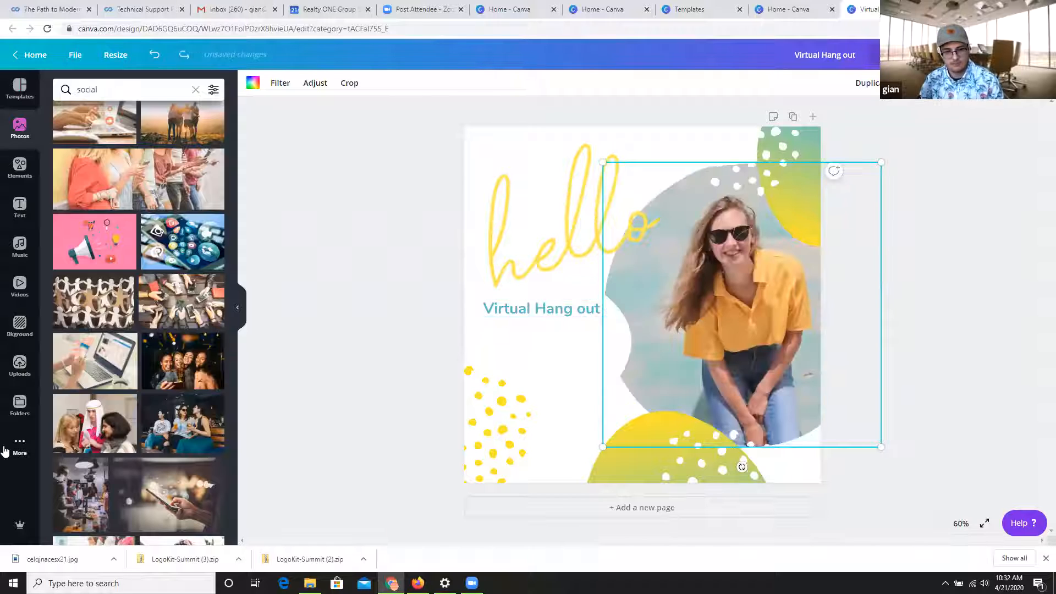
mouse_move(196, 407)
mouse_down()
mouse_move(225, 408)
mouse_move(345, 336)
mouse_move(457, 288)
mouse_move(589, 319)
mouse_move(656, 243)
mouse_move(731, 217)
mouse_move(676, 243)
mouse_up()
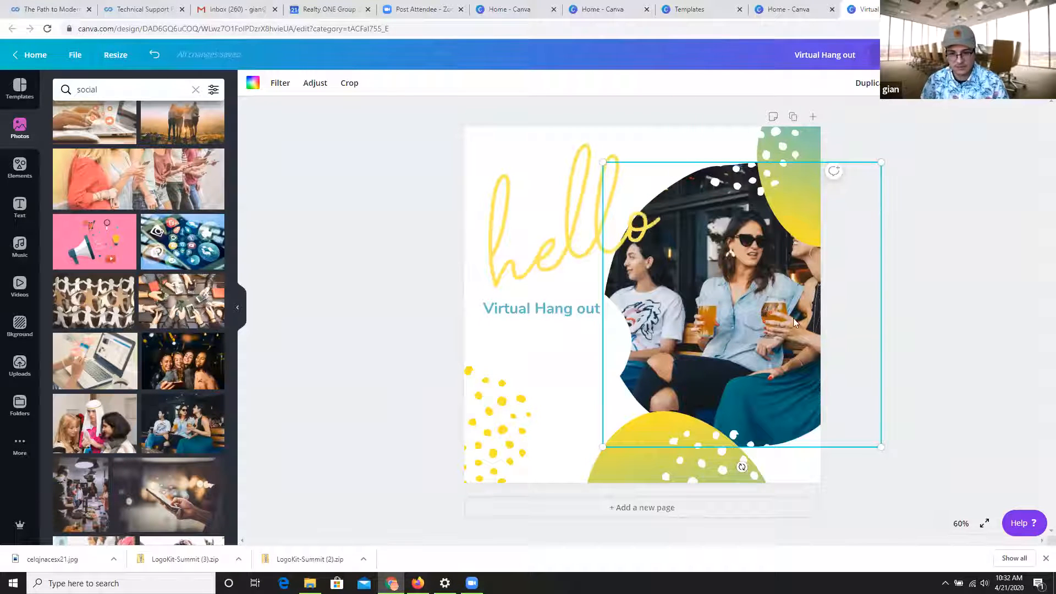
Recolor the yellow dot pattern in the design's lower-left corner with the document's blue.
click(517, 430)
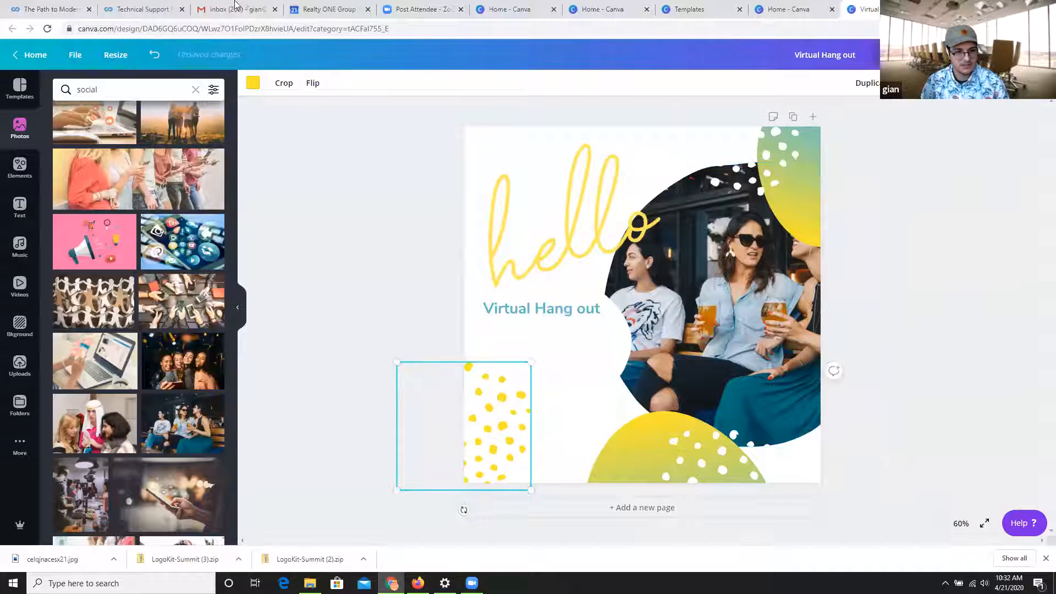
click(253, 82)
click(67, 194)
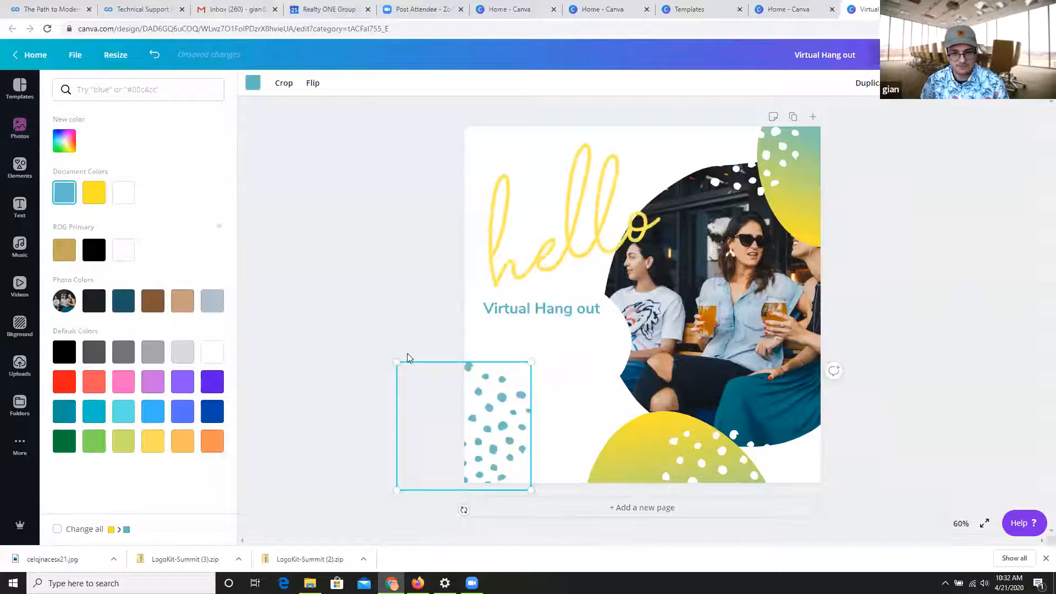
Change the design's background to the gold of the ROG Primary palette.
click(835, 360)
click(835, 357)
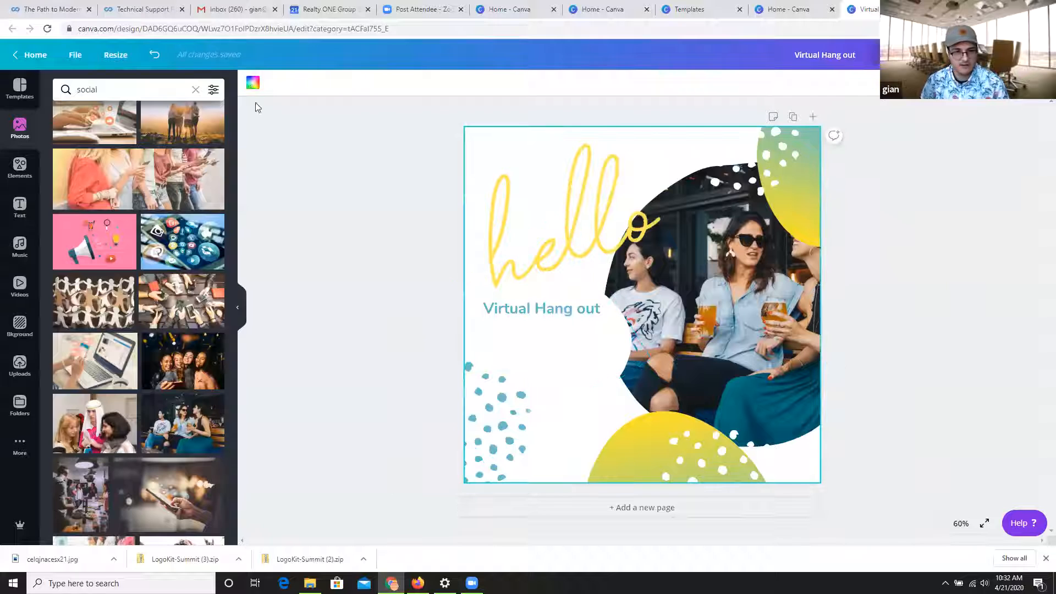
click(252, 83)
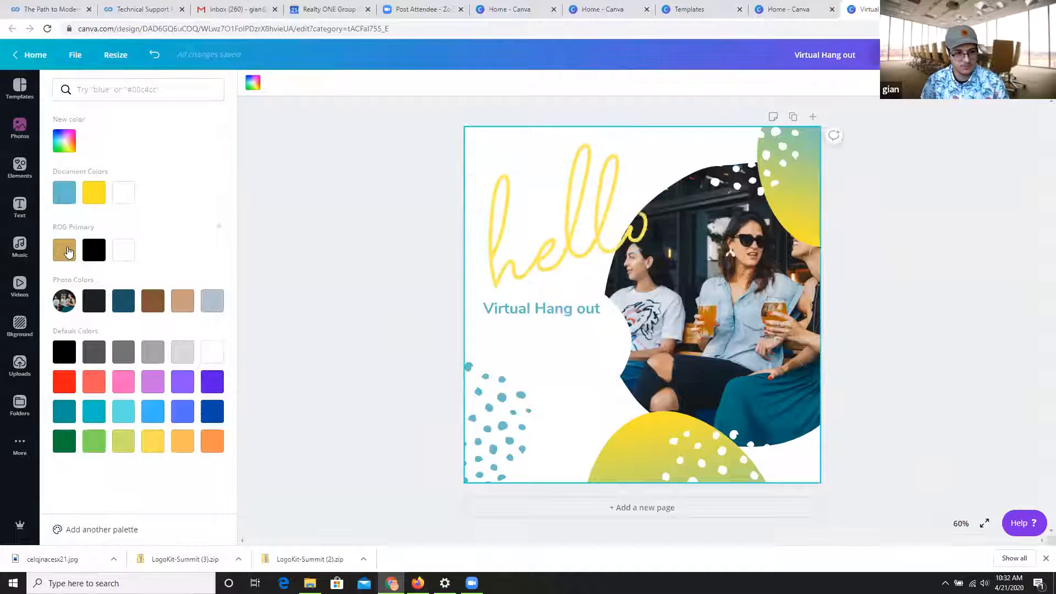
click(66, 250)
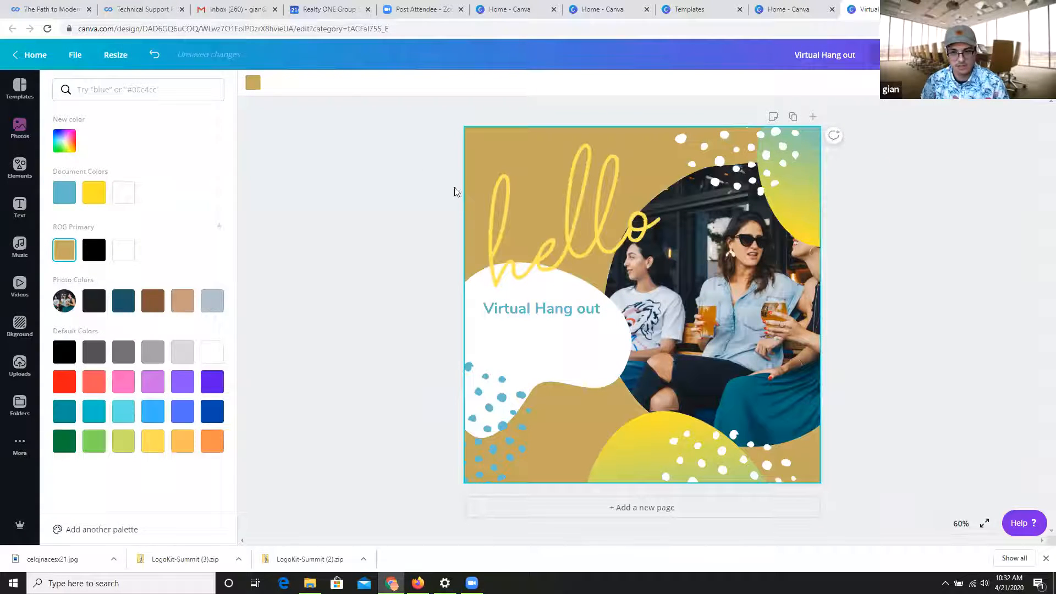
Set the second gradient color of the yellow blob above the photo to black.
click(791, 187)
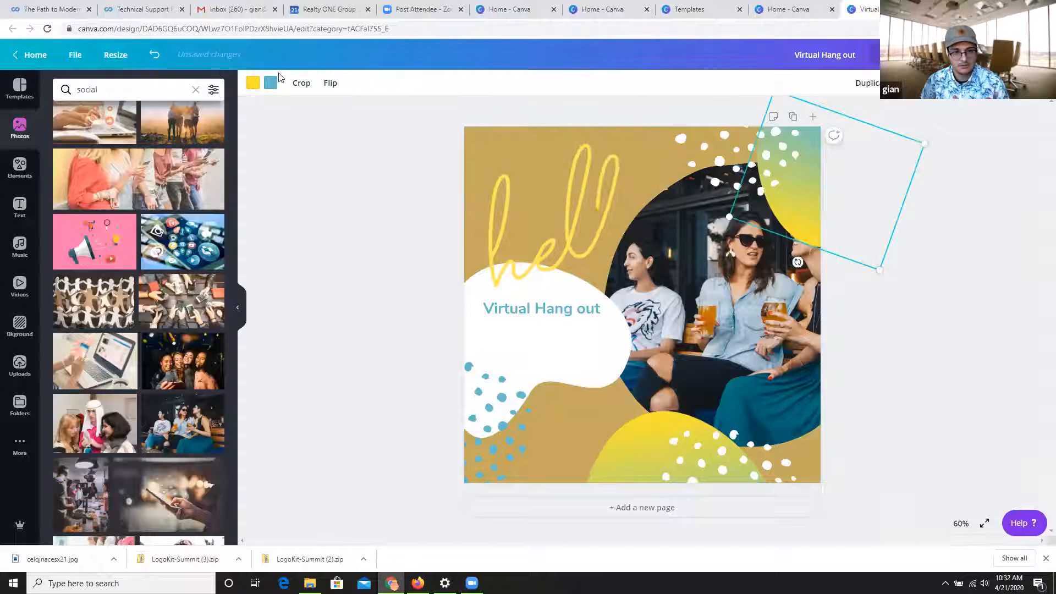
click(270, 83)
click(97, 253)
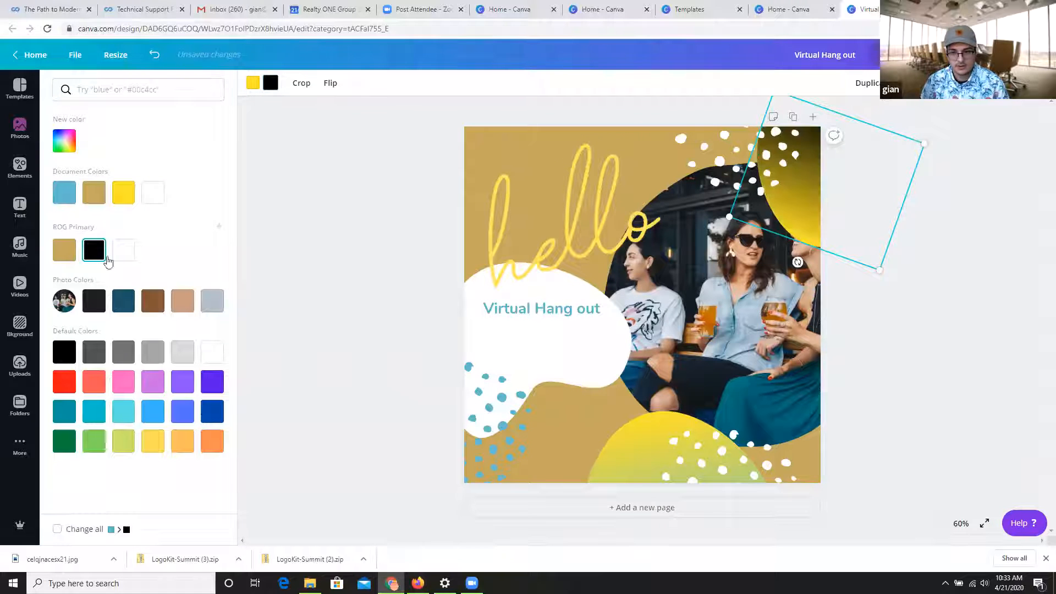
Set the second gradient color of both yellow blobs, below and above the photo, to white.
click(622, 479)
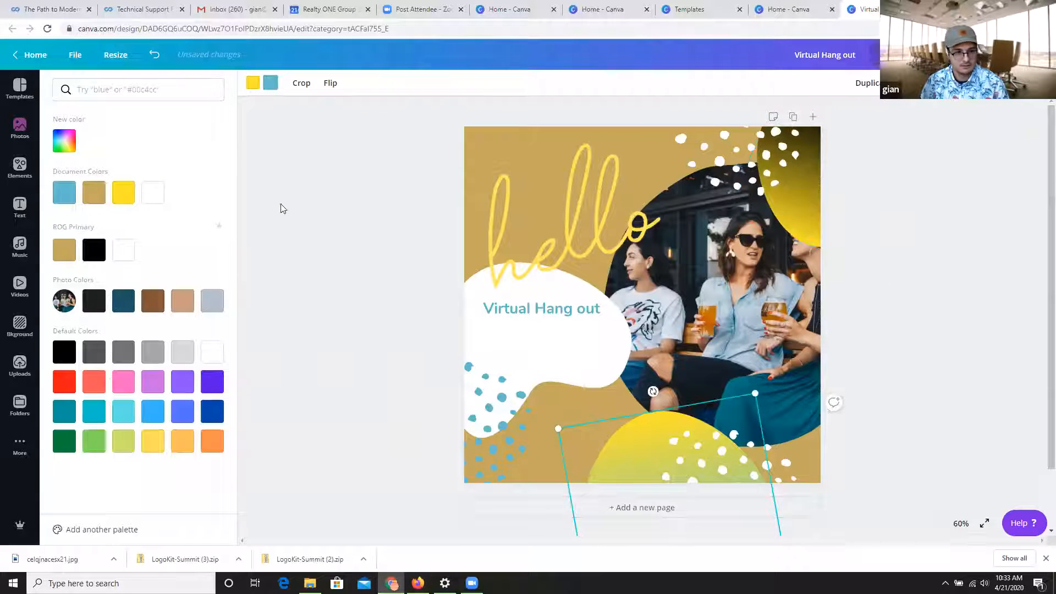
click(271, 83)
click(271, 83)
click(183, 193)
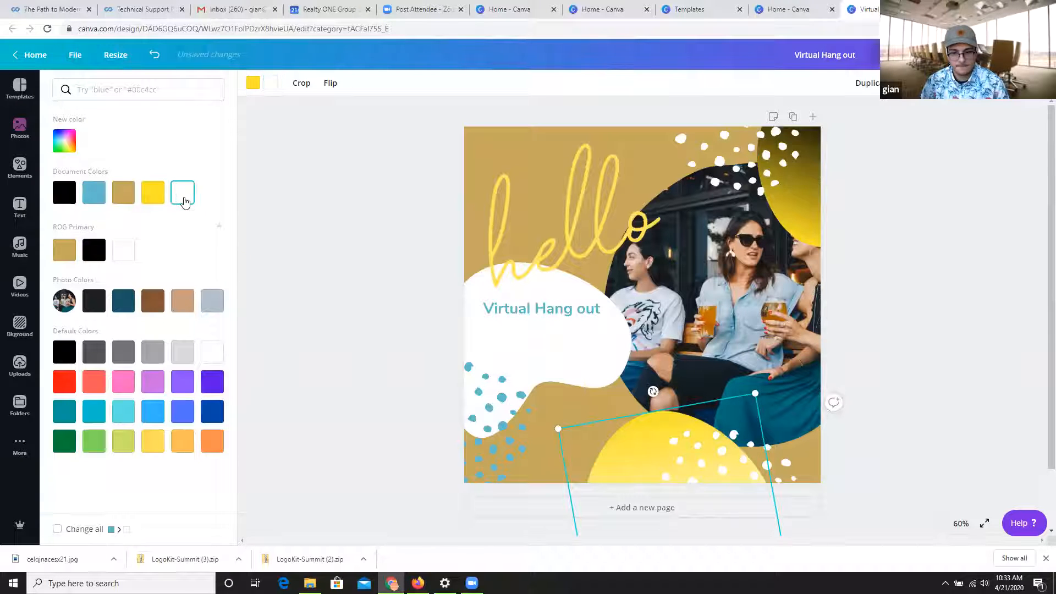
click(803, 213)
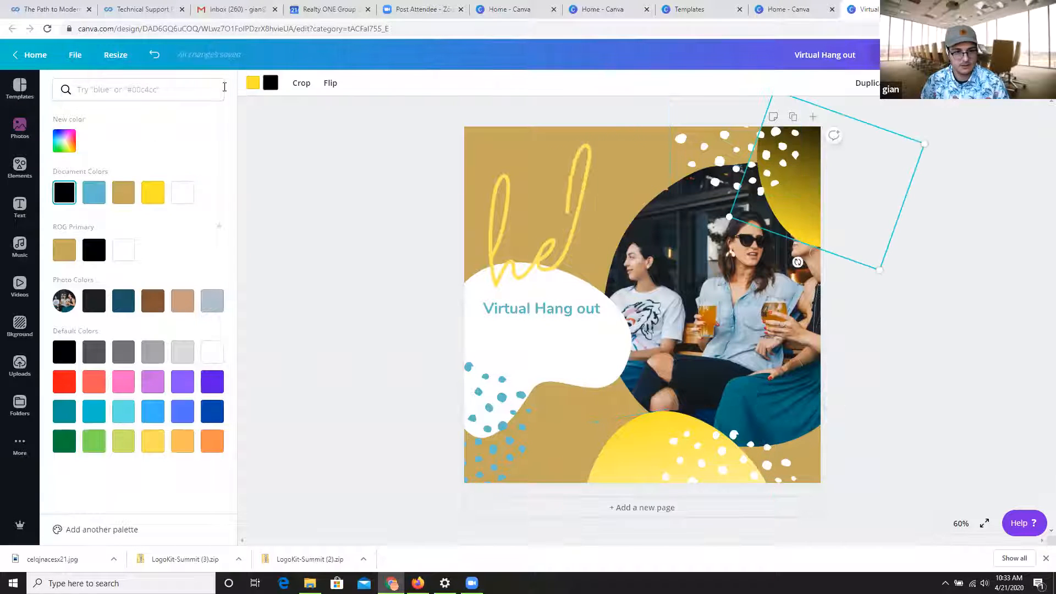
click(183, 204)
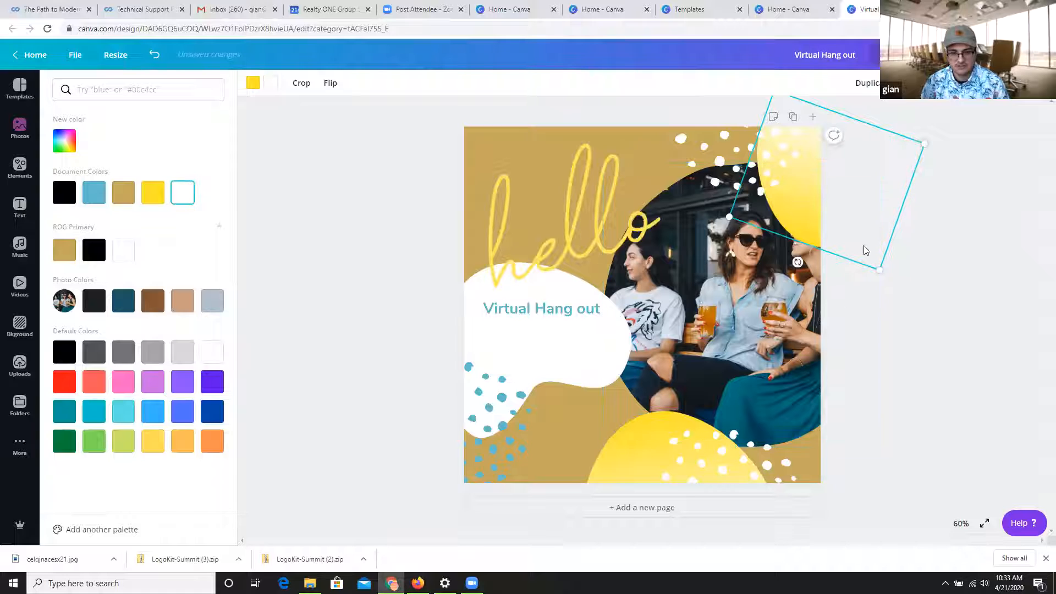
Recolor the dot patterns by the white speech bubble and over the lower yellow blob with the brand black.
click(492, 419)
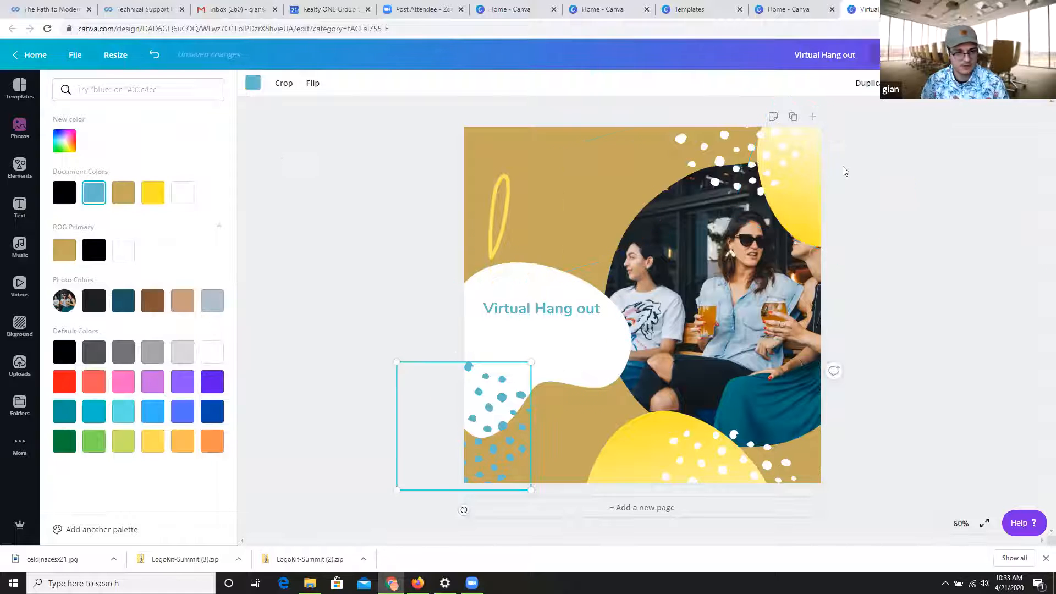
click(252, 83)
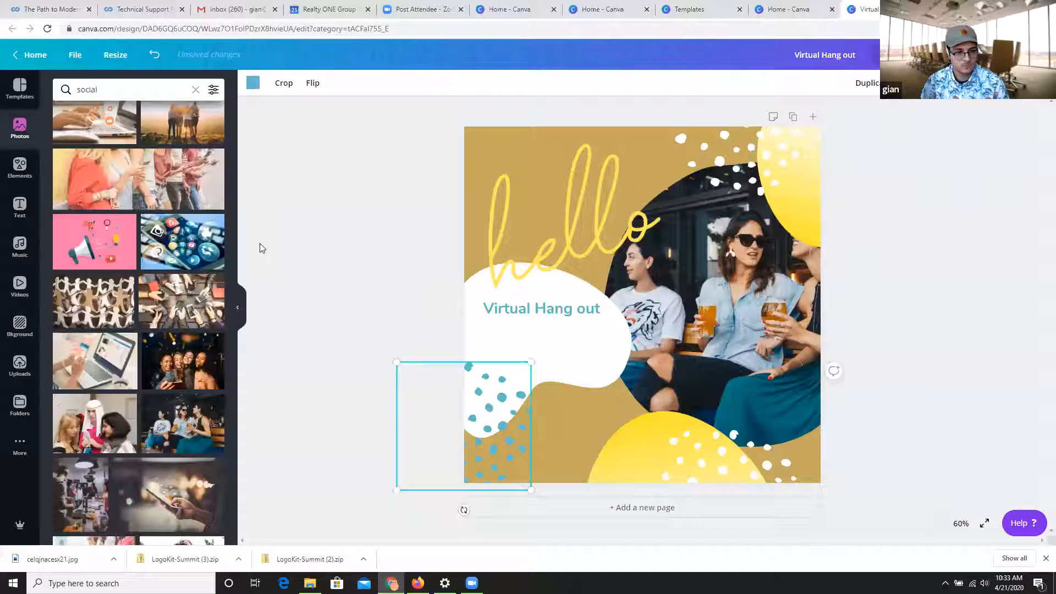
click(253, 83)
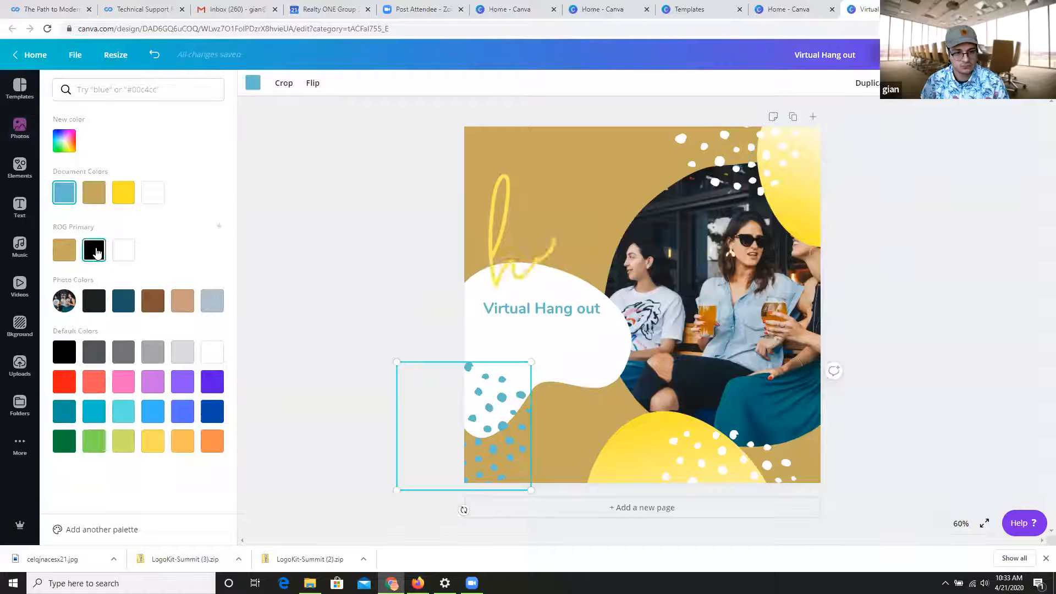
click(125, 259)
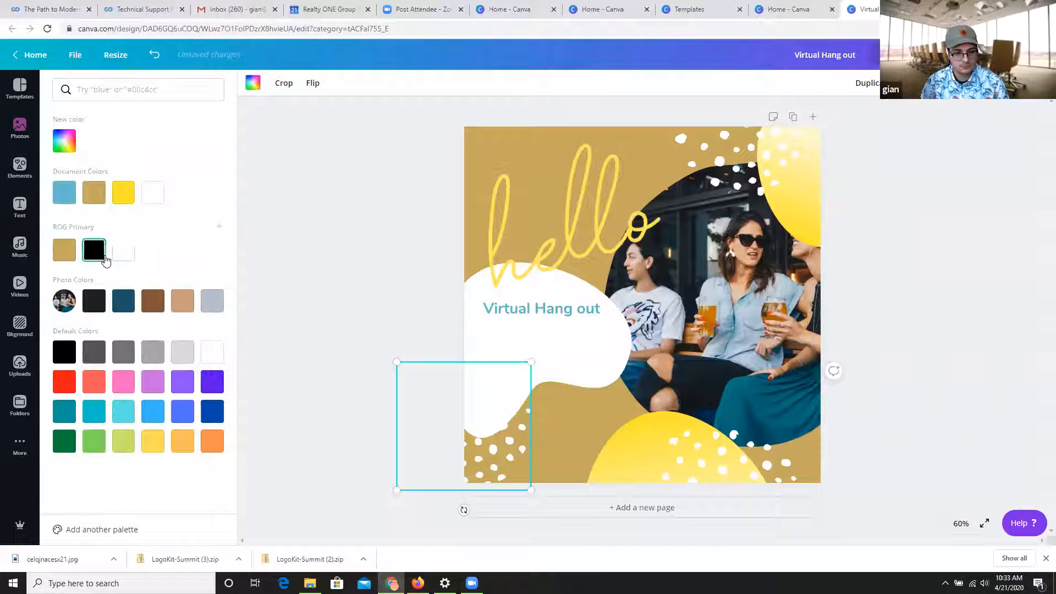
click(104, 256)
click(764, 491)
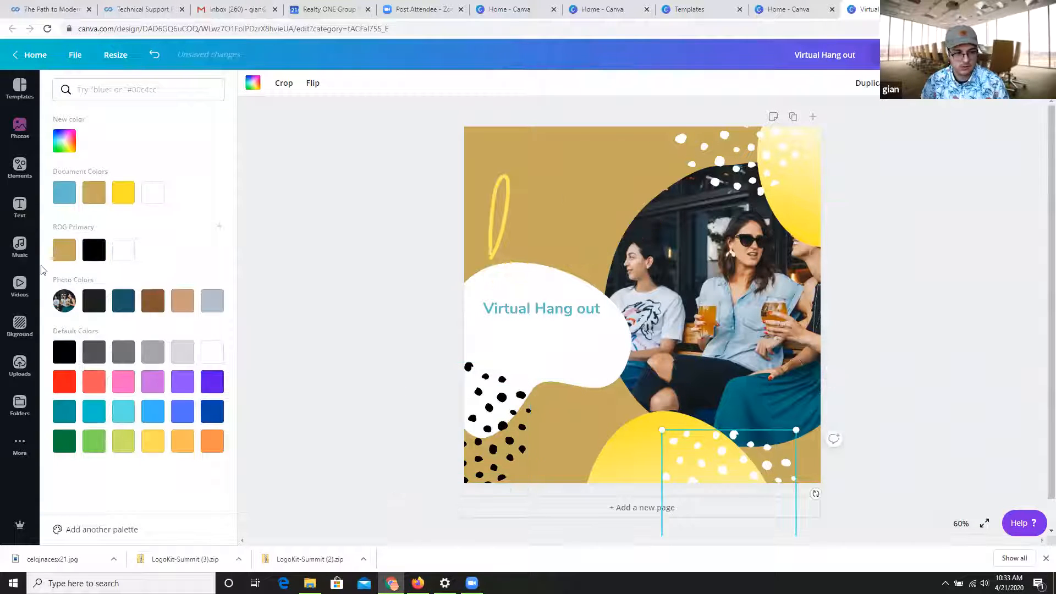
click(102, 252)
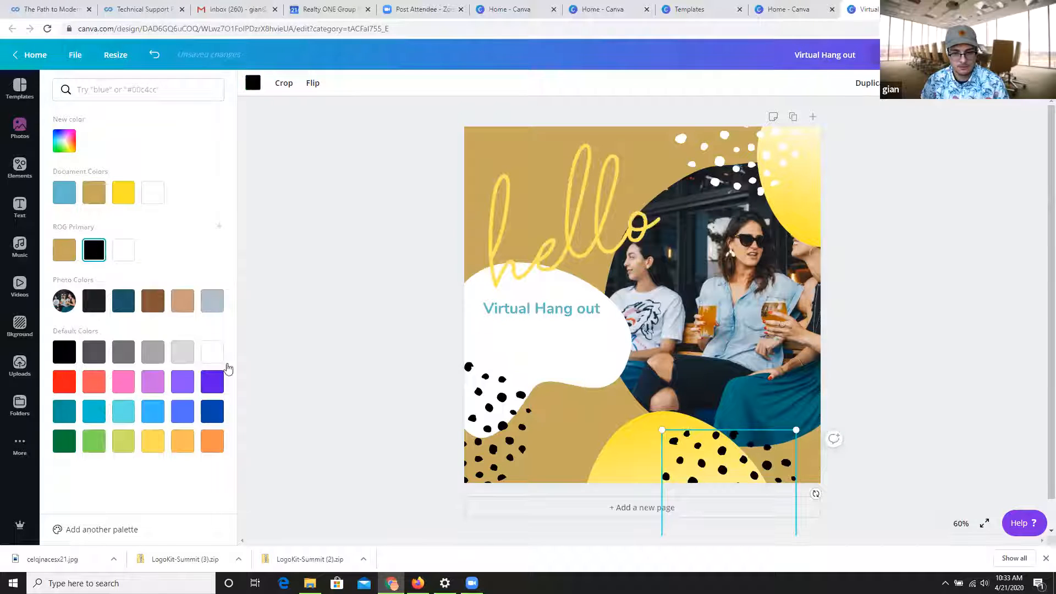
Color the "Virtual Hang out" text black and move the "hello" lettering slightly up.
click(539, 309)
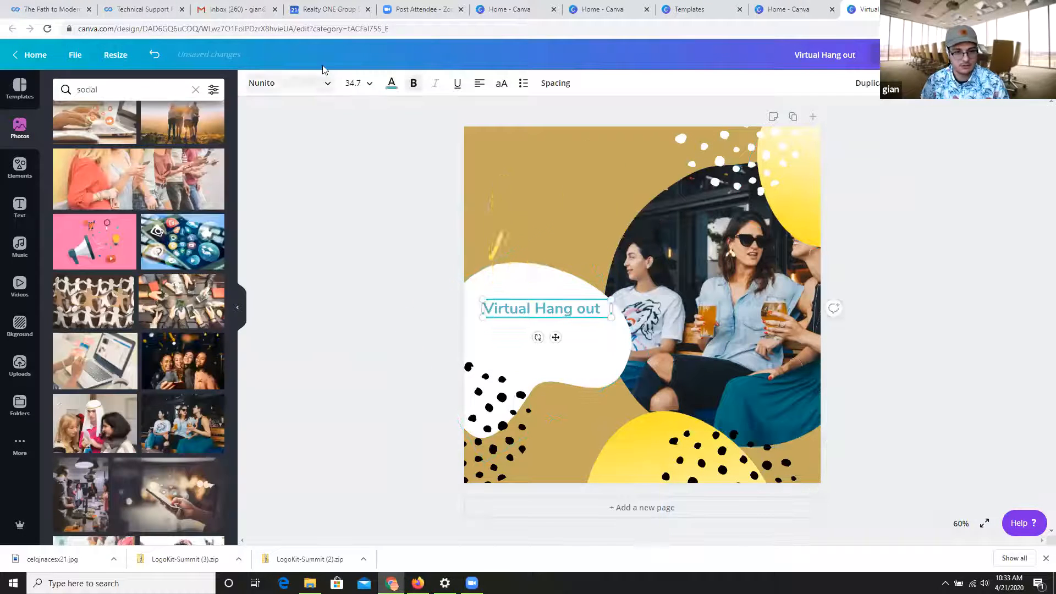
click(391, 84)
click(94, 251)
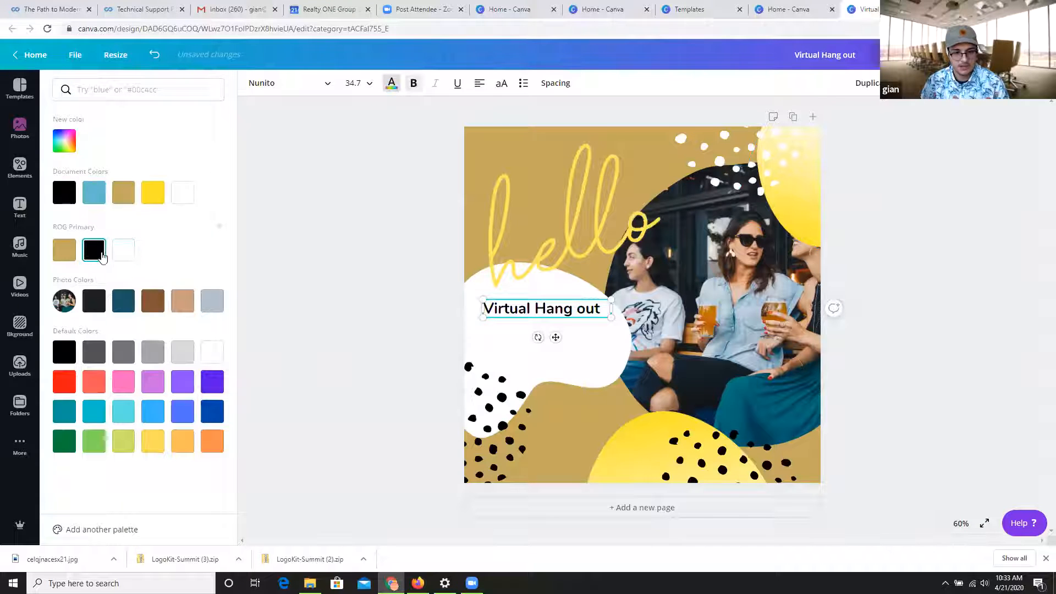
click(302, 234)
drag(583, 221, 584, 206)
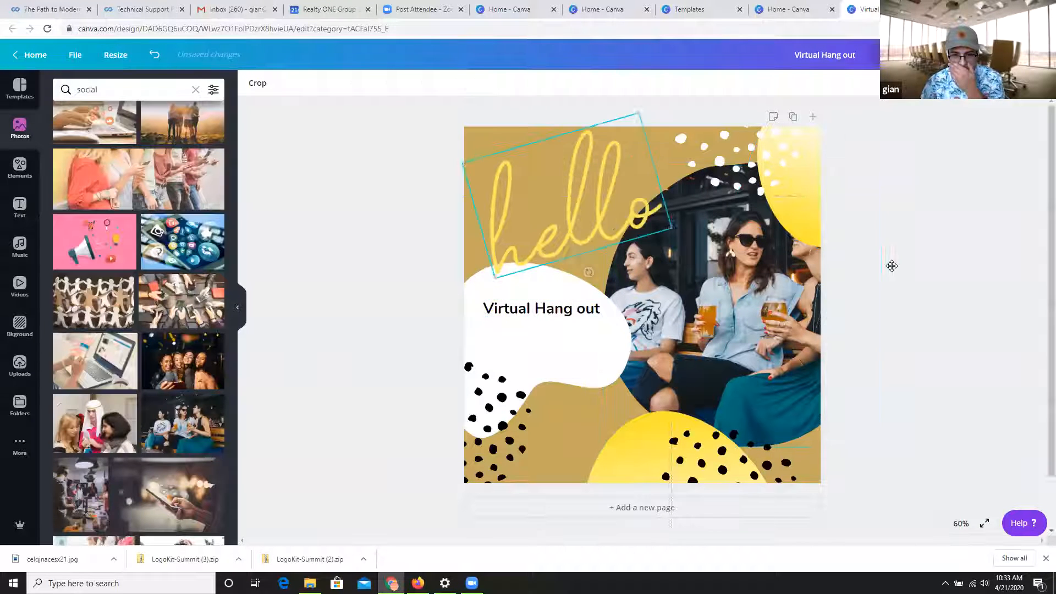
Add a second line reading "Friday 4:00pm" below "Virtual Hang out" in the text box.
click(557, 313)
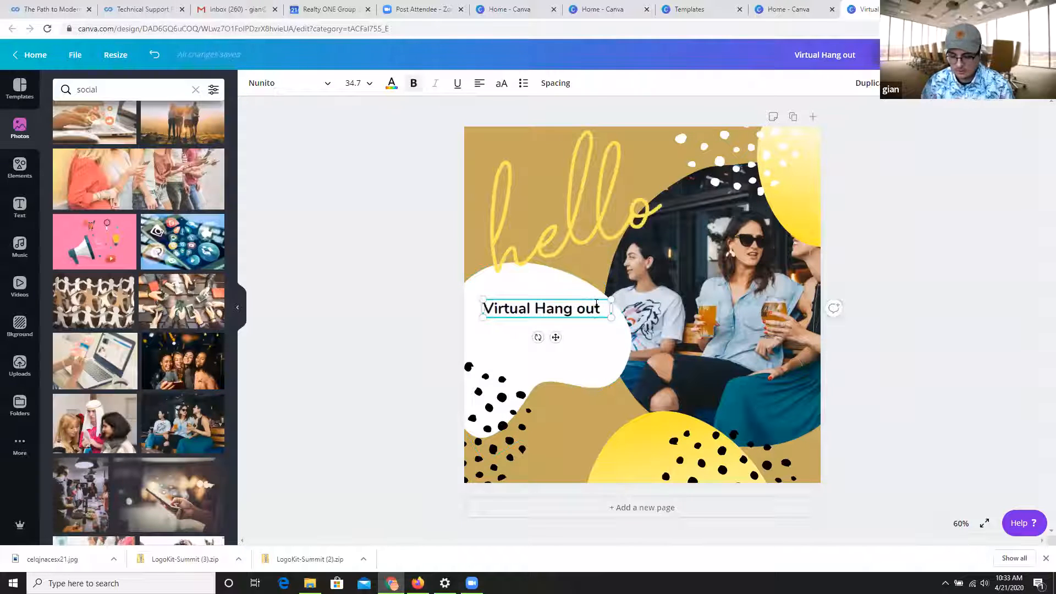
key(Return)
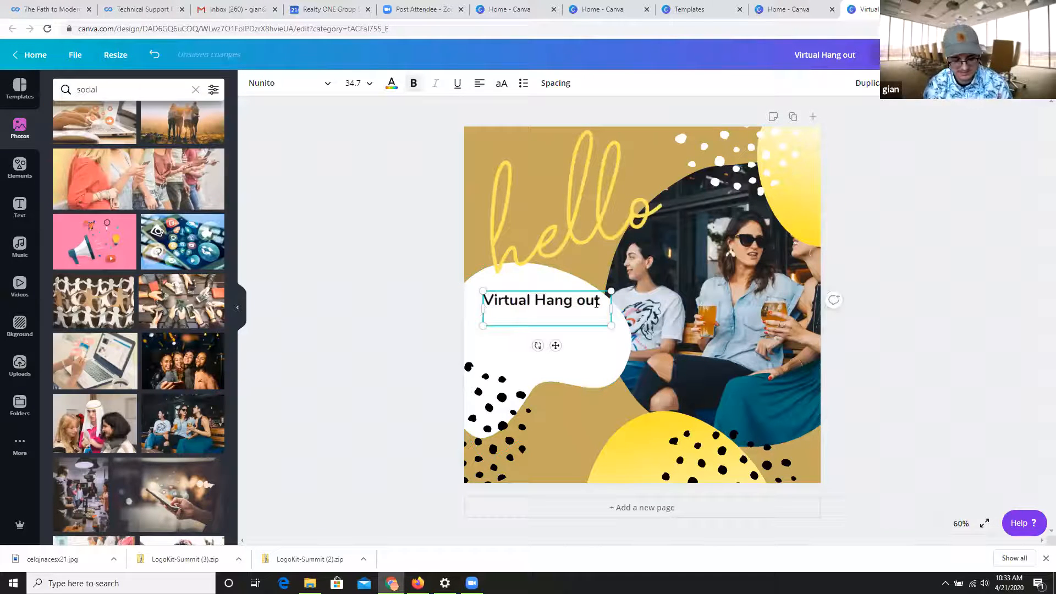
text(Frod)
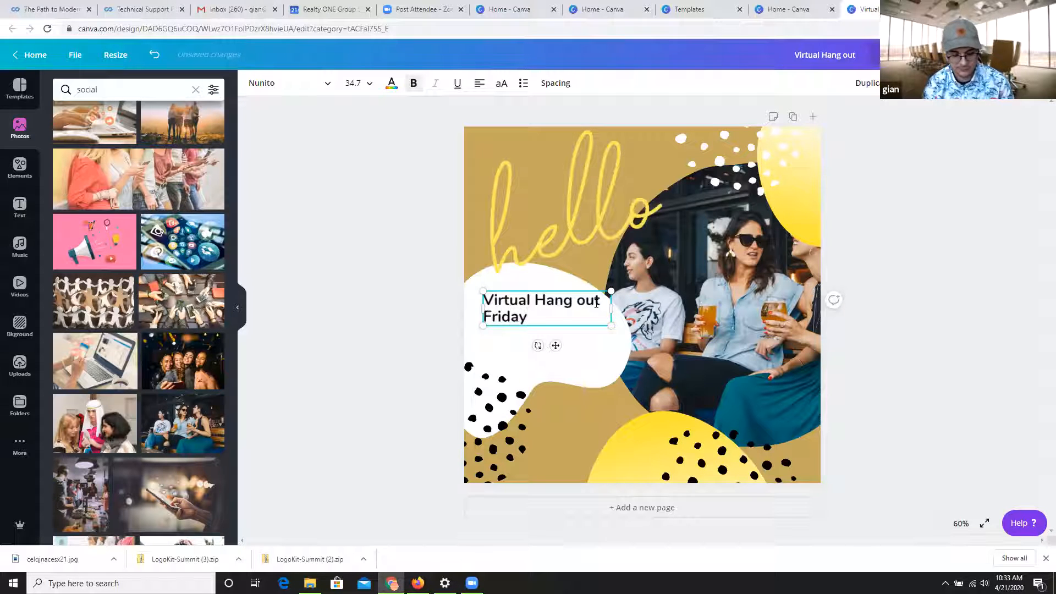
text(ay 4:00pm)
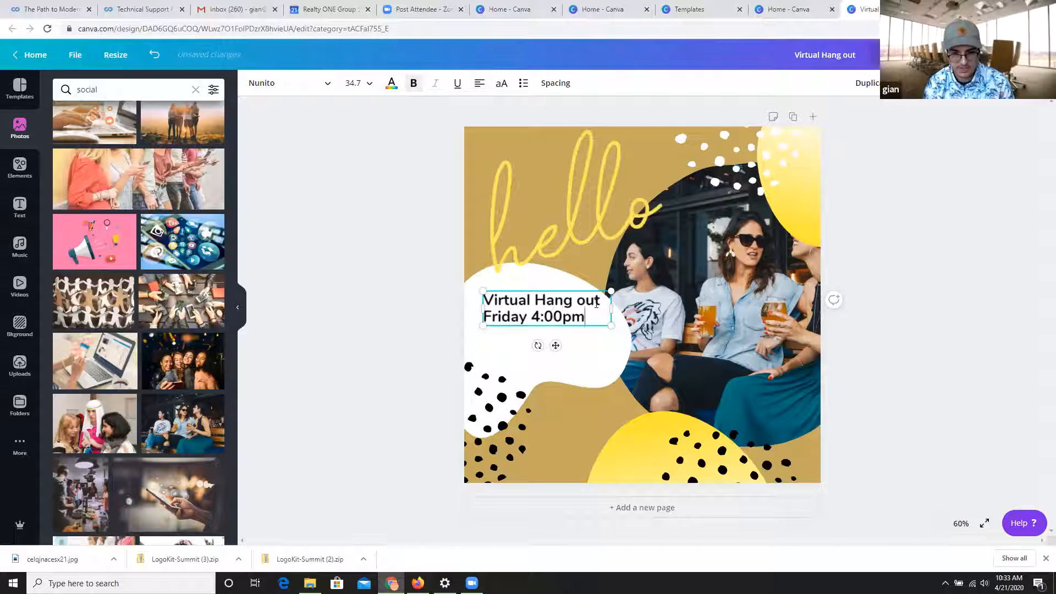
Add the lines "Be there or be" and "Sqaure" below "Friday 4:00pm" and shift the text box slightly within the speech bubble.
key(Return)
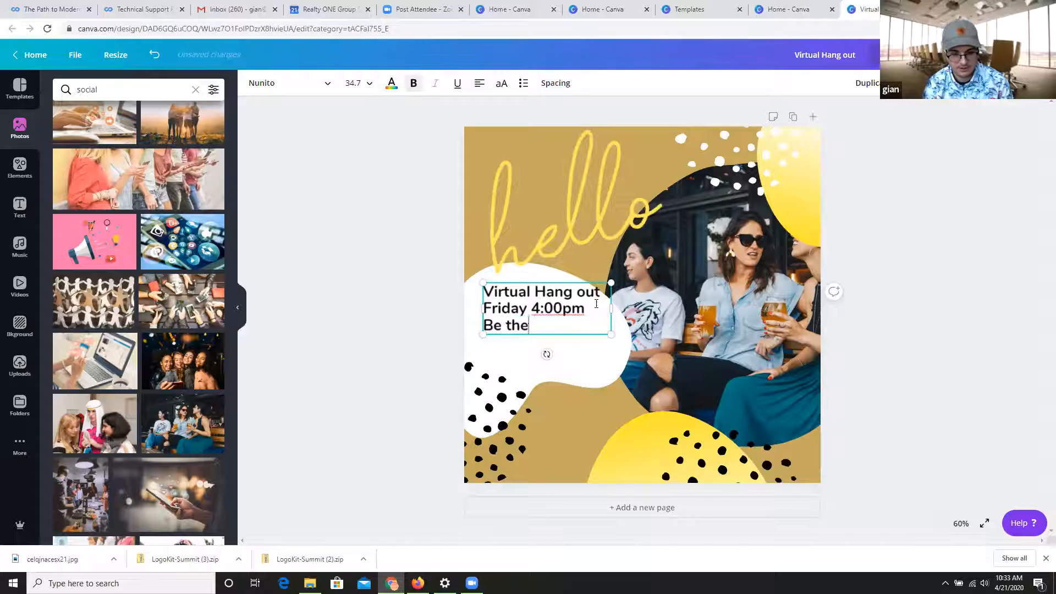
text(Be there opr)
key(BackSpace)
key(BackSpace)
text(r )
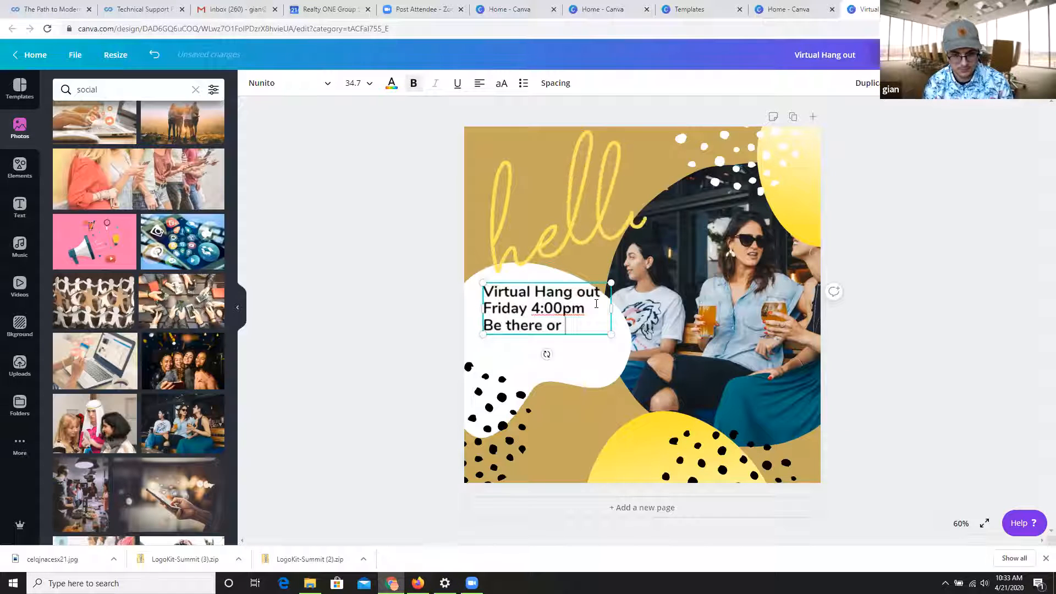
text(be)
key(Return)
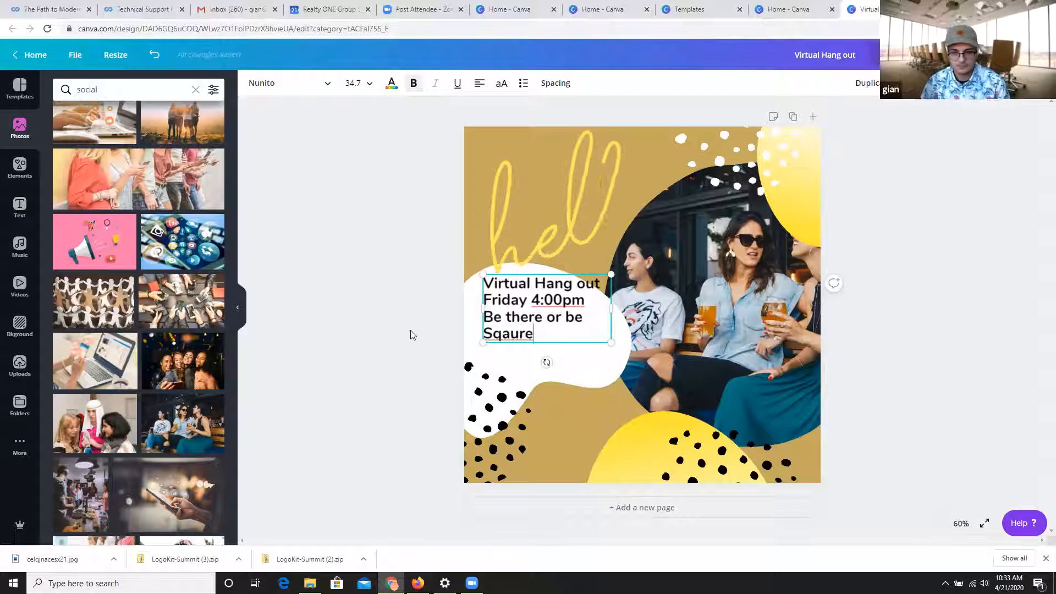
mouse_move(534, 278)
mouse_down()
mouse_move(529, 309)
mouse_move(541, 287)
mouse_move(538, 296)
mouse_up()
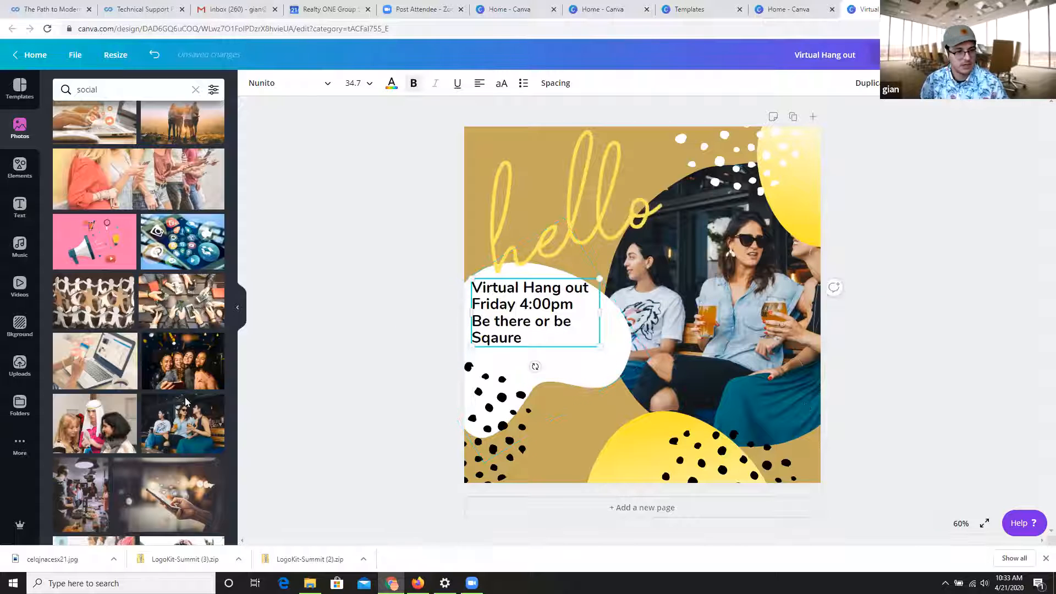
Insert the gold concentric-ring graphic from the uploads, enlarge it and place it across the "hello" lettering and photo.
scroll(186, 402, up, 5)
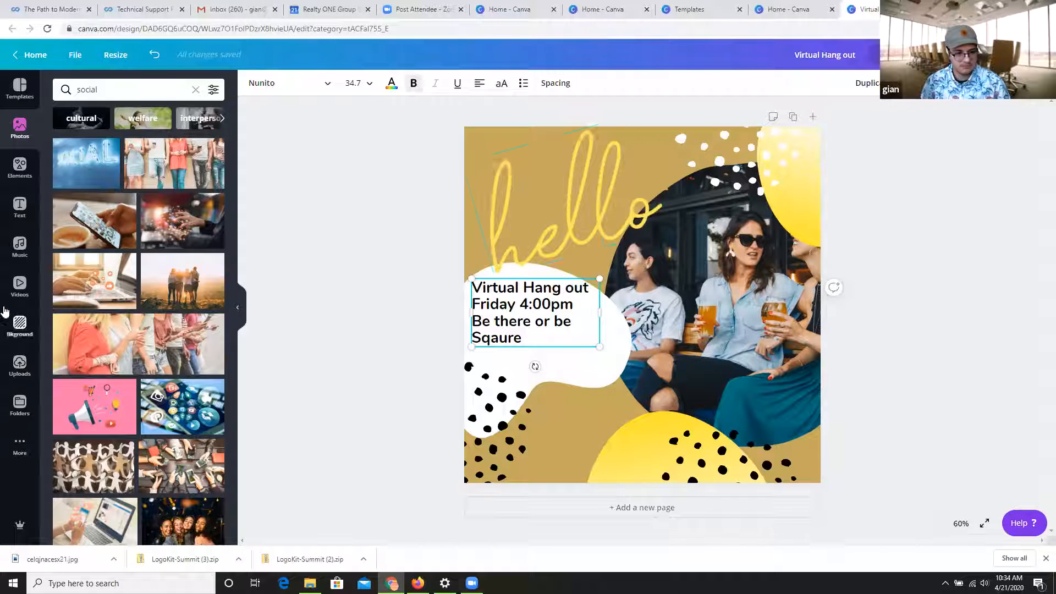
click(20, 364)
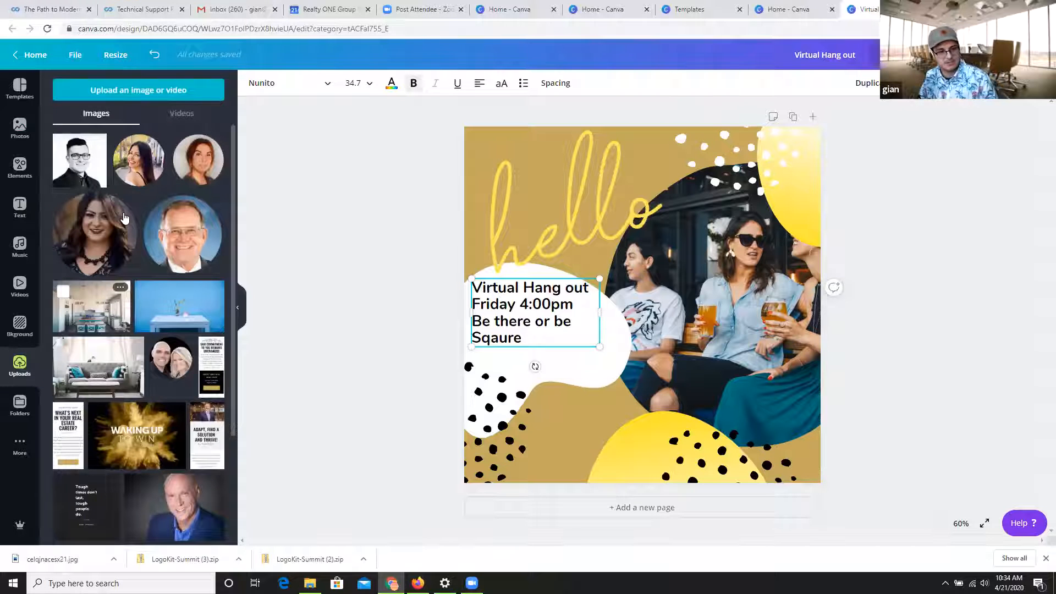
scroll(124, 219, down, 20)
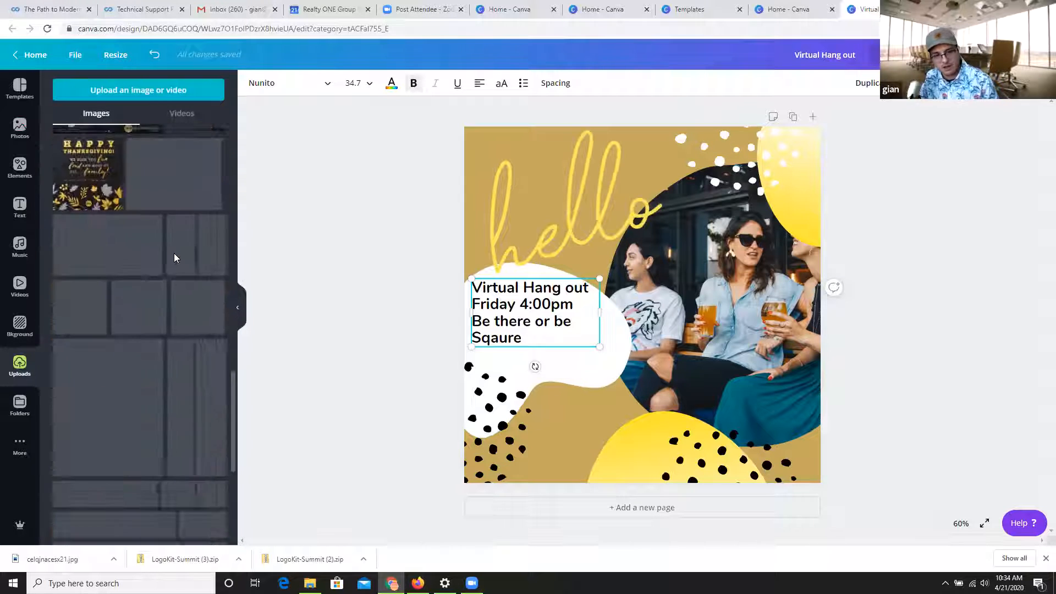
scroll(169, 271, up, 10)
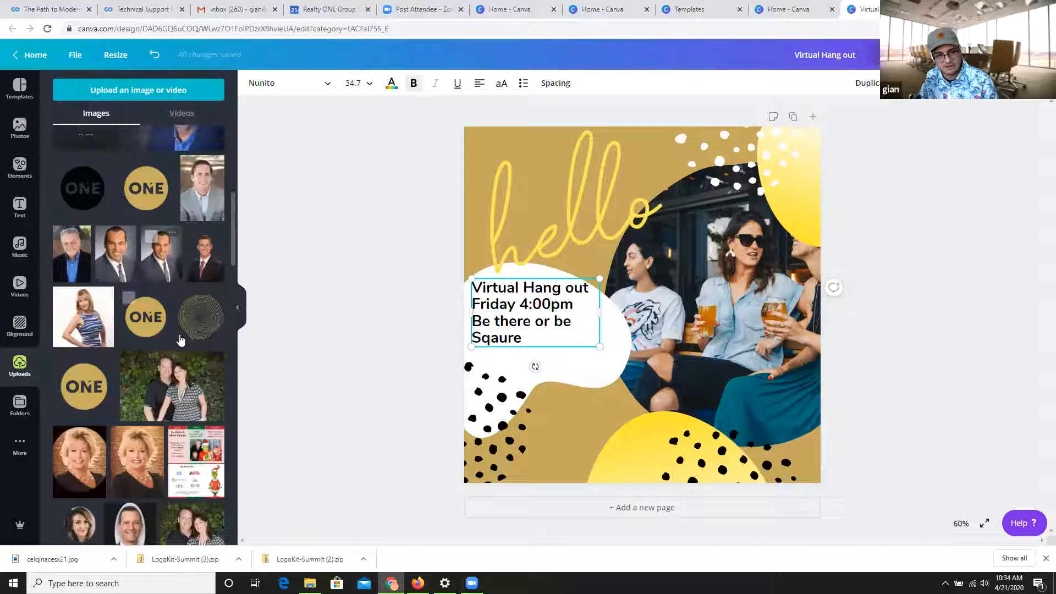
click(205, 310)
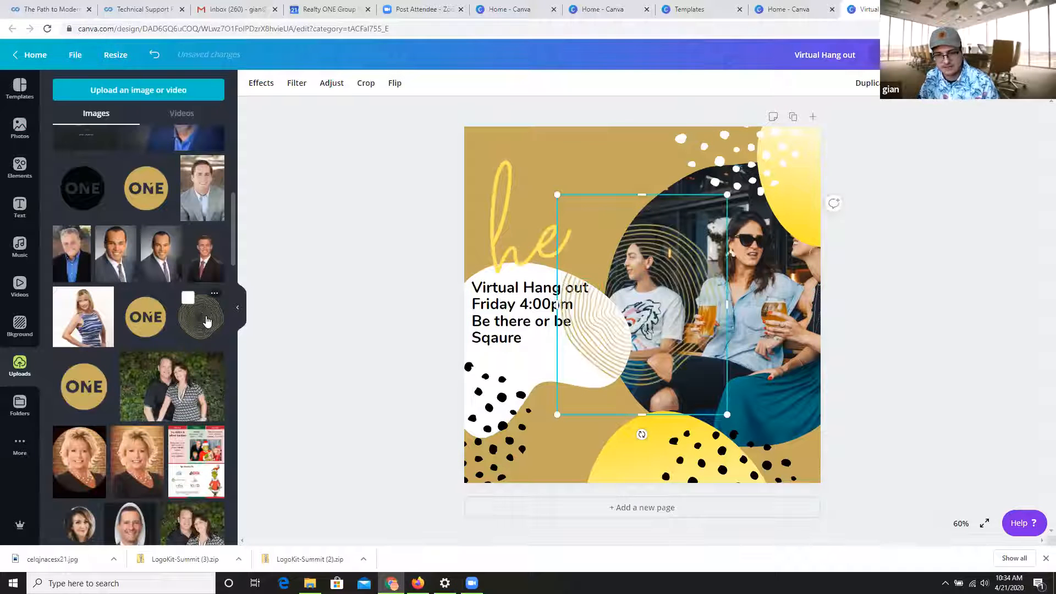
drag(539, 232, 424, 141)
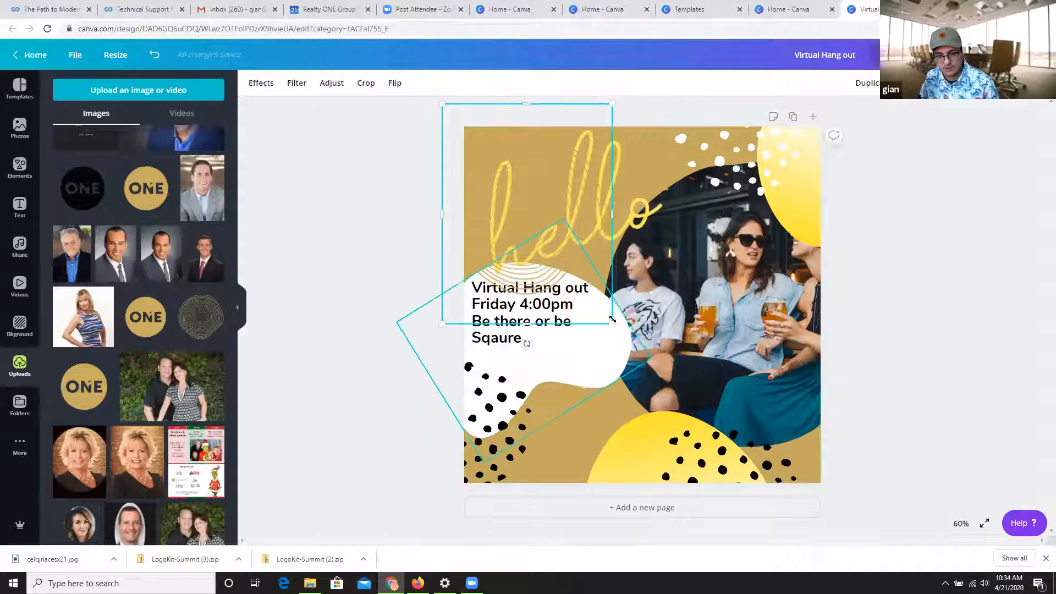
drag(646, 369, 761, 398)
drag(689, 285, 669, 203)
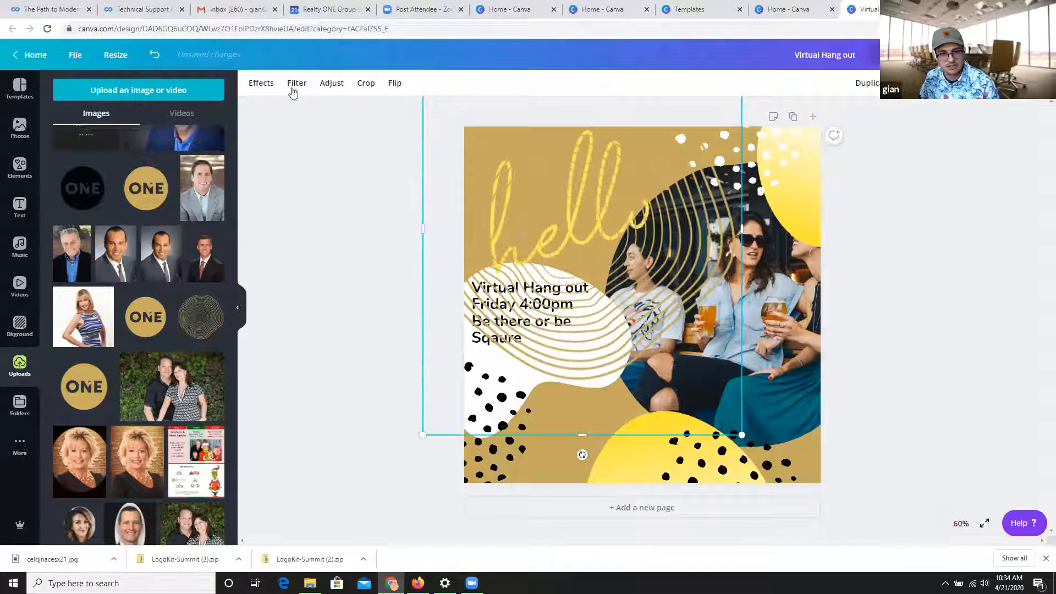
click(263, 88)
click(302, 85)
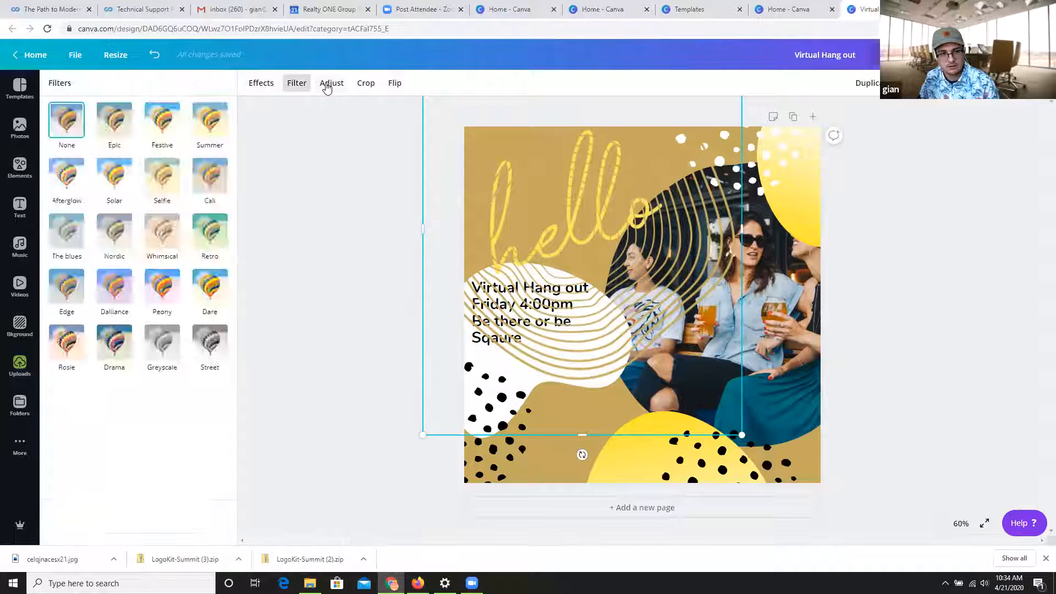
click(326, 86)
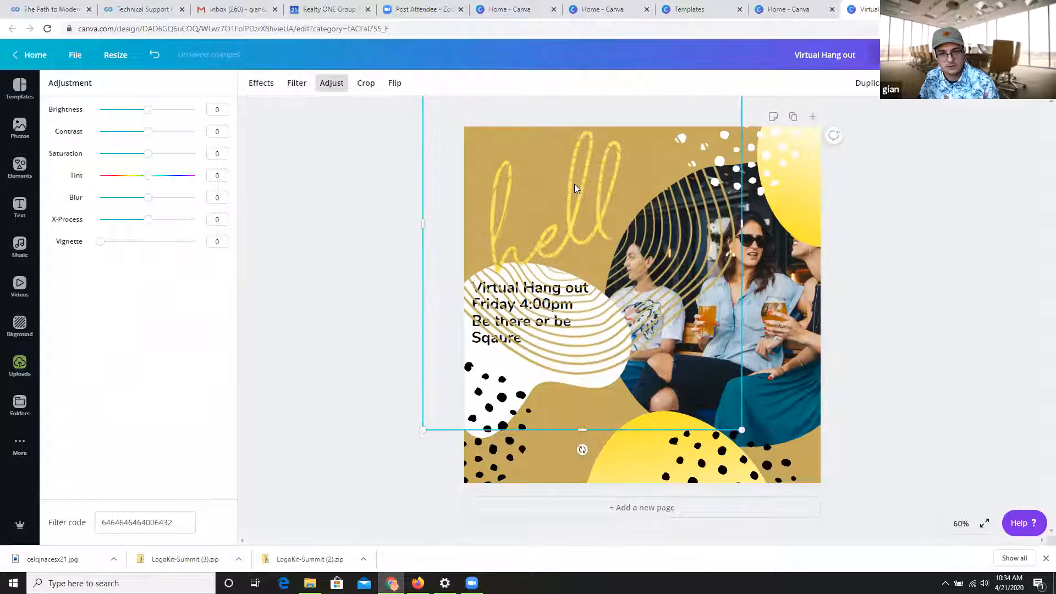
key(Delete)
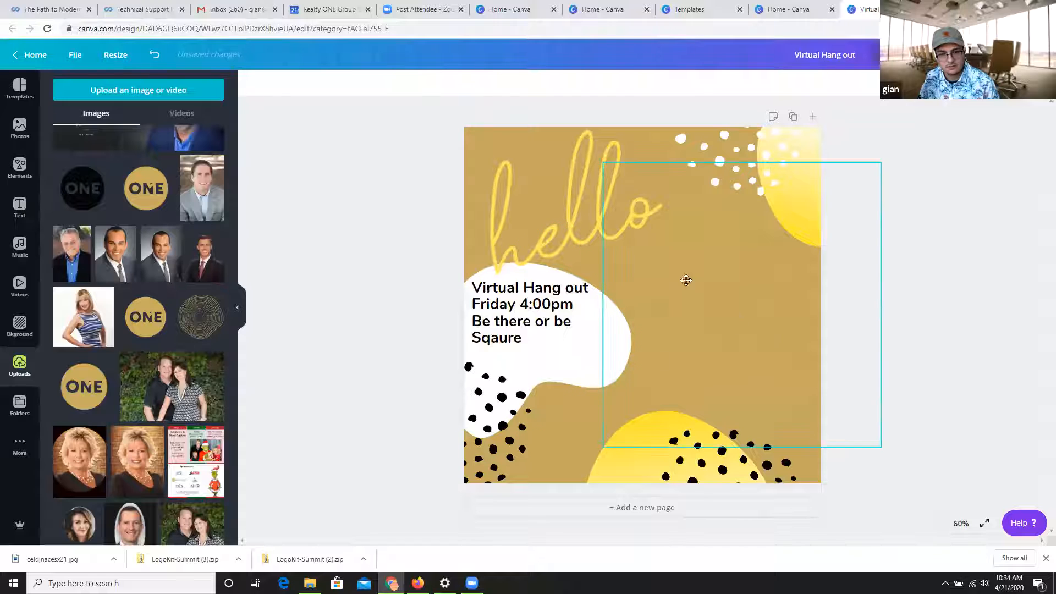
key(ctrl+z)
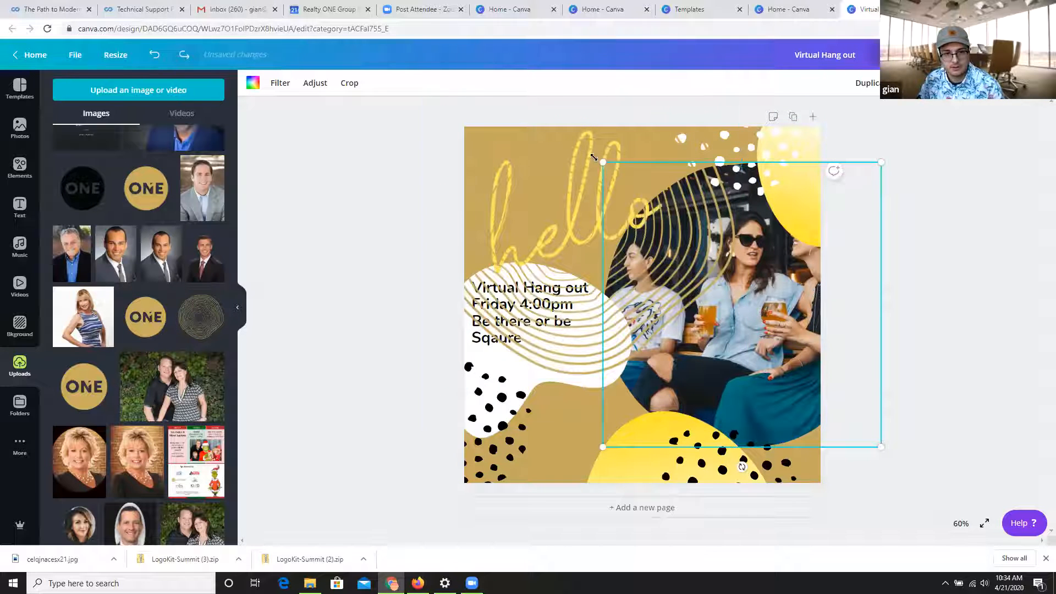
Move the gold ring graphic down and outward so it covers the white speech bubble and its black dots.
click(538, 153)
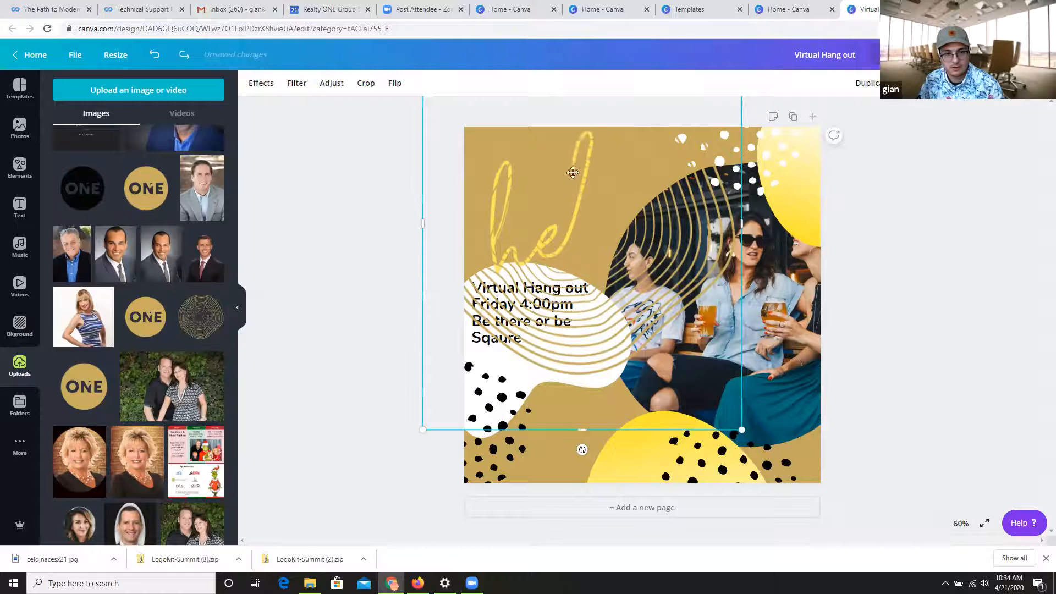
drag(573, 173, 397, 341)
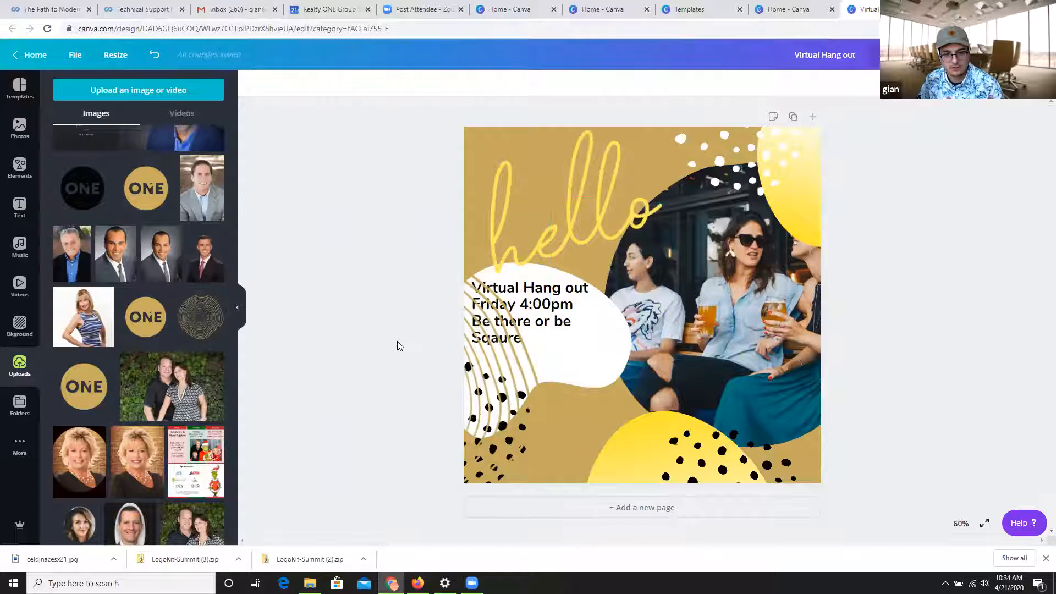
drag(520, 388, 655, 345)
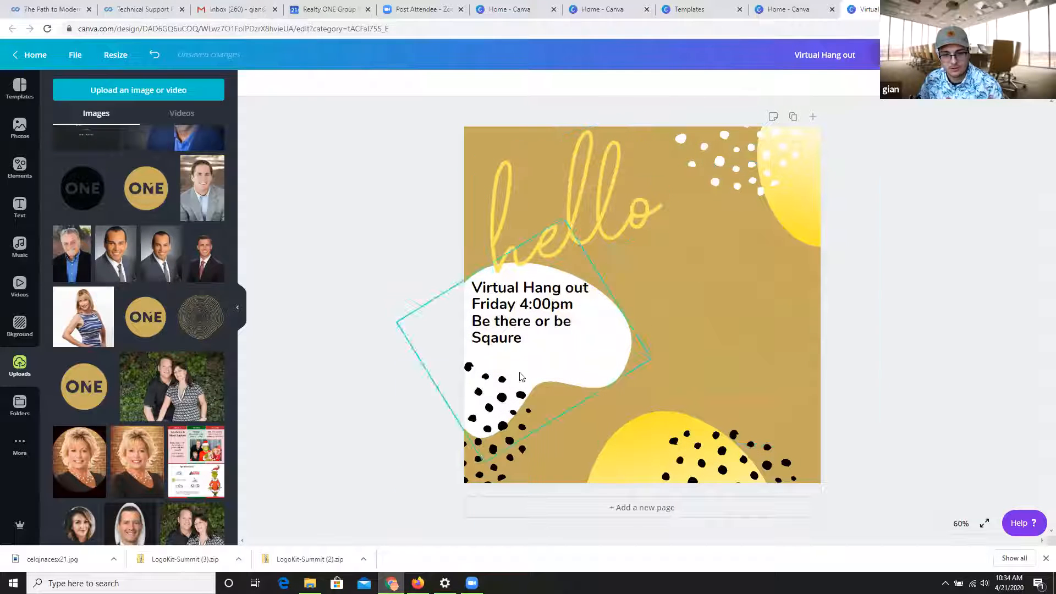
key(ctrl+z)
drag(502, 366, 580, 334)
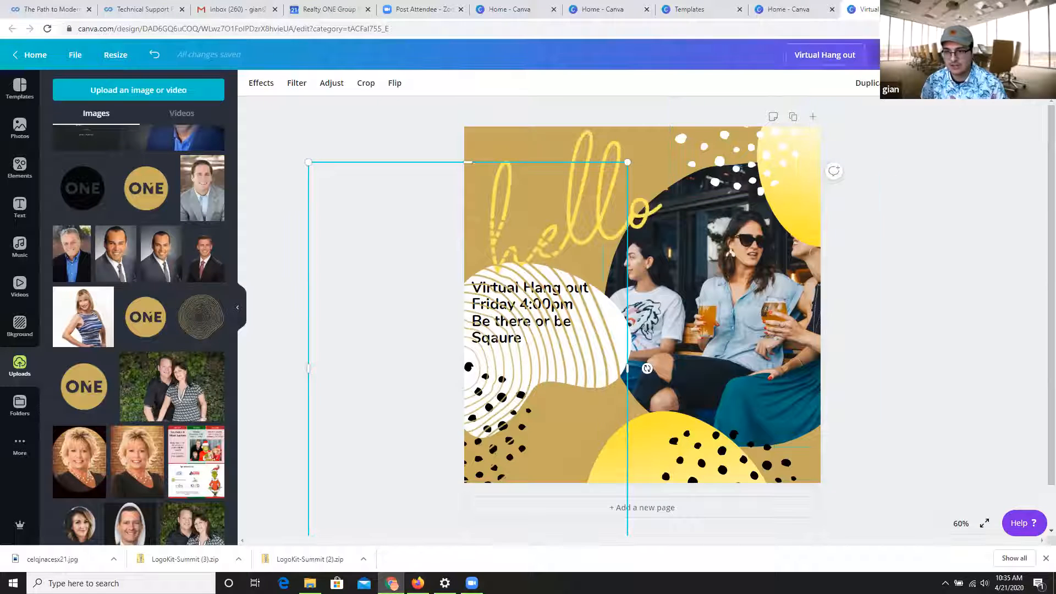
Send the gold ring graphic to the back, bring it forward to just behind the text, and return it to the back.
click(878, 88)
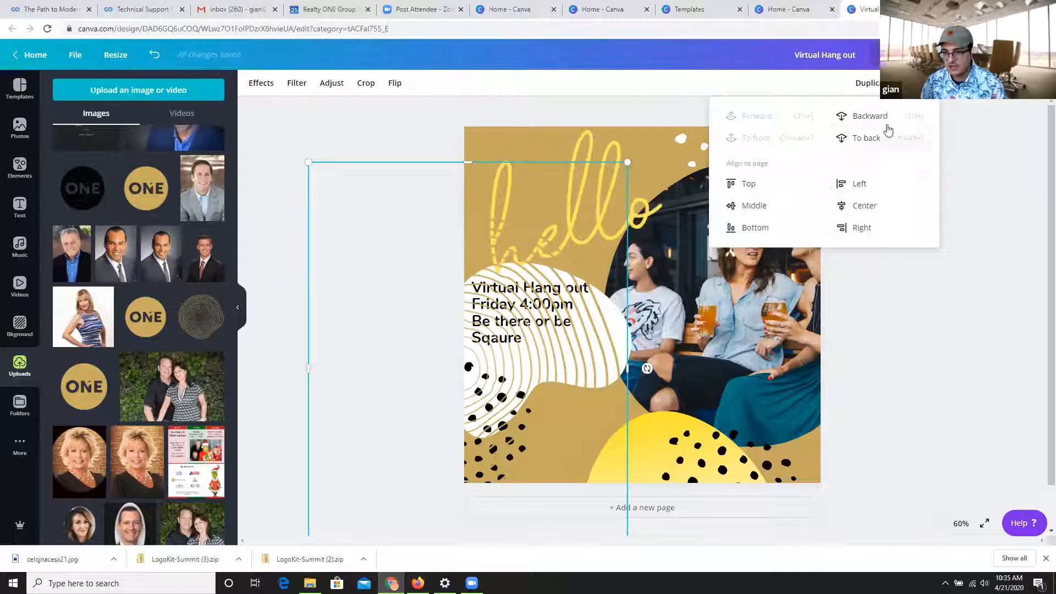
click(862, 142)
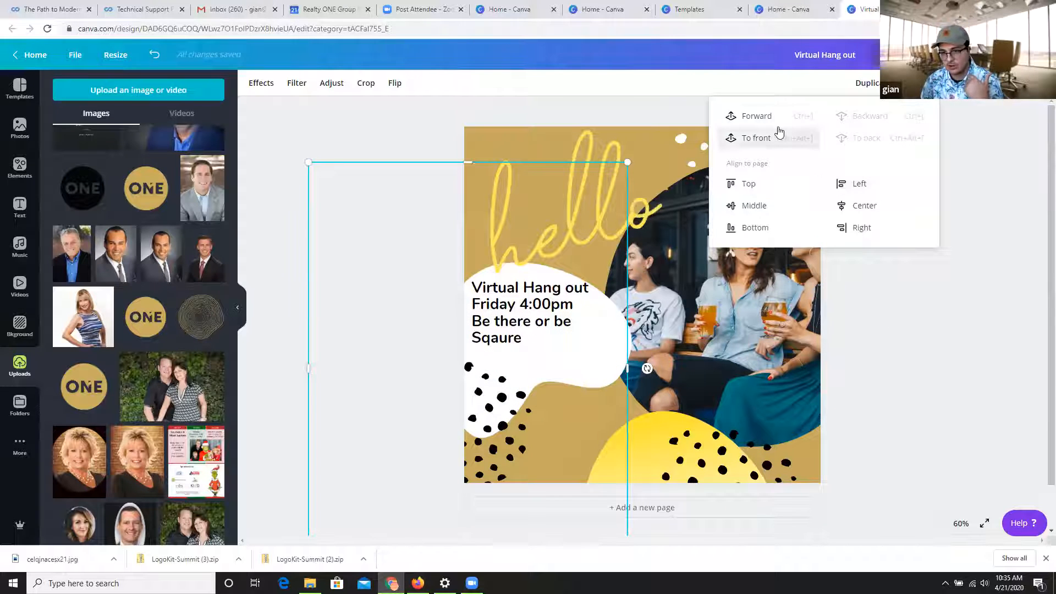
click(765, 118)
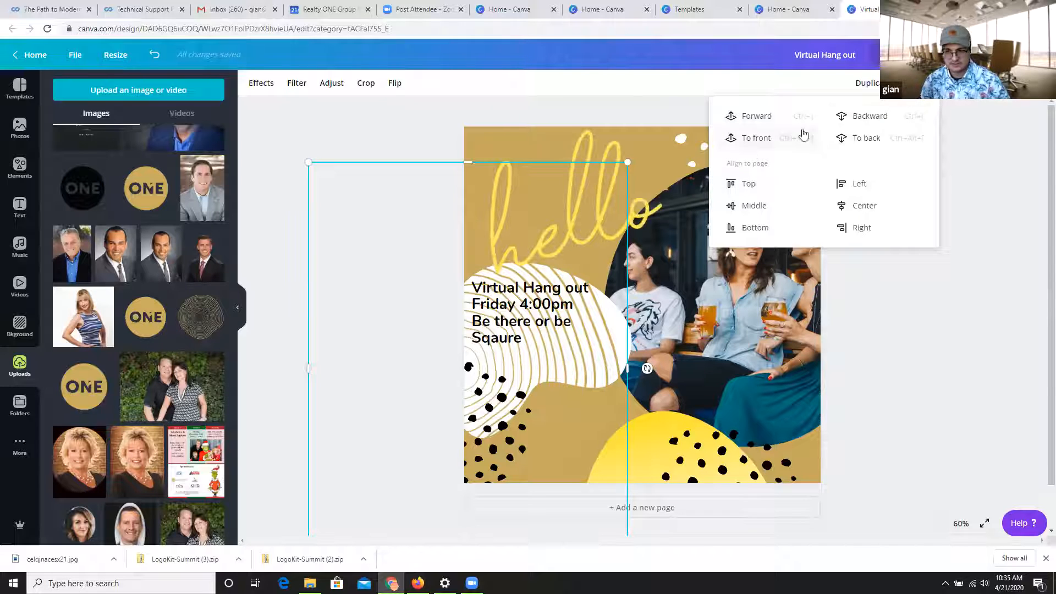
click(873, 147)
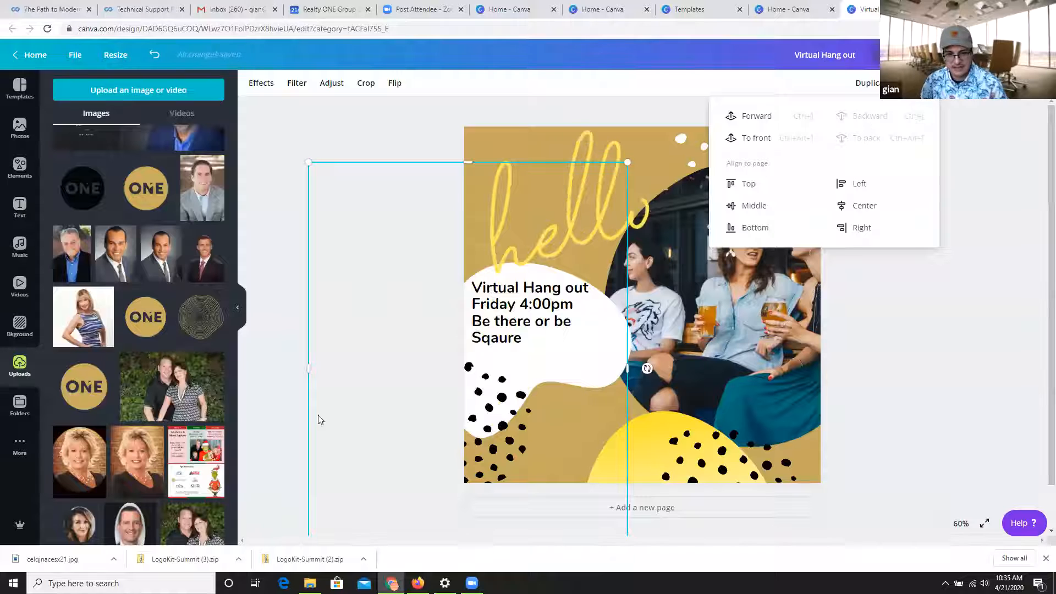
click(330, 113)
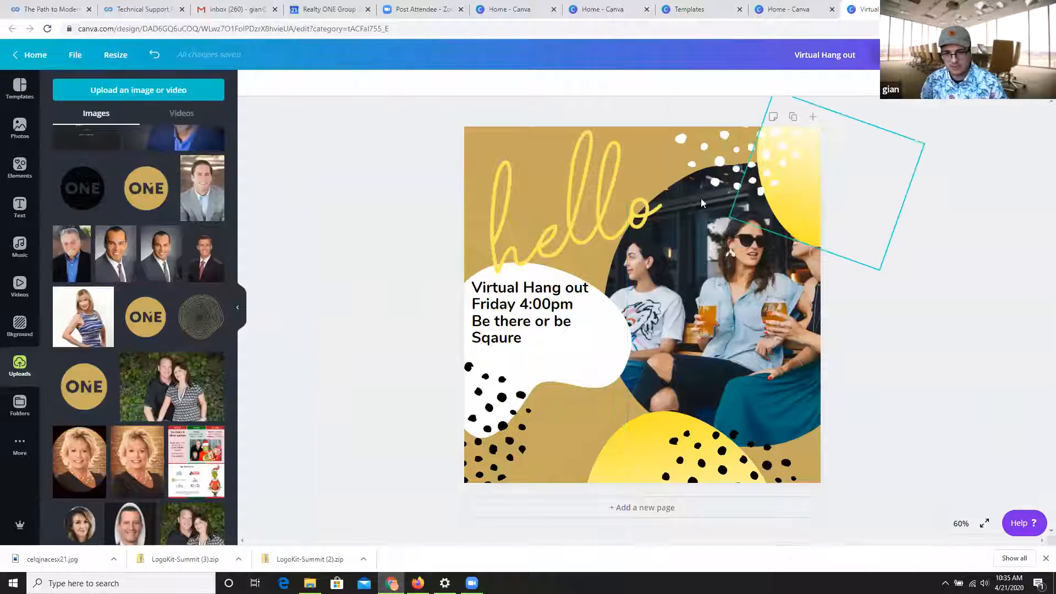
Insert the gold brush-stroke circle from the uploads and move it up over the photo of the women.
scroll(215, 378, down, 10)
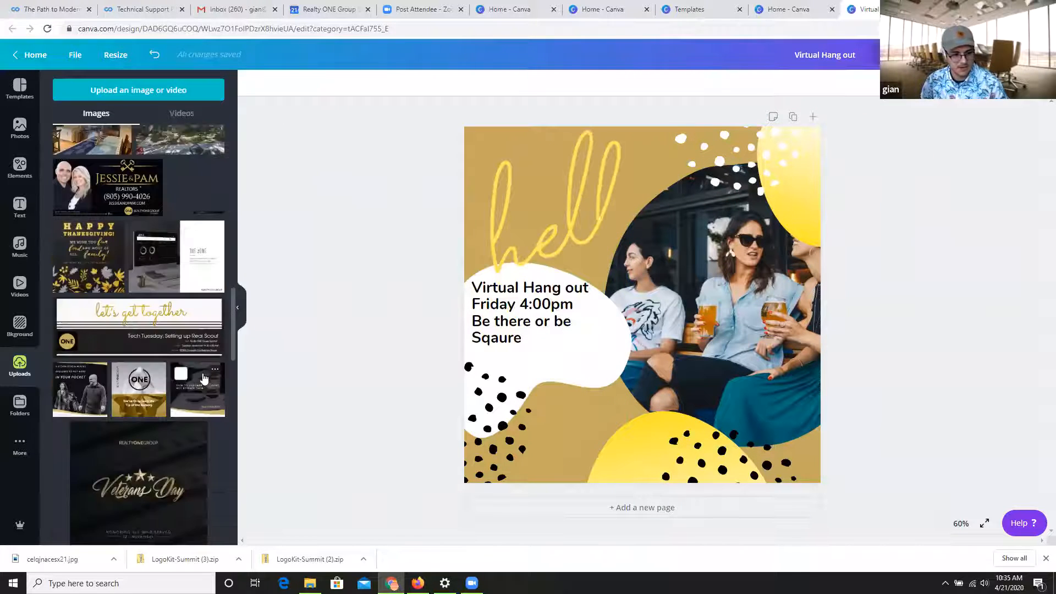
scroll(215, 378, down, 2)
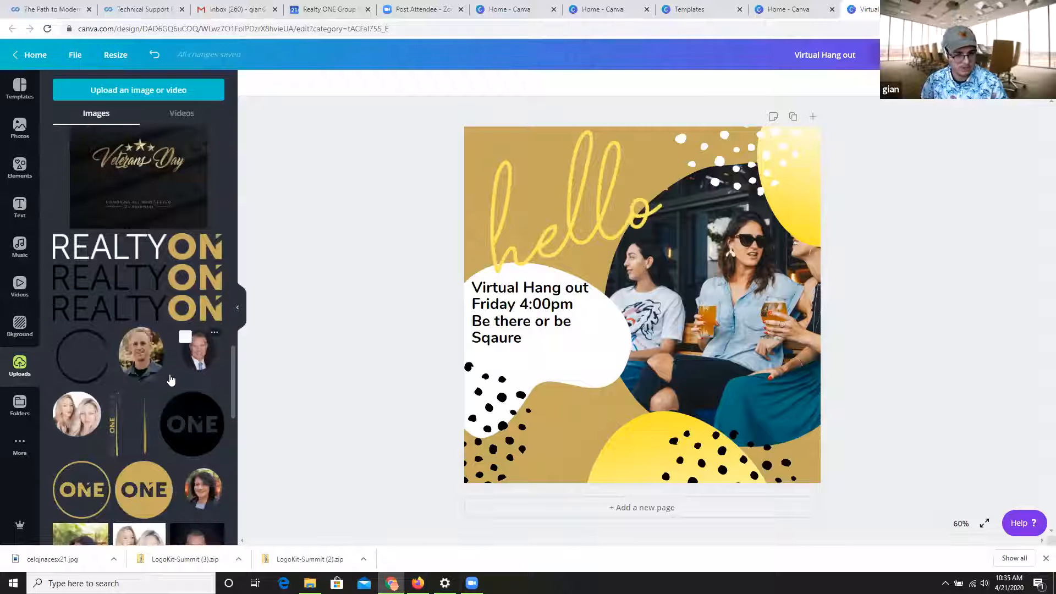
scroll(165, 380, down, 4)
scroll(135, 379, down, 5)
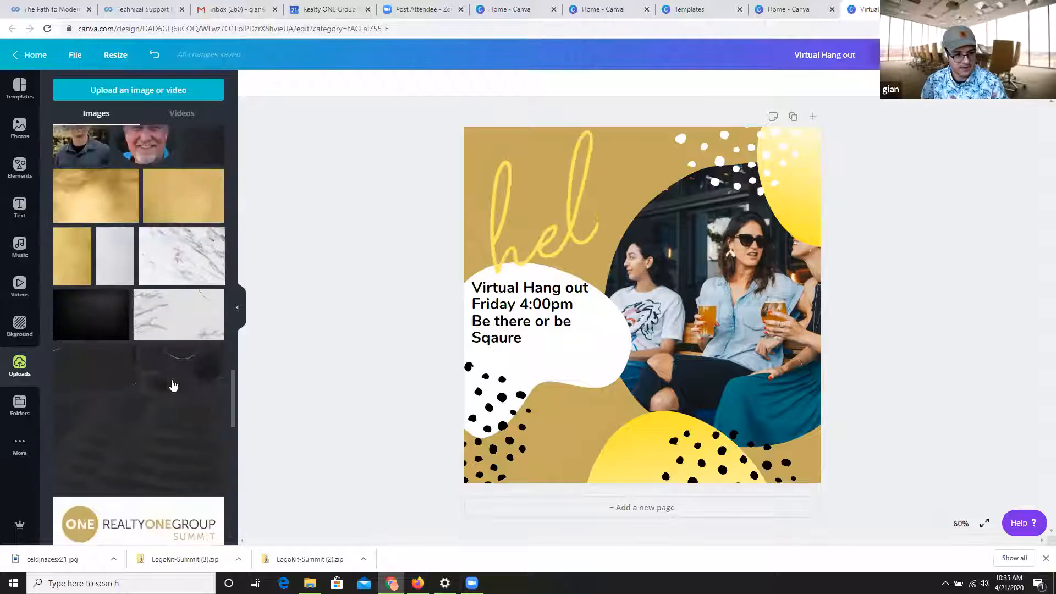
scroll(134, 371, down, 8)
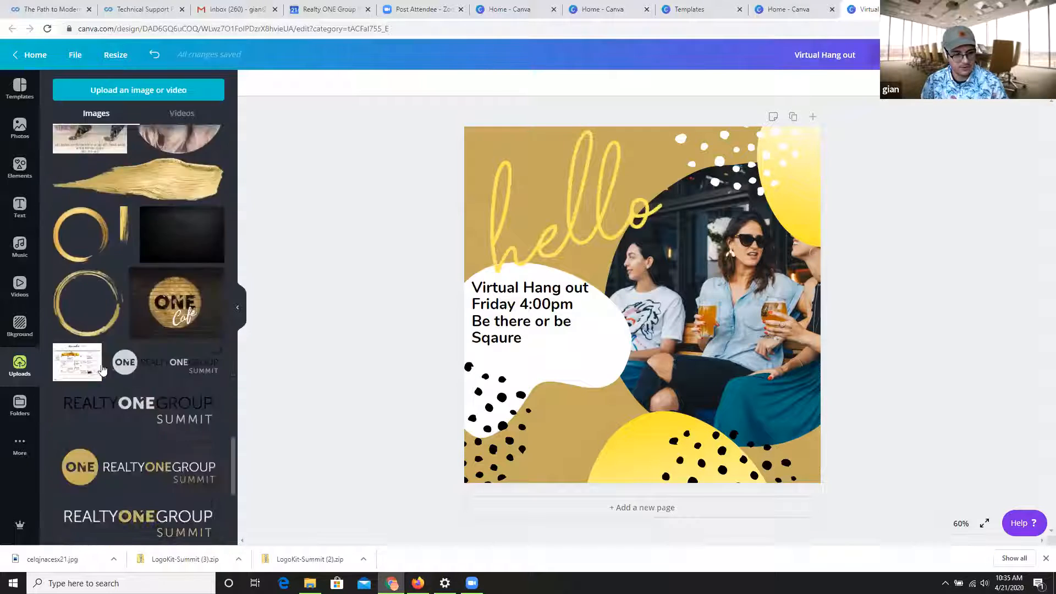
click(88, 245)
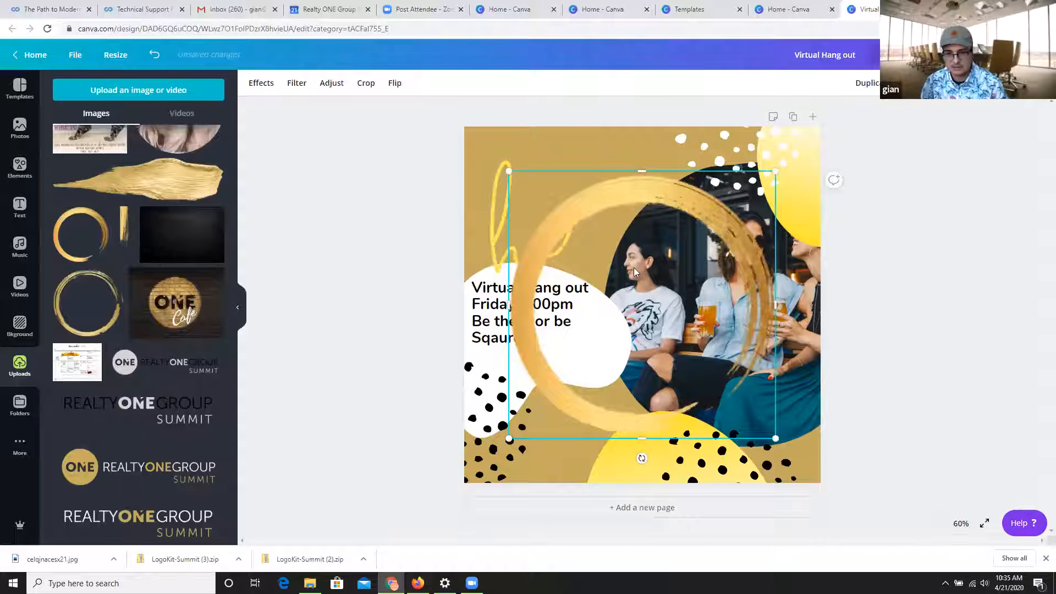
drag(634, 267, 678, 218)
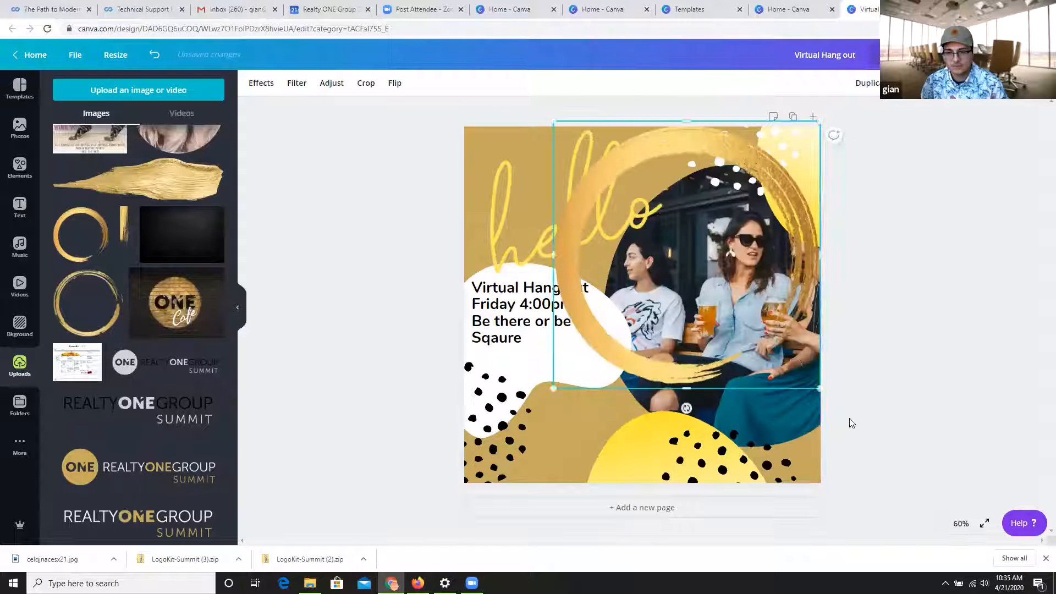
Enlarge the gold brush-stroke circle and adjust its size and position so it frames the photo.
mouse_move(820, 387)
mouse_down()
mouse_move(979, 531)
mouse_move(918, 500)
mouse_up()
mouse_move(740, 377)
mouse_down()
mouse_move(749, 370)
mouse_move(736, 382)
mouse_move(725, 368)
mouse_move(533, 397)
mouse_move(714, 373)
mouse_move(560, 372)
mouse_move(759, 380)
mouse_move(750, 359)
mouse_move(736, 365)
mouse_up()
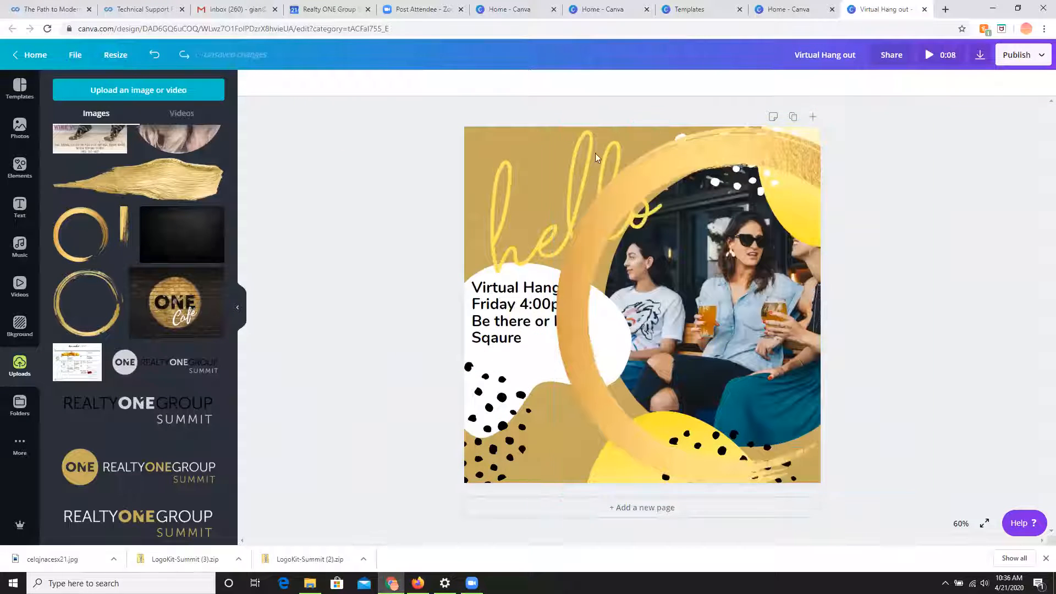
click(569, 153)
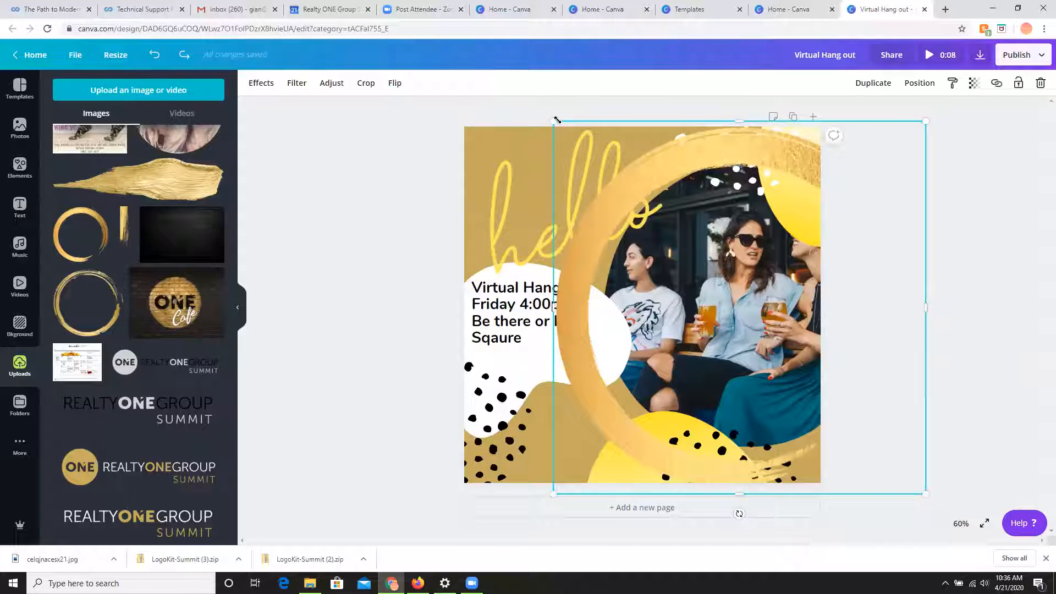
drag(556, 120, 569, 132)
Send the gold brush-stroke circle backward layer by layer until it sits behind all the other elements.
click(863, 91)
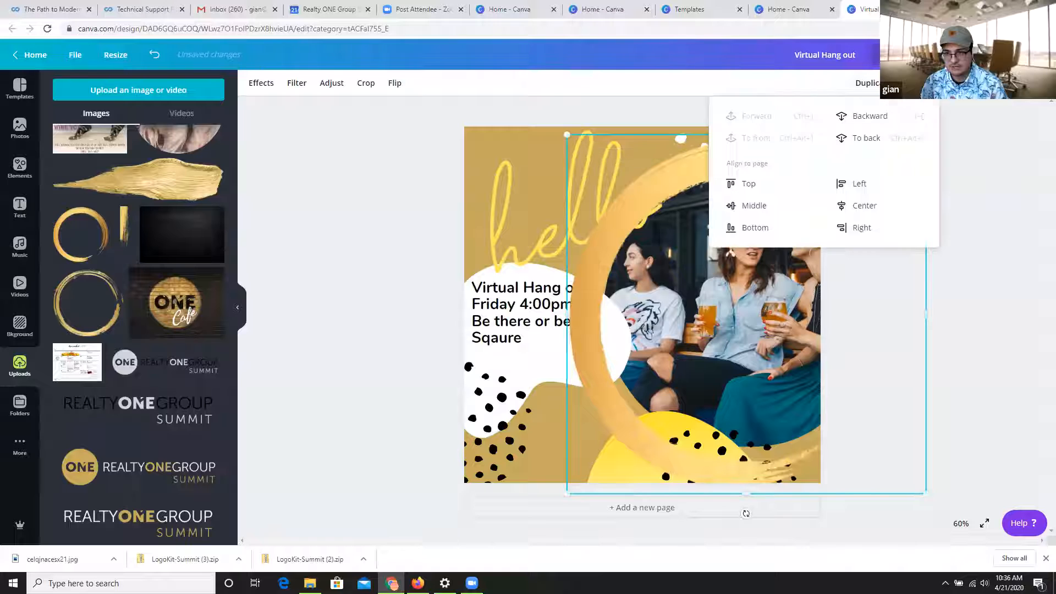
click(874, 117)
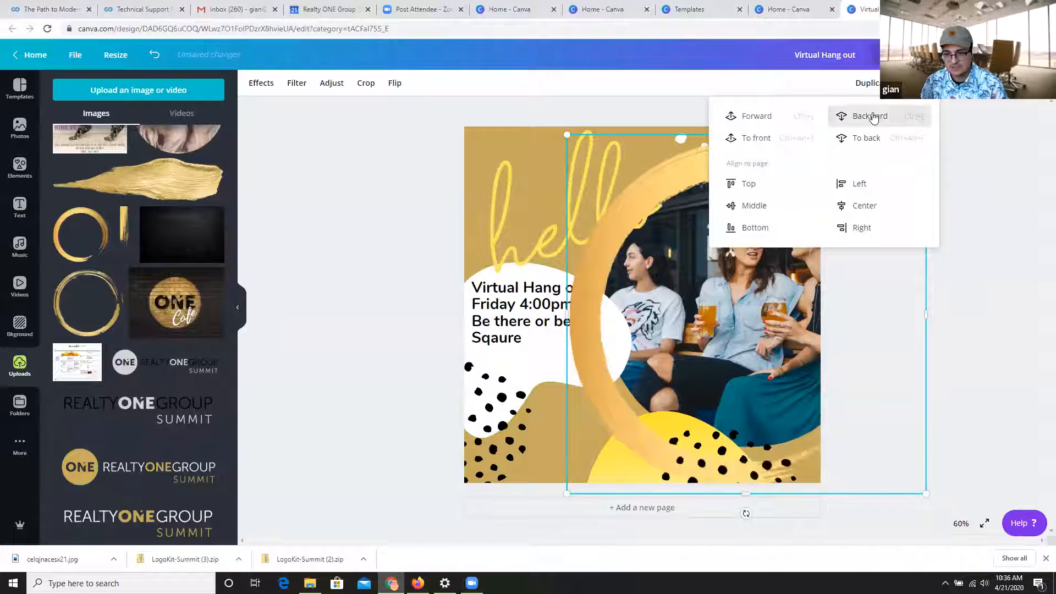
click(873, 118)
click(874, 118)
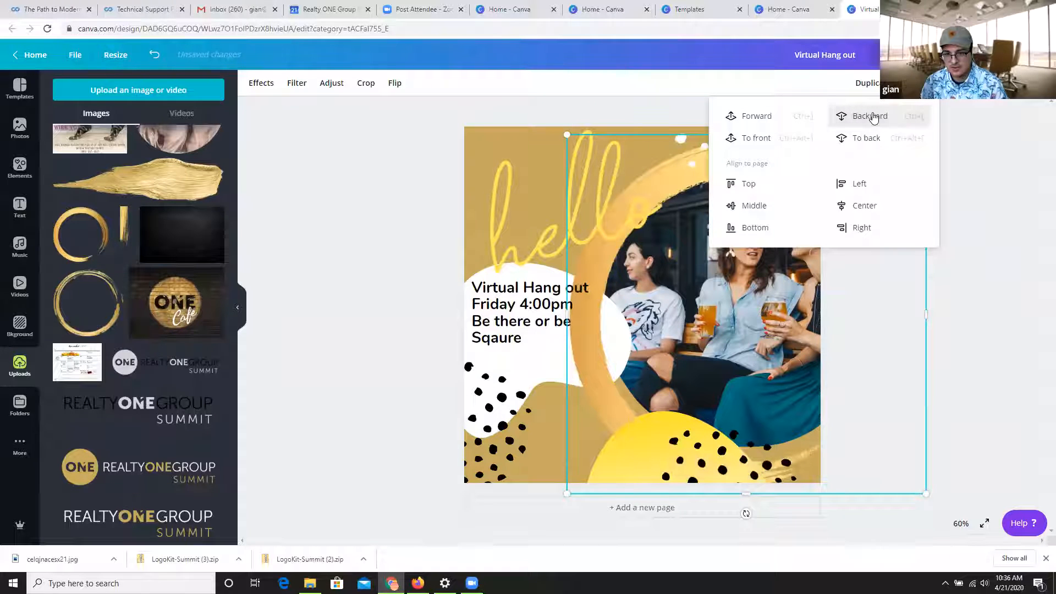
click(874, 117)
click(873, 117)
click(874, 117)
click(873, 118)
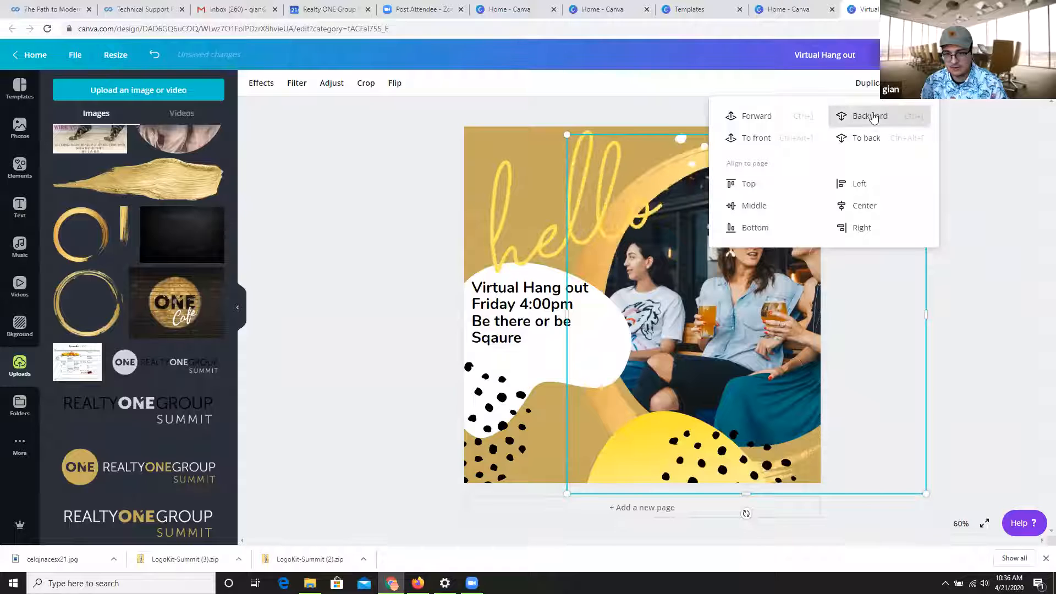
click(874, 118)
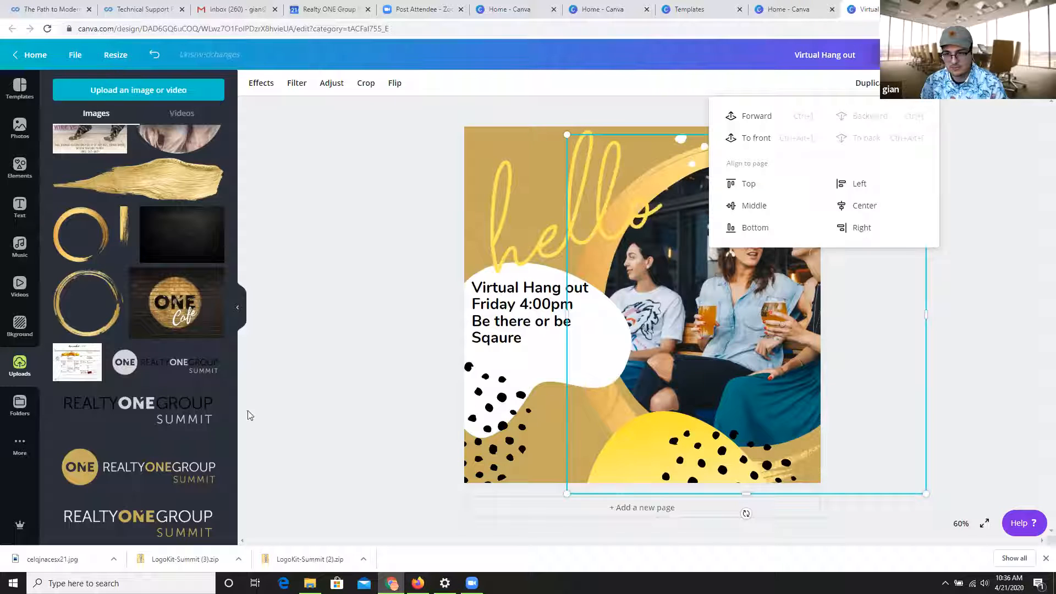
click(383, 358)
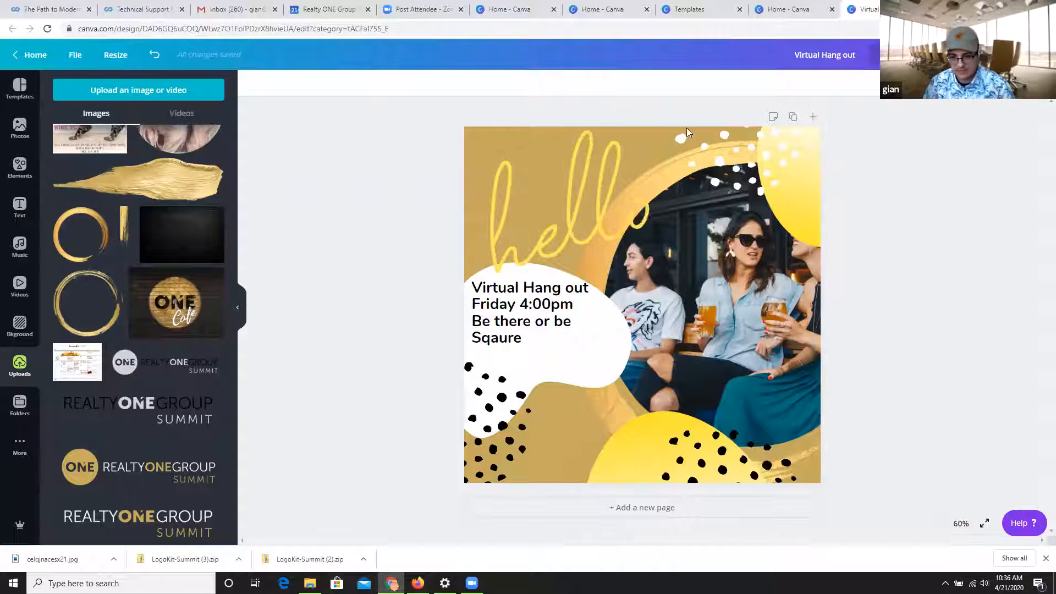
Change the page's background color from the document colors to black.
click(469, 134)
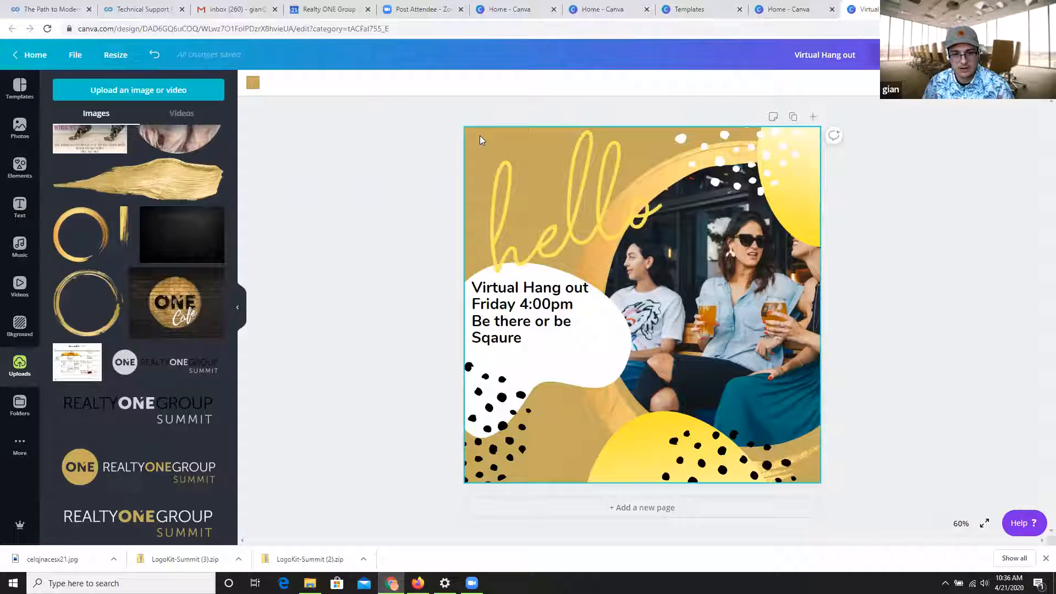
click(253, 83)
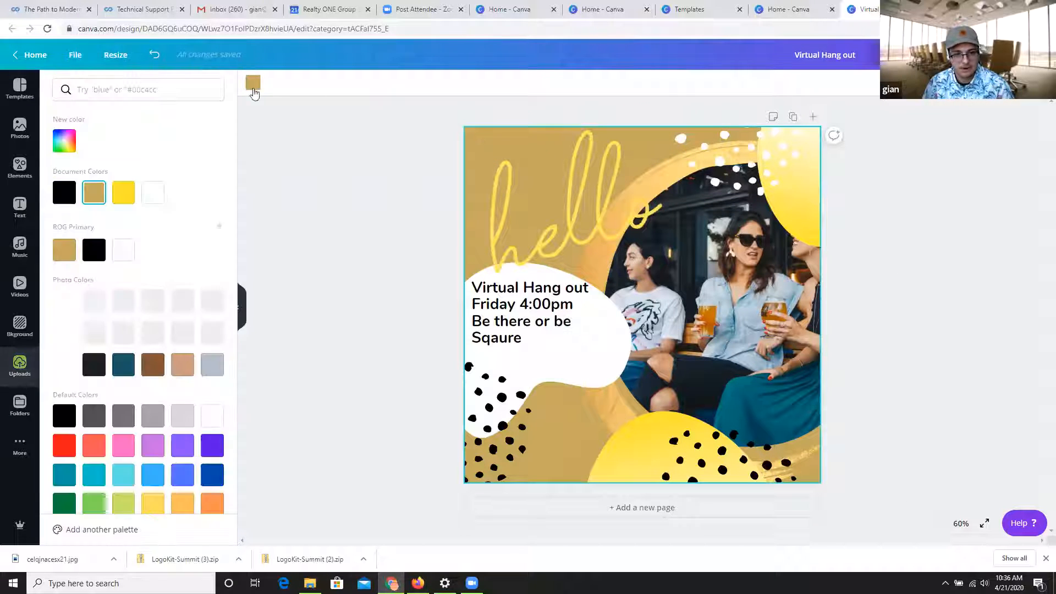
click(62, 192)
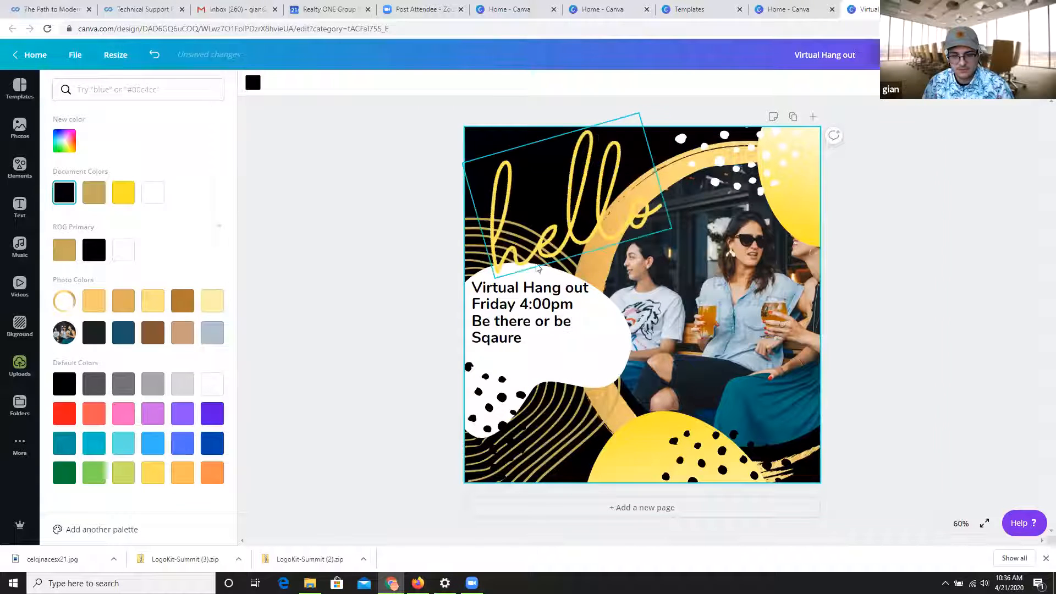
click(322, 219)
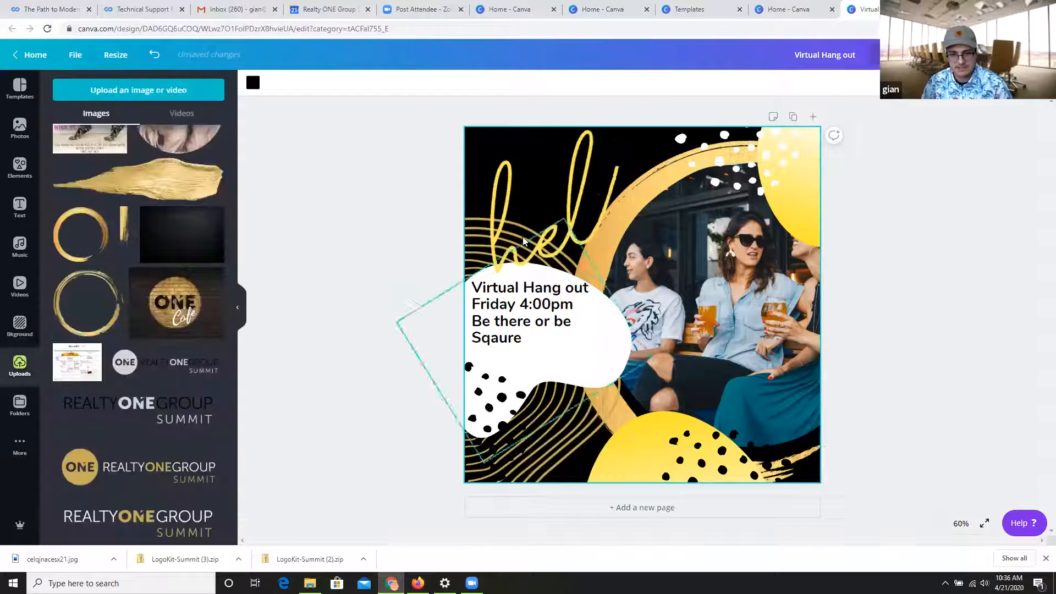
Browse the uploaded images and move the yellow "hello" lettering slightly down and to the right.
scroll(164, 324, down, 10)
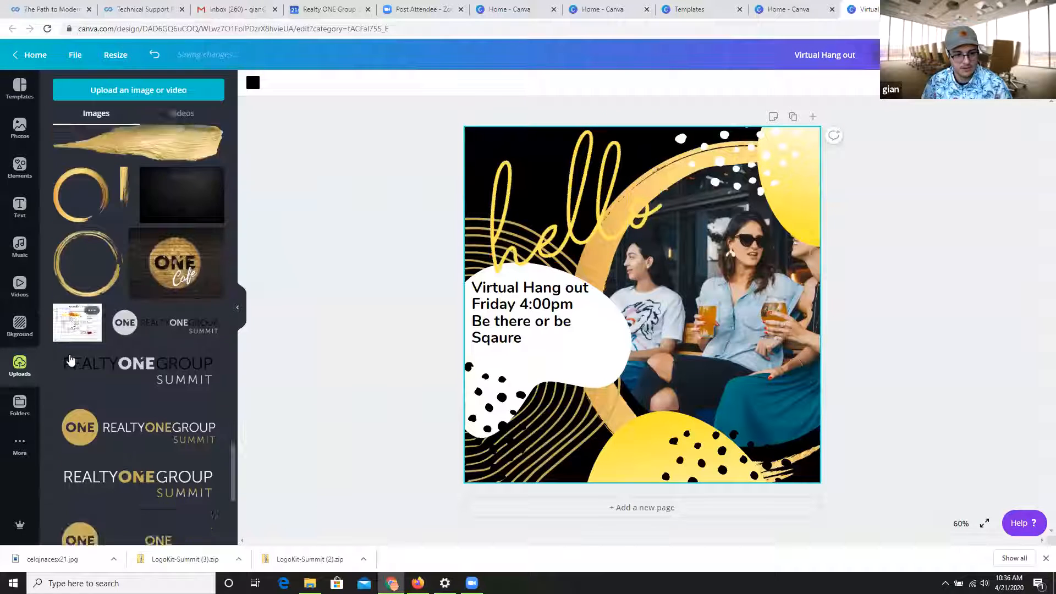
scroll(164, 324, up, 5)
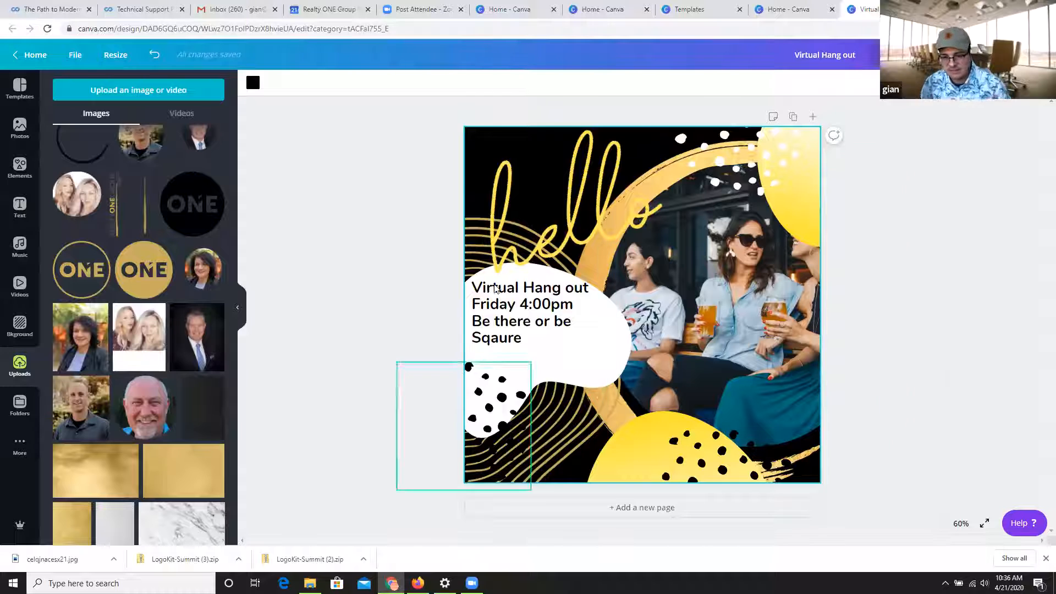
mouse_move(524, 212)
mouse_down()
mouse_move(603, 203)
mouse_move(543, 220)
mouse_up()
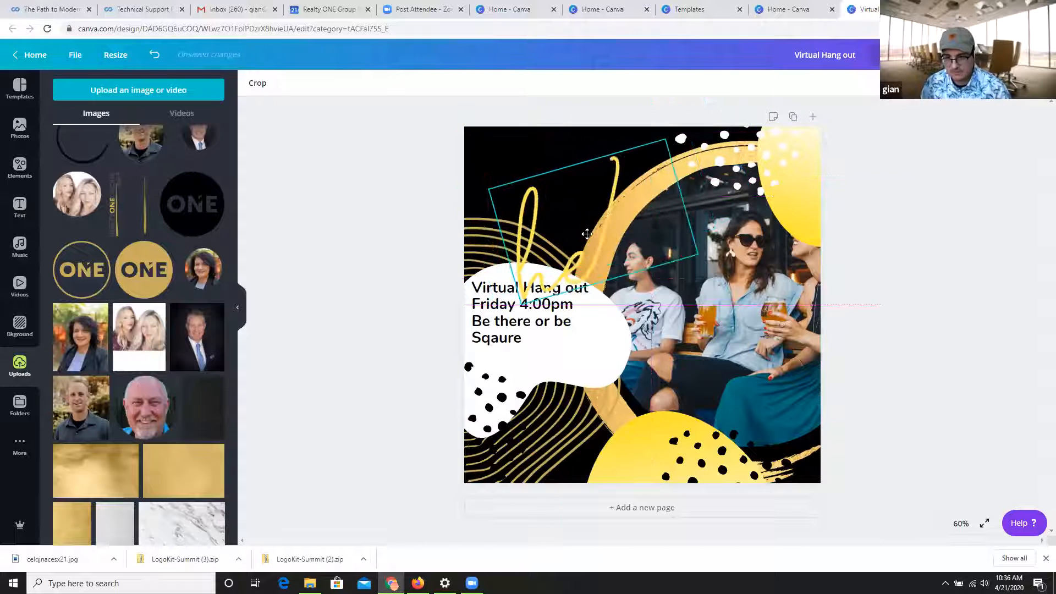